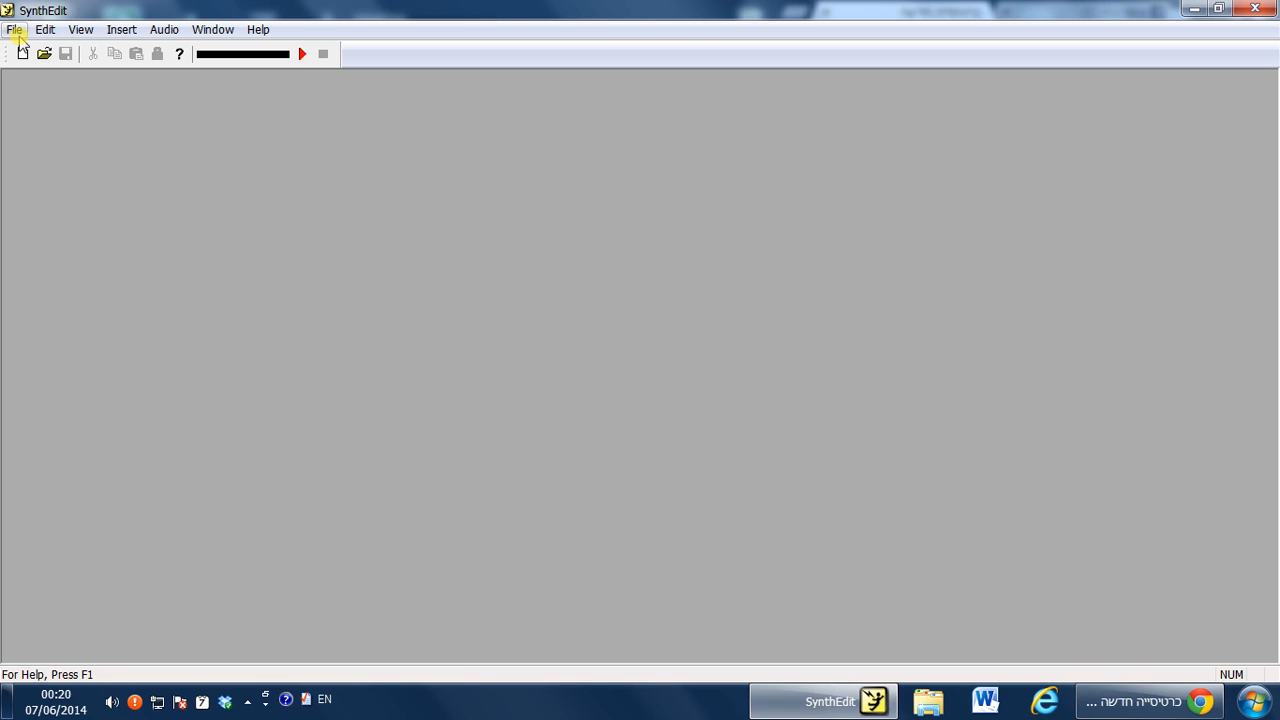
# Open the recent project sf003 and dismiss the missing-file message.
pyautogui.click(15, 32)
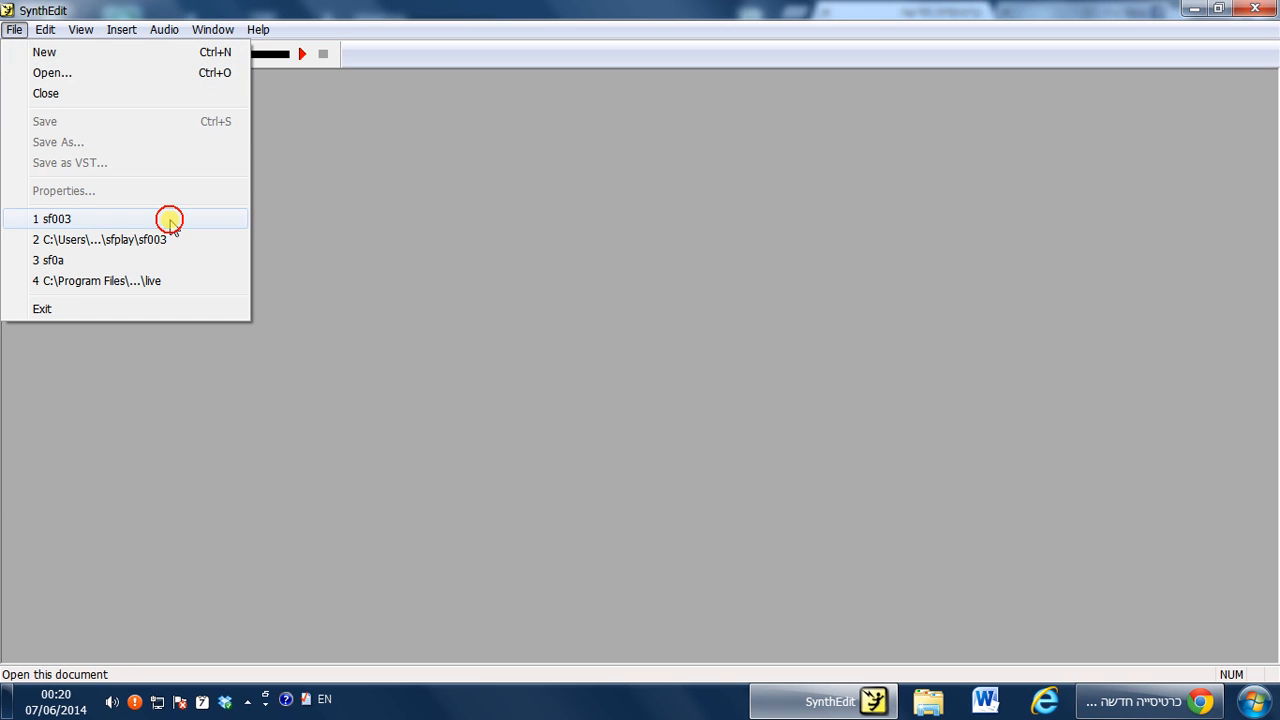
pyautogui.click(110, 221)
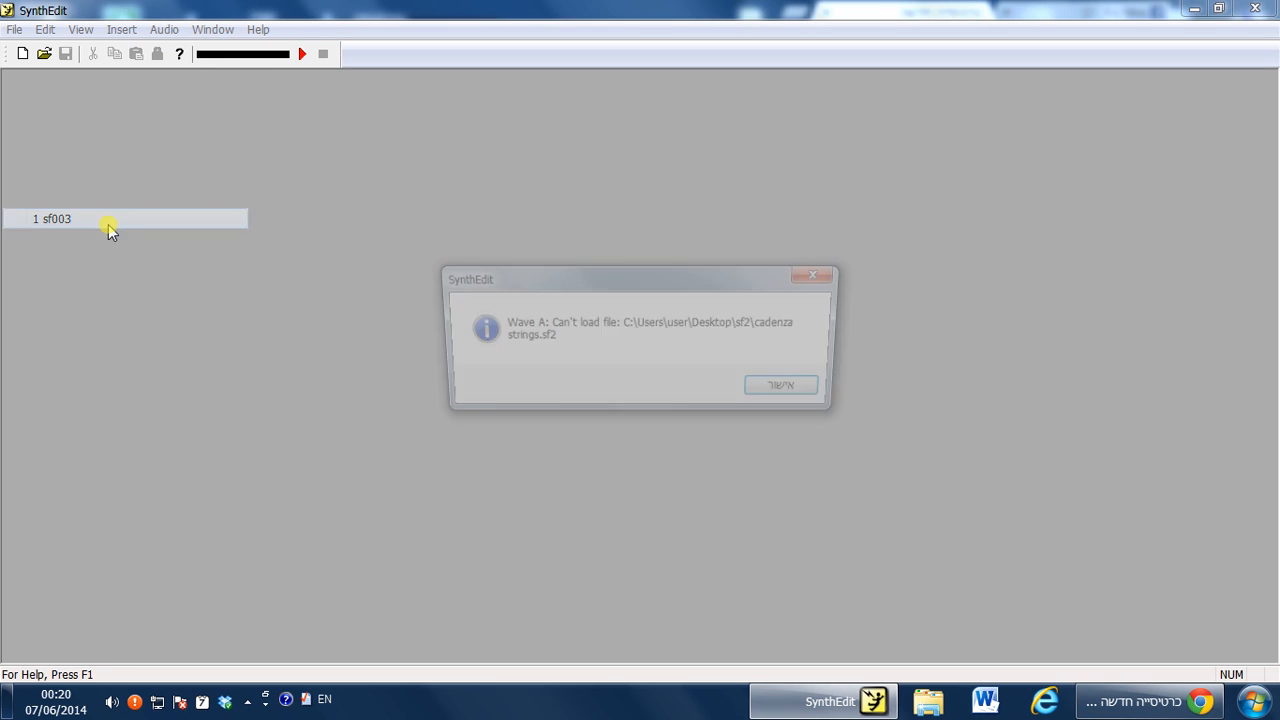
pyautogui.click(793, 392)
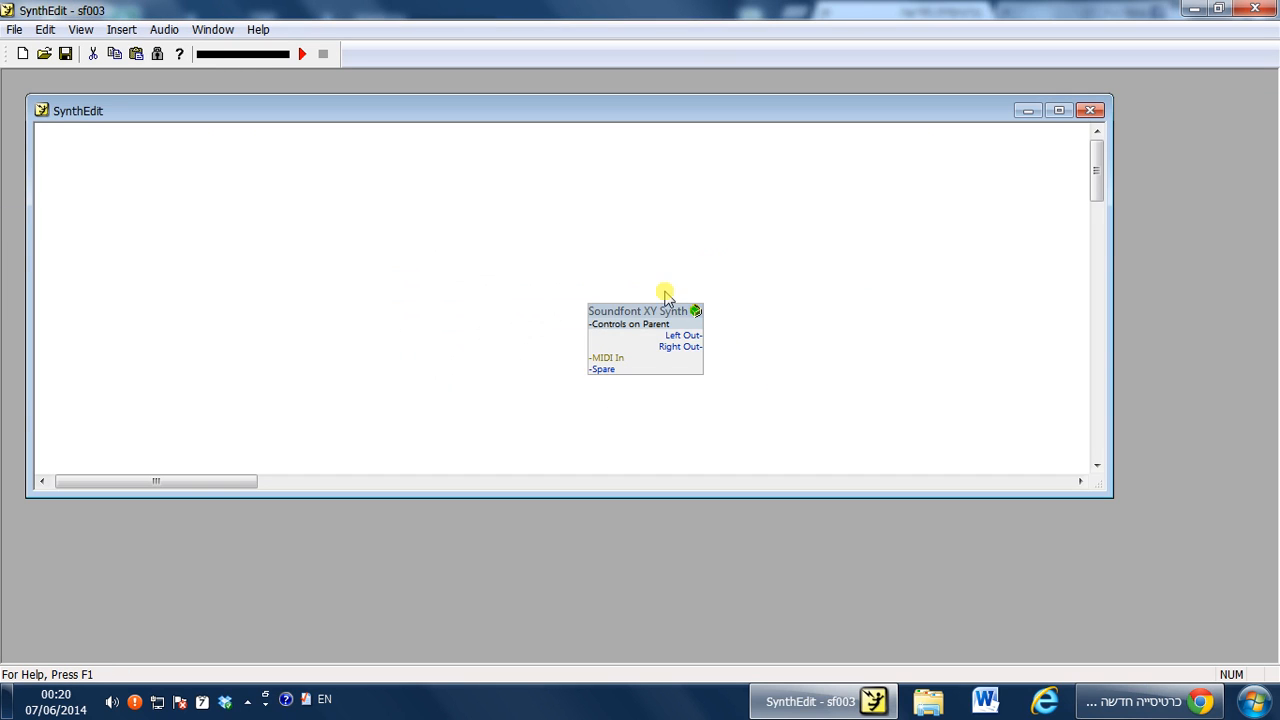
# Move the Soundfont XY Synth module and open its structure.
pyautogui.moveTo(666, 330); pyautogui.dragTo(561, 238)
pyautogui.rightClick(561, 238)
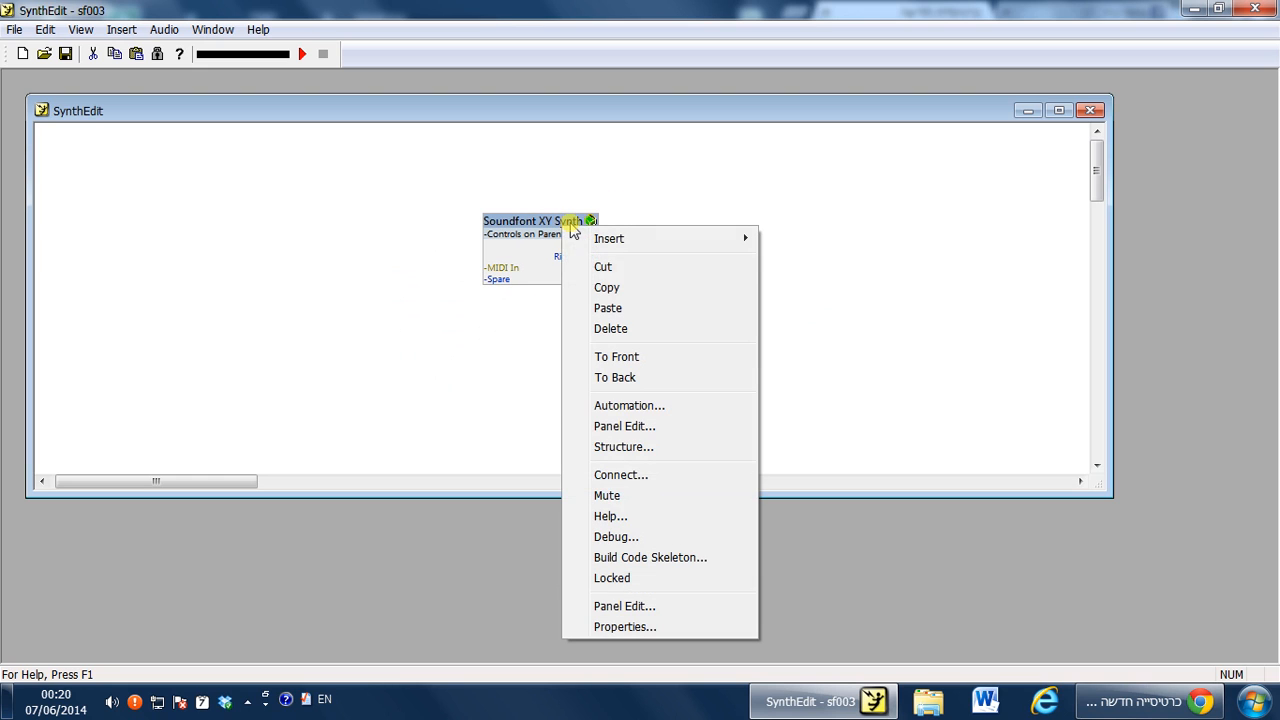
pyautogui.click(641, 447)
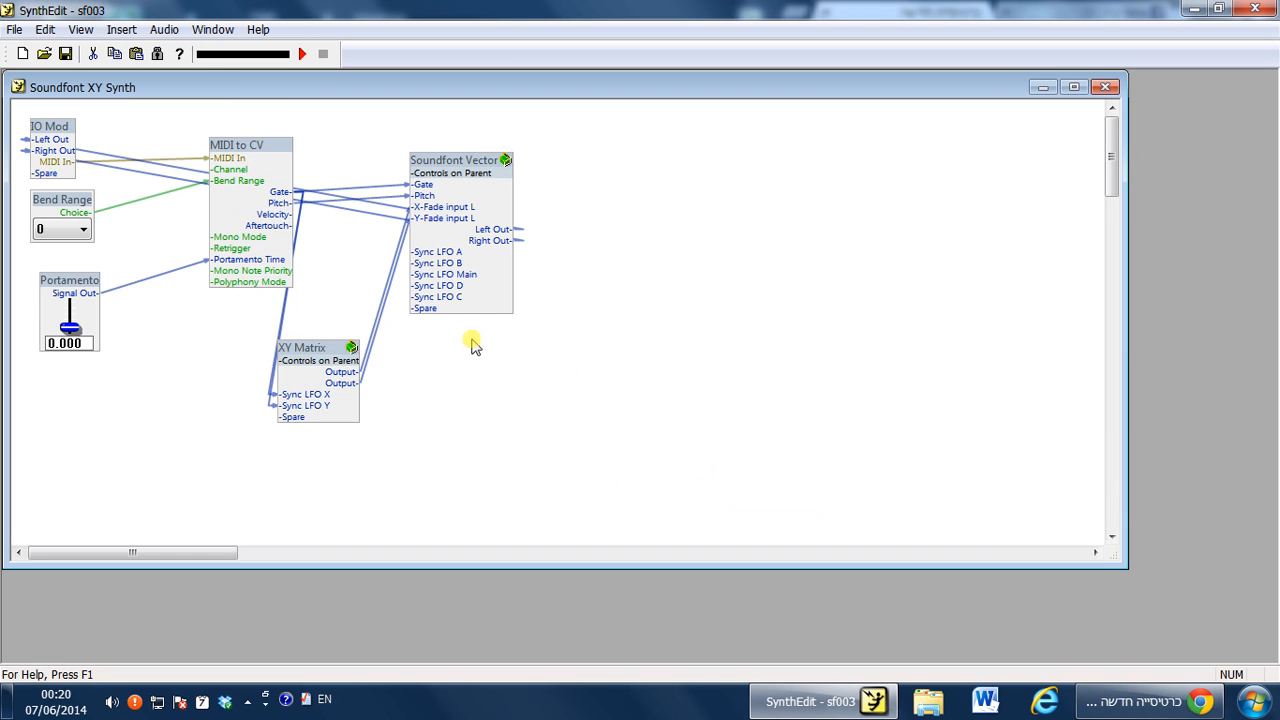
# Open the XY Matrix module's structure and move the LFO X module within it.
pyautogui.rightClick(320, 345)
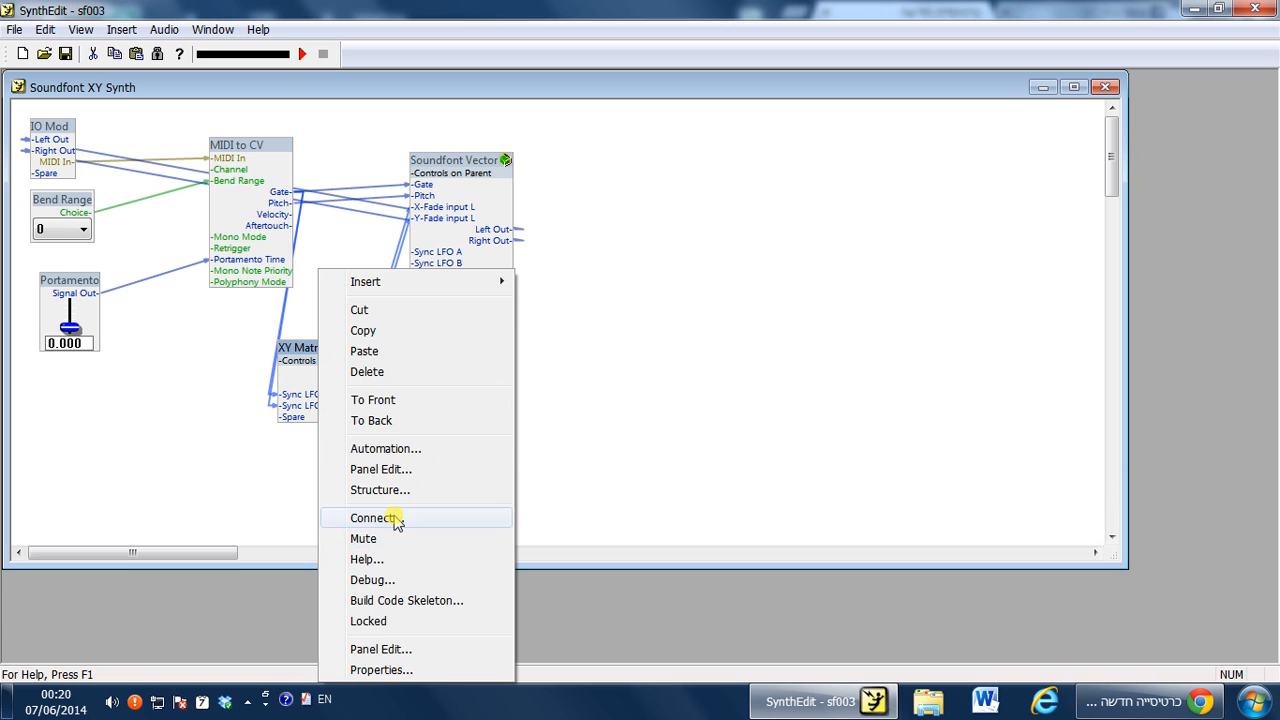
pyautogui.click(409, 501)
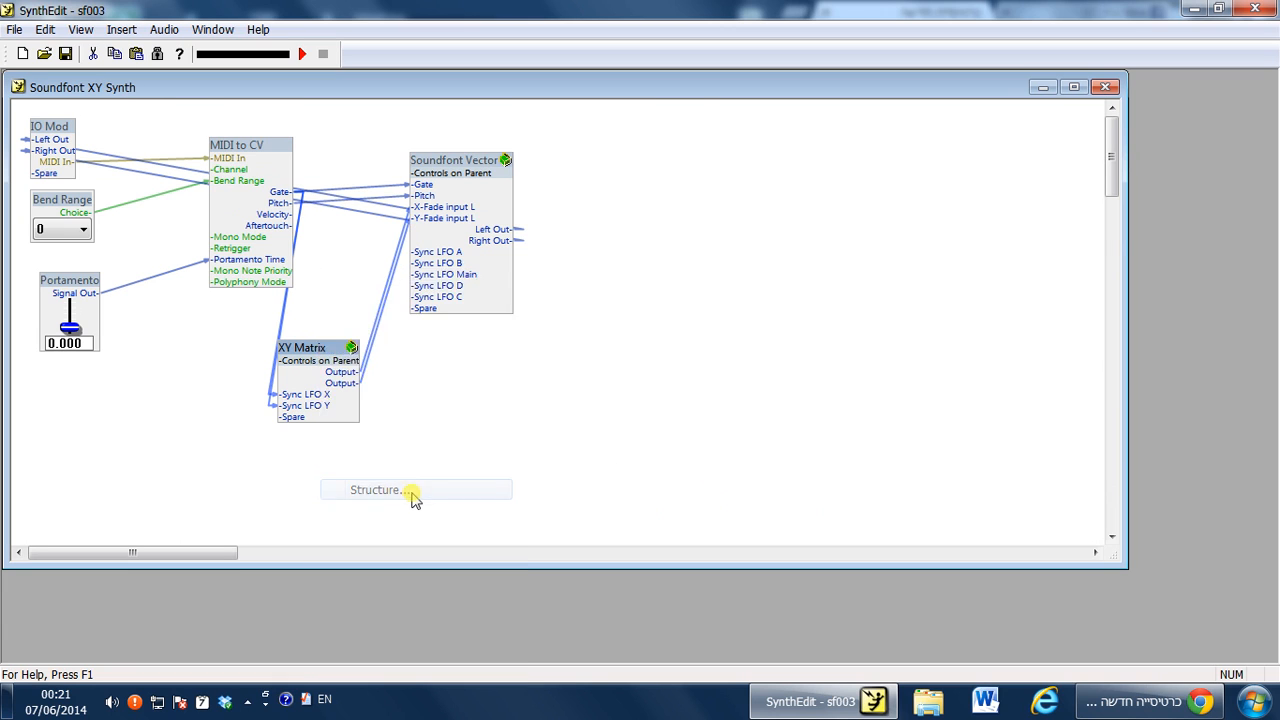
pyautogui.click(445, 355)
pyautogui.moveTo(445, 355); pyautogui.dragTo(335, 372)
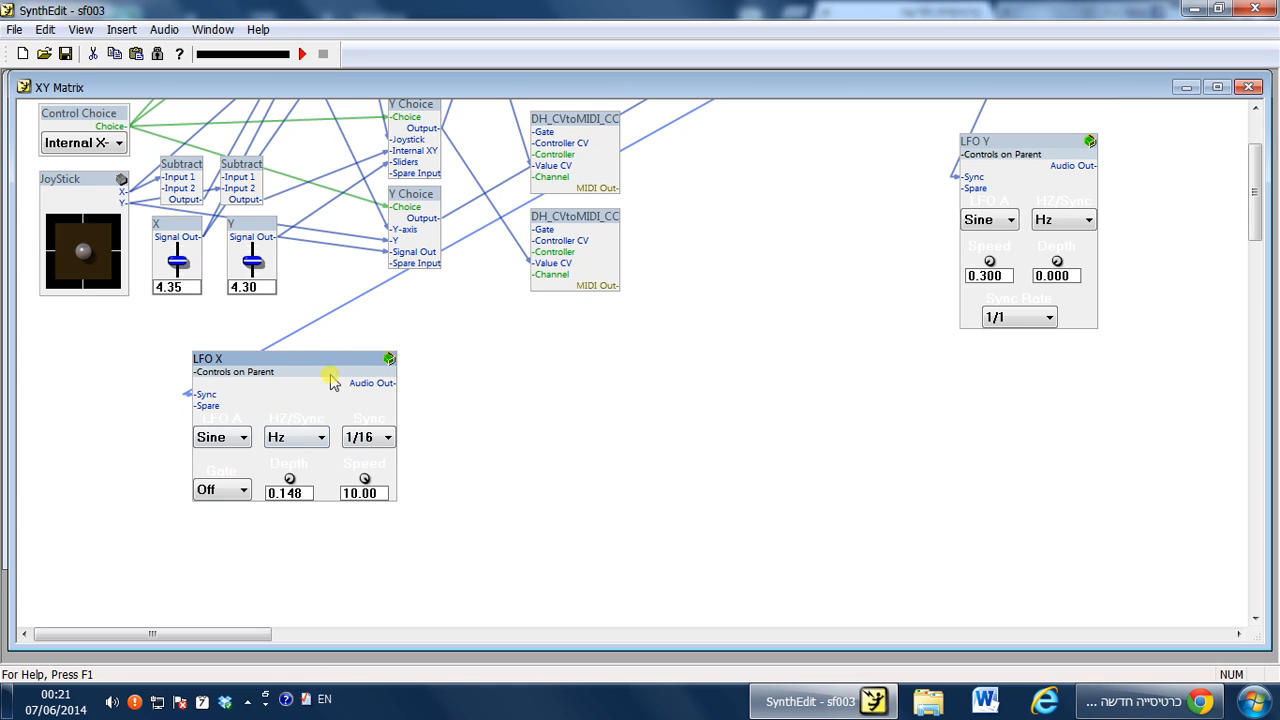
# Inspect the LFO X module's waveform and Hz/Sync option lists without changing them.
pyautogui.click(225, 440)
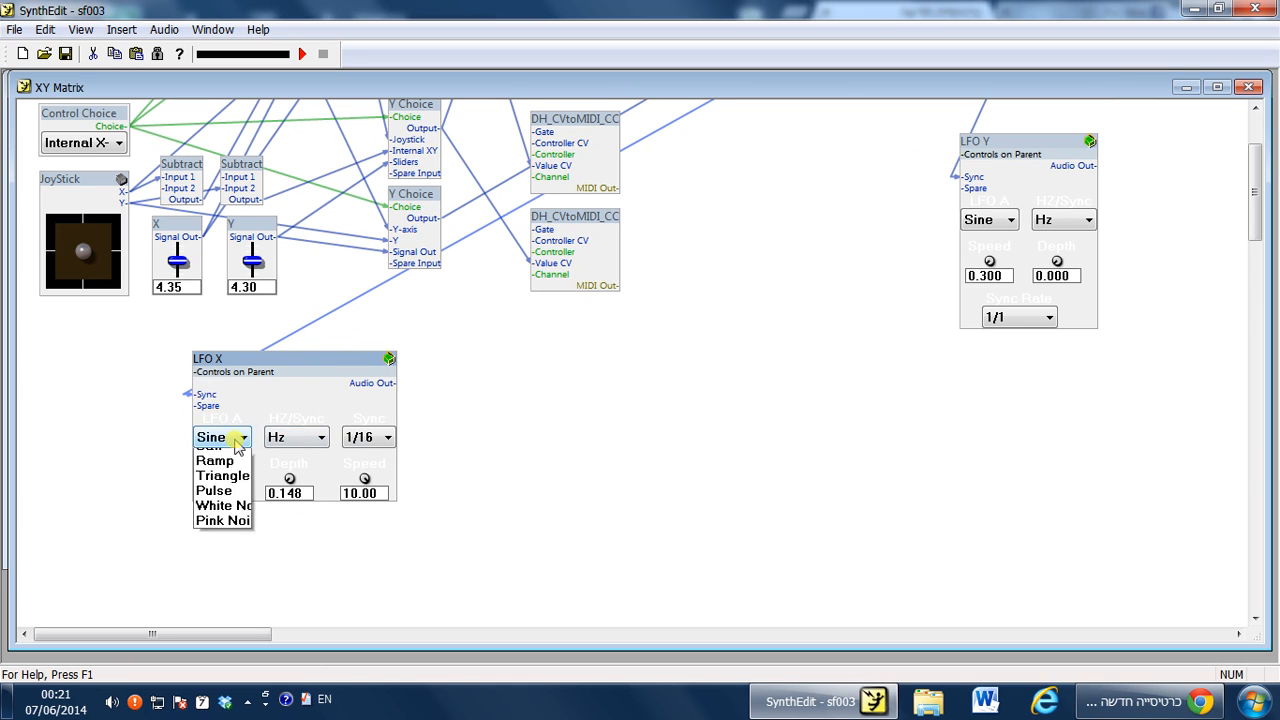
pyautogui.click(243, 439)
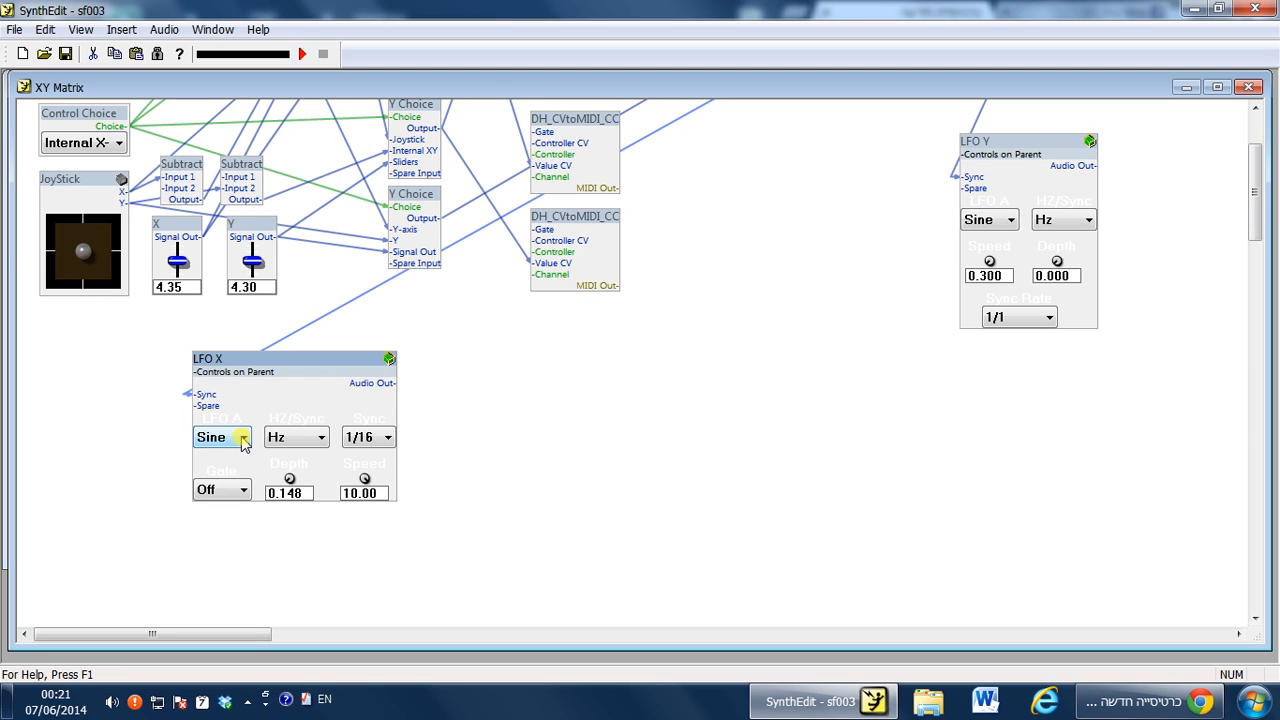
pyautogui.click(243, 440)
pyautogui.click(258, 448)
pyautogui.click(305, 439)
pyautogui.click(327, 442)
pyautogui.click(325, 440)
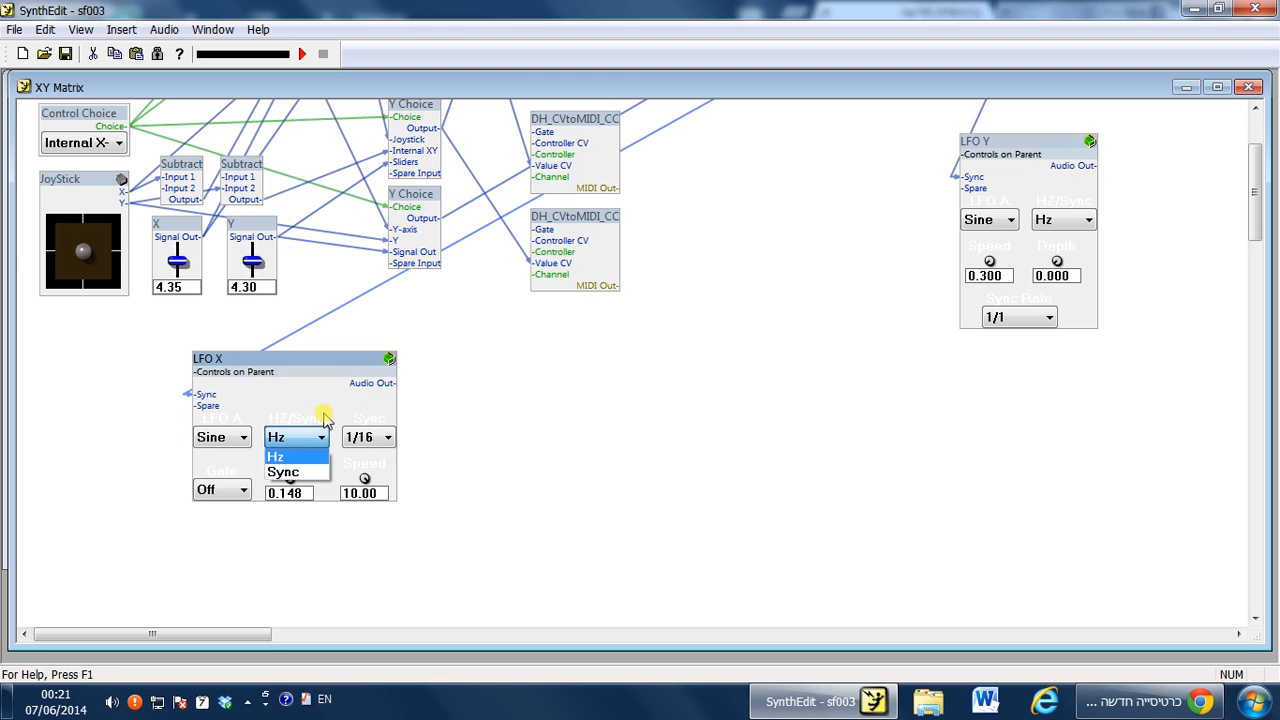
pyautogui.click(297, 493)
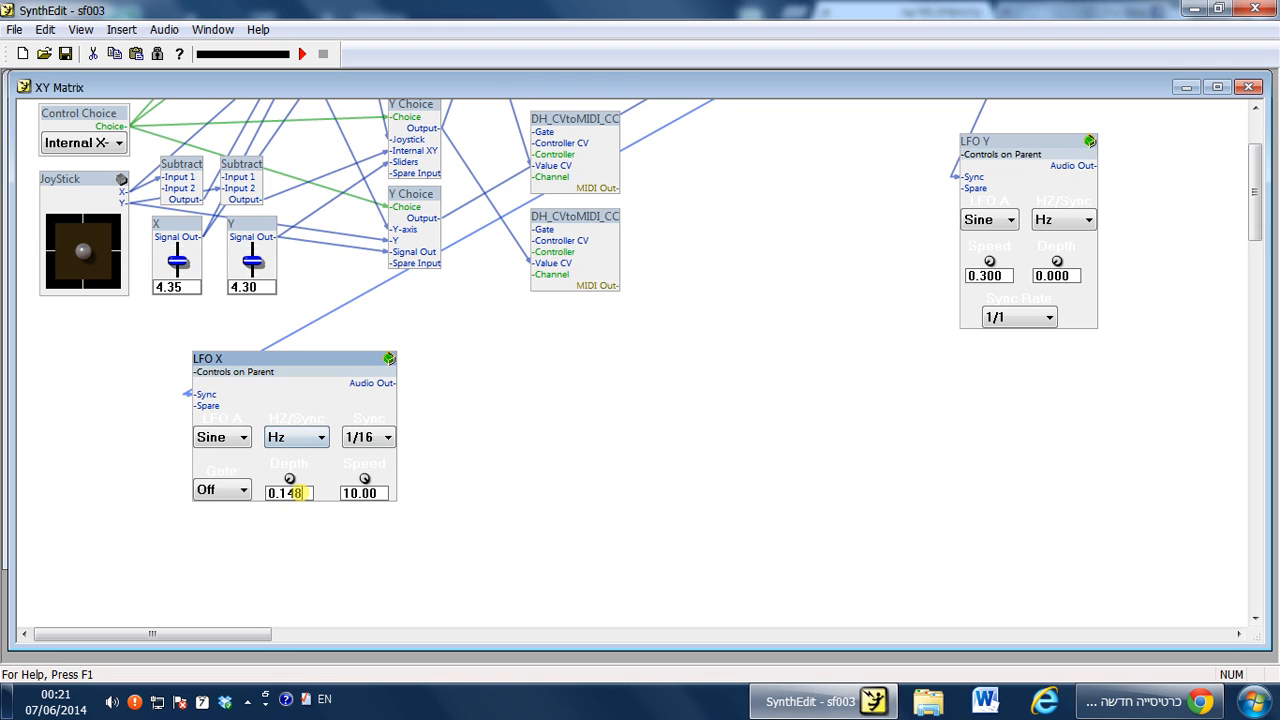
# Open the LFO X panel and turn its Speed knob down to about 2.76.
pyautogui.rightClick(318, 414)
pyautogui.click(374, 652)
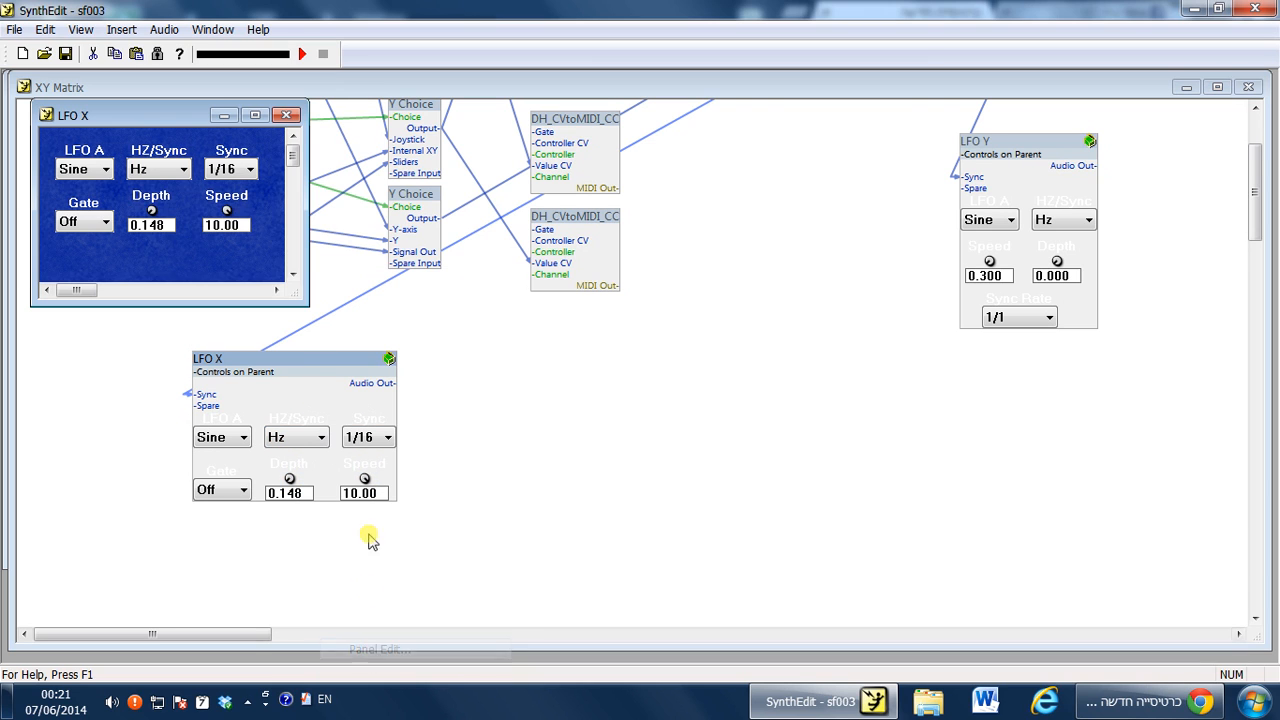
pyautogui.click(230, 237)
pyautogui.moveTo(231, 240); pyautogui.dragTo(233, 207)
# Browse the Sync division options in the LFO X panel.
pyautogui.click(182, 166)
pyautogui.click(249, 169)
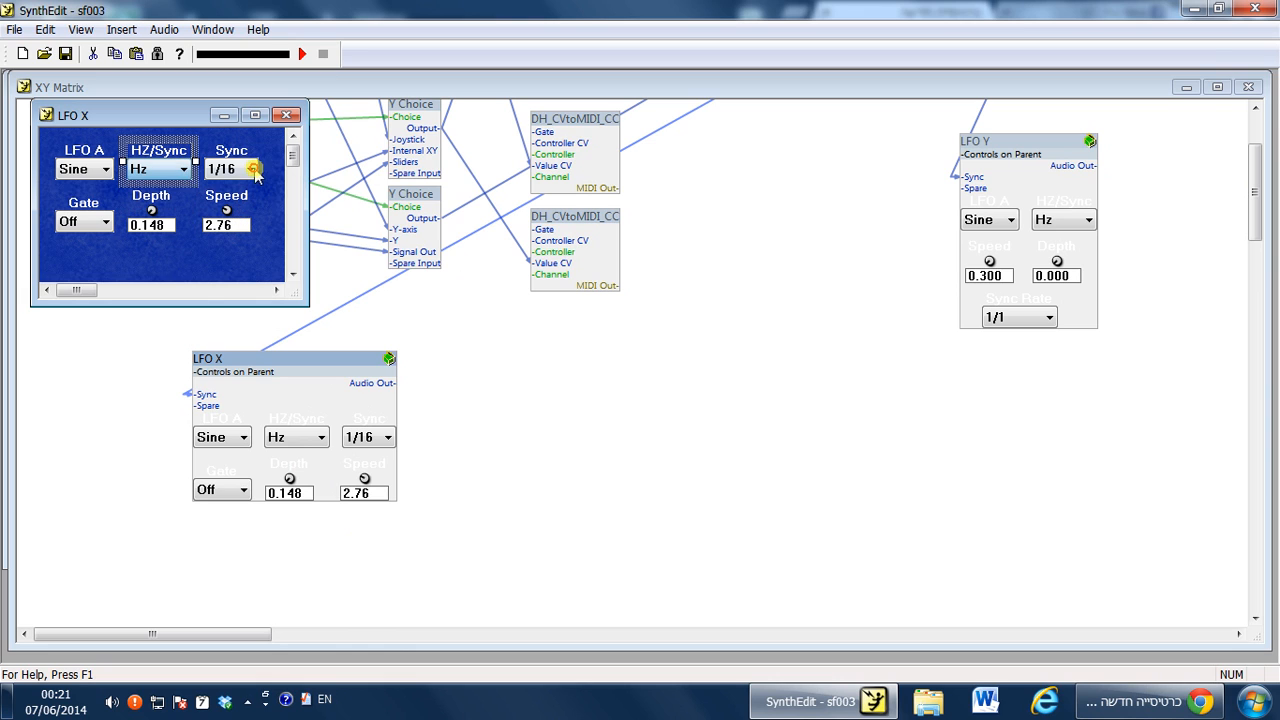
pyautogui.click(249, 169)
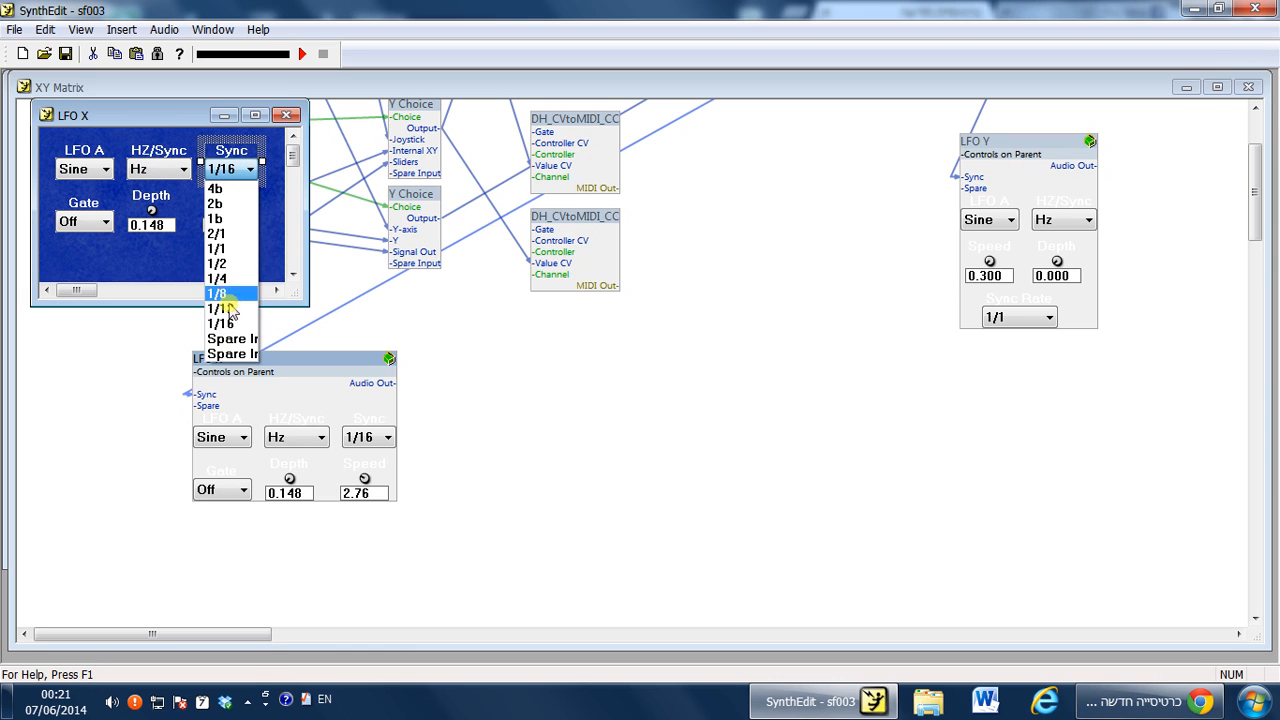
pyautogui.click(165, 277)
# Raise LFO X's Depth to about 5.34 and close the panel.
pyautogui.moveTo(152, 210); pyautogui.dragTo(120, 220)
pyautogui.click(104, 222)
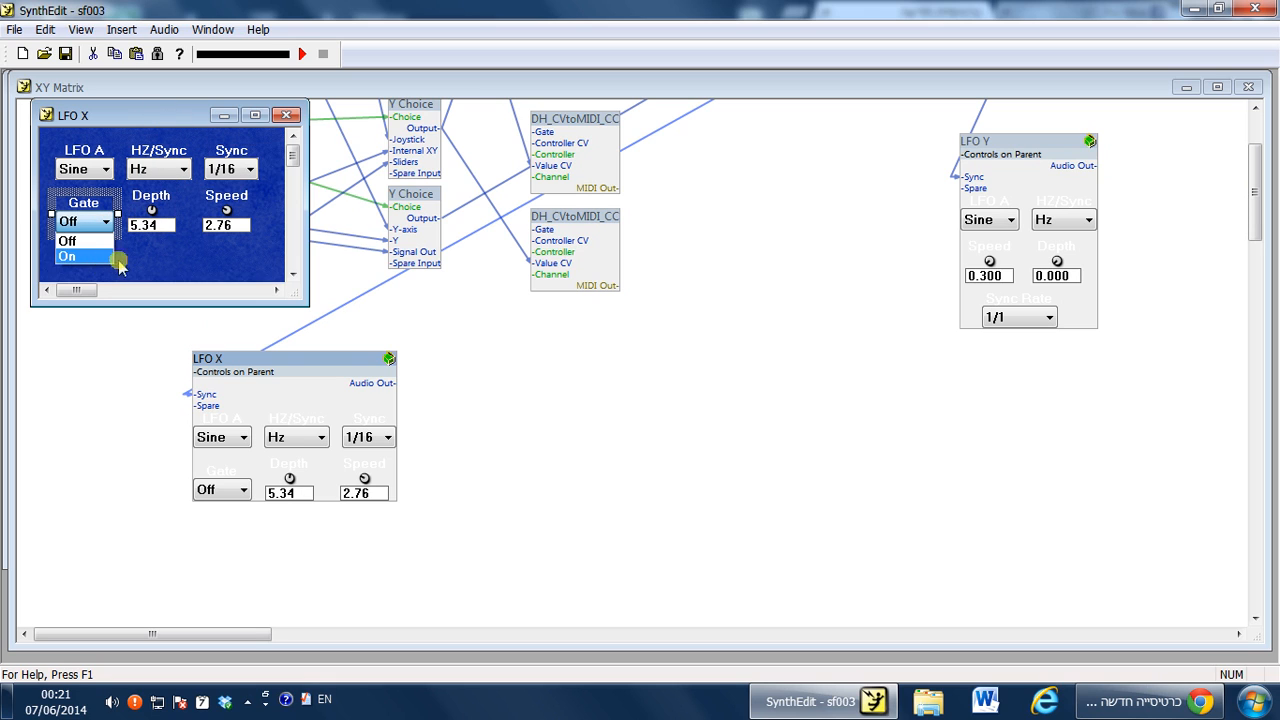
pyautogui.click(158, 255)
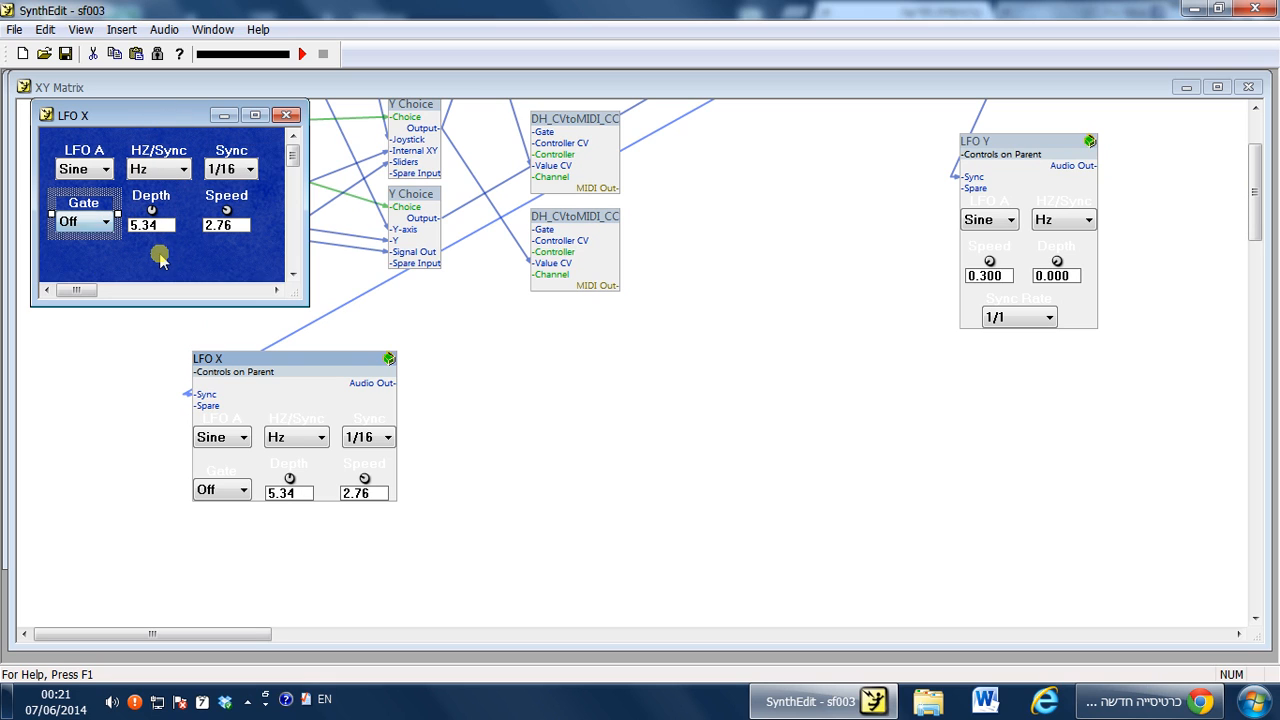
pyautogui.click(286, 116)
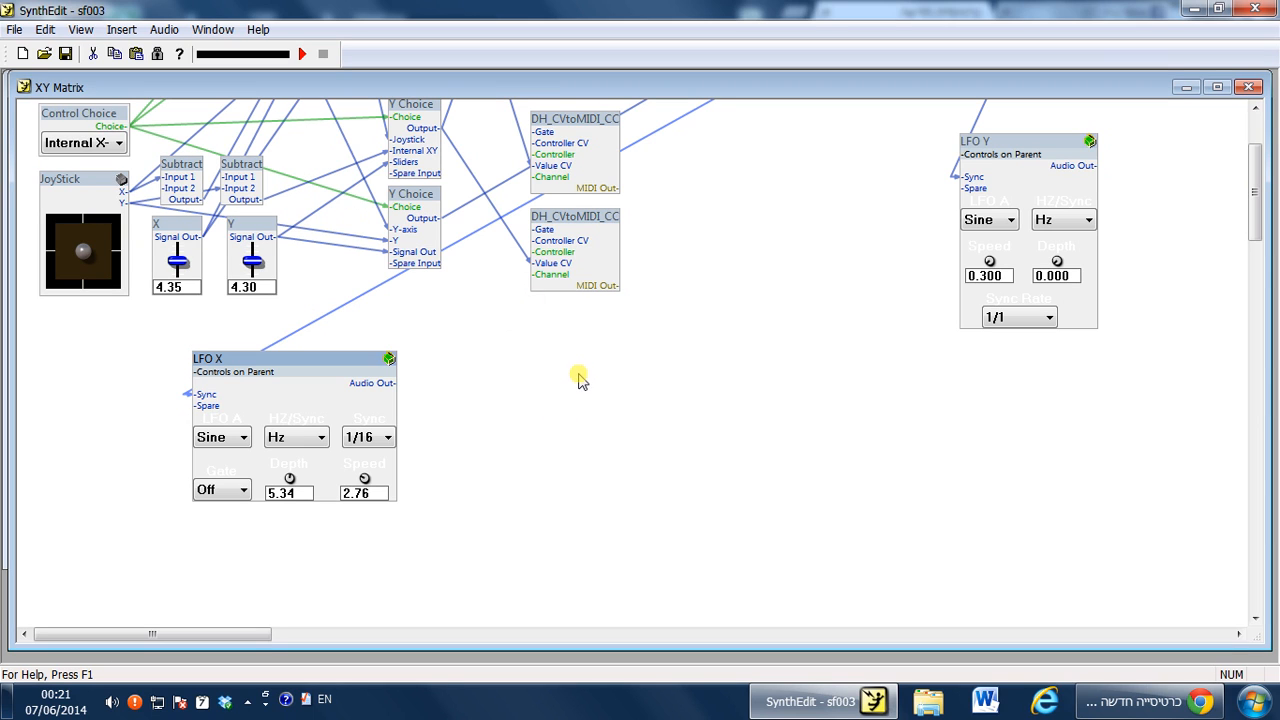
# Reposition the LFO X module slightly on the XY Matrix canvas.
pyautogui.rightClick(534, 362)
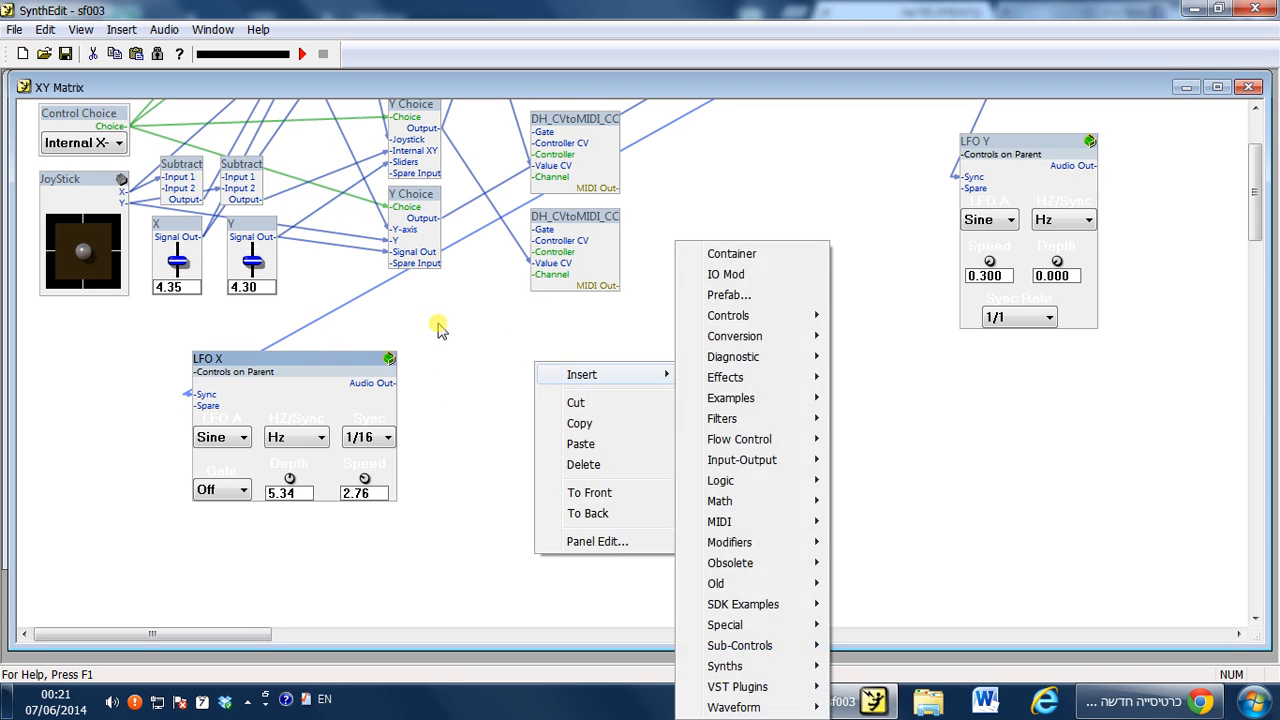
pyautogui.click(440, 343)
pyautogui.rightClick(513, 370)
pyautogui.moveTo(542, 384)
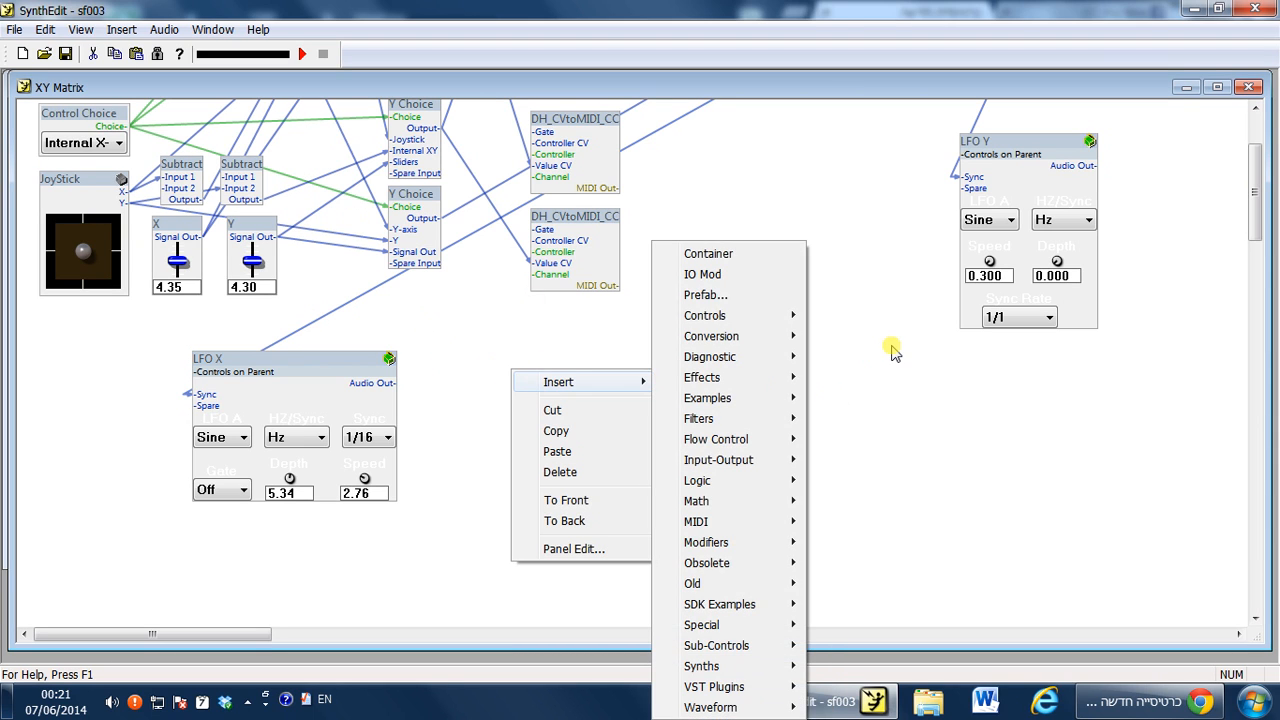
pyautogui.click(420, 374)
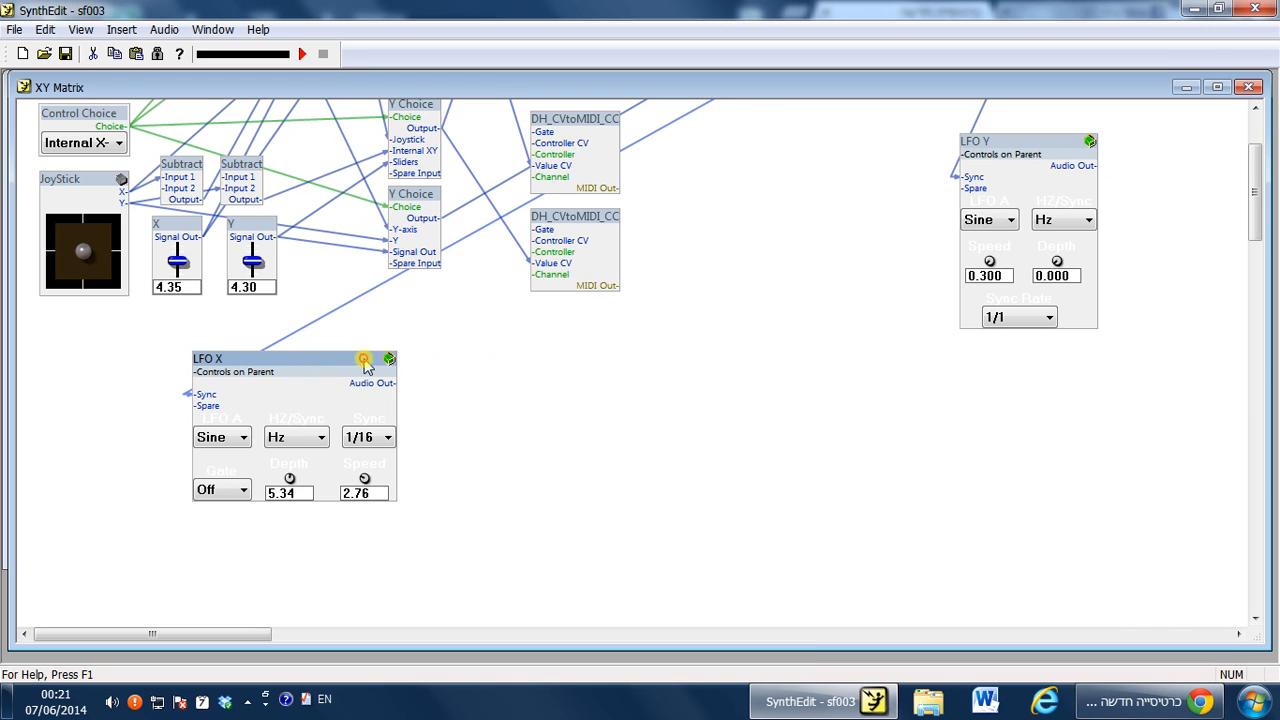
pyautogui.moveTo(343, 362)
pyautogui.mouseDown()
pyautogui.moveTo(366, 352)
pyautogui.moveTo(350, 369)
pyautogui.mouseUp()
# Insert a Tempo sync LFO module from the Examples category.
pyautogui.rightClick(564, 362)
pyautogui.moveTo(580, 371)
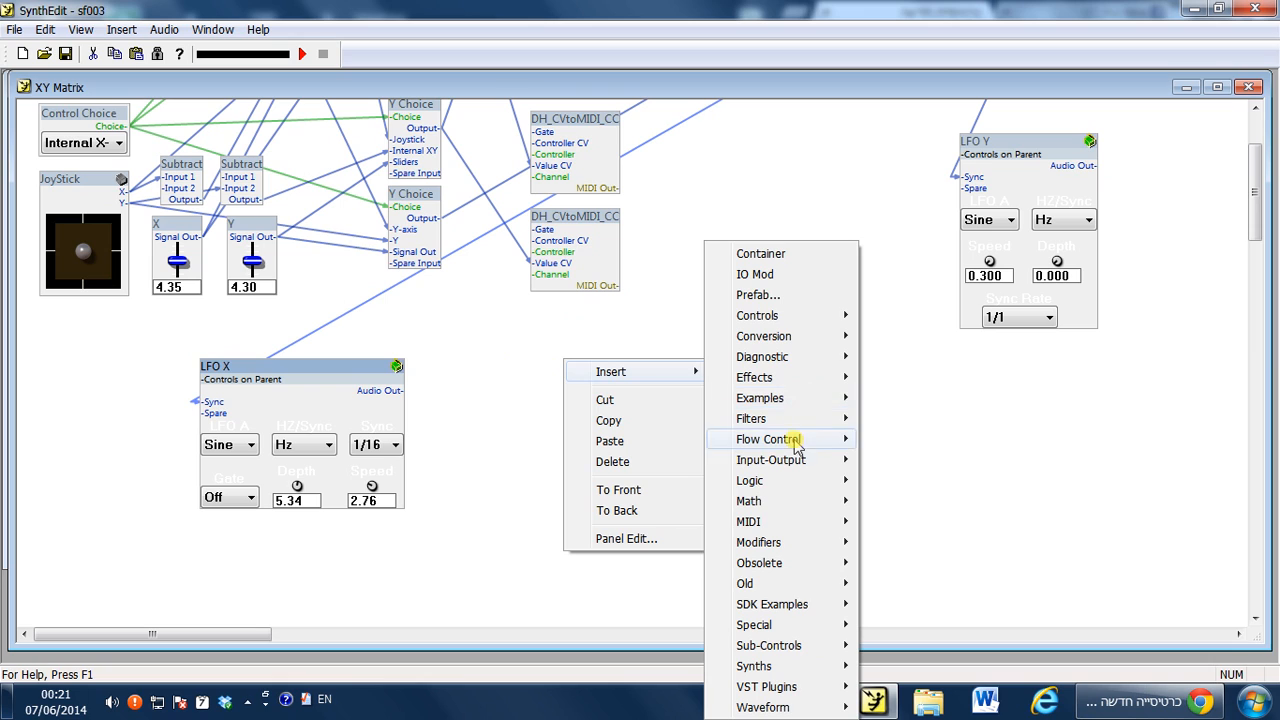
pyautogui.moveTo(778, 400)
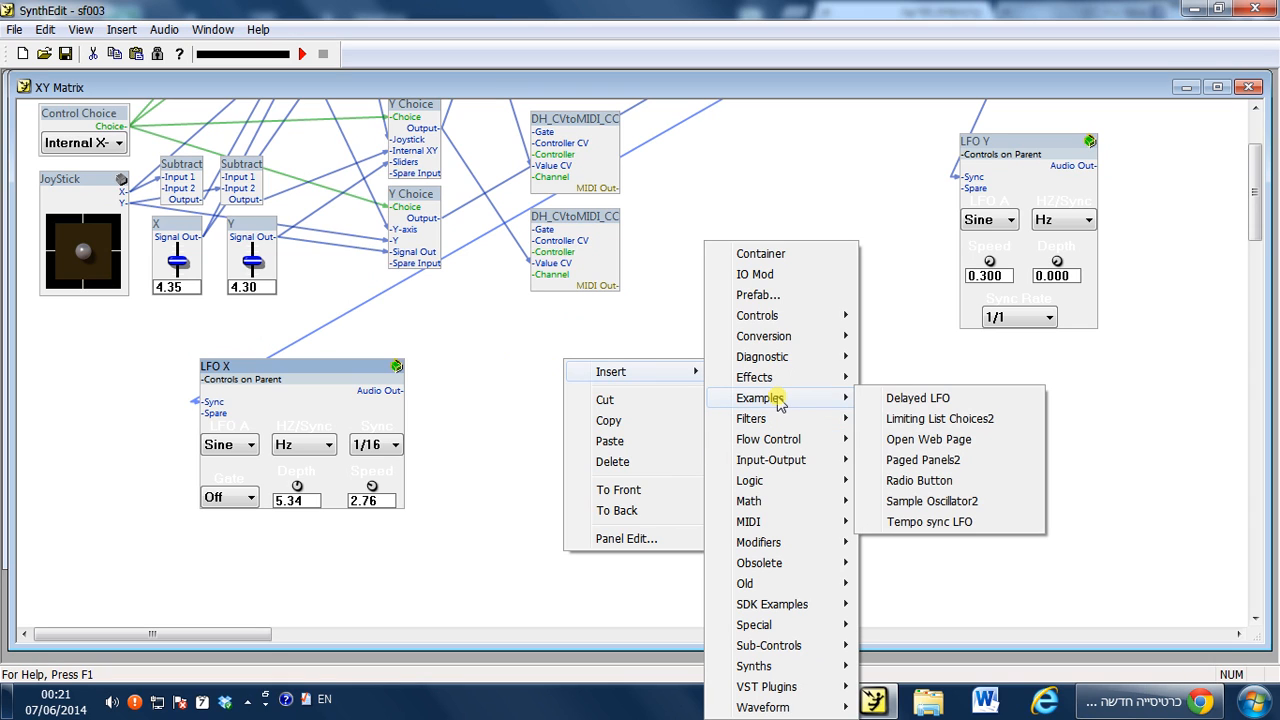
pyautogui.click(912, 525)
pyautogui.moveTo(592, 369); pyautogui.dragTo(587, 396)
pyautogui.click(597, 347)
pyautogui.scroll(3, 598, 347)
pyautogui.scroll(-3, 598, 347)
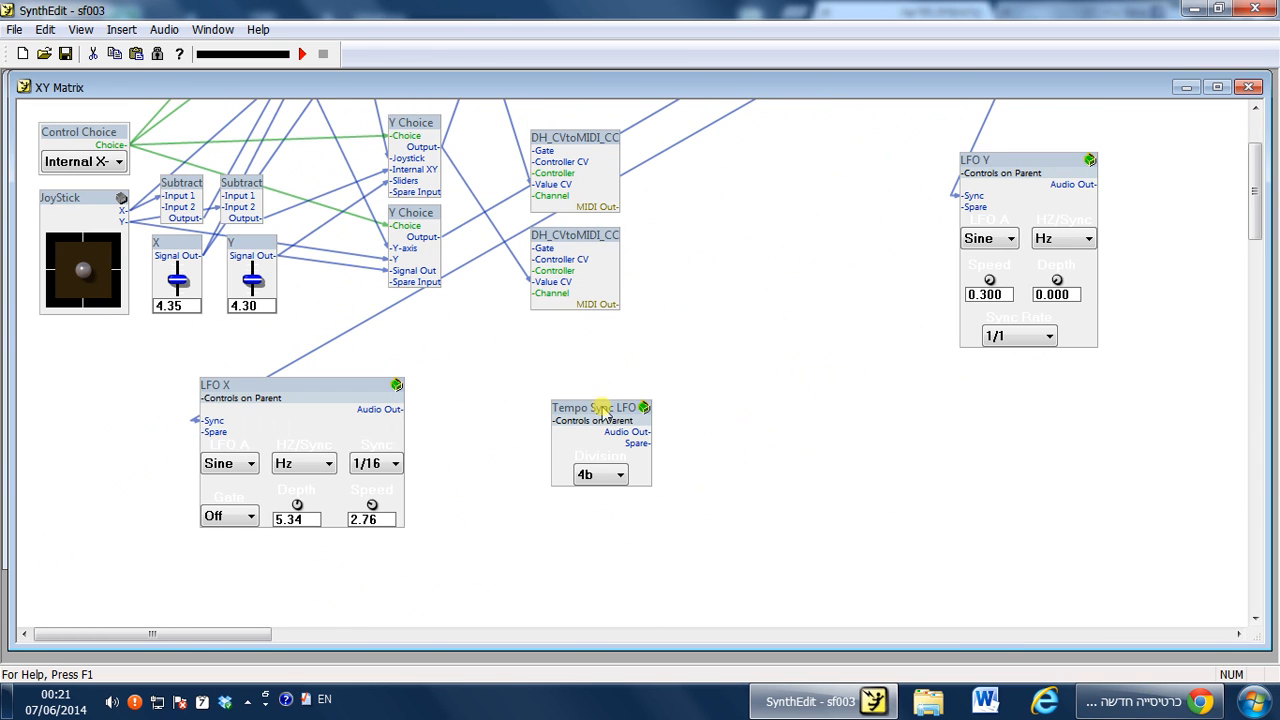
# Move the Tempo Sync LFO module beside LFO X.
pyautogui.moveTo(605, 410); pyautogui.dragTo(568, 389)
pyautogui.click(665, 367)
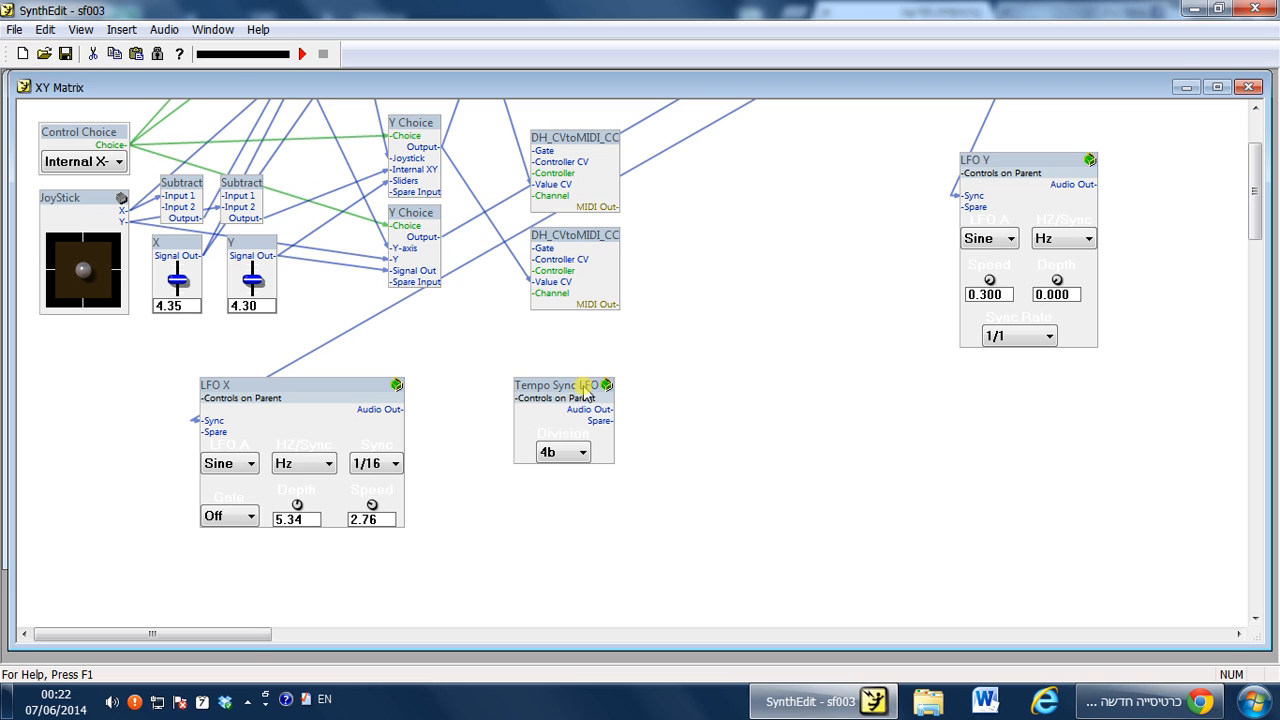
pyautogui.moveTo(585, 392); pyautogui.dragTo(617, 383)
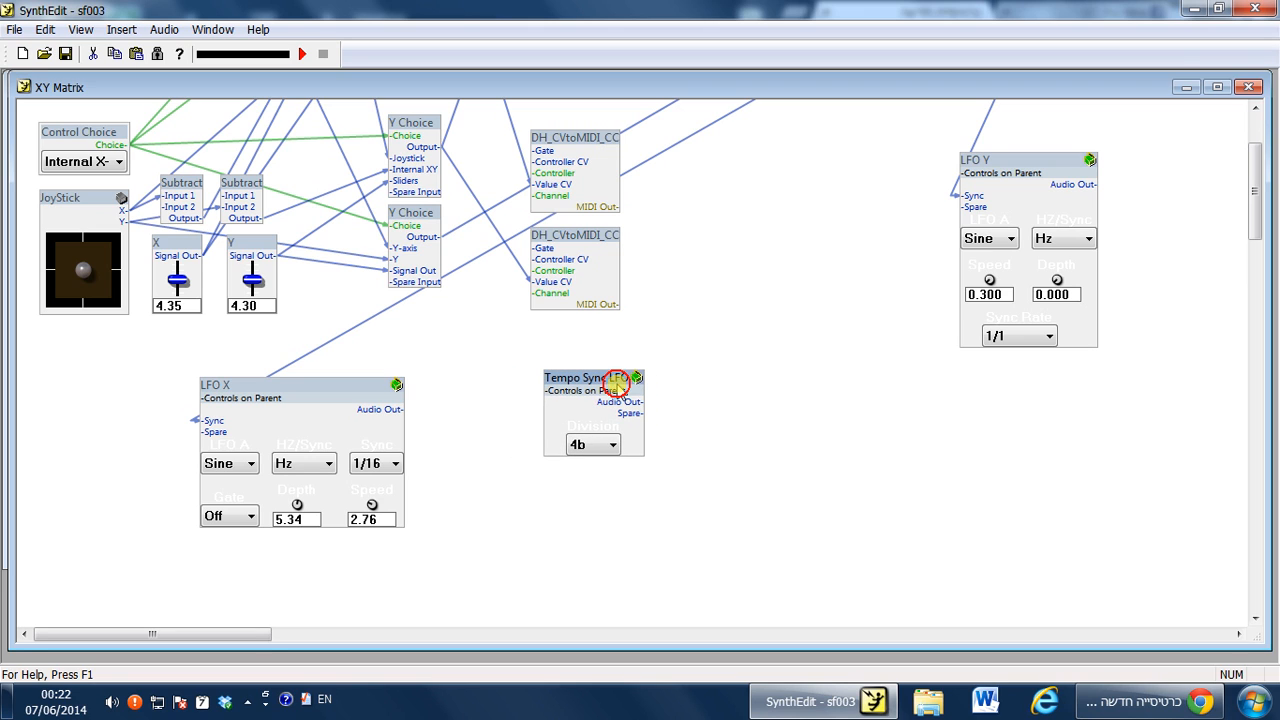
# Examine the Tempo Sync LFO's Division options and its internal structure.
pyautogui.click(612, 444)
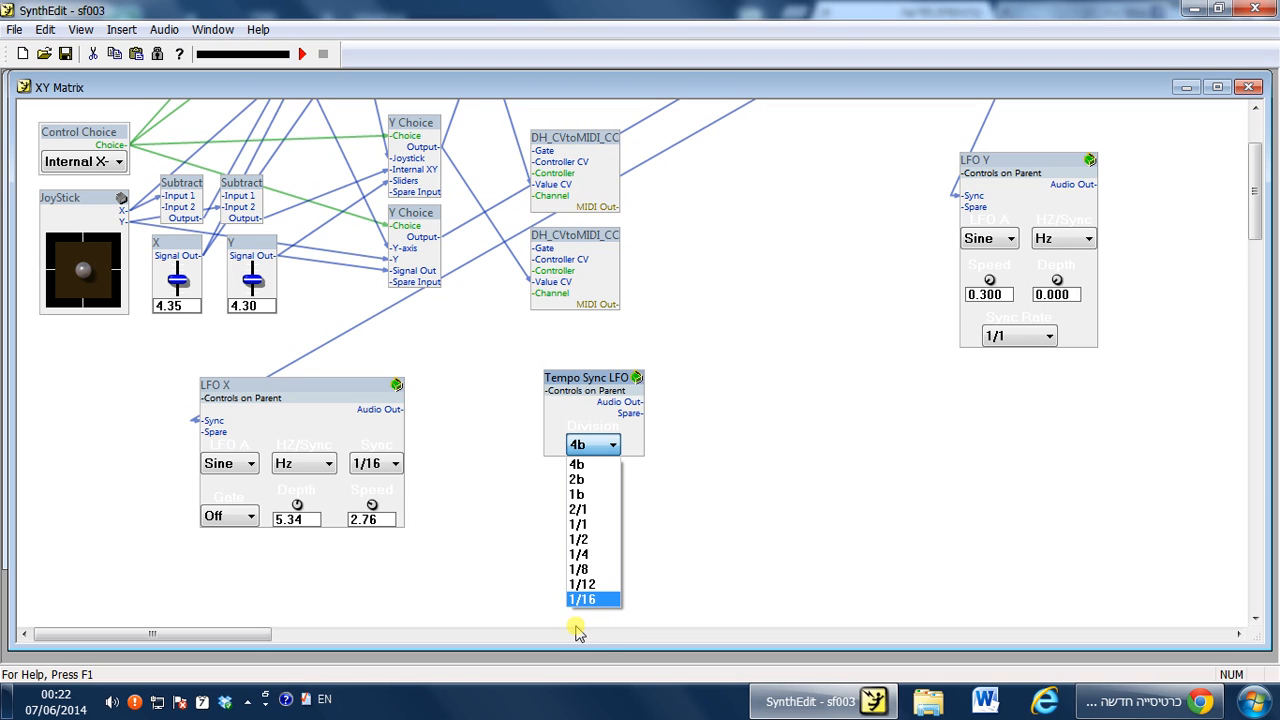
pyautogui.click(607, 626)
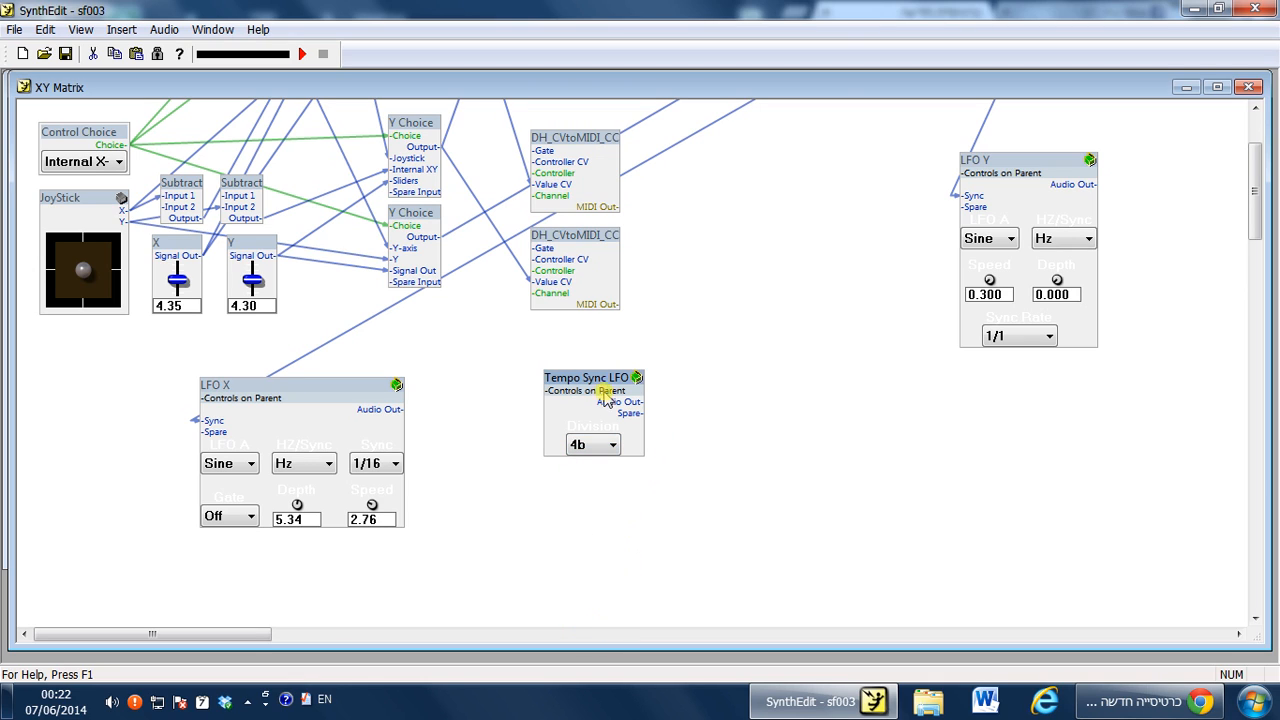
pyautogui.moveTo(616, 399); pyautogui.dragTo(623, 397)
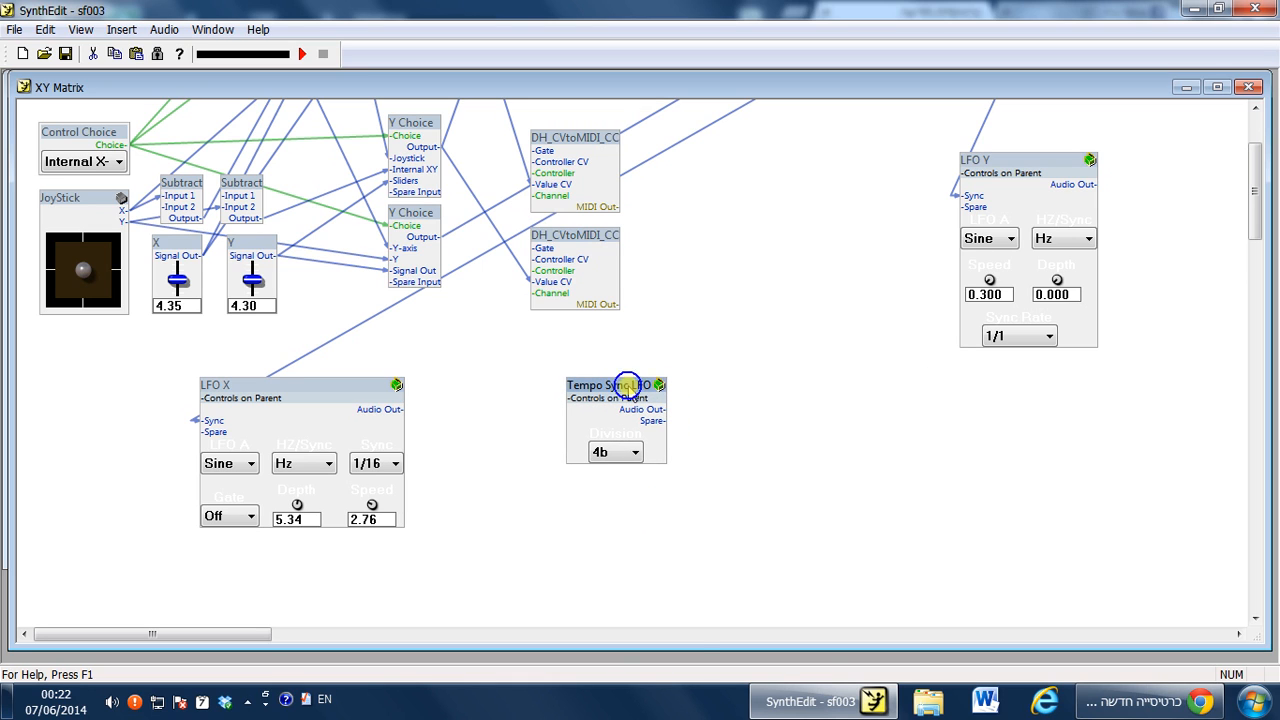
pyautogui.rightClick(627, 385)
pyautogui.click(711, 491)
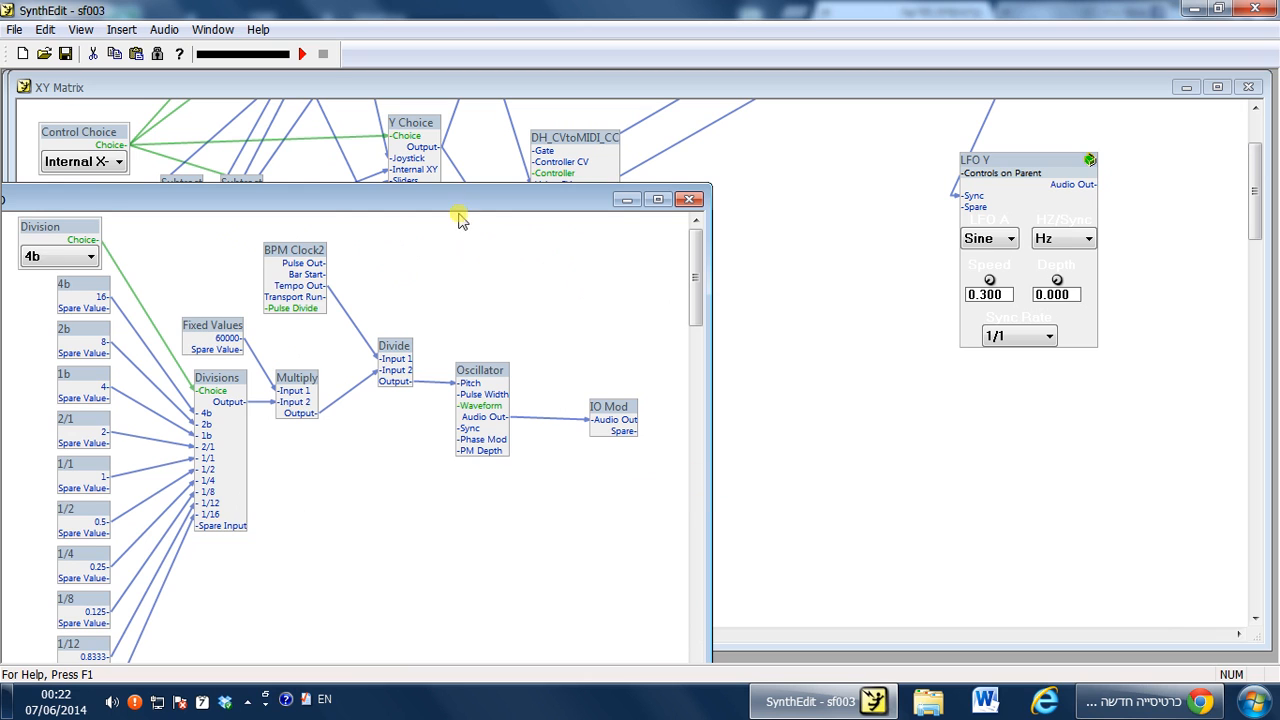
pyautogui.moveTo(384, 202); pyautogui.dragTo(937, 107)
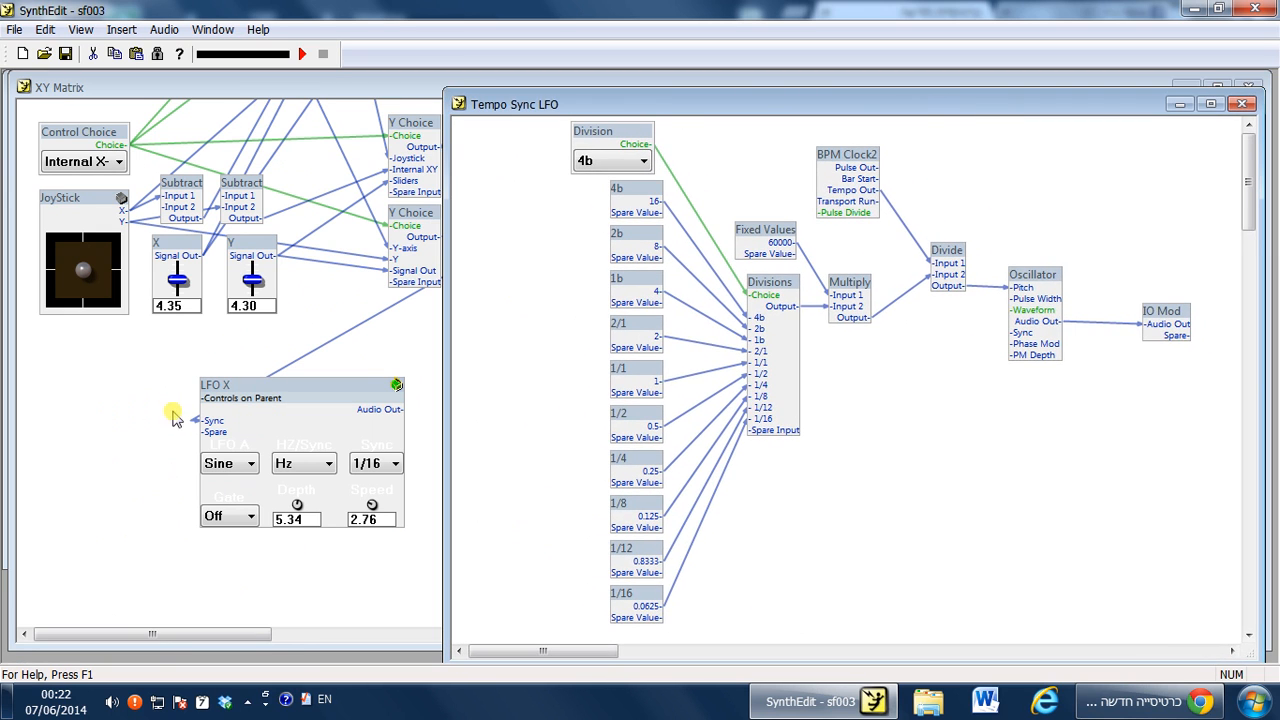
pyautogui.click(271, 390)
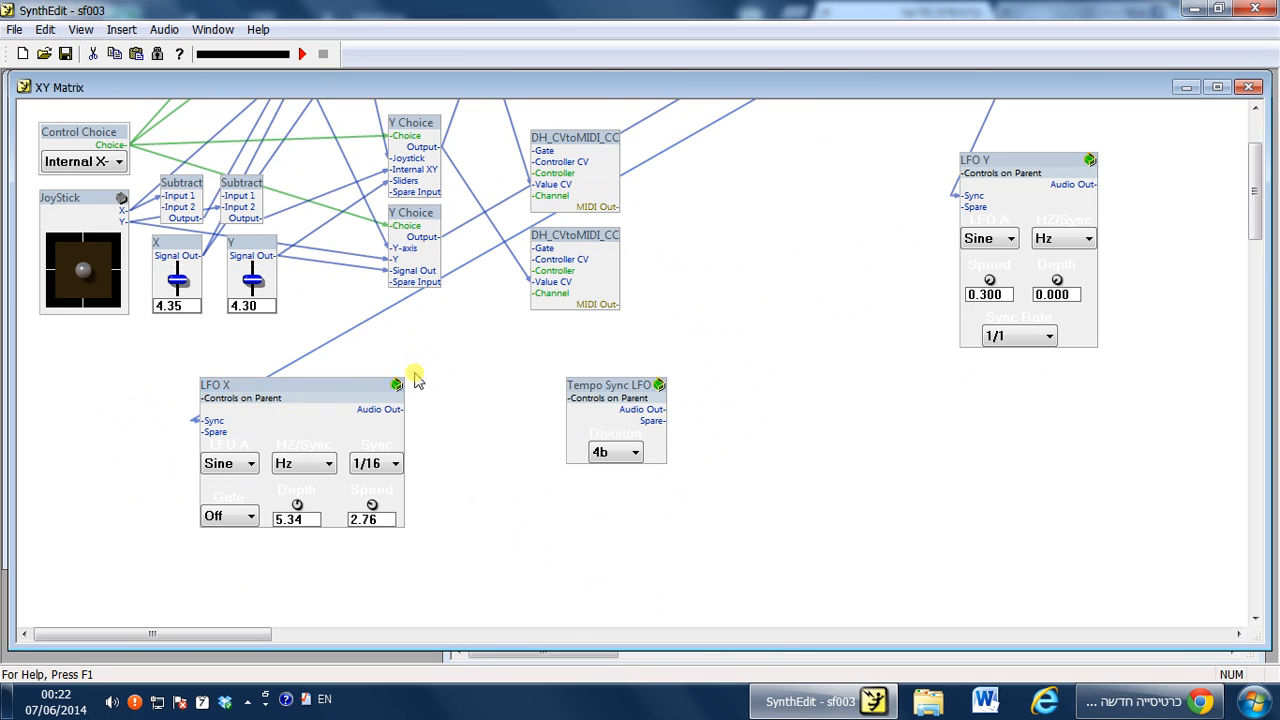
# Open the LFO X module's structure and resize its window for comparison.
pyautogui.rightClick(326, 390)
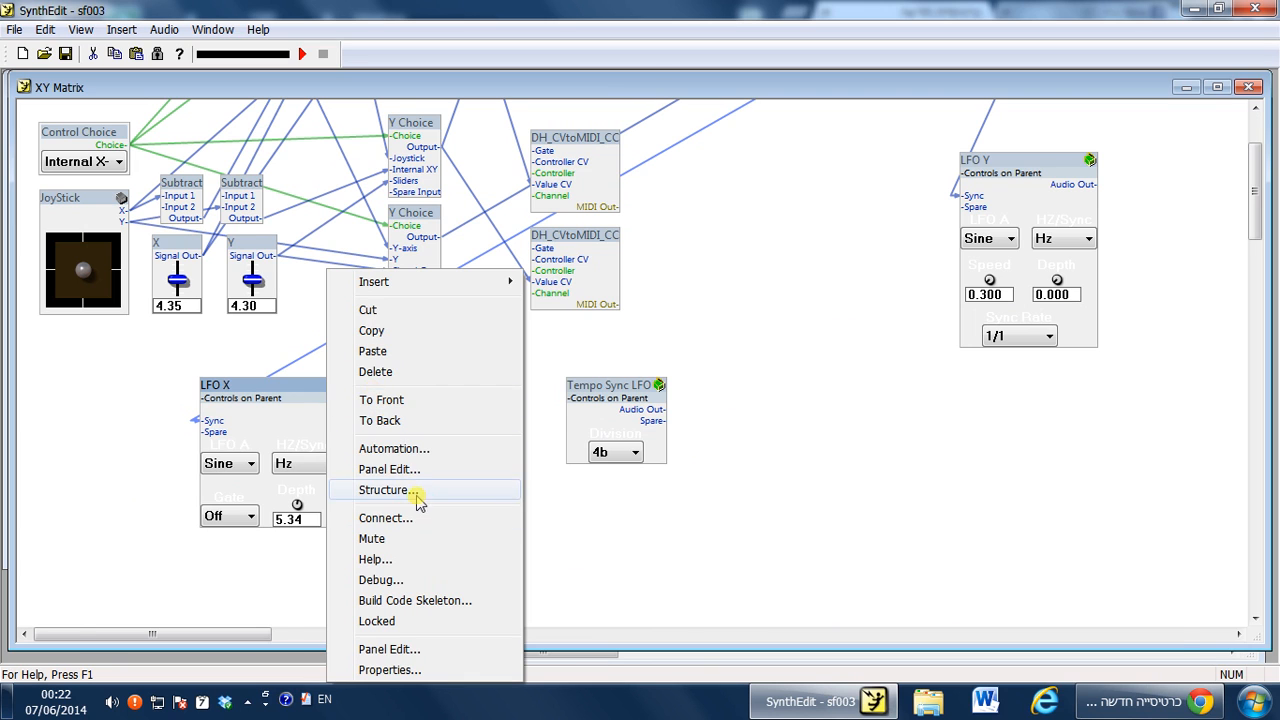
pyautogui.click(417, 500)
pyautogui.moveTo(889, 124); pyautogui.dragTo(831, 83)
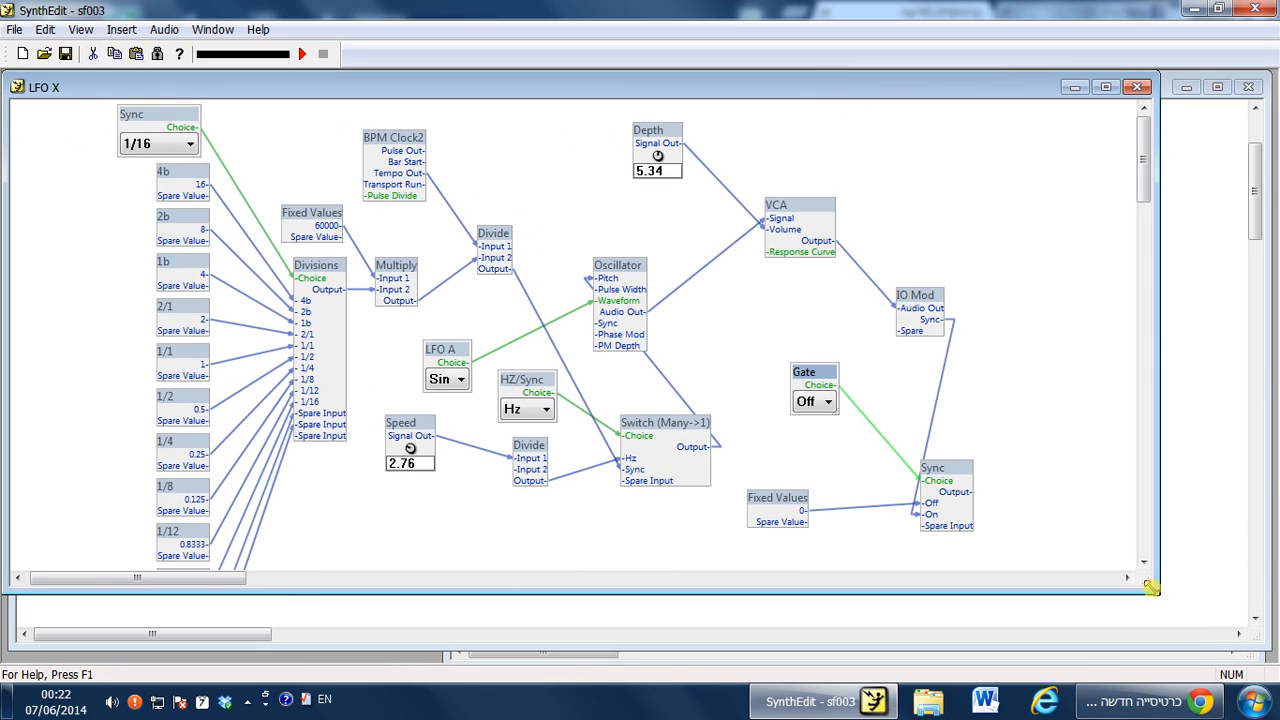
pyautogui.moveTo(1150, 588); pyautogui.dragTo(735, 660)
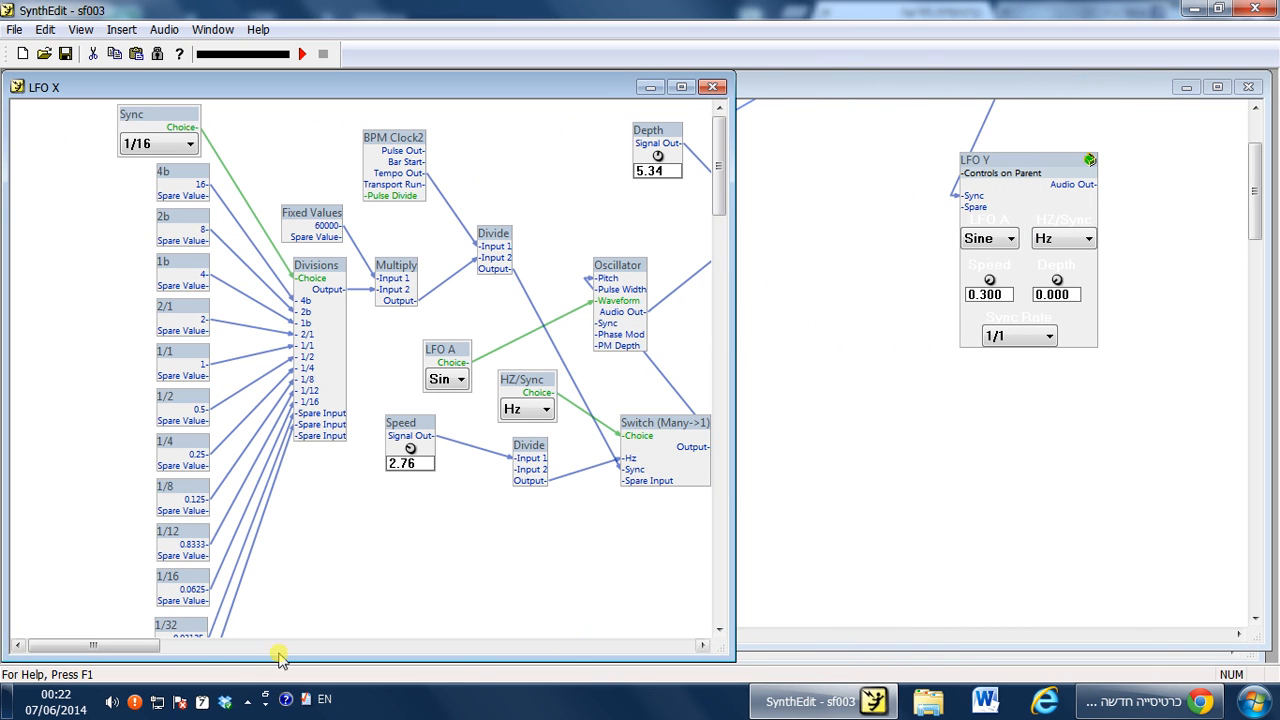
# Open the Tempo Sync LFO module's structure and place its window beside the LFO X structure.
pyautogui.moveTo(128, 651)
pyautogui.mouseDown()
pyautogui.moveTo(160, 651)
pyautogui.moveTo(146, 651)
pyautogui.mouseUp()
pyautogui.click(991, 480)
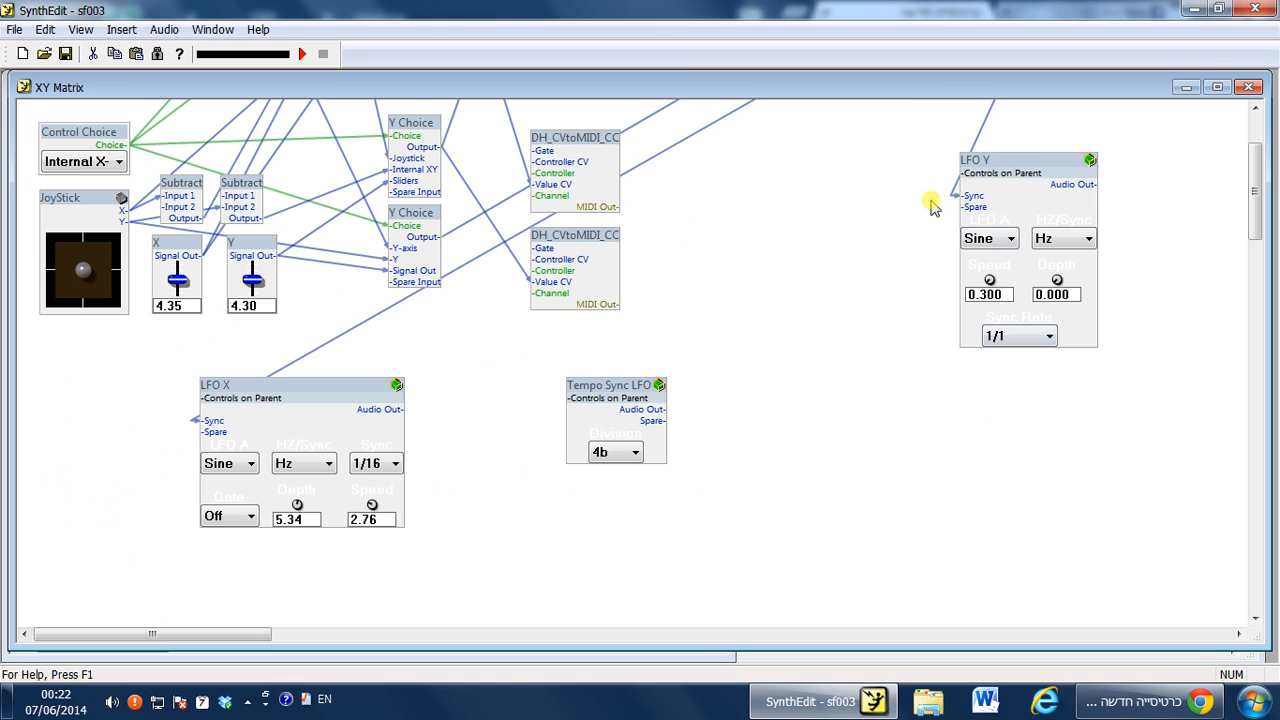
pyautogui.rightClick(616, 390)
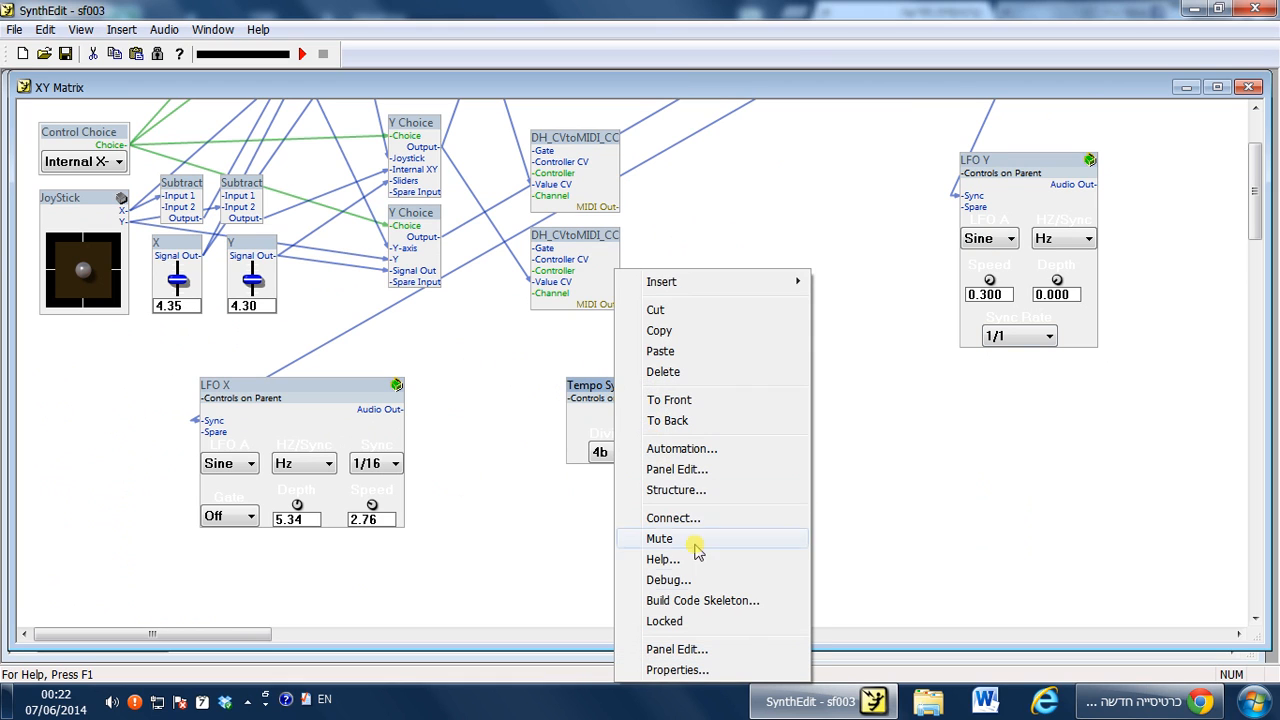
pyautogui.click(700, 489)
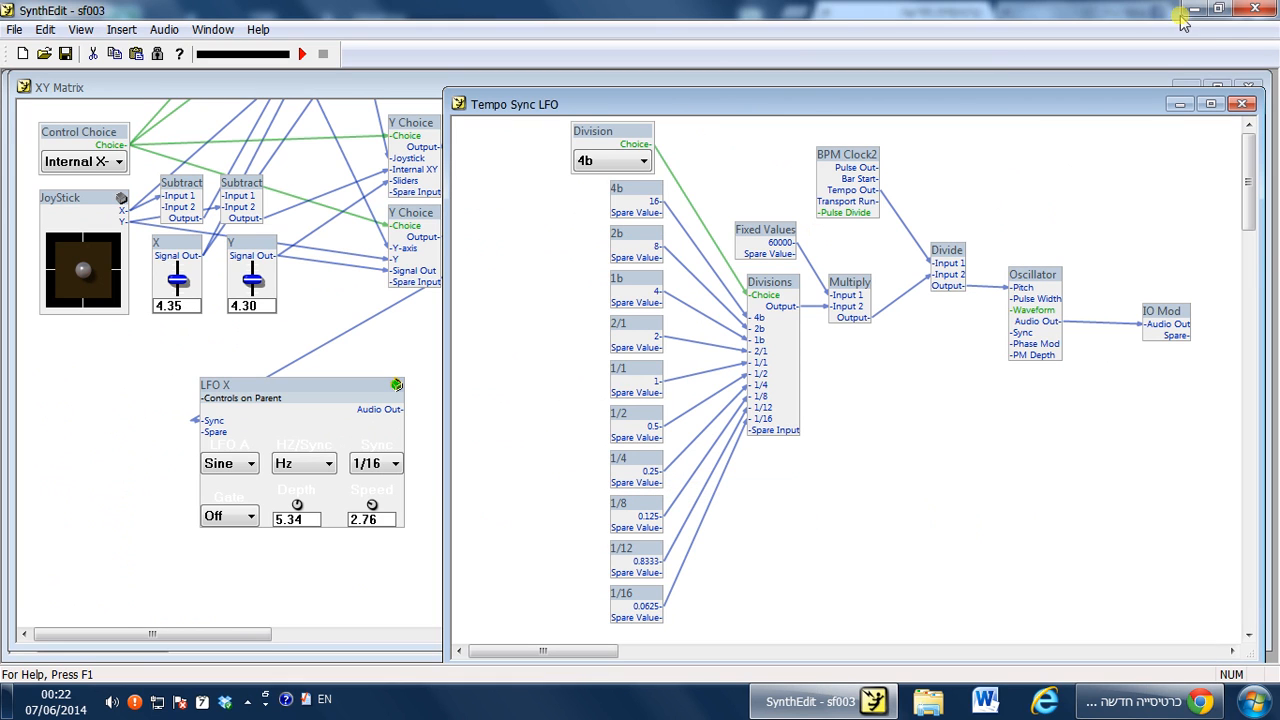
pyautogui.click(1252, 85)
pyautogui.moveTo(637, 103)
pyautogui.mouseDown()
pyautogui.moveTo(611, 80)
pyautogui.moveTo(613, 104)
pyautogui.mouseUp()
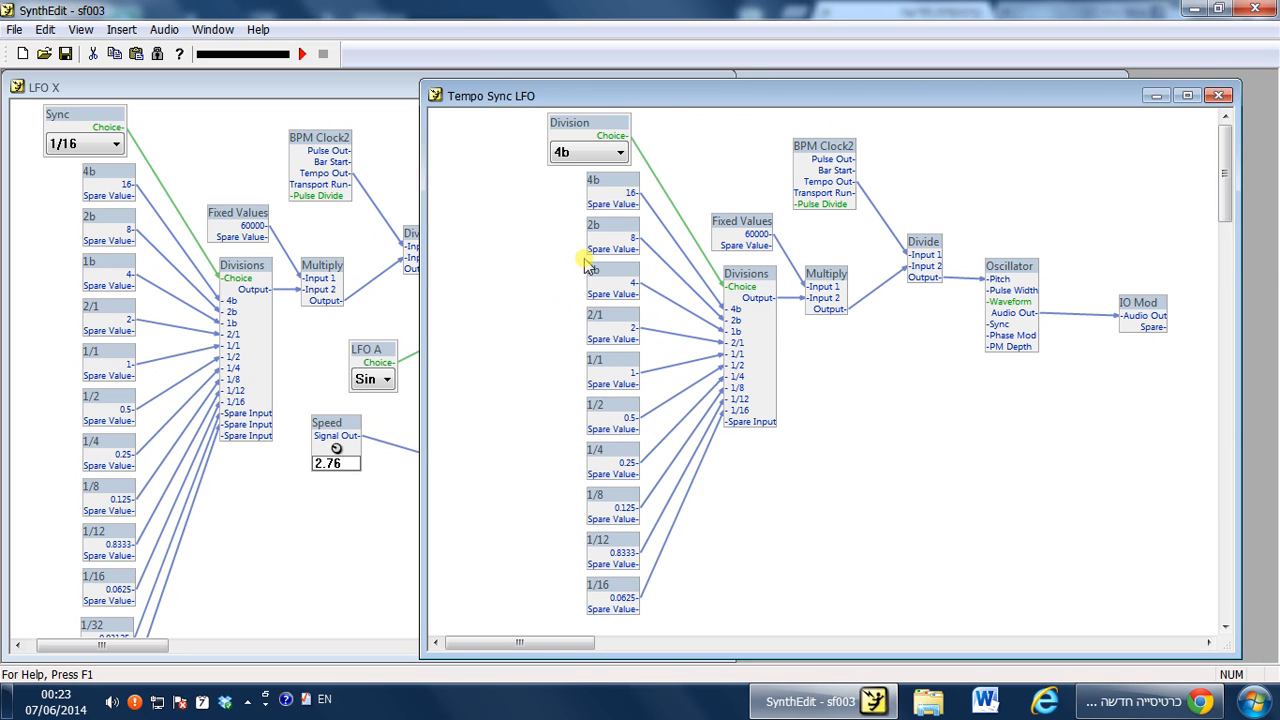
pyautogui.moveTo(806, 104); pyautogui.dragTo(835, 152)
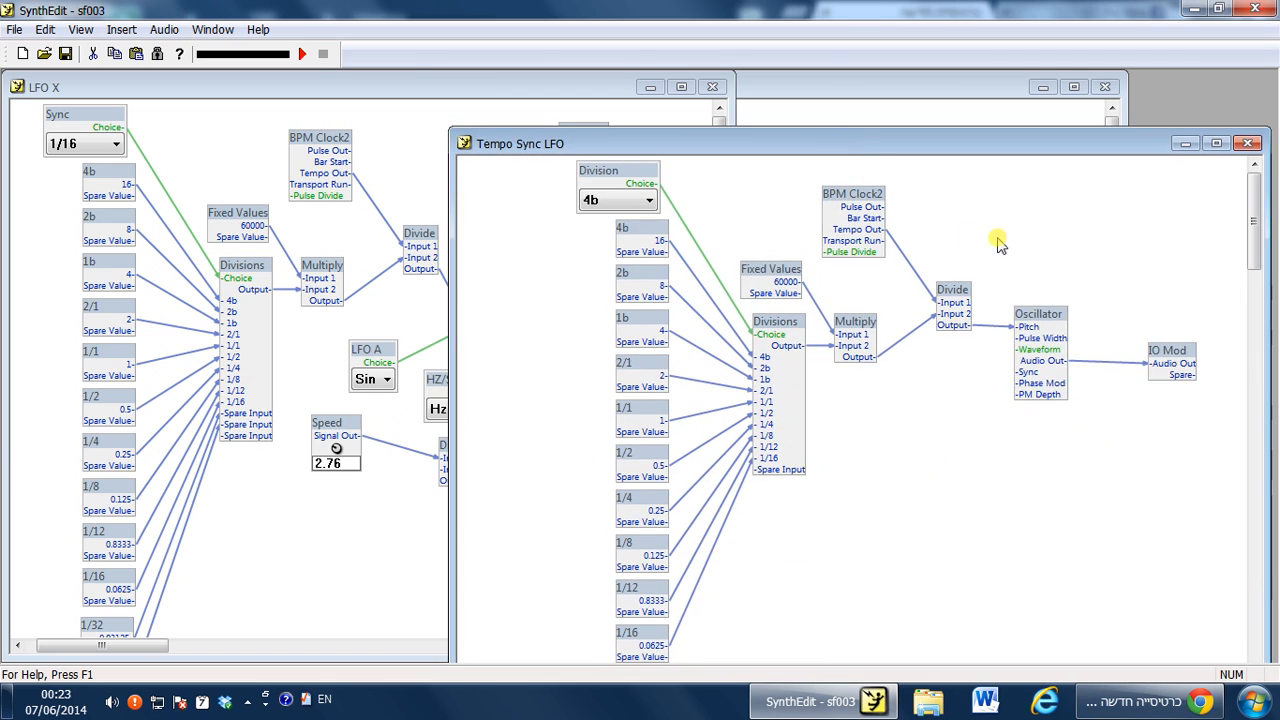
# Open the Tempo Sync LFO's panel view to inspect its Division control, then close it.
pyautogui.rightClick(997, 240)
pyautogui.click(1055, 417)
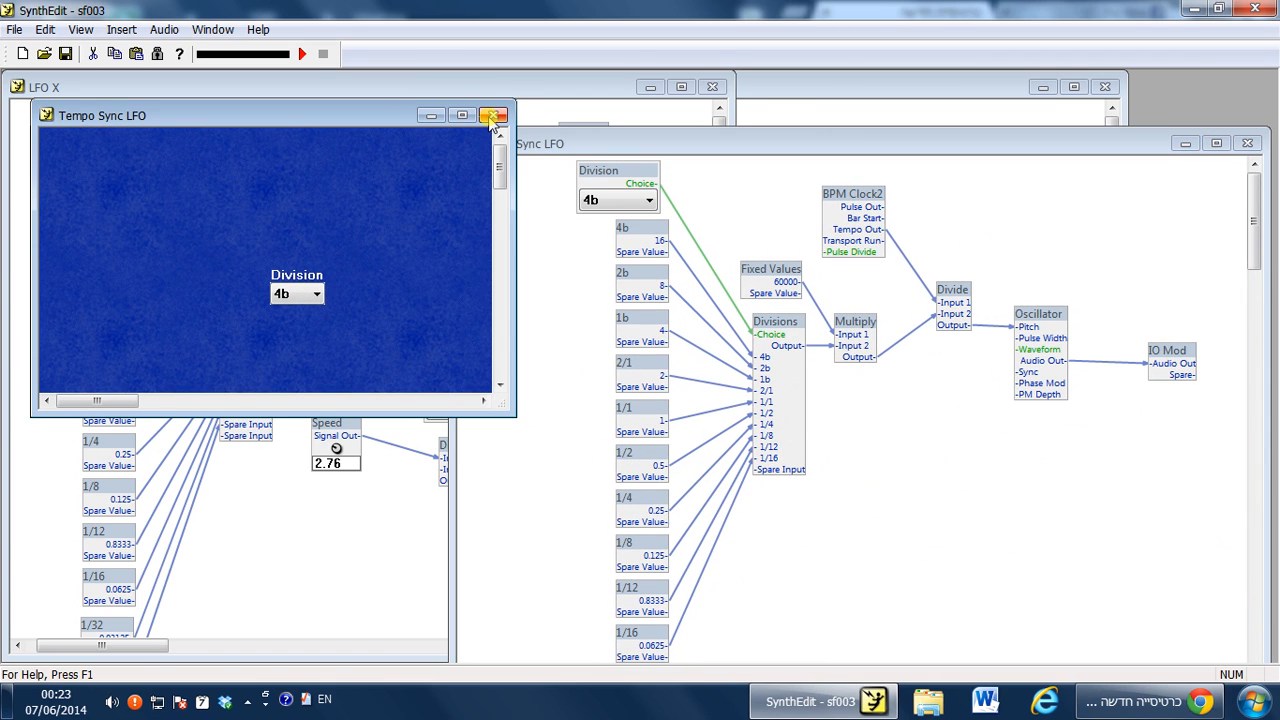
pyautogui.click(313, 295)
pyautogui.click(480, 116)
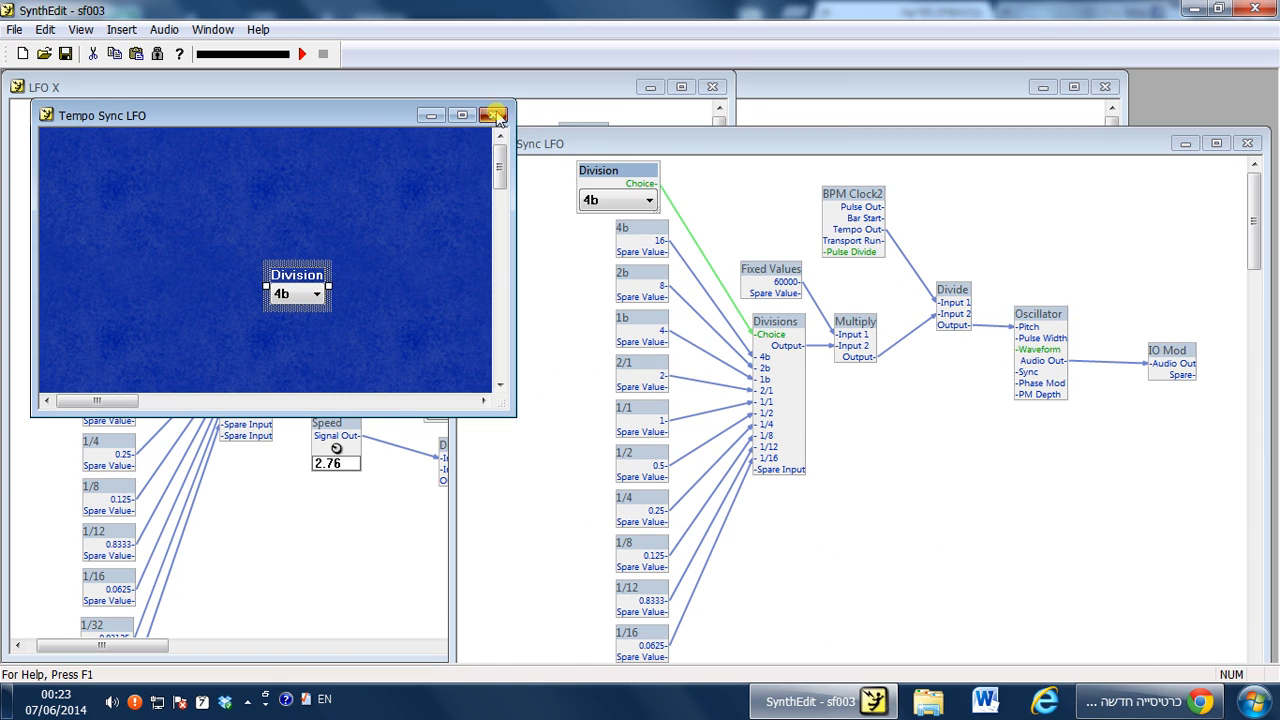
pyautogui.click(497, 116)
# Rearrange the Oscillator and BPM Clock2 modules in the Tempo Sync LFO structure to make room.
pyautogui.moveTo(740, 143); pyautogui.dragTo(672, 90)
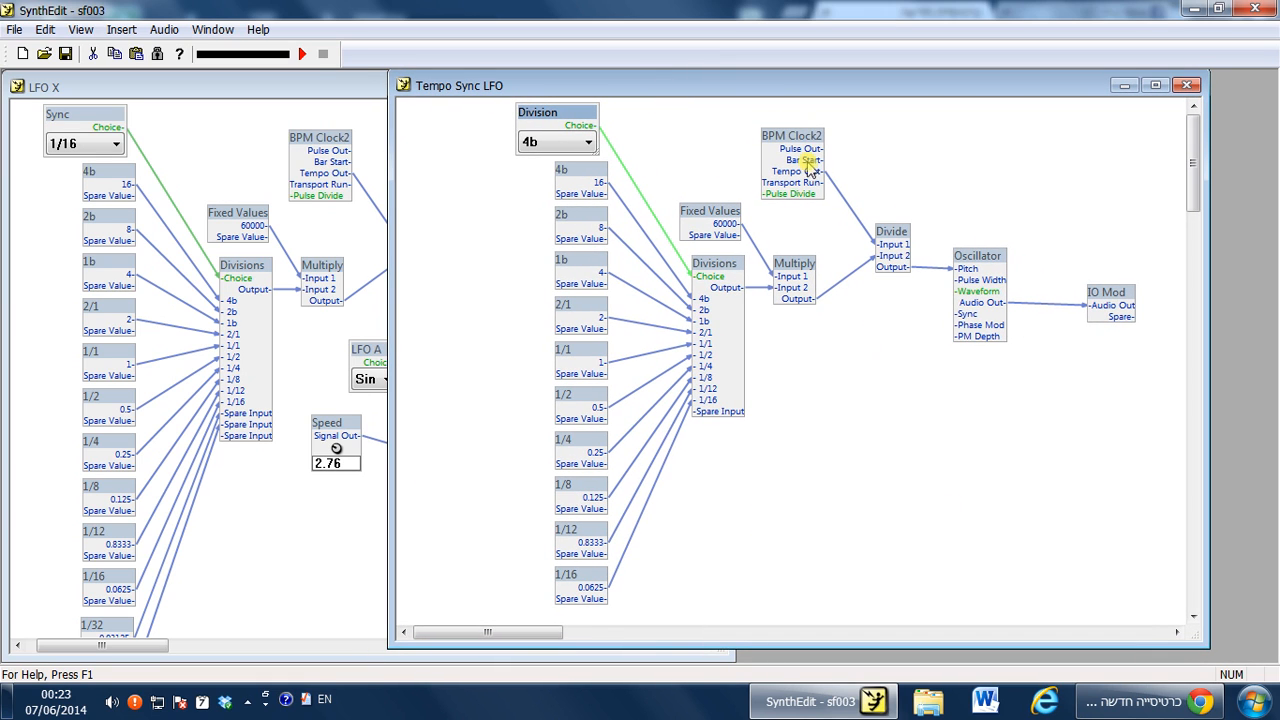
pyautogui.moveTo(980, 258)
pyautogui.mouseDown()
pyautogui.moveTo(1007, 258)
pyautogui.moveTo(990, 257)
pyautogui.mouseUp()
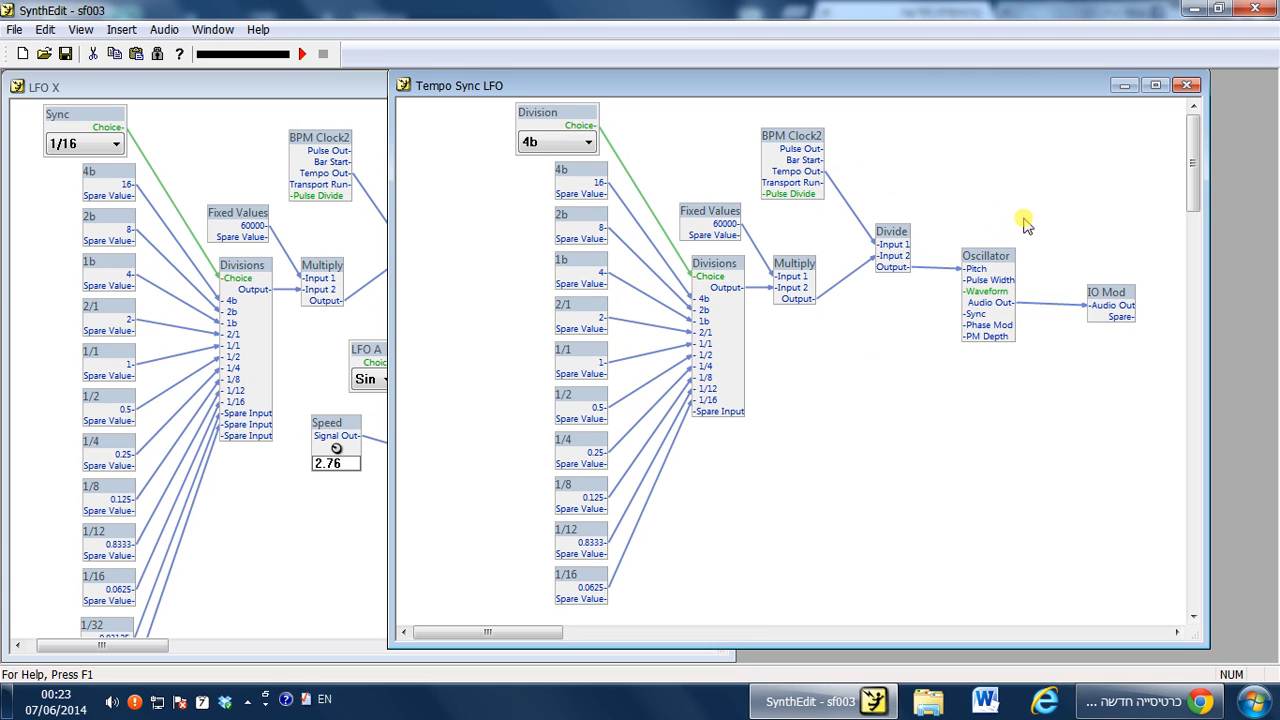
pyautogui.moveTo(968, 275); pyautogui.dragTo(983, 282)
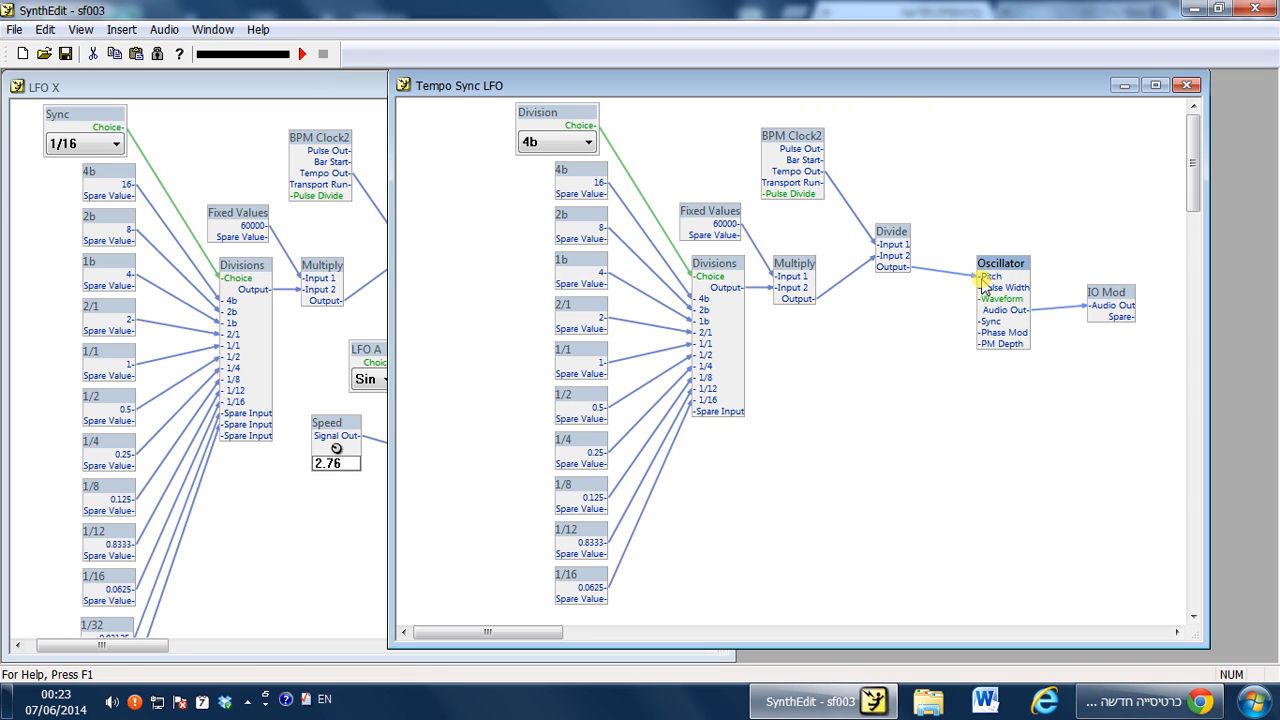
pyautogui.moveTo(985, 285)
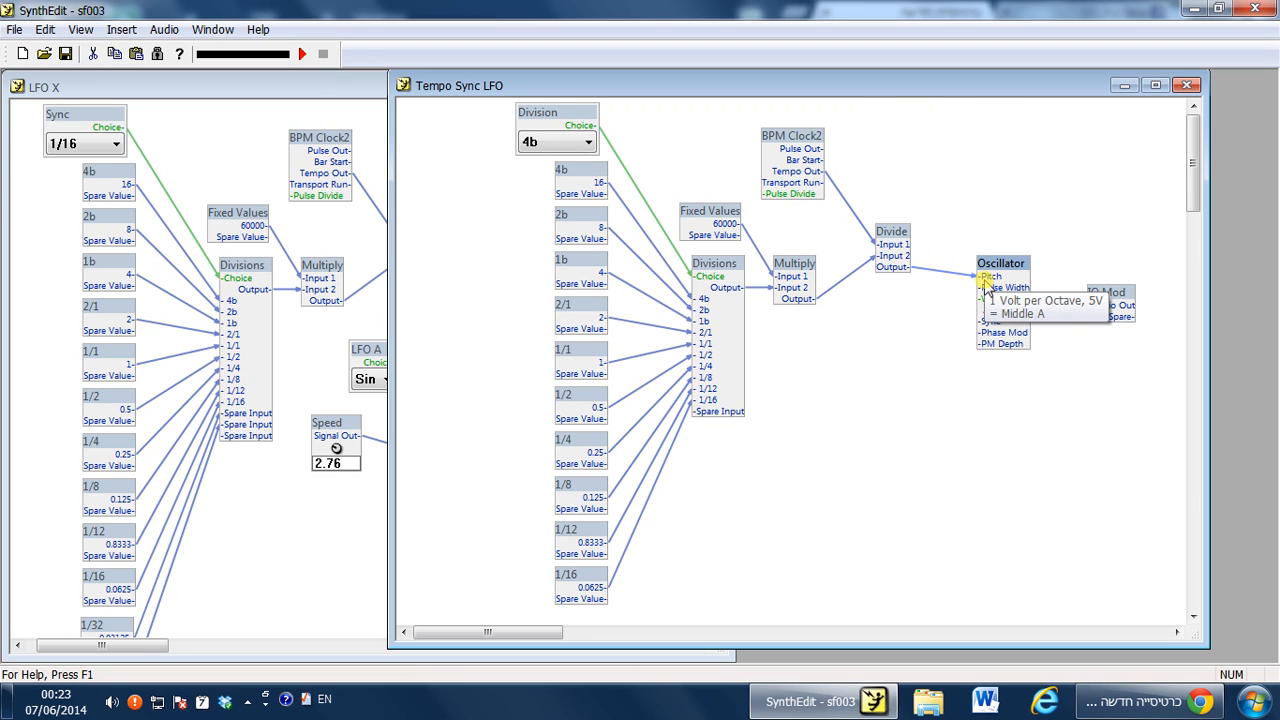
pyautogui.moveTo(915, 583); pyautogui.dragTo(962, 178)
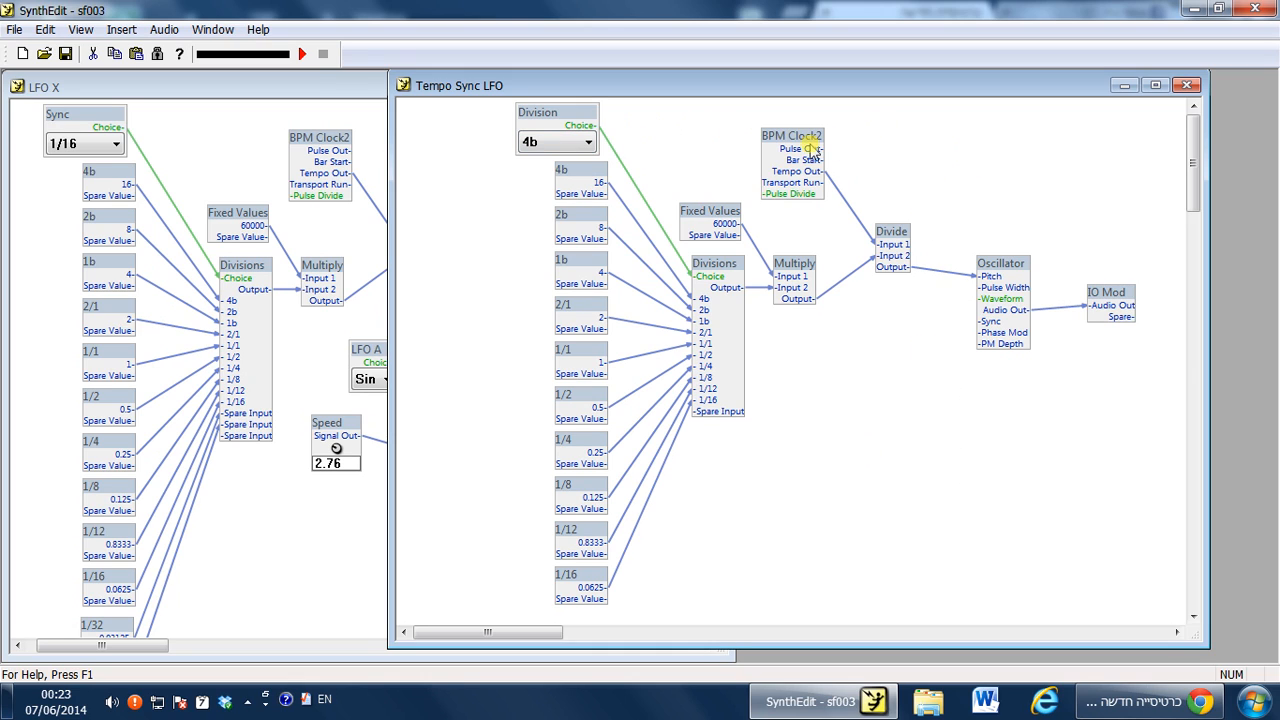
pyautogui.moveTo(792, 141); pyautogui.dragTo(794, 148)
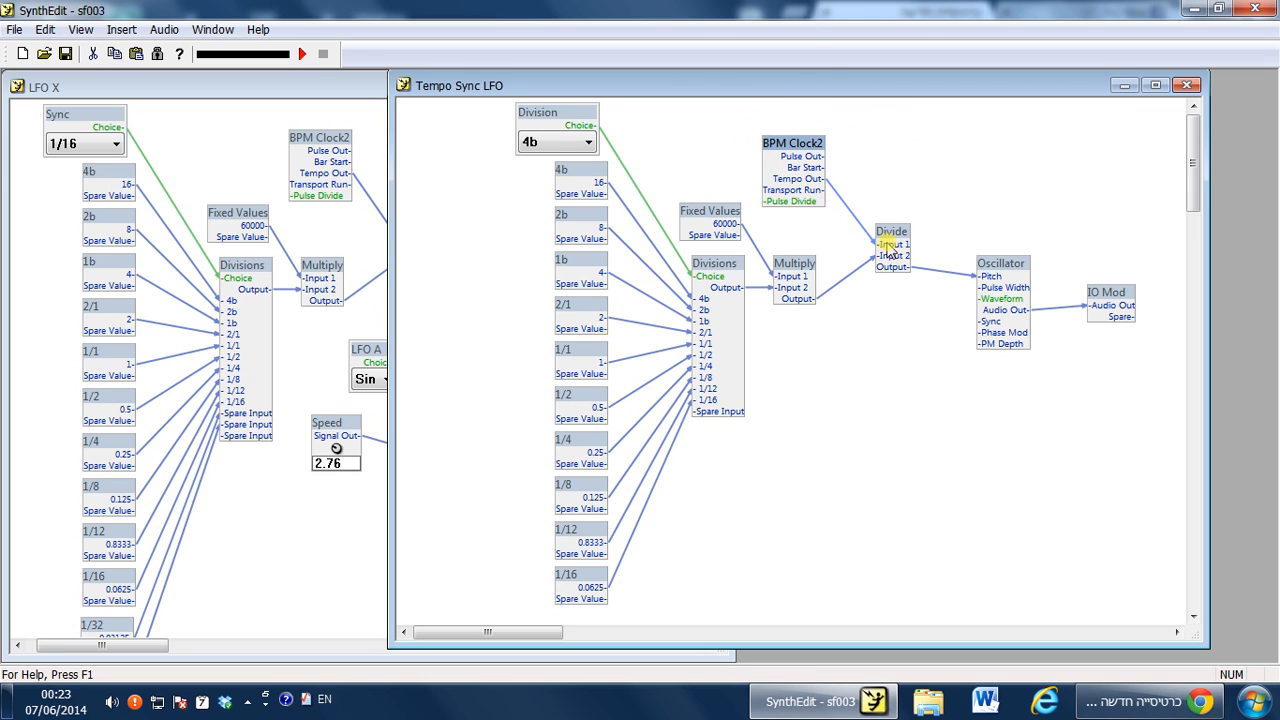
pyautogui.moveTo(832, 484); pyautogui.dragTo(820, 430)
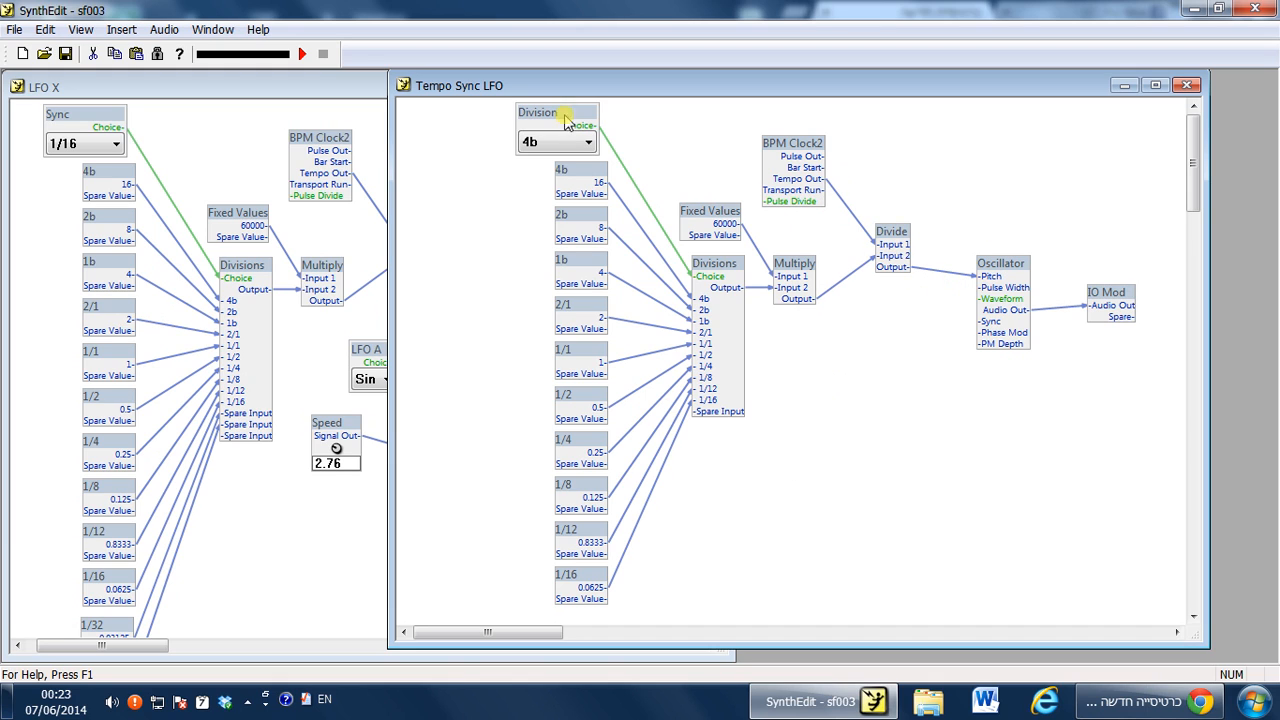
pyautogui.moveTo(1003, 275); pyautogui.dragTo(1010, 304)
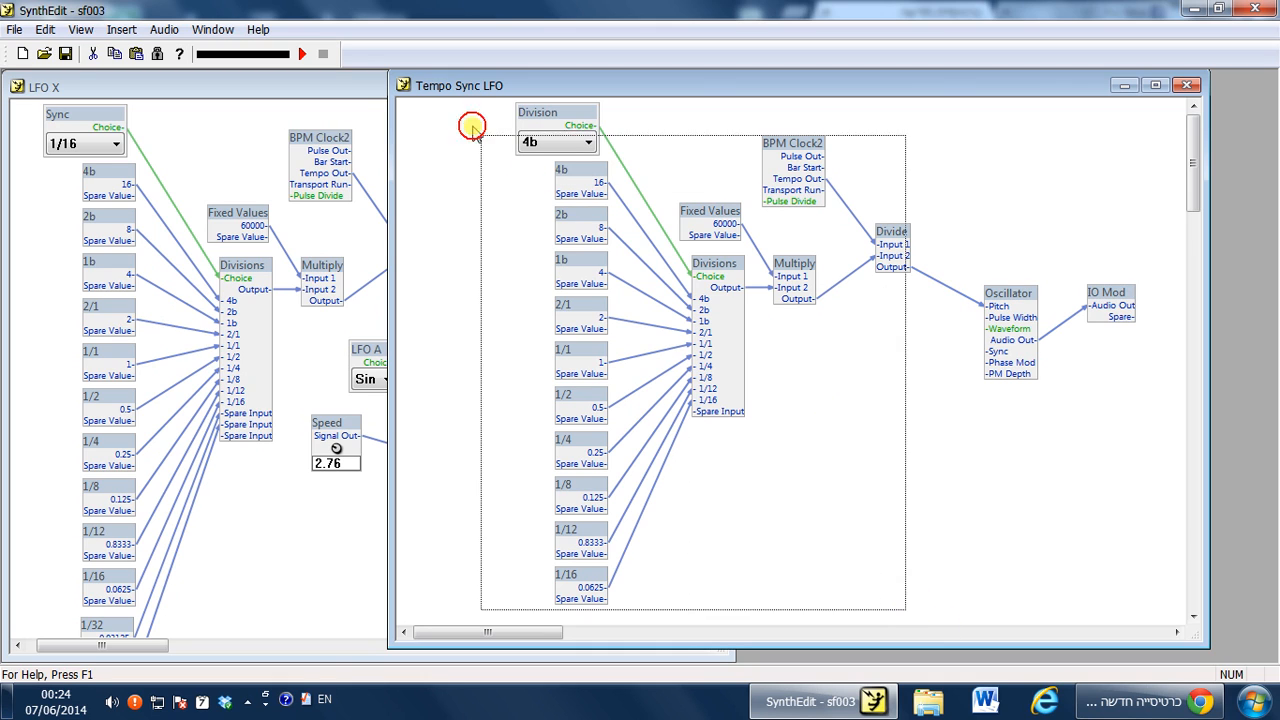
pyautogui.moveTo(500, 104); pyautogui.dragTo(950, 398)
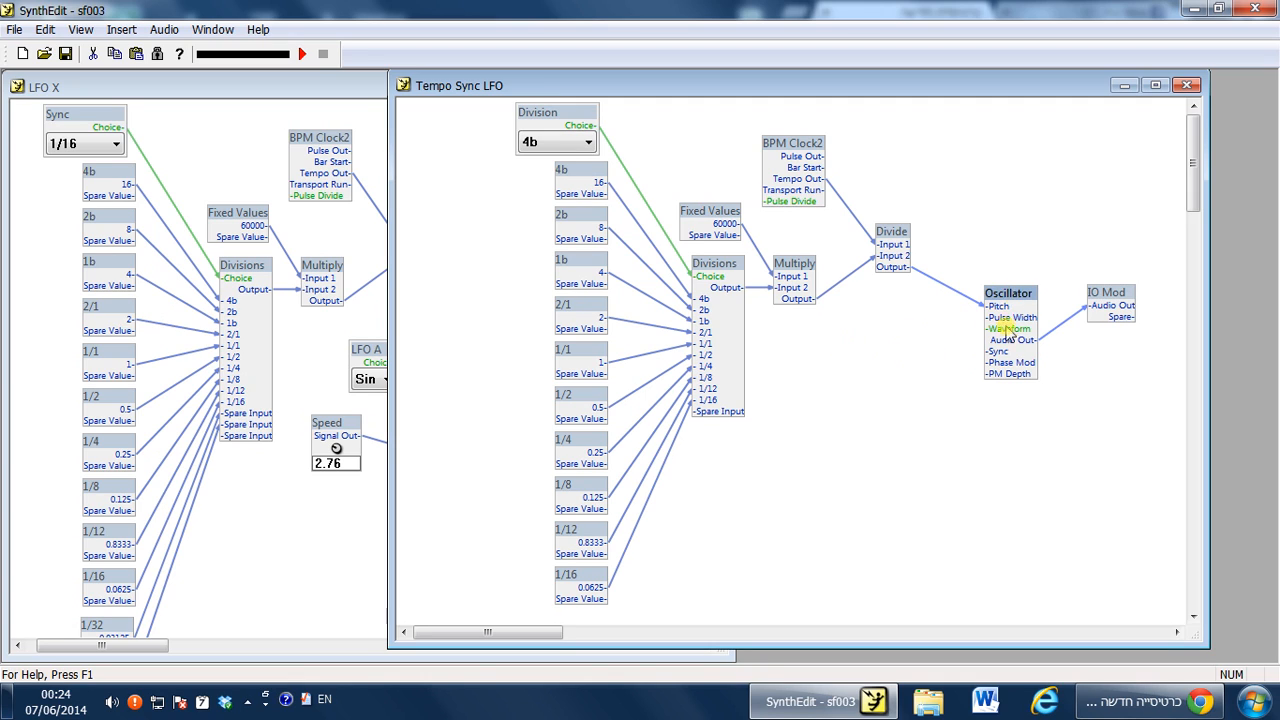
pyautogui.click(965, 339)
# Insert a List Entry control into the Tempo Sync LFO structure.
pyautogui.rightClick(794, 338)
pyautogui.moveTo(817, 353)
pyautogui.click(874, 325)
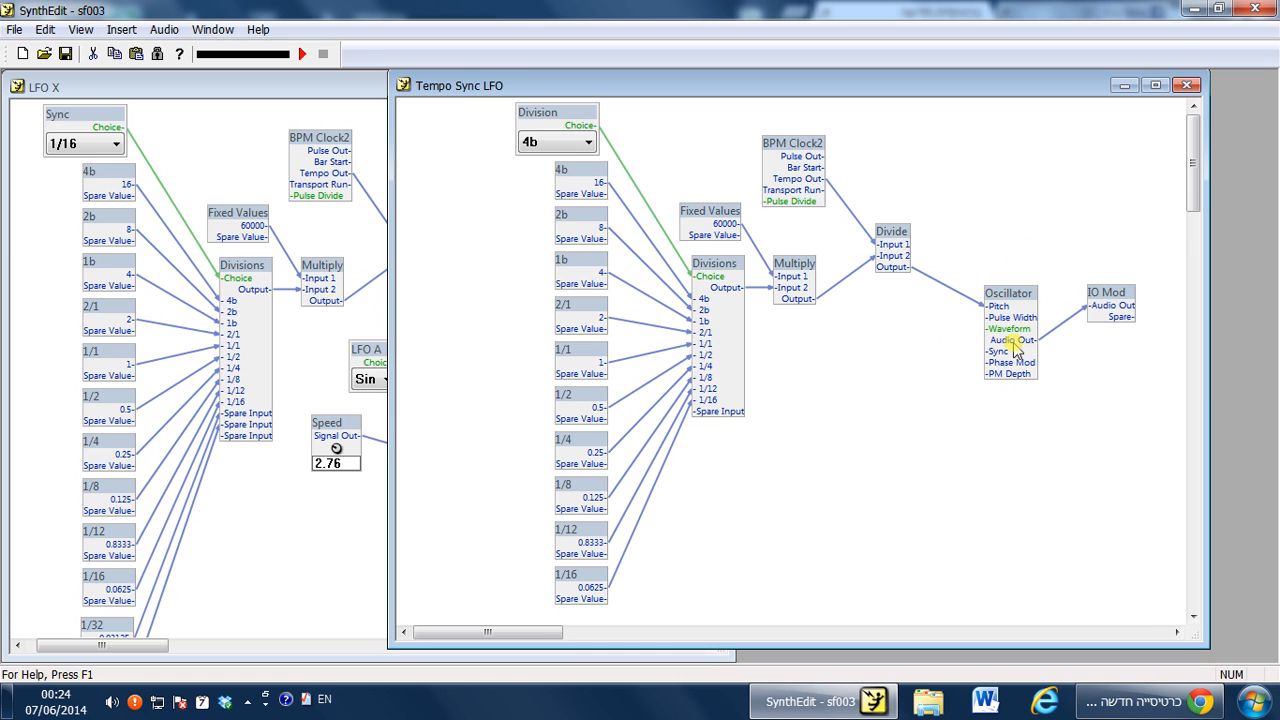
pyautogui.rightClick(828, 337)
pyautogui.moveTo(875, 347)
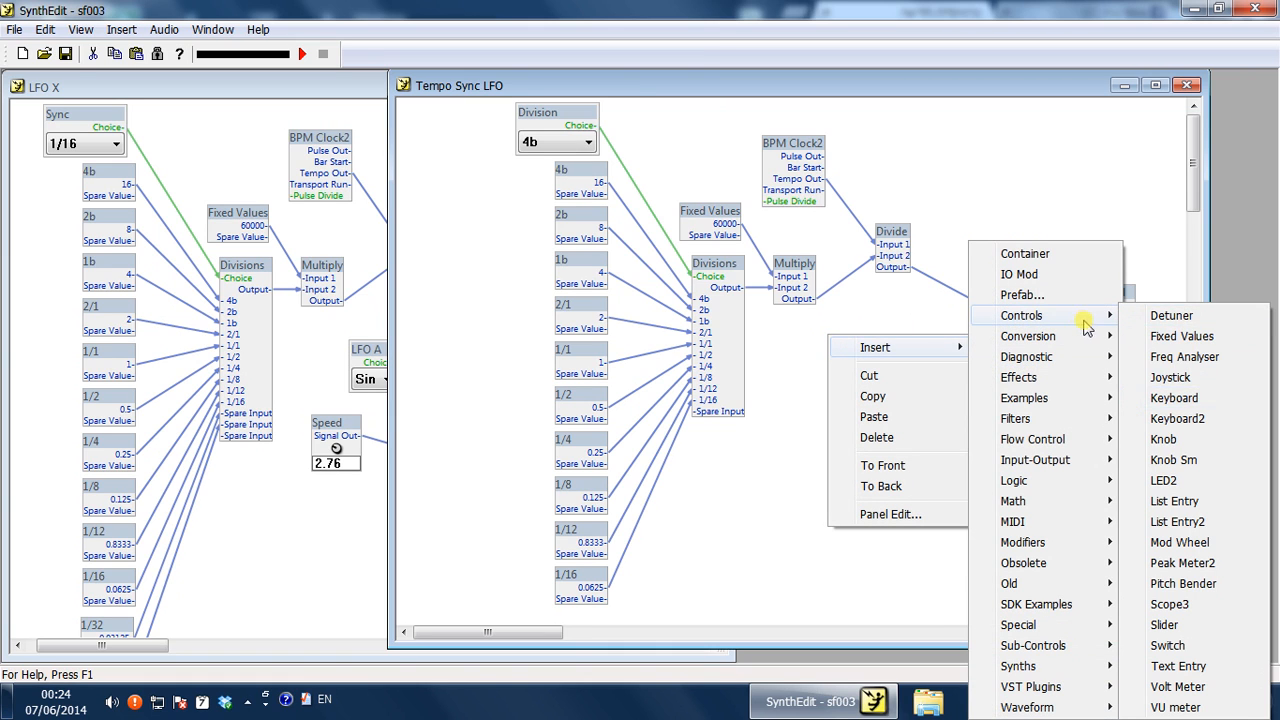
pyautogui.moveTo(1086, 316)
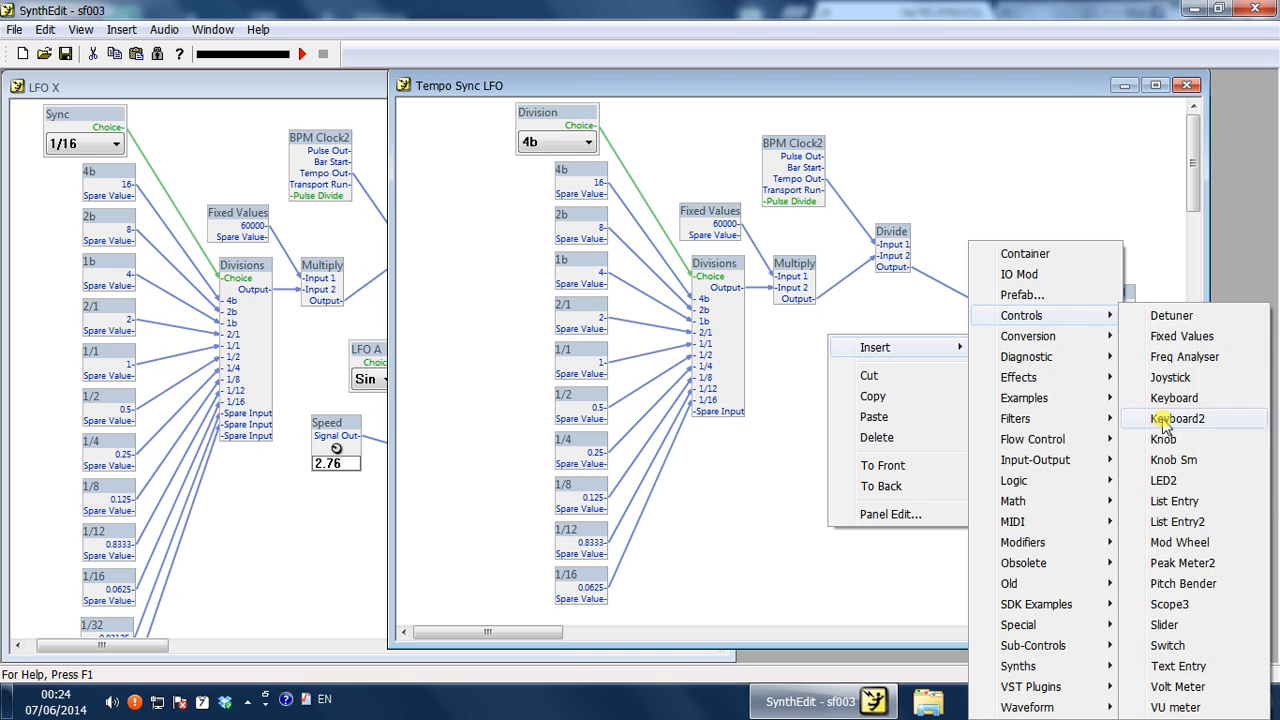
pyautogui.click(1190, 508)
# Connect the List Entry's Choice output to the Oscillator's Waveform input and review its waveform options.
pyautogui.moveTo(868, 360); pyautogui.dragTo(1003, 329)
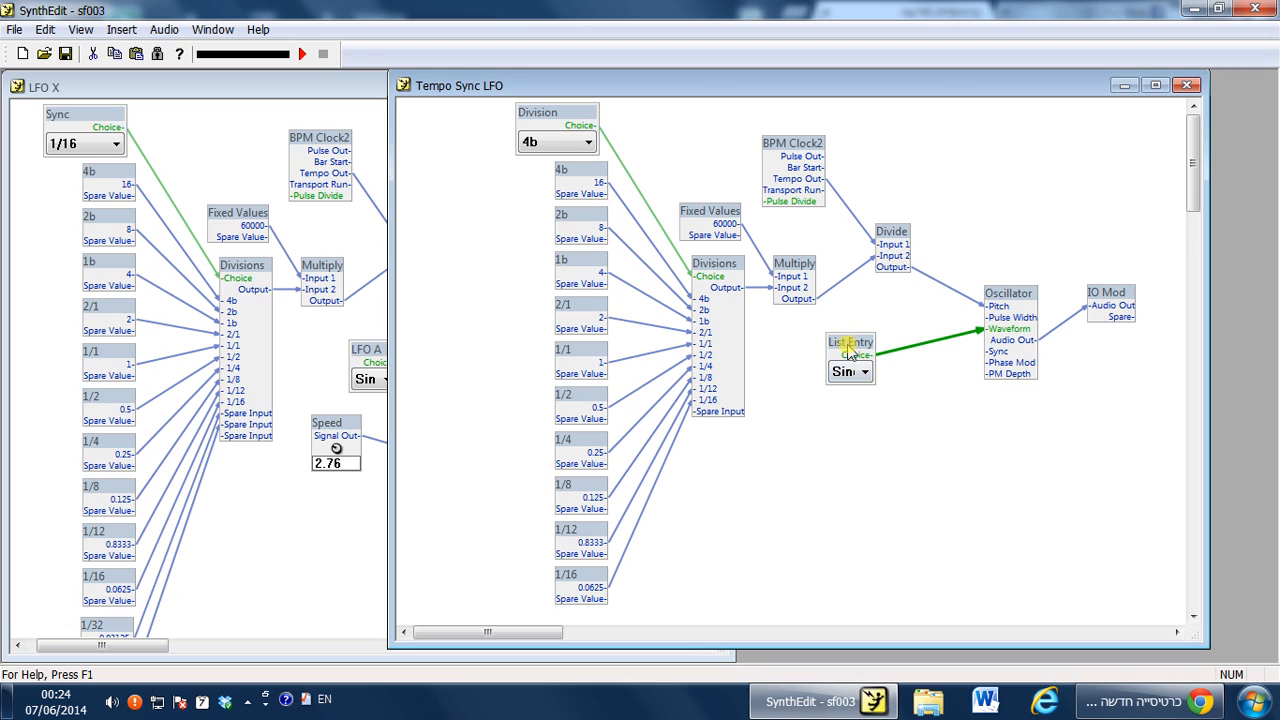
pyautogui.click(858, 374)
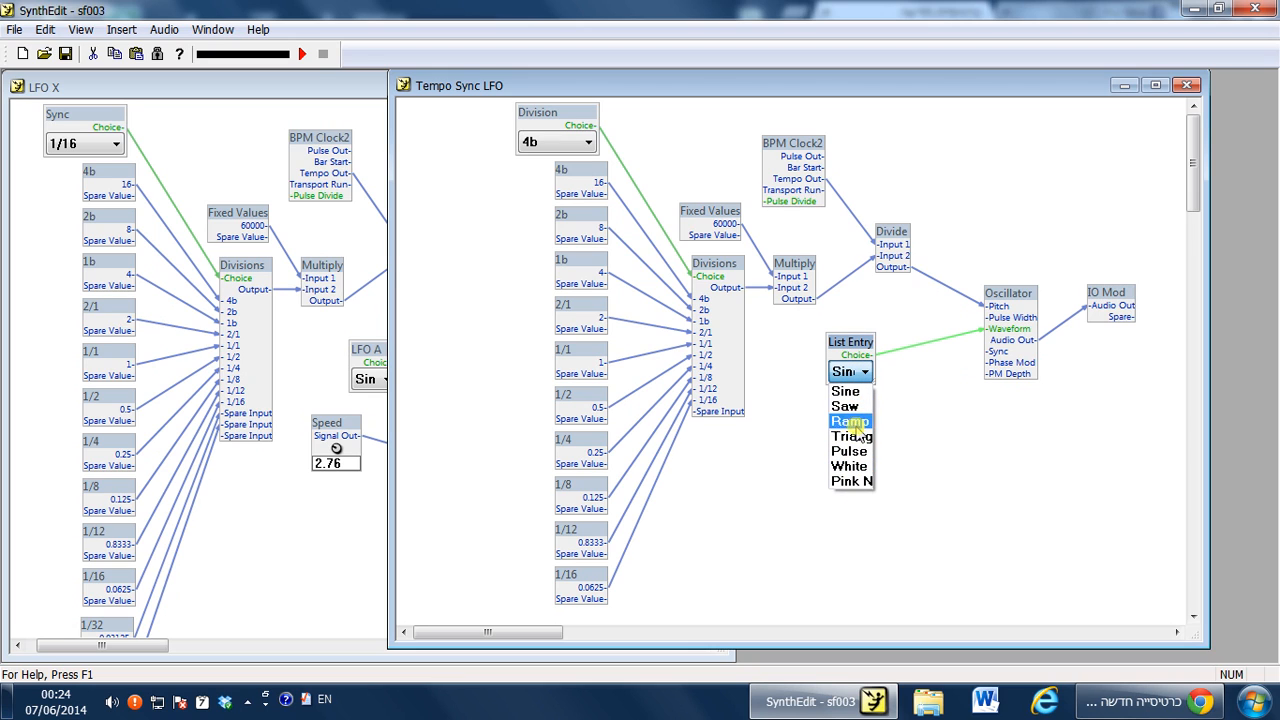
pyautogui.click(919, 390)
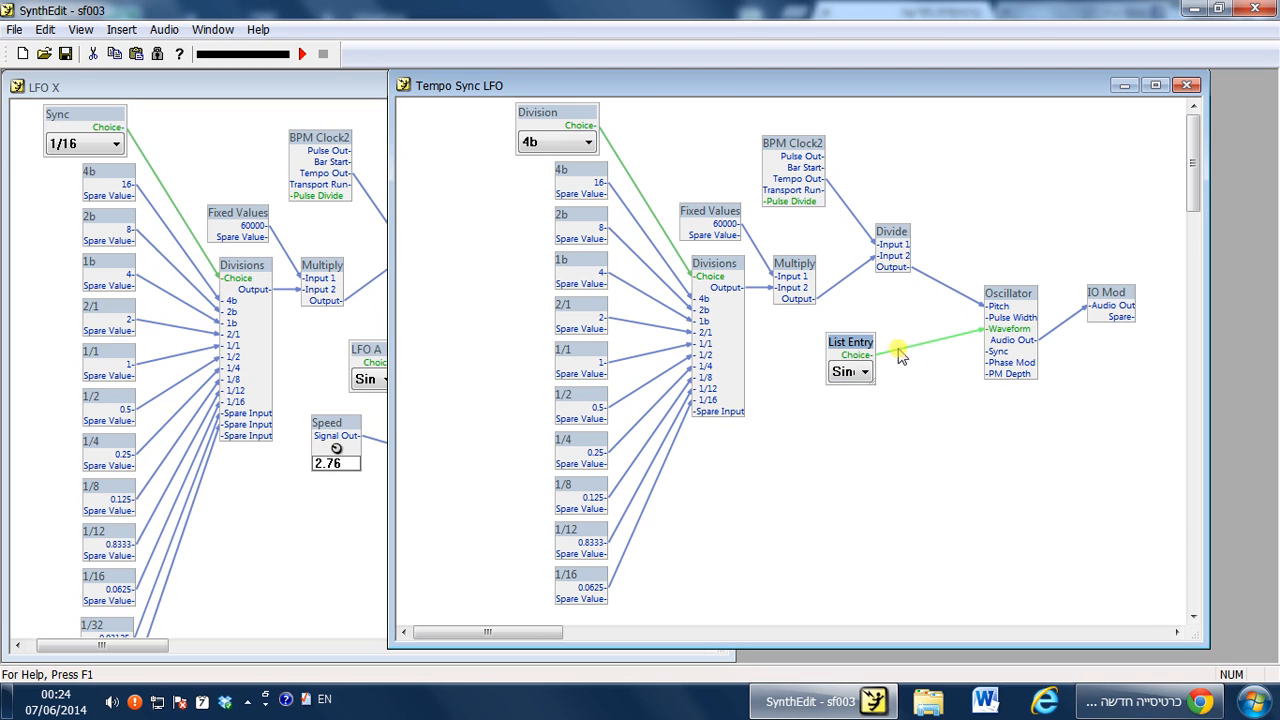
# Set the List Entry's title to Waveform in its properties.
pyautogui.rightClick(850, 342)
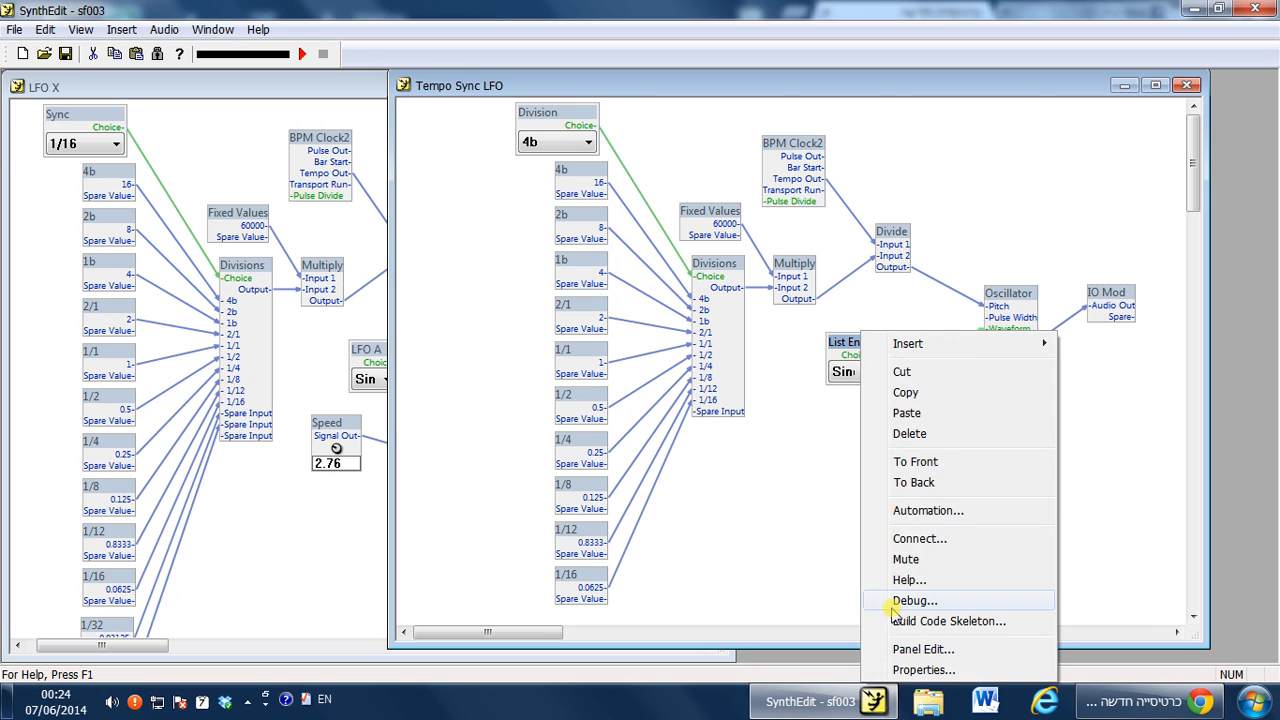
pyautogui.click(890, 663)
pyautogui.click(704, 342)
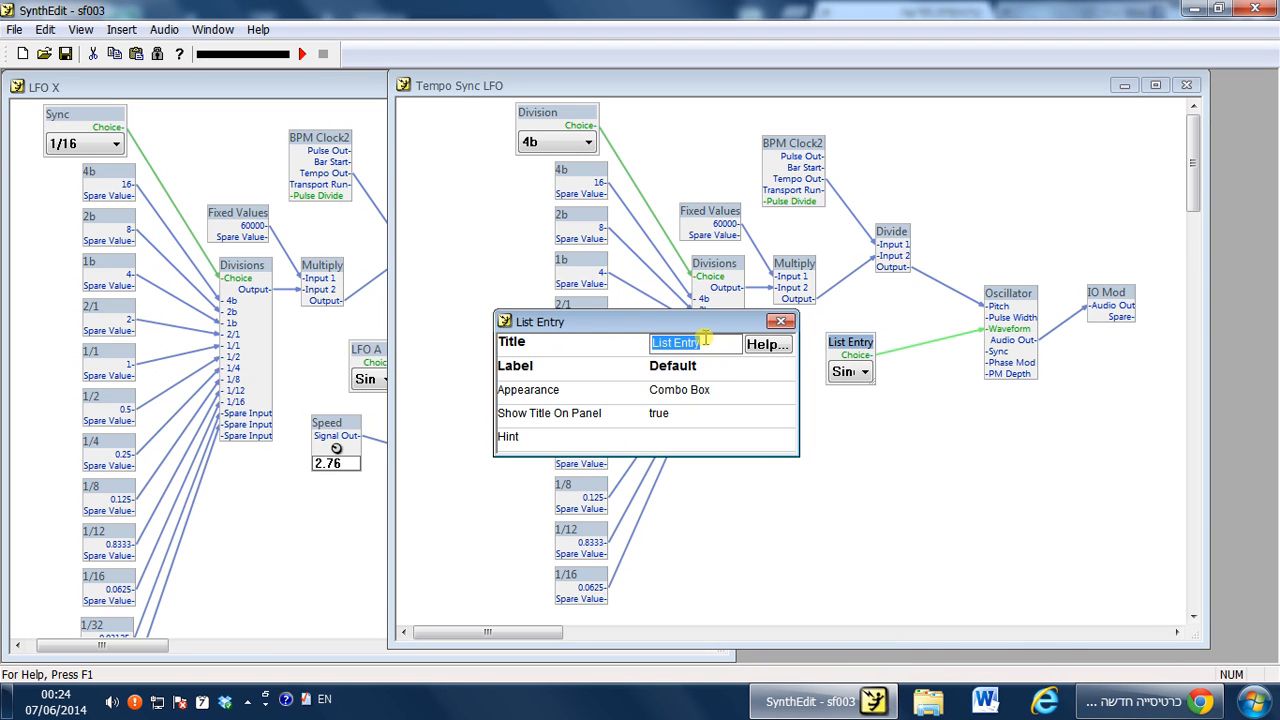
pyautogui.write('Waveform')
pyautogui.press('Return')
pyautogui.click(779, 321)
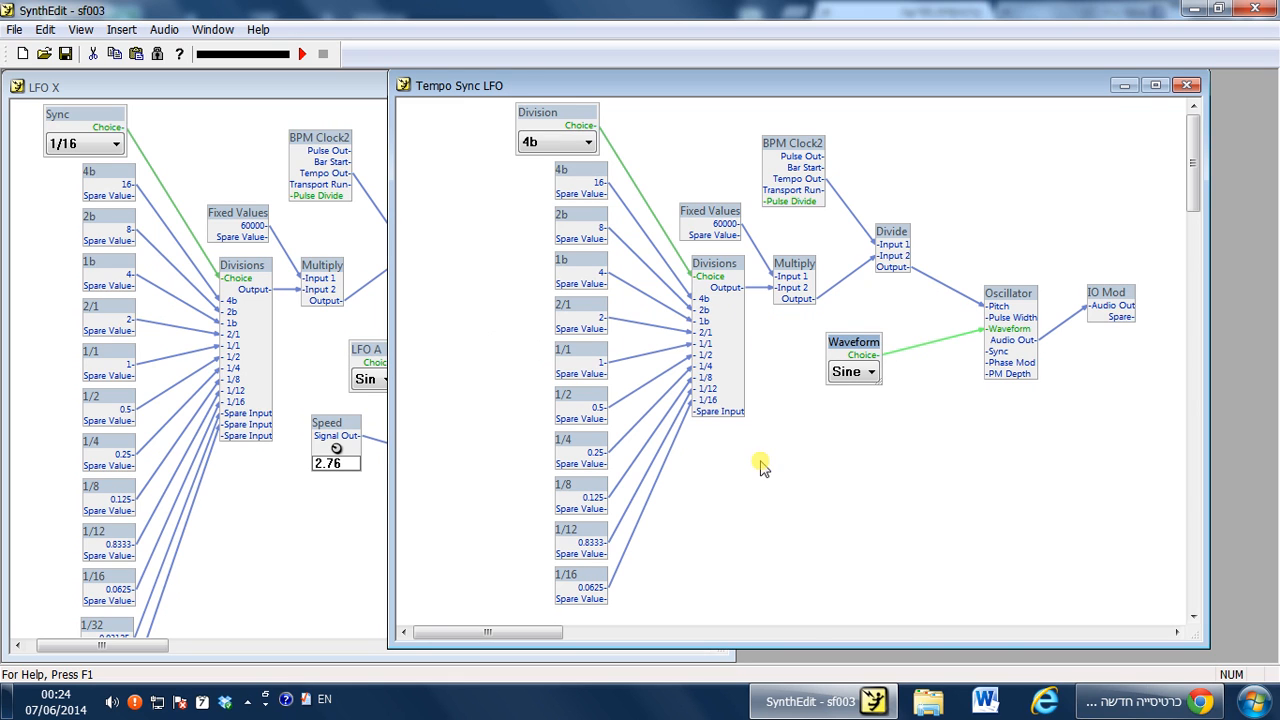
# Arrange the Waveform control above the Division control on the Tempo Sync LFO's panel.
pyautogui.rightClick(761, 463)
pyautogui.click(822, 641)
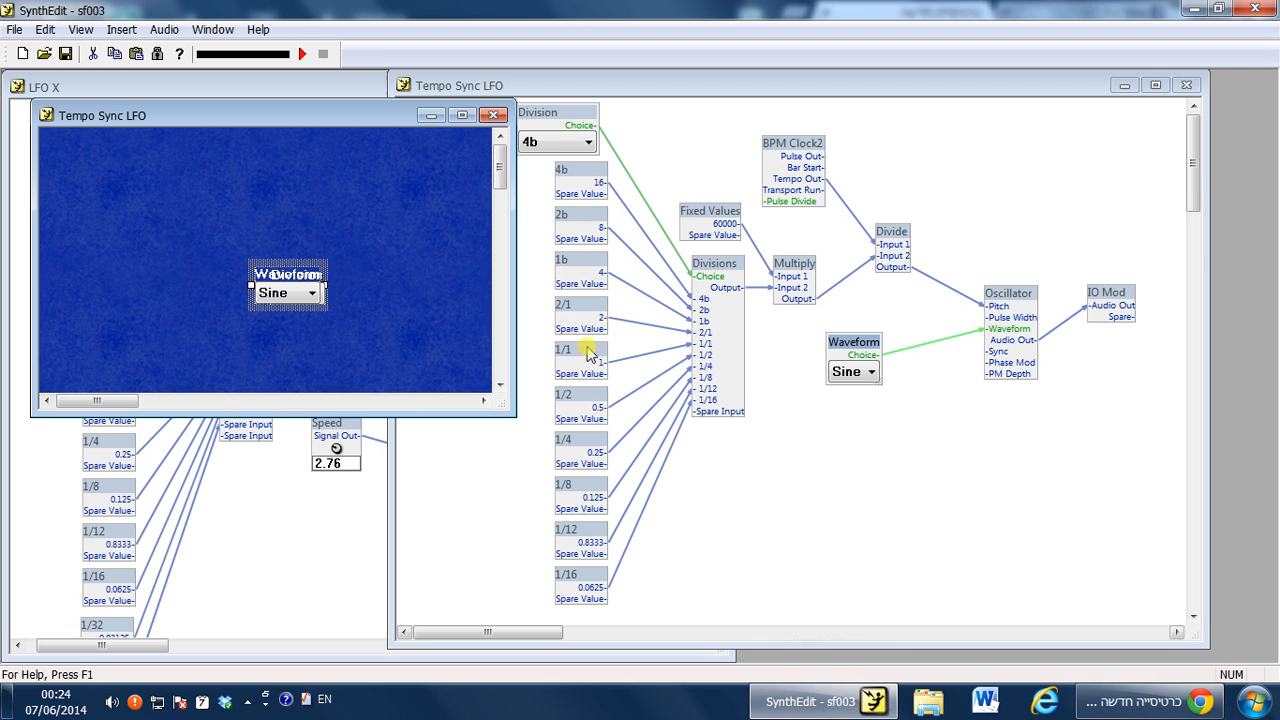
pyautogui.moveTo(309, 271); pyautogui.dragTo(312, 232)
pyautogui.moveTo(296, 277); pyautogui.dragTo(299, 271)
pyautogui.click(323, 240)
pyautogui.click(370, 230)
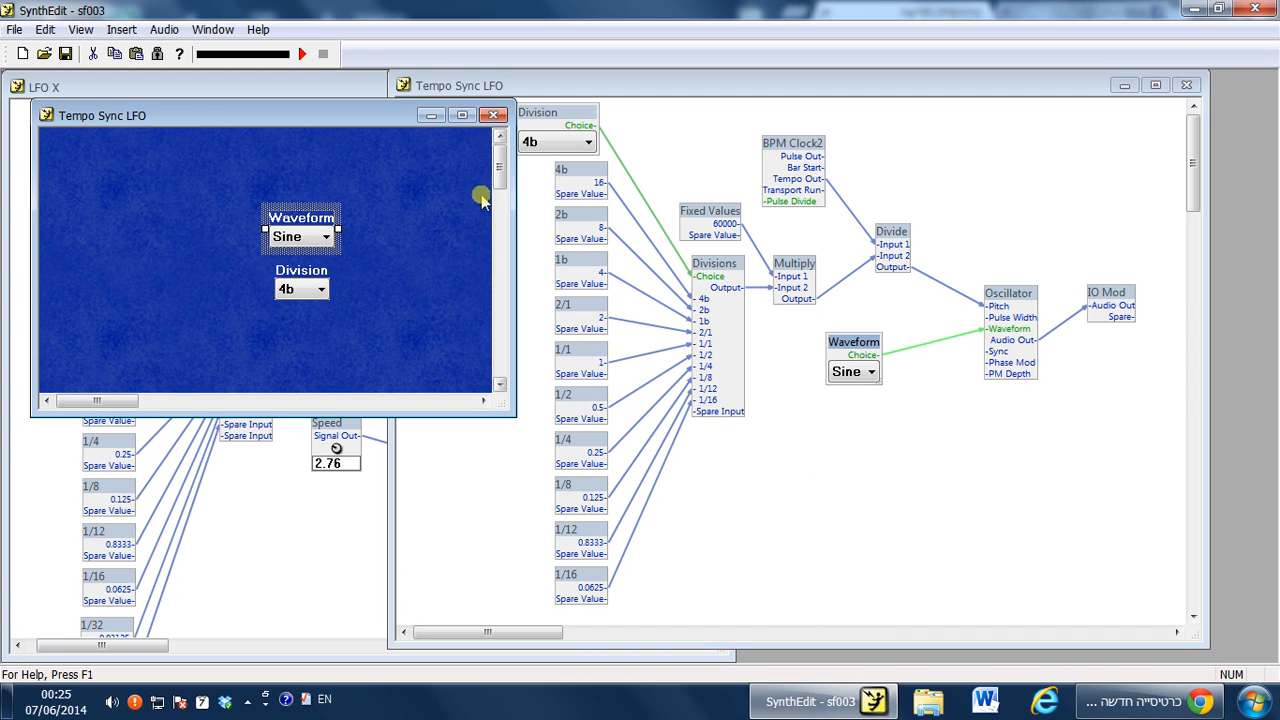
pyautogui.click(494, 117)
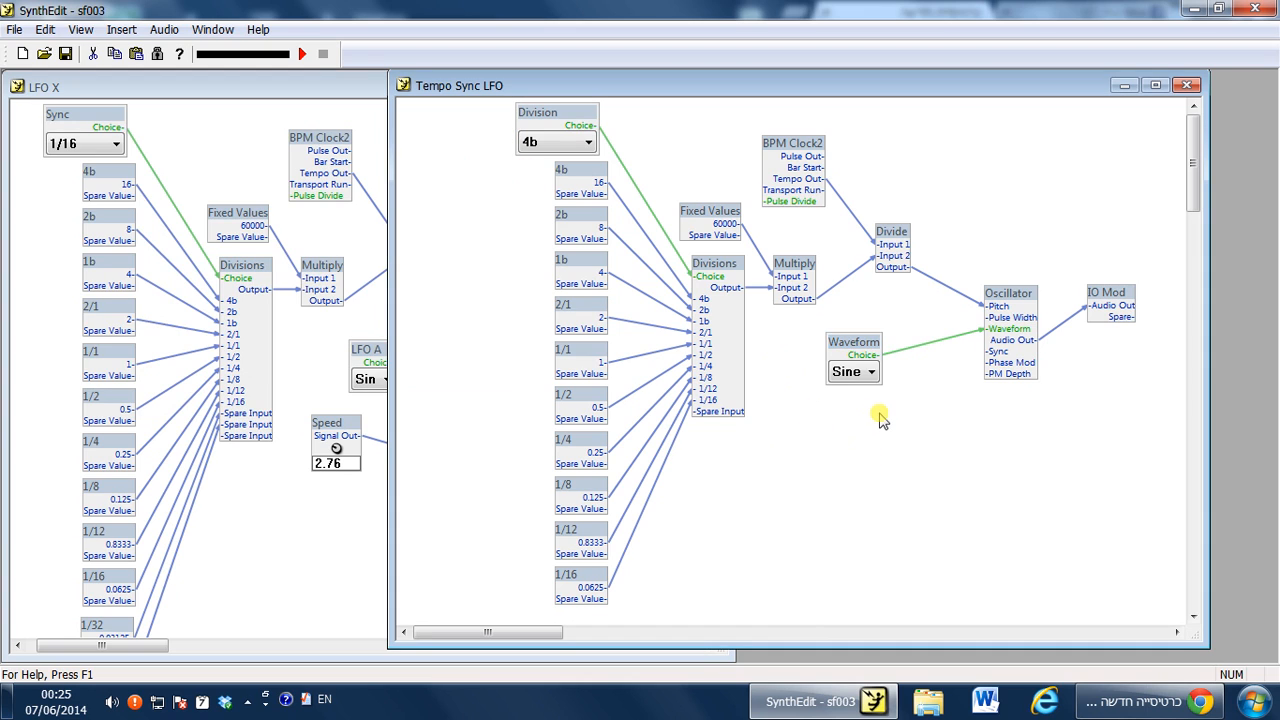
# Compare the LFO X and Tempo Sync LFO structures, including LFO X's HZ/Sync options.
pyautogui.click(372, 520)
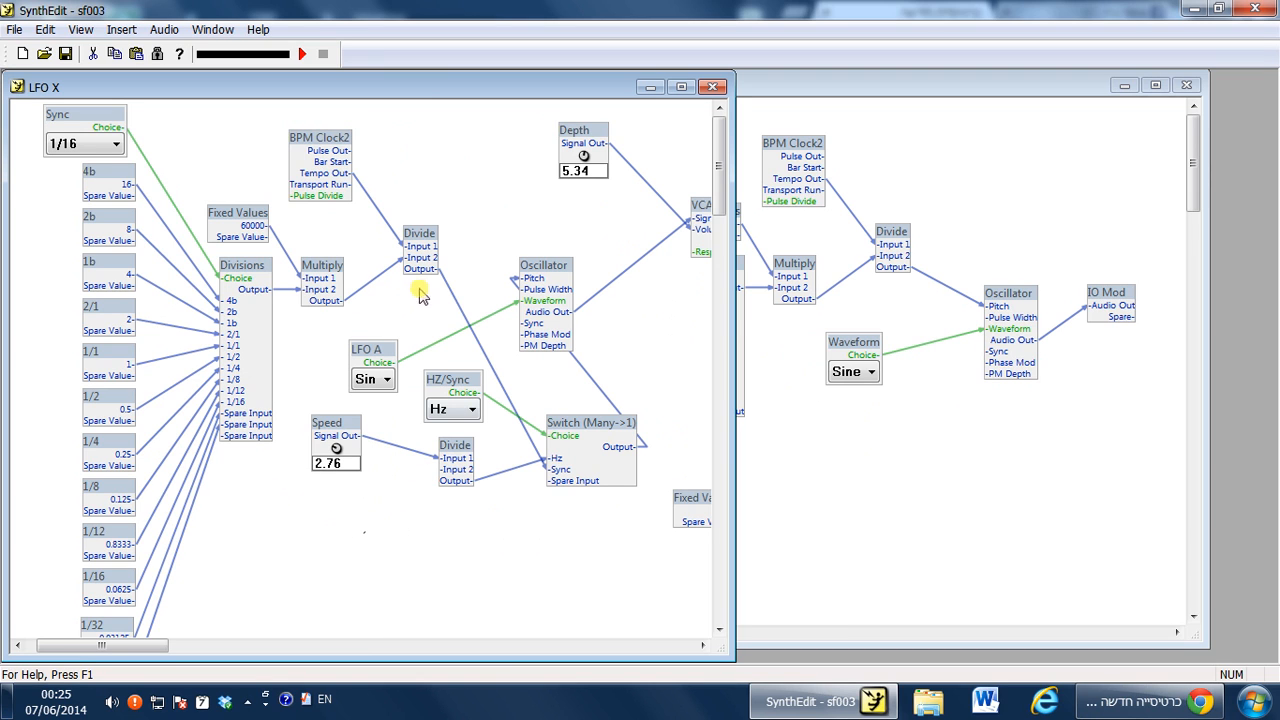
pyautogui.click(797, 244)
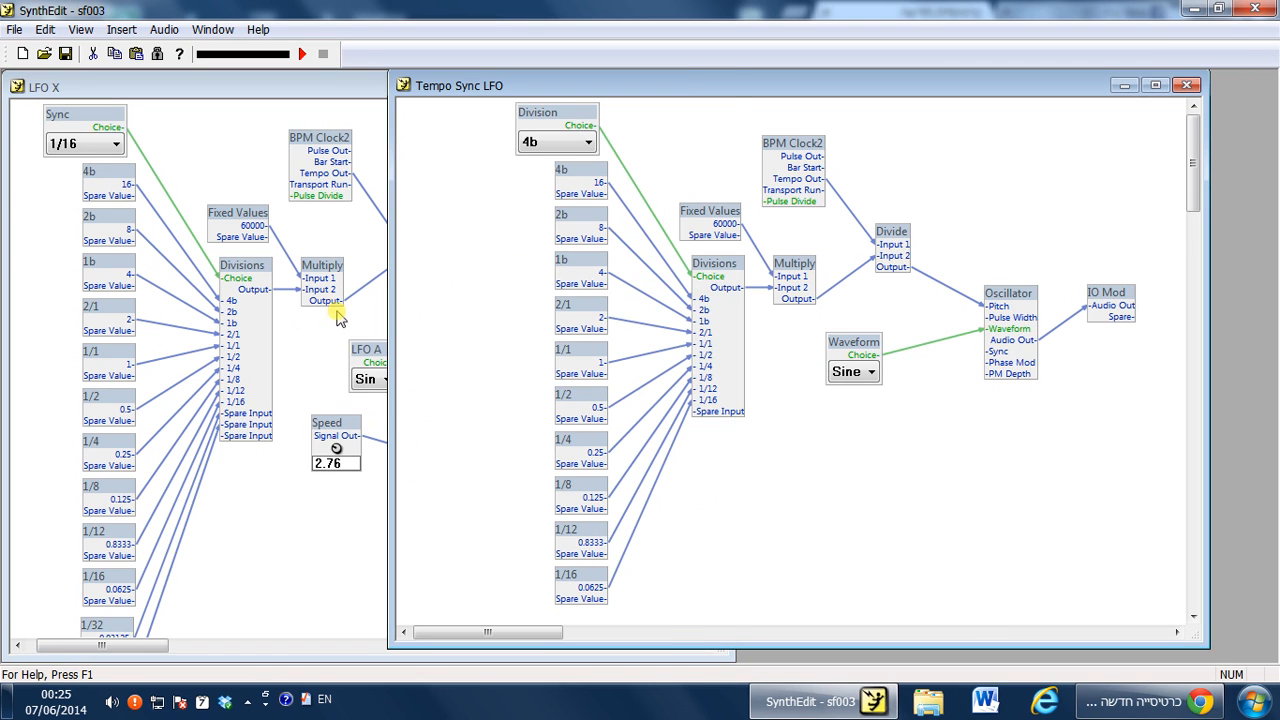
pyautogui.click(370, 355)
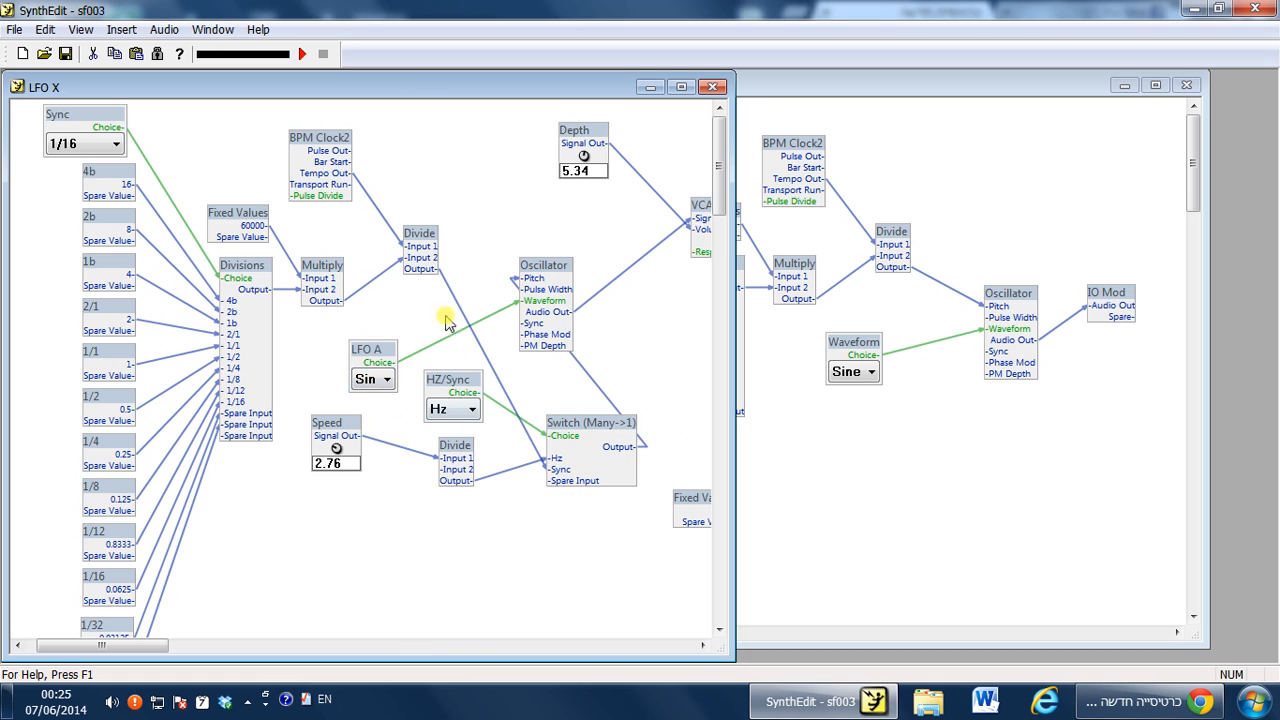
pyautogui.moveTo(452, 388); pyautogui.dragTo(447, 380)
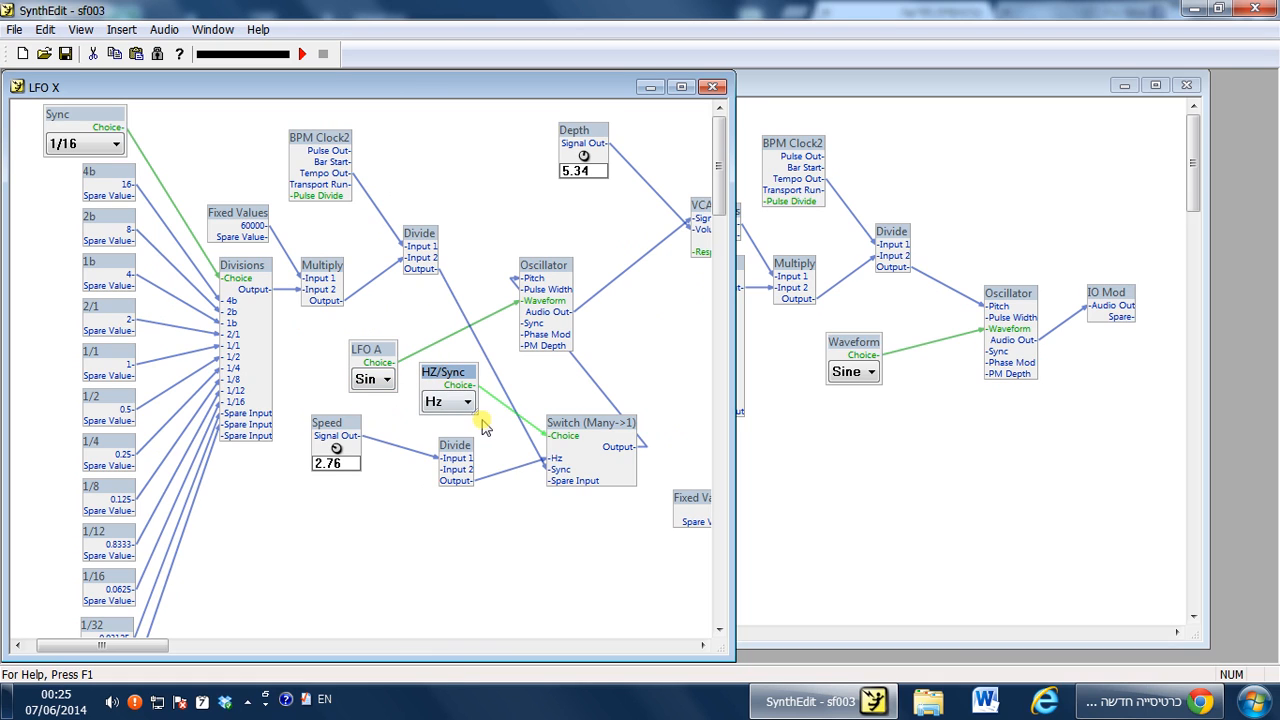
pyautogui.click(467, 402)
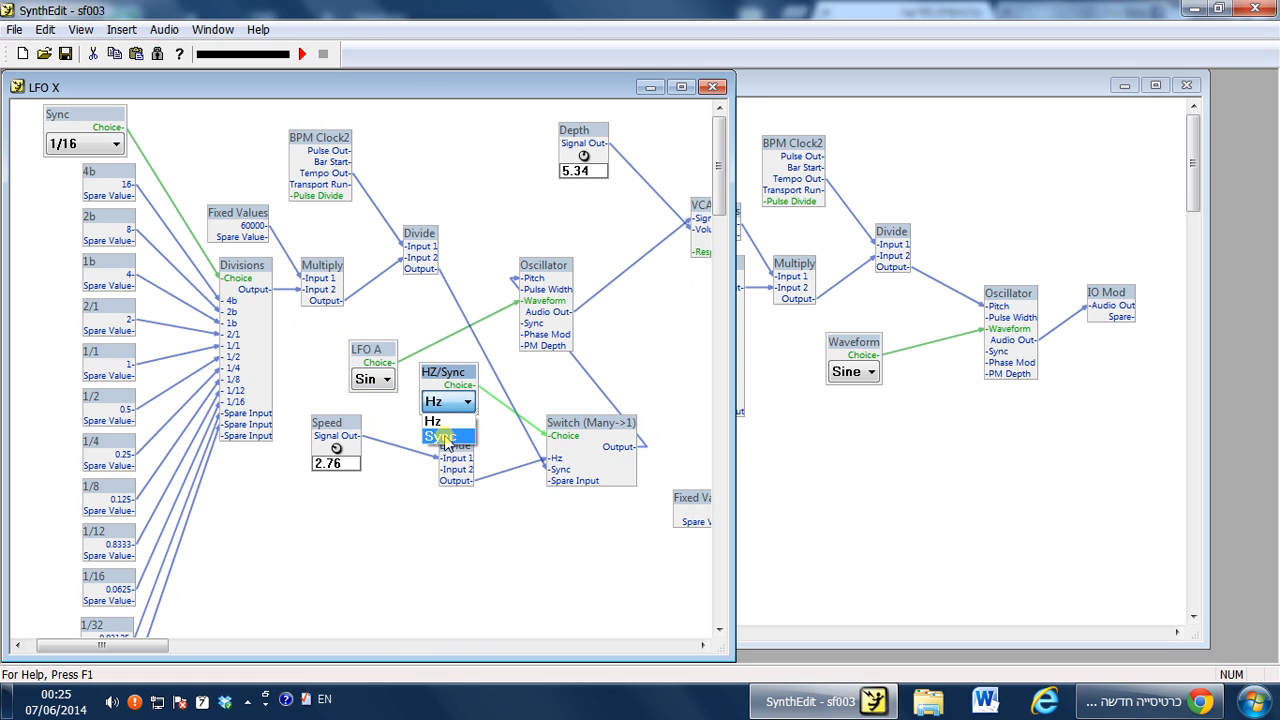
pyautogui.click(845, 434)
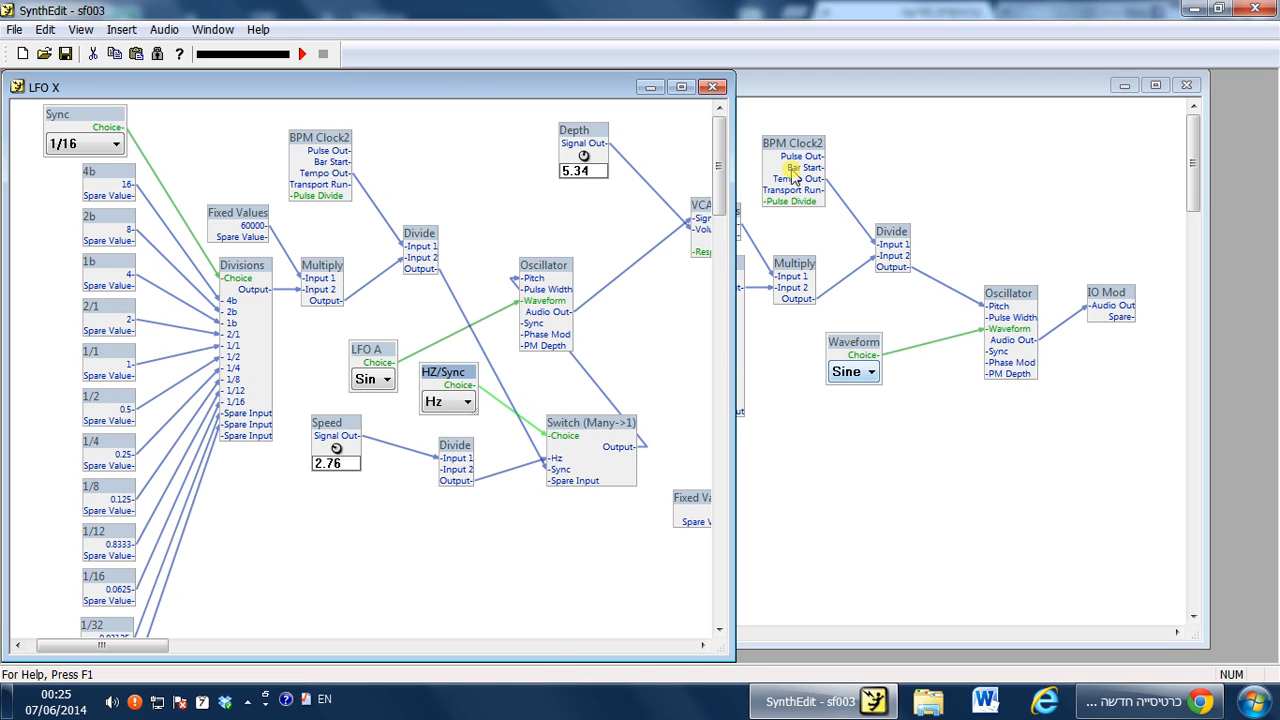
pyautogui.click(830, 88)
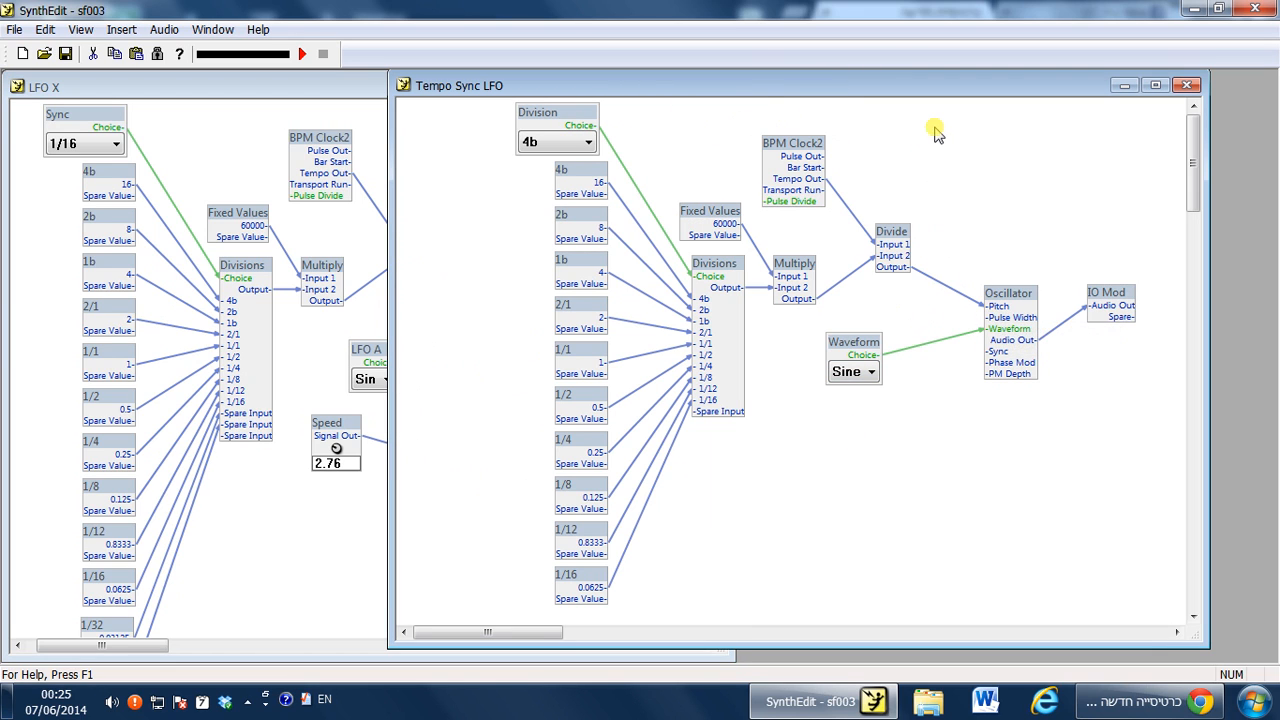
# Move the Waveform list entry down below the Oscillator module.
pyautogui.moveTo(851, 350); pyautogui.dragTo(987, 482)
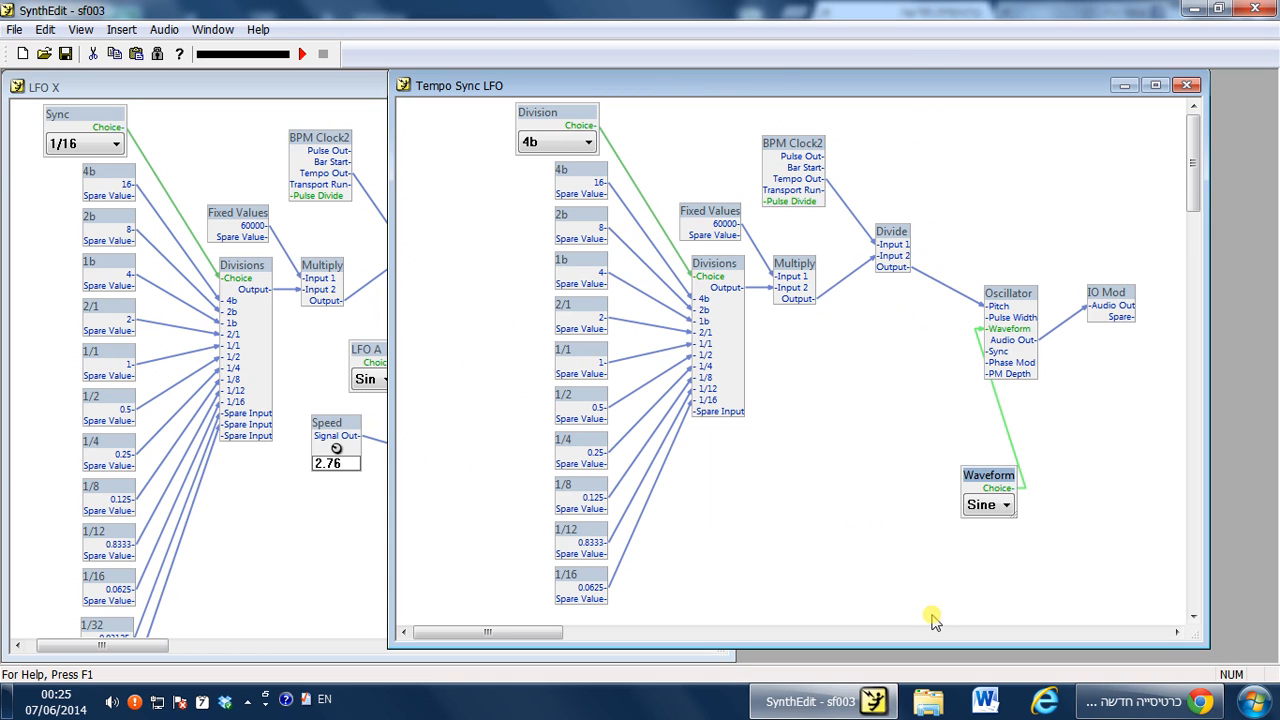
pyautogui.moveTo(473, 92); pyautogui.dragTo(475, 94)
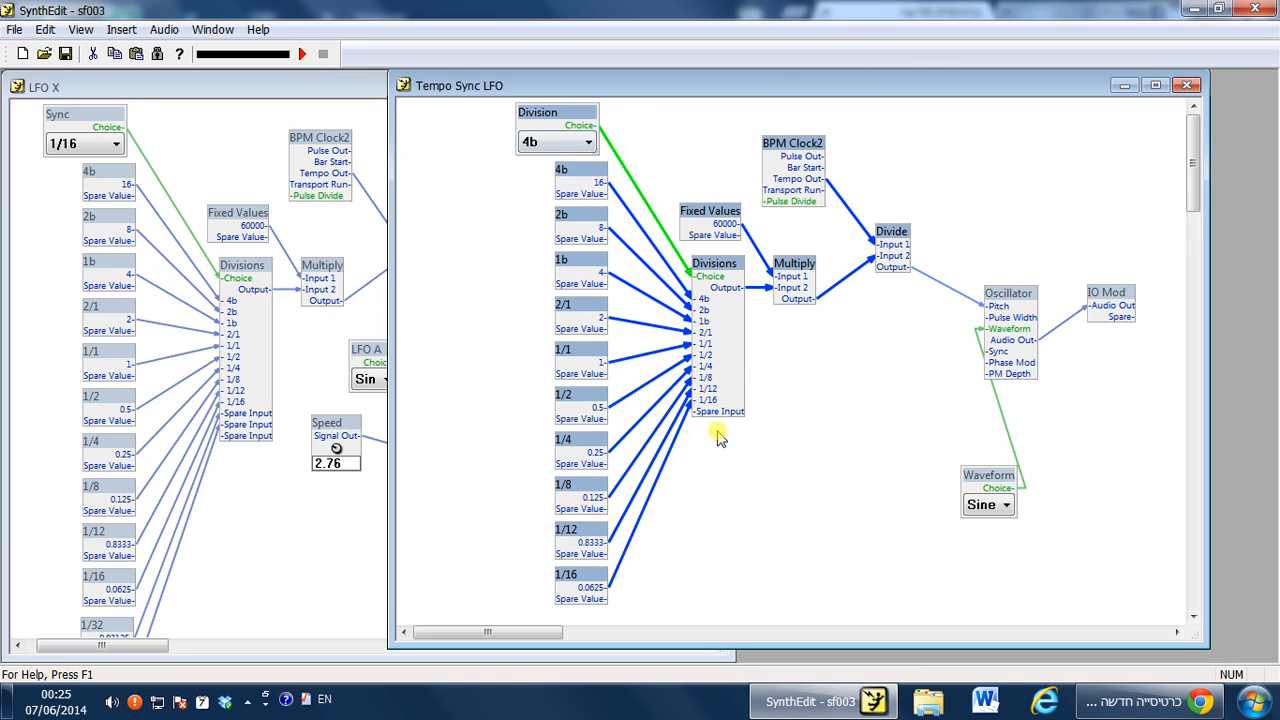
pyautogui.click(877, 420)
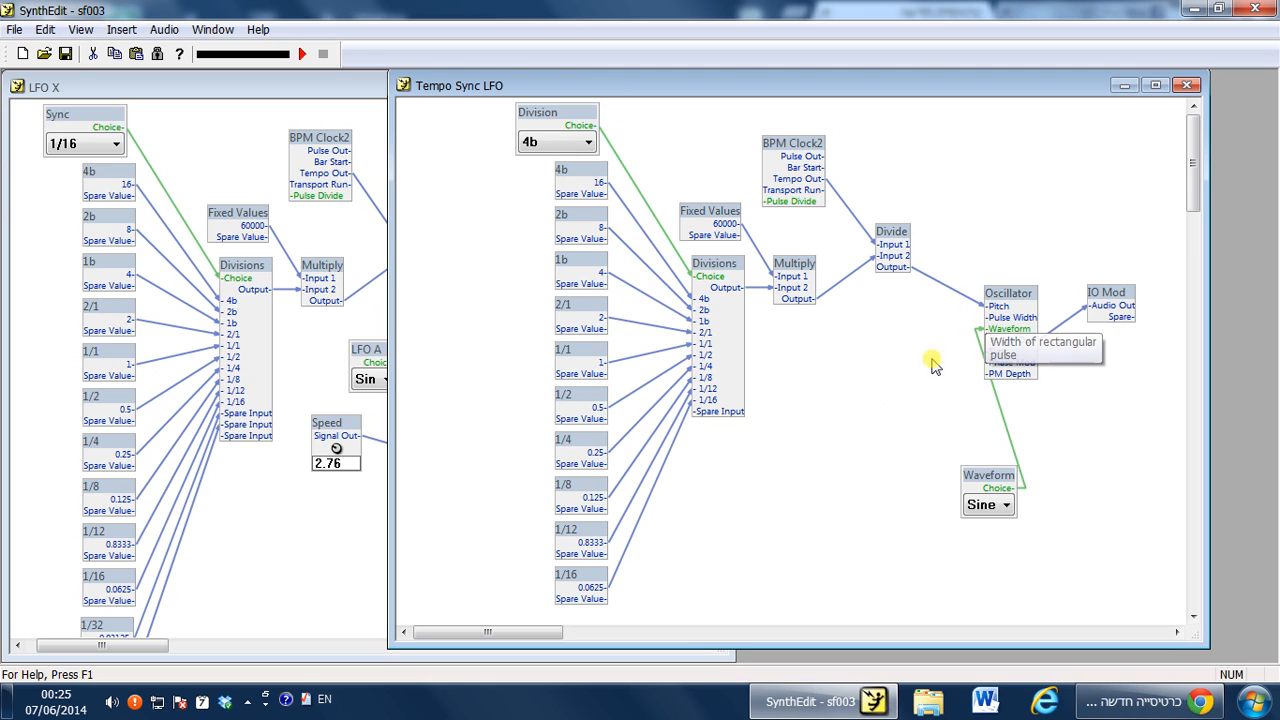
pyautogui.rightClick(811, 368)
pyautogui.moveTo(840, 378)
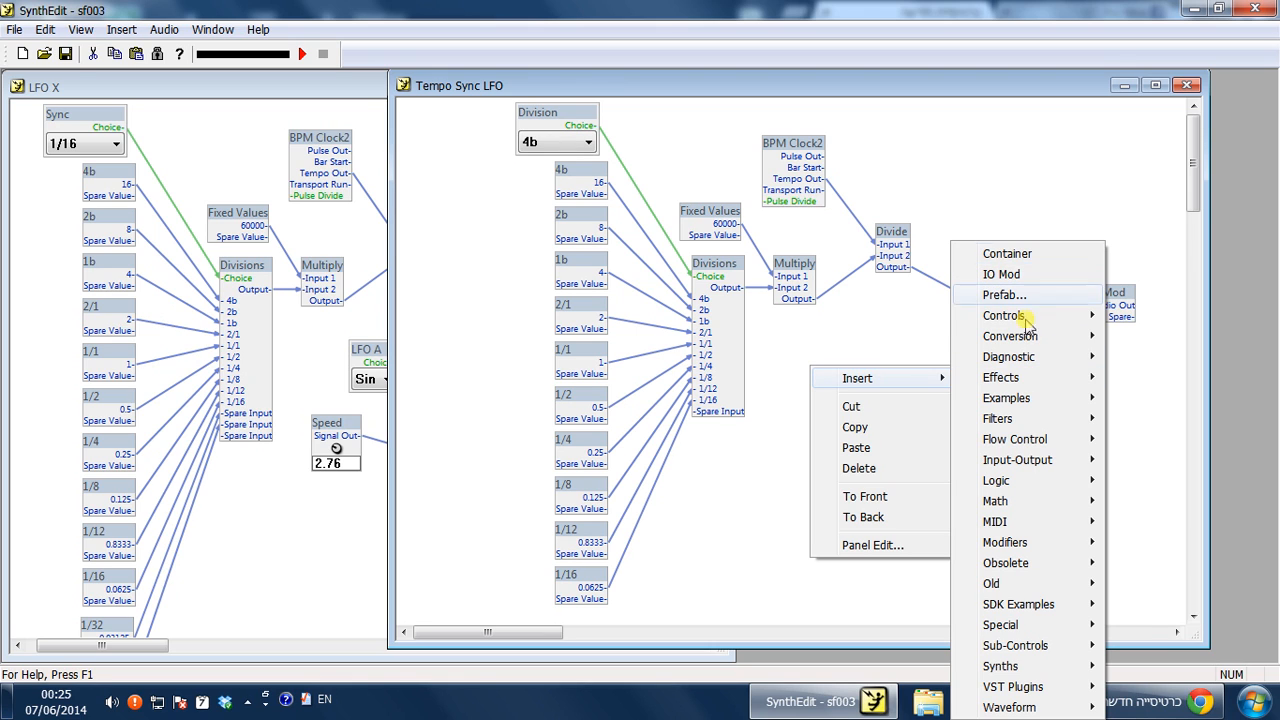
pyautogui.moveTo(1035, 318)
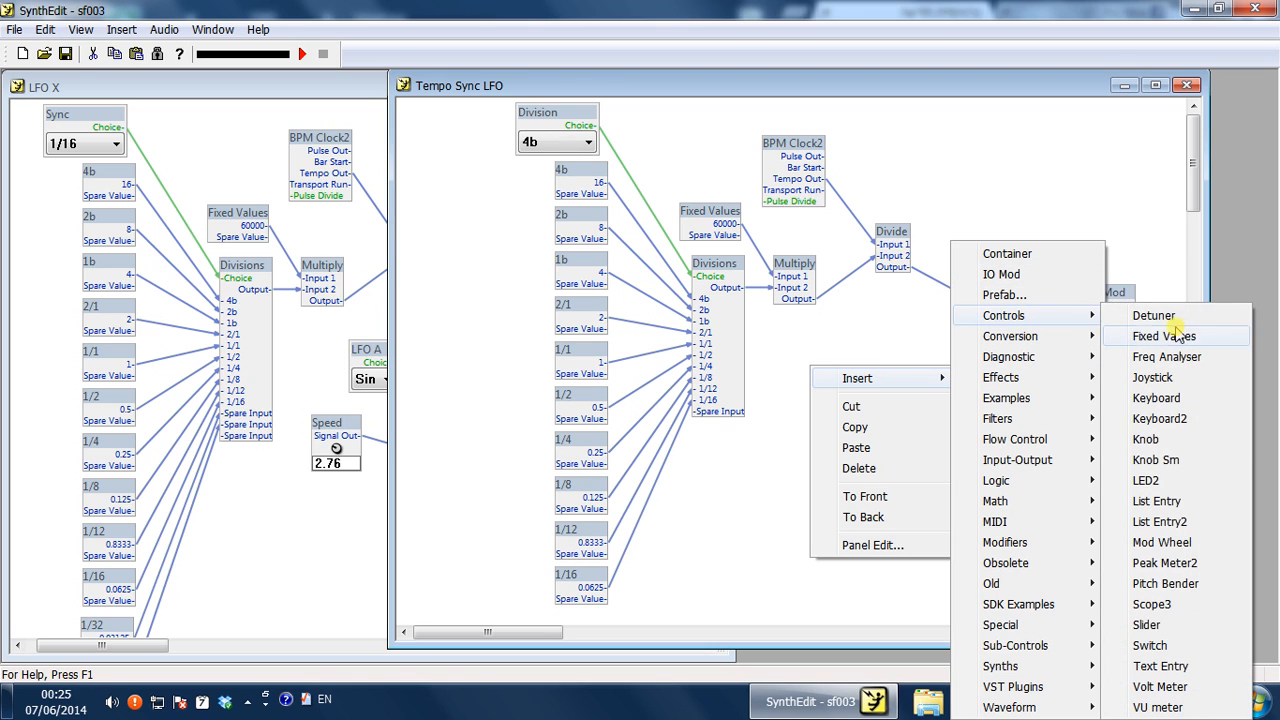
pyautogui.click(1170, 440)
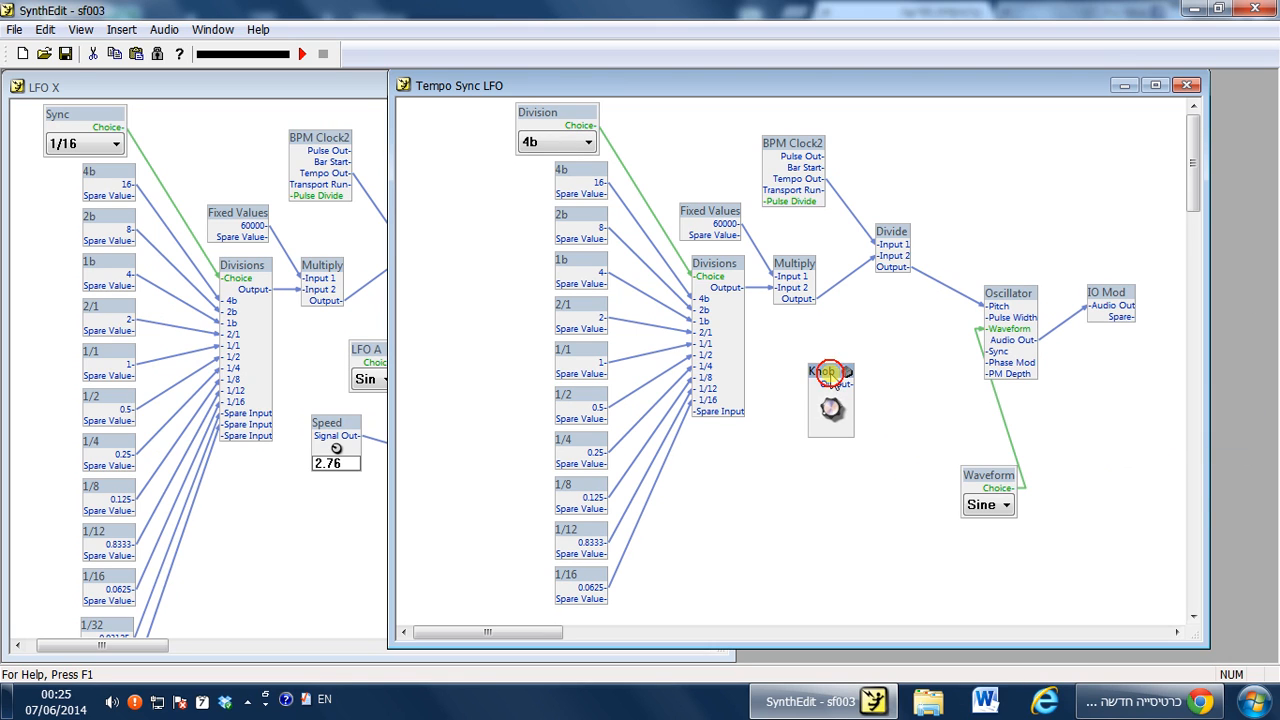
# Insert a Slider control and place it below the Divide module.
pyautogui.rightClick(810, 375)
pyautogui.moveTo(900, 385)
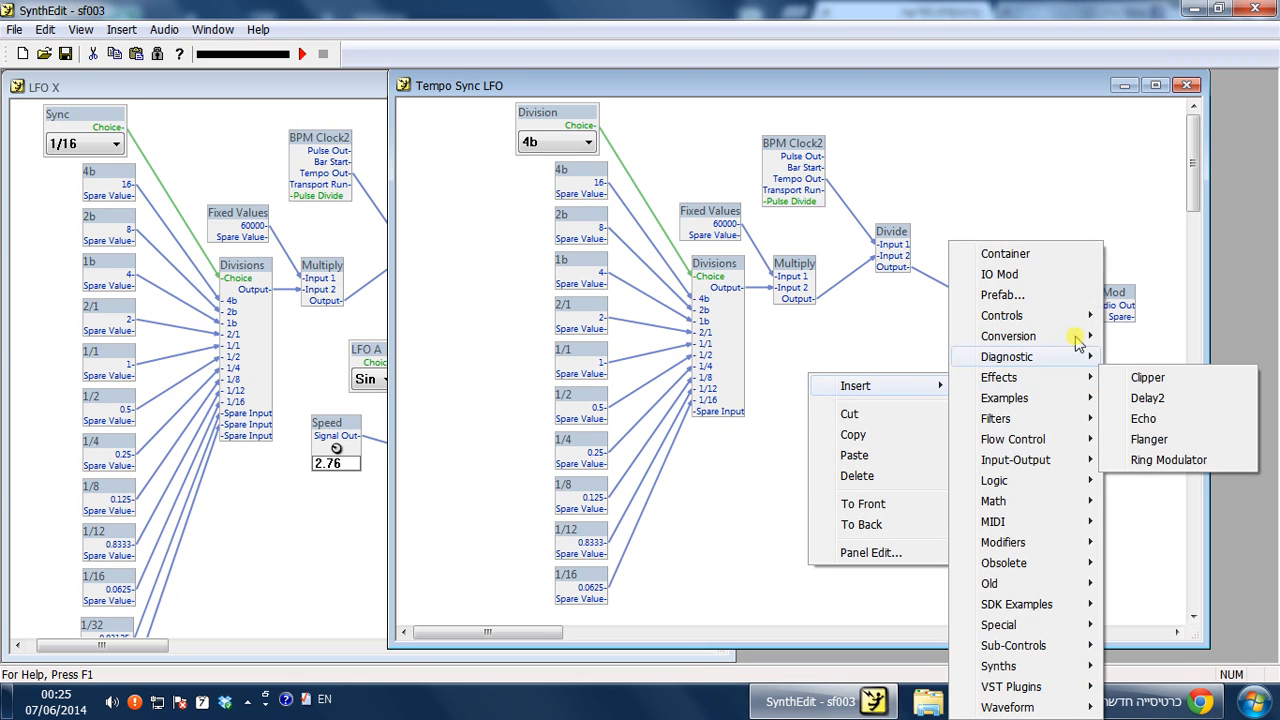
pyautogui.moveTo(1040, 317)
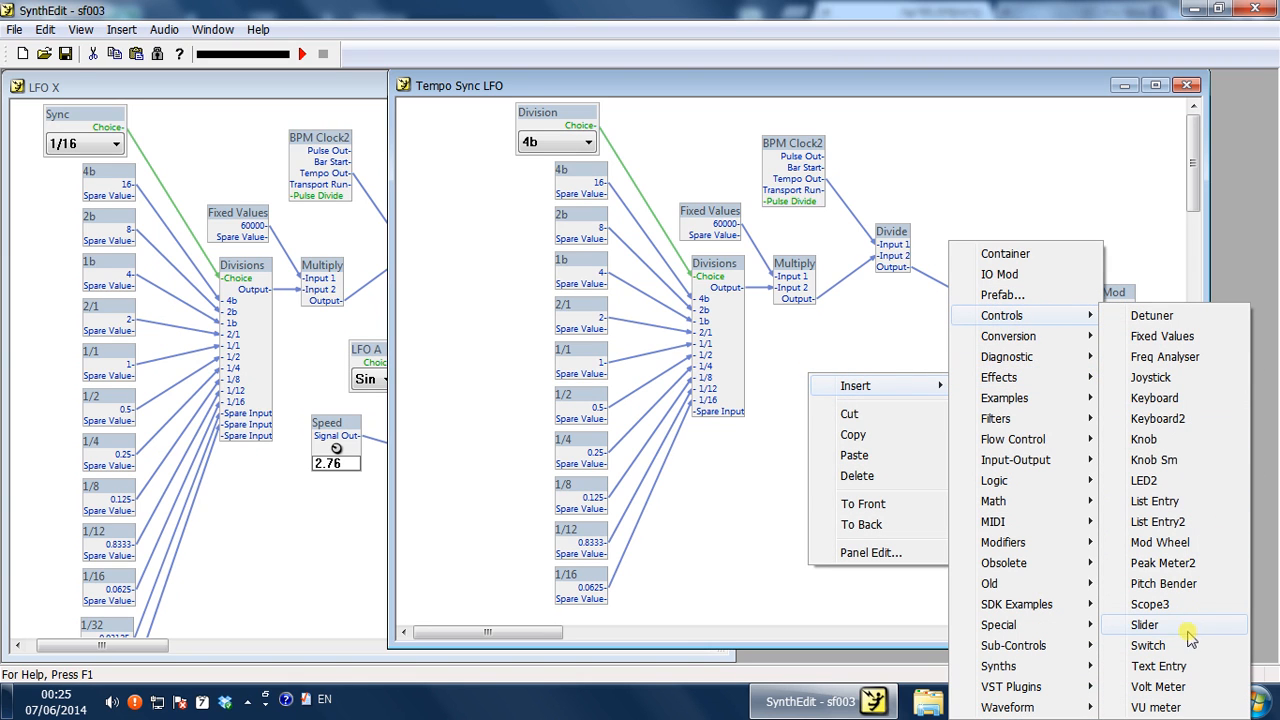
pyautogui.click(1145, 624)
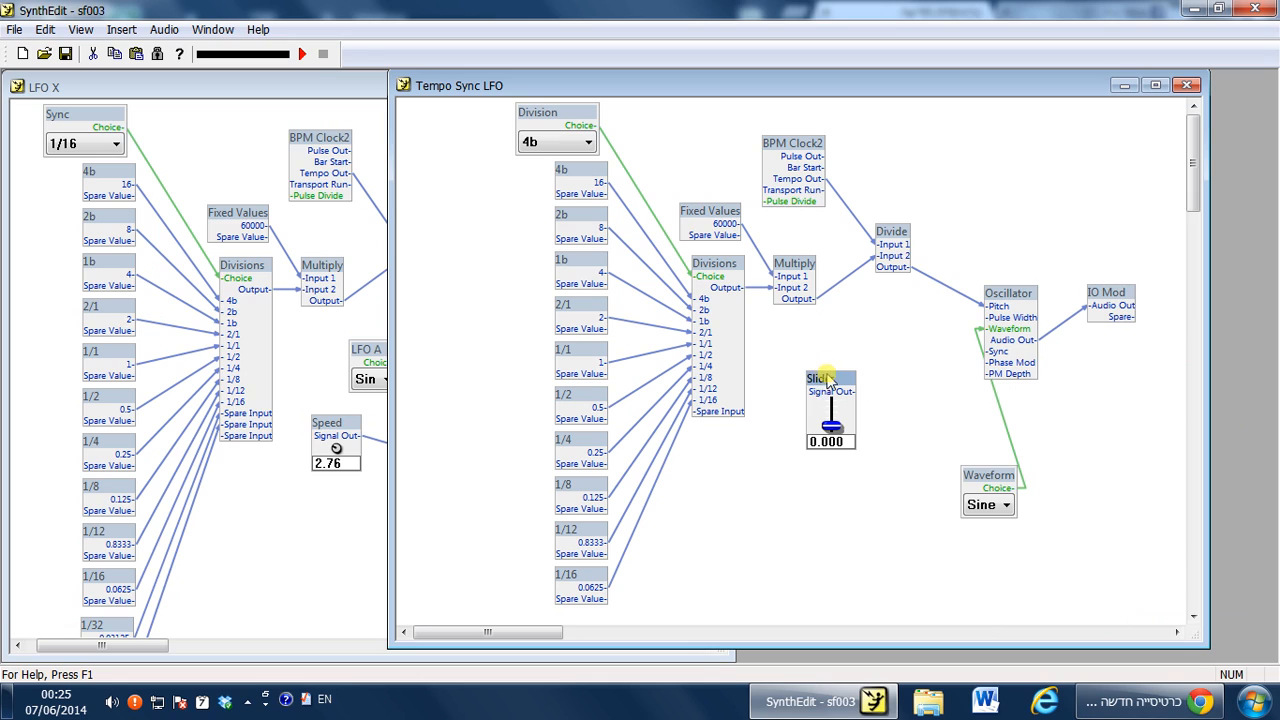
pyautogui.moveTo(826, 380); pyautogui.dragTo(805, 493)
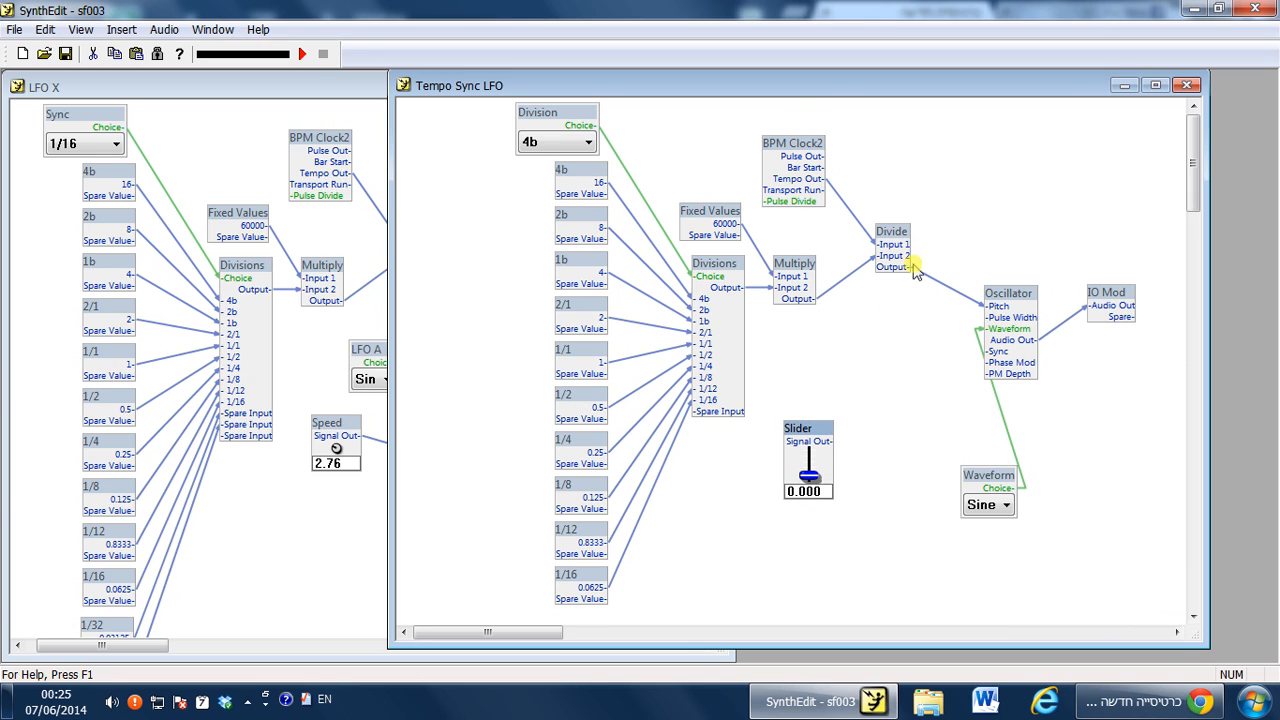
pyautogui.moveTo(812, 431); pyautogui.dragTo(812, 507)
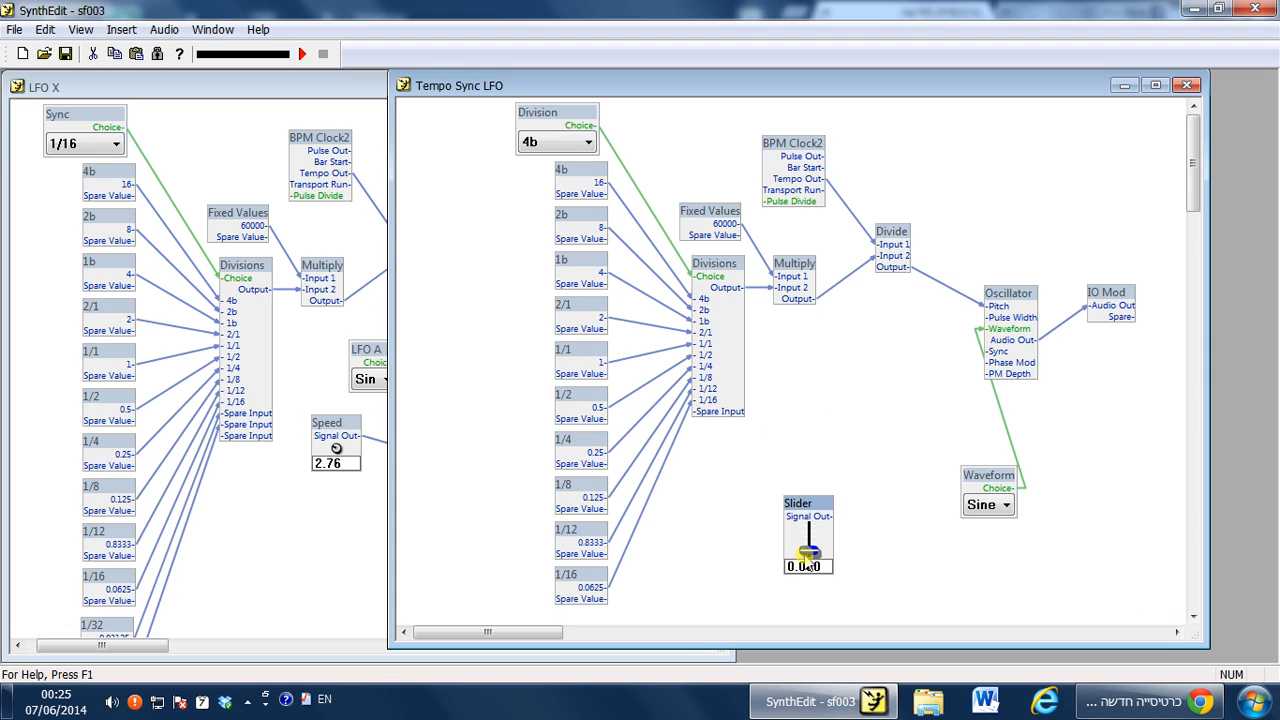
pyautogui.moveTo(810, 562); pyautogui.dragTo(825, 368)
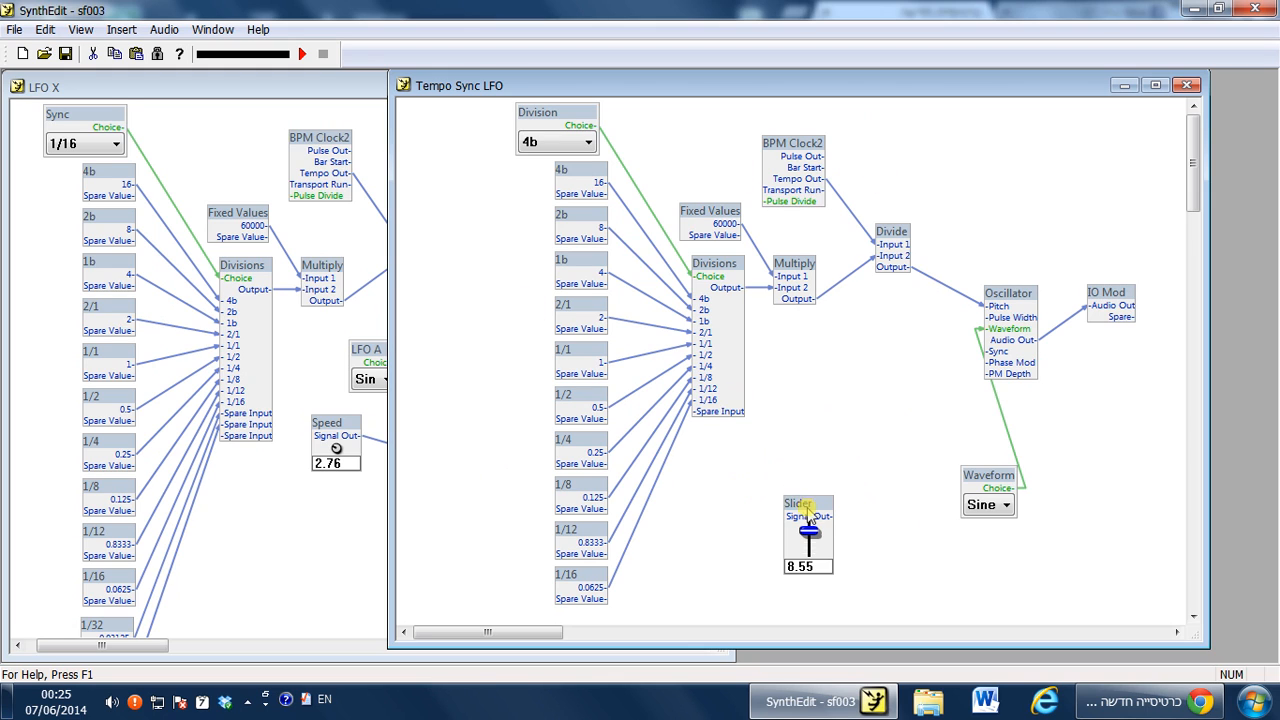
pyautogui.moveTo(808, 505); pyautogui.dragTo(783, 429)
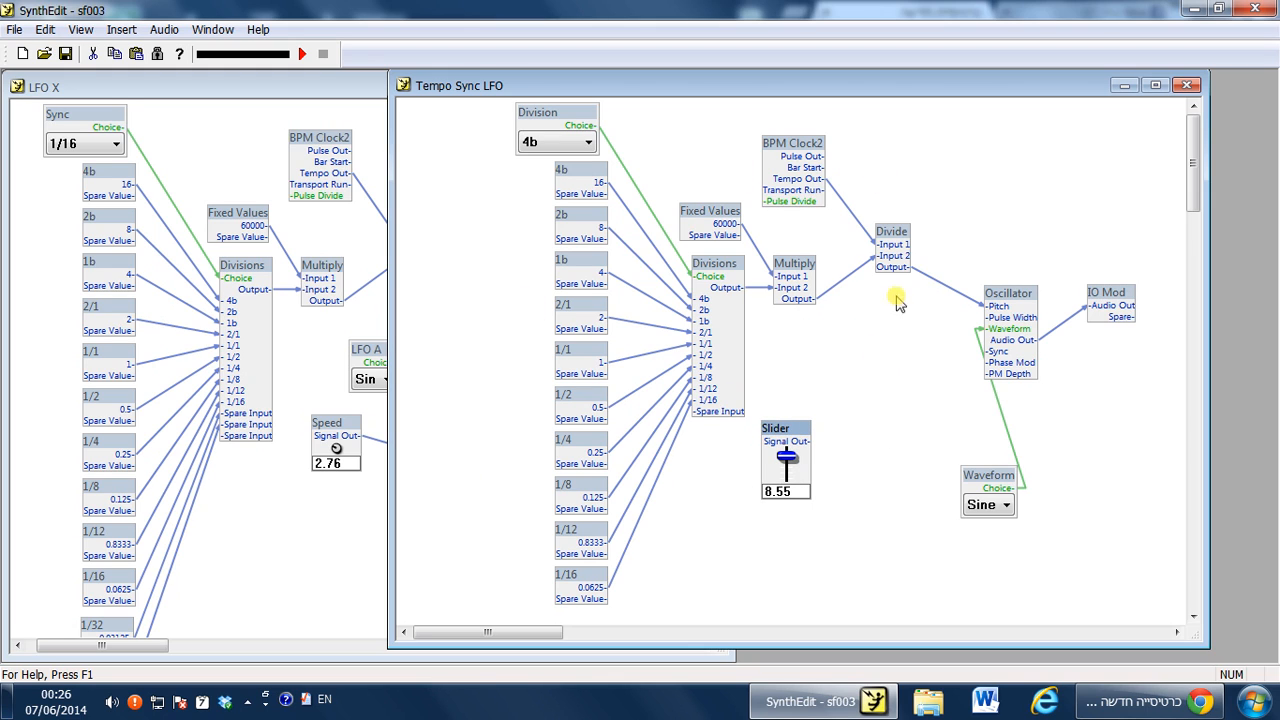
# Delete the wire from the Divide's Output to the Oscillator's Pitch input and move the Slider aside.
pyautogui.click(921, 279)
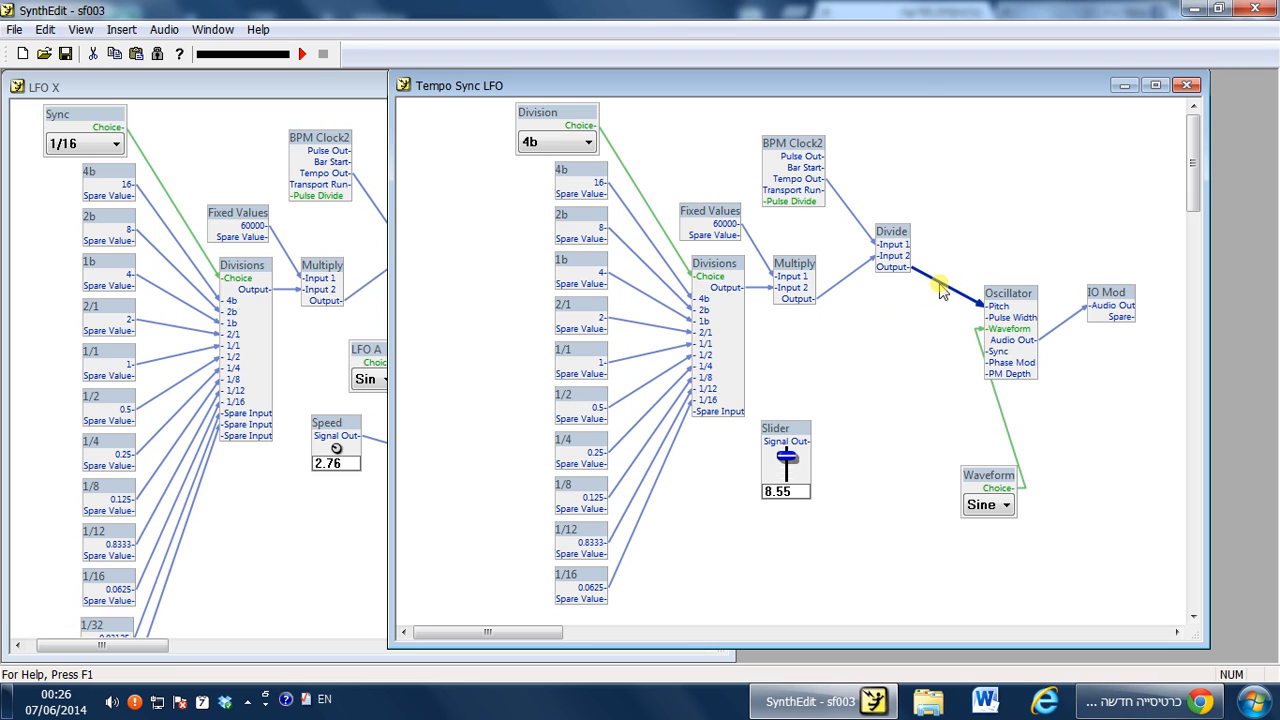
pyautogui.press('Delete')
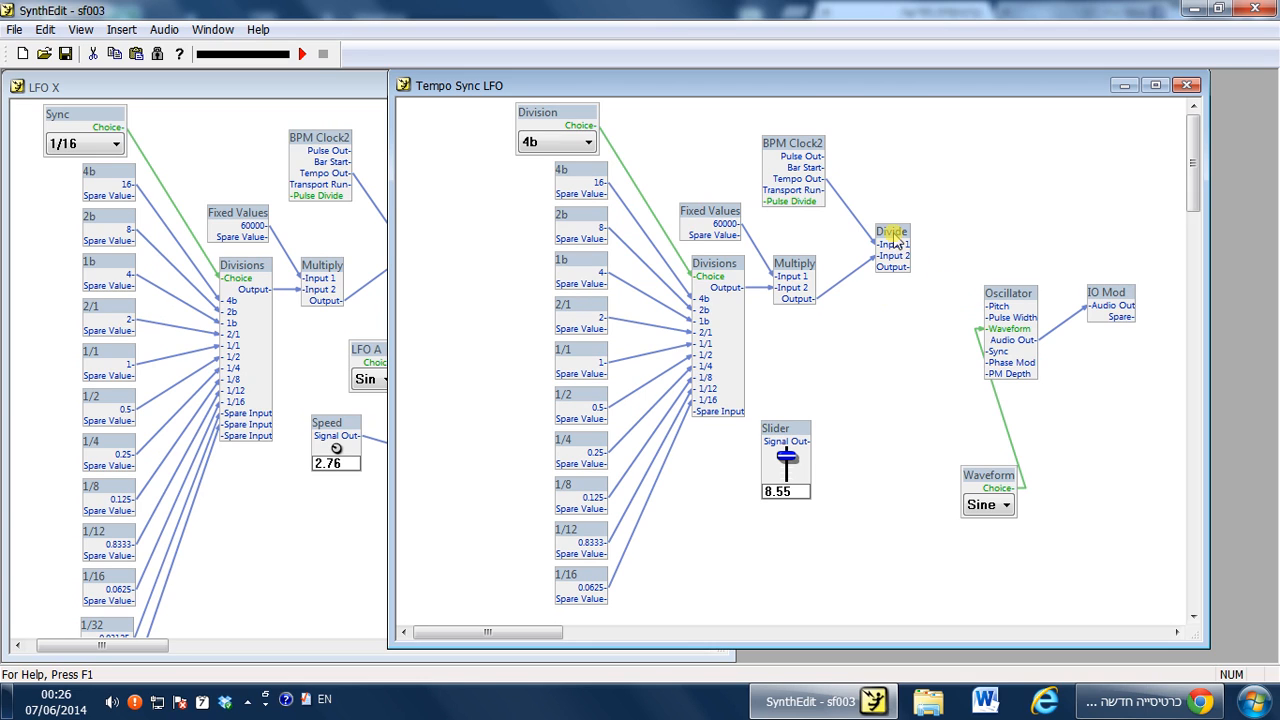
pyautogui.moveTo(793, 427); pyautogui.dragTo(890, 443)
# Examine the Switch (Many->1) and its Hz/Sync wiring in the LFO X structure.
pyautogui.click(289, 561)
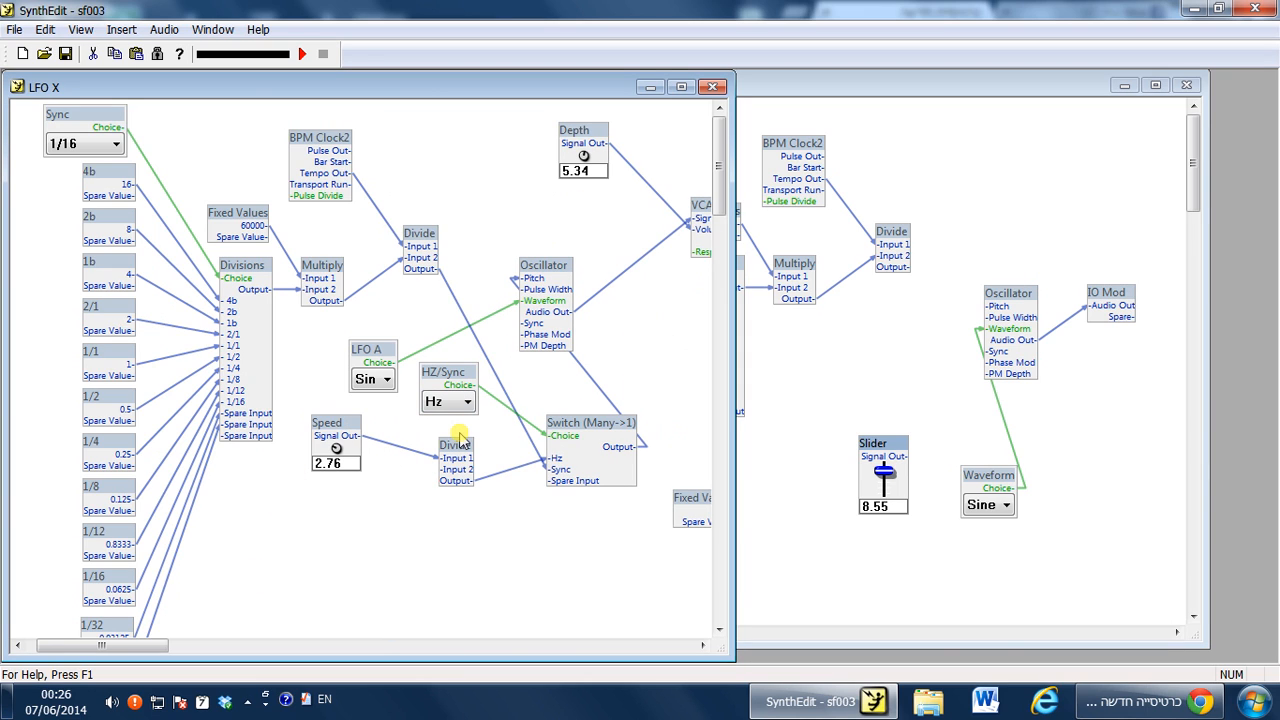
pyautogui.click(598, 425)
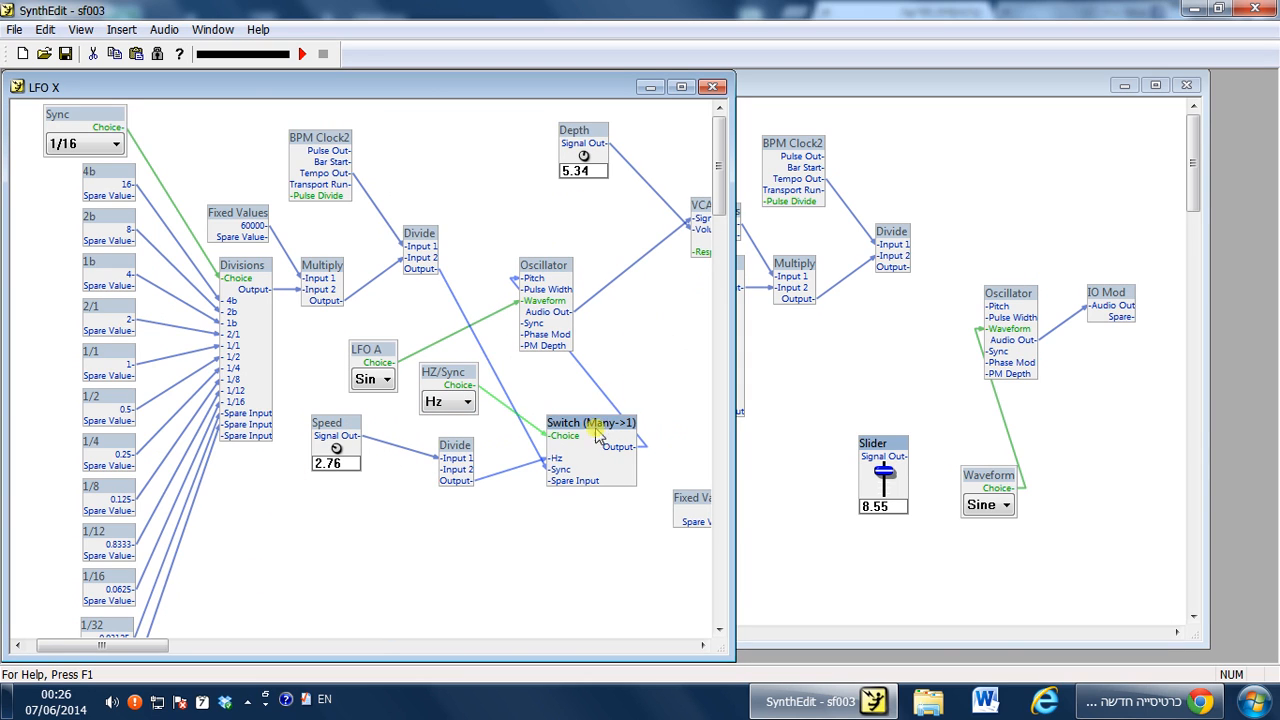
pyautogui.click(574, 398)
# Insert a Switch (Many->1) module between the Divide module and the Oscillator.
pyautogui.rightClick(893, 325)
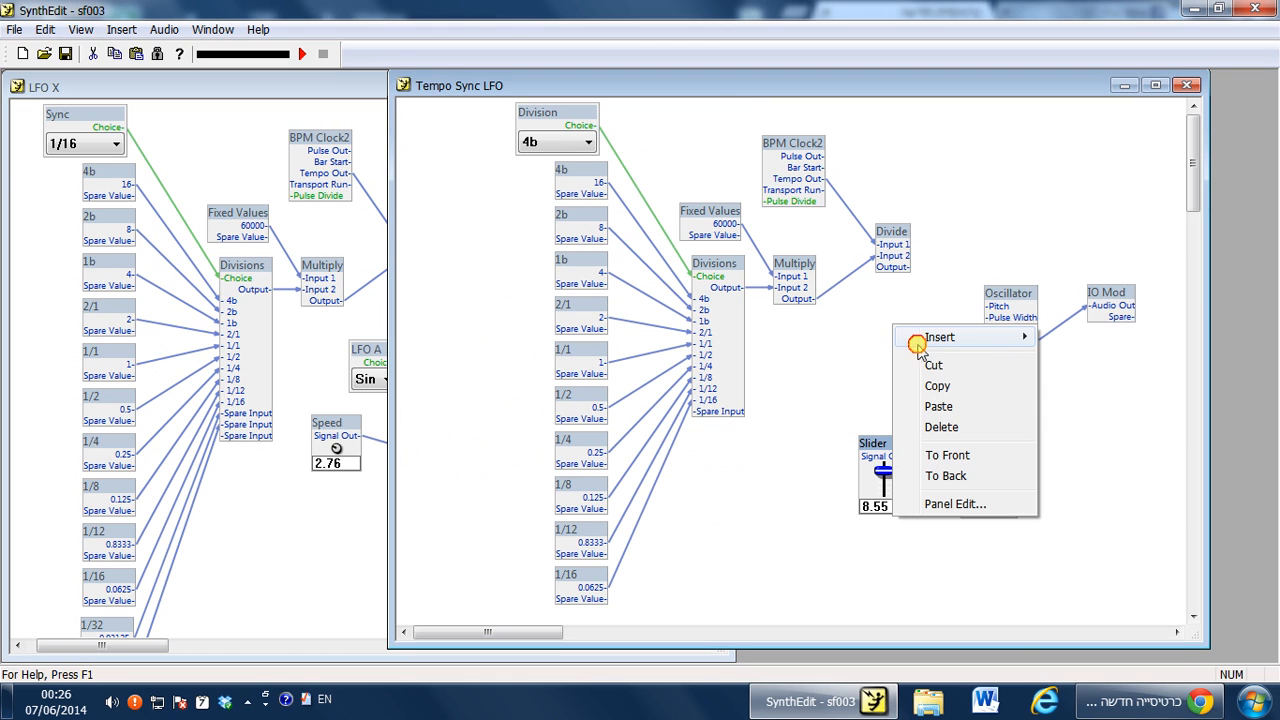
pyautogui.moveTo(920, 337)
pyautogui.moveTo(1100, 442)
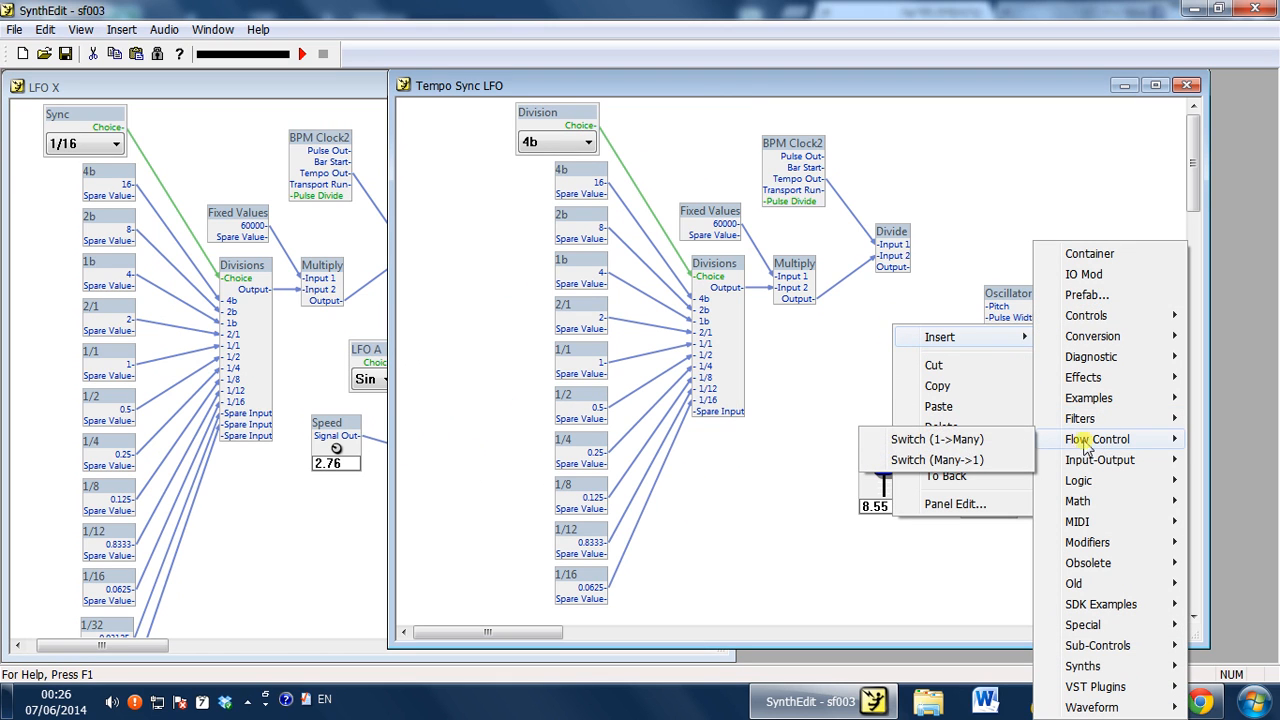
pyautogui.click(950, 457)
pyautogui.moveTo(946, 342); pyautogui.dragTo(900, 356)
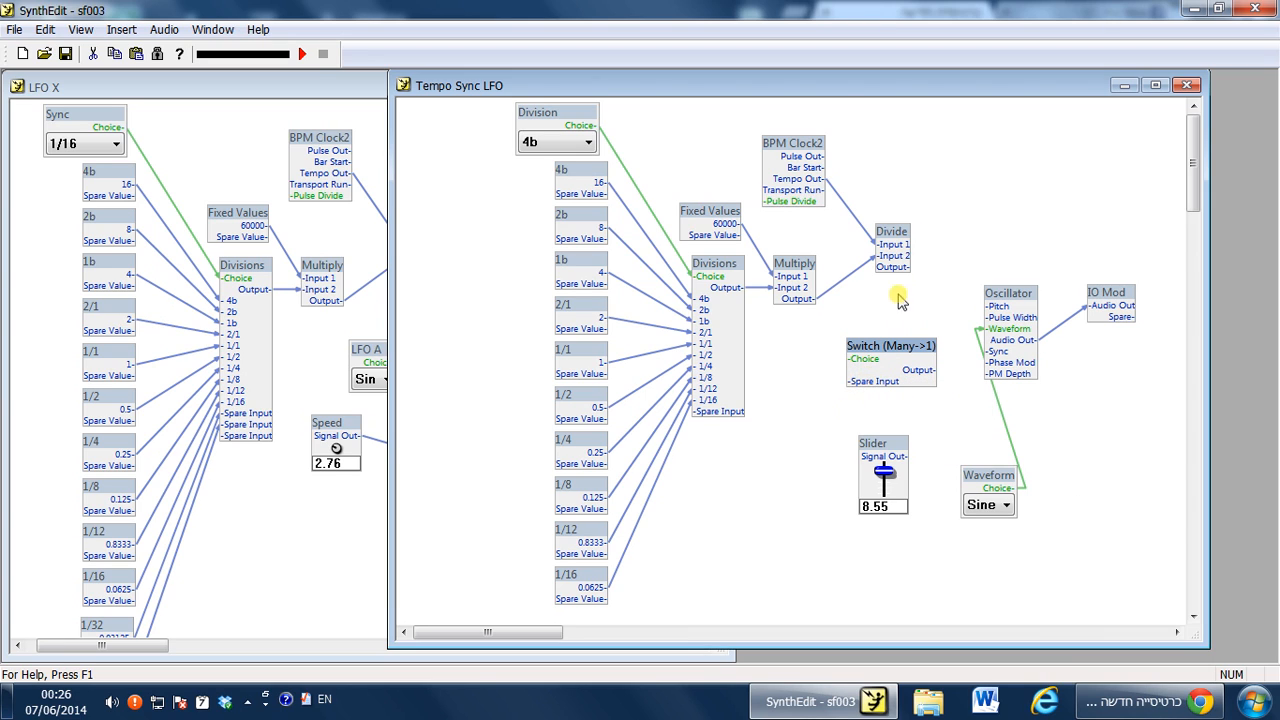
# Connect the Divide's Output to the Switch's spare input and rearrange the Switch and Slider.
pyautogui.click(902, 248)
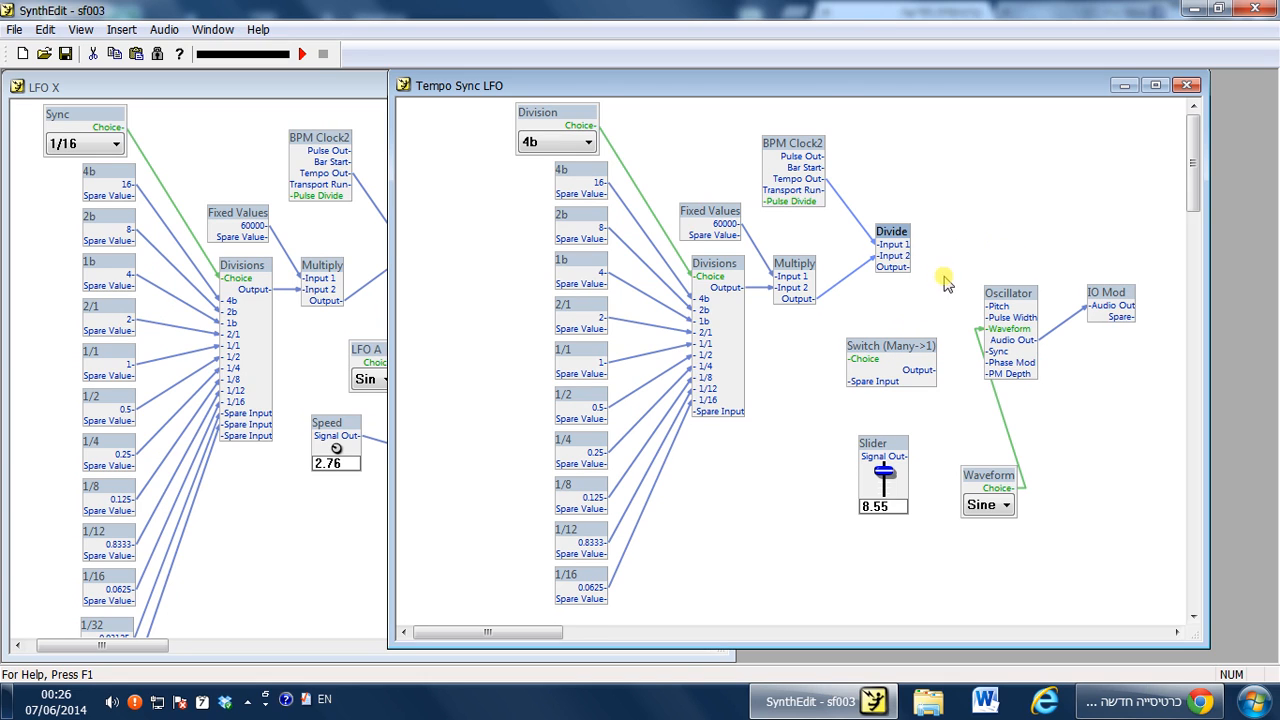
pyautogui.moveTo(903, 270); pyautogui.dragTo(868, 393)
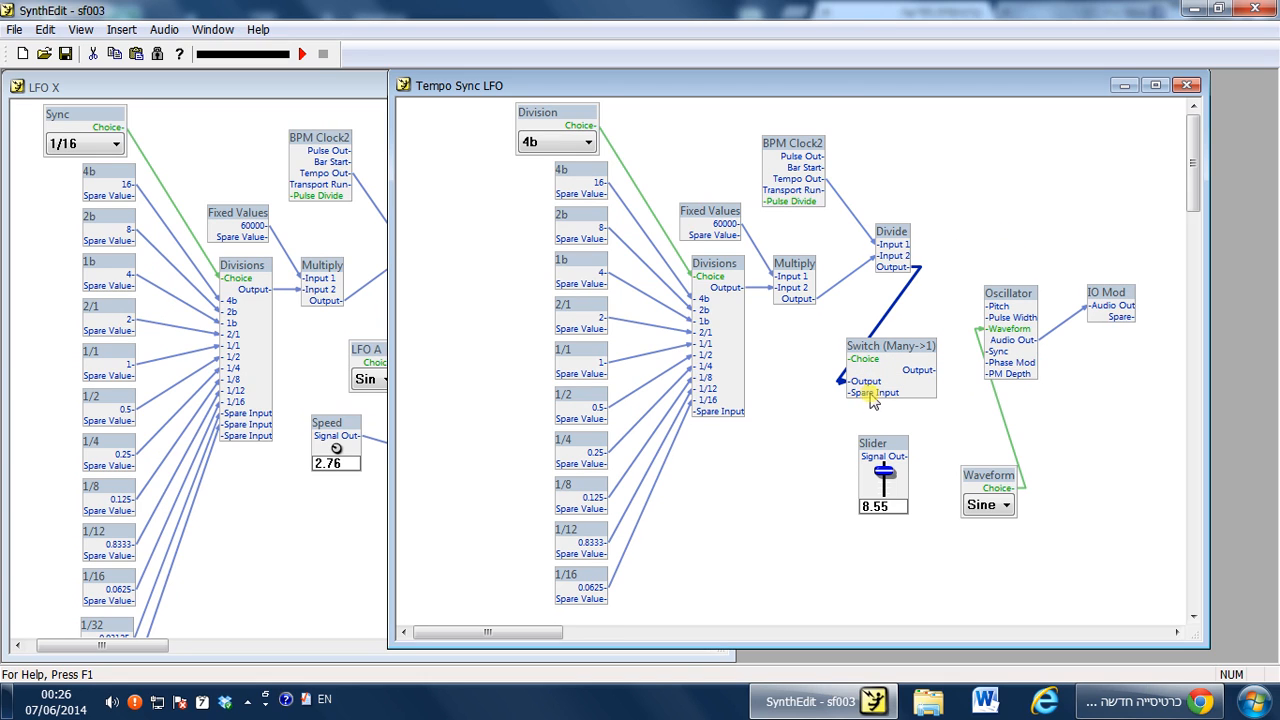
pyautogui.moveTo(875, 455); pyautogui.dragTo(808, 463)
pyautogui.moveTo(866, 358); pyautogui.dragTo(920, 416)
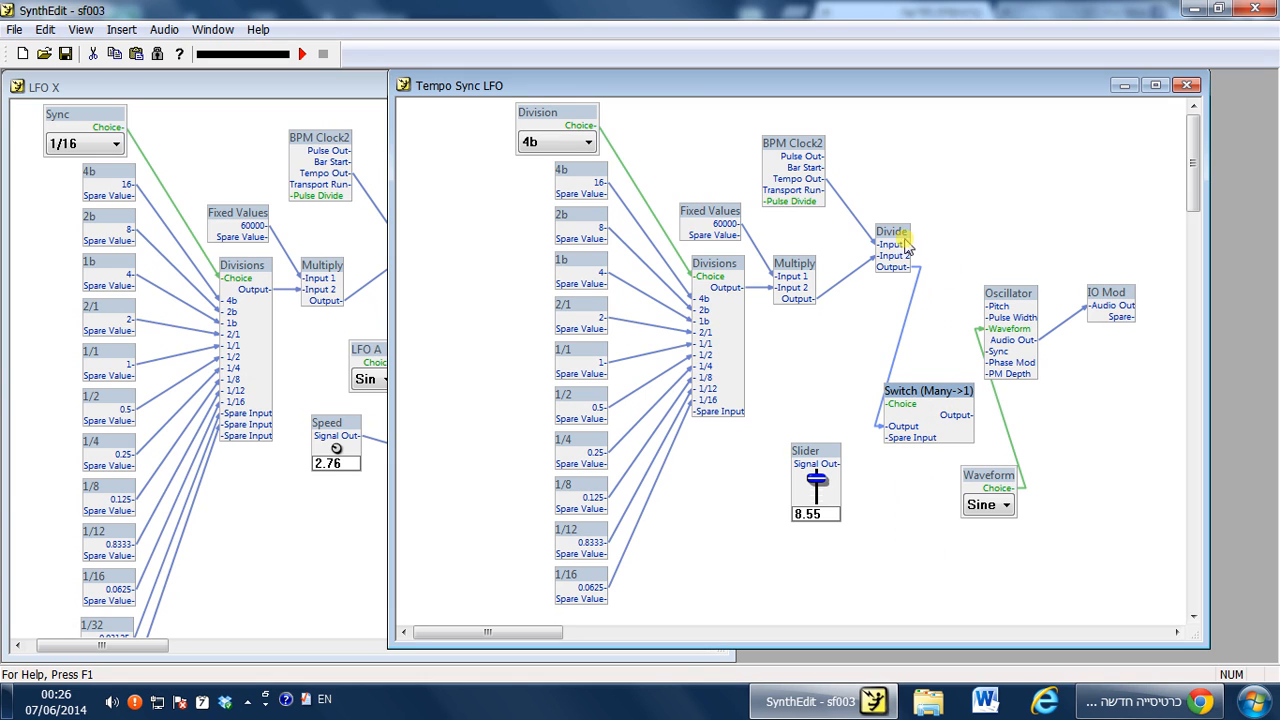
pyautogui.moveTo(920, 402); pyautogui.dragTo(917, 365)
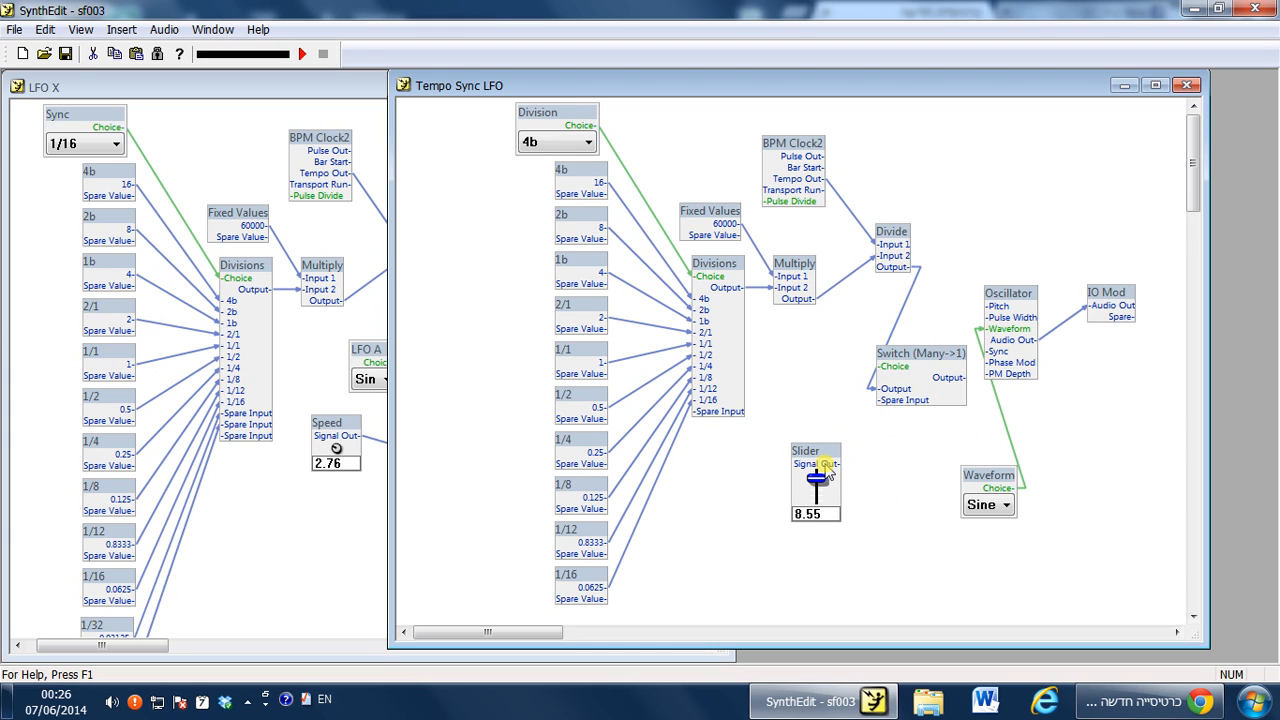
# Compare with LFO X's Speed wiring and drag the Slider up to 10.00.
pyautogui.click(316, 510)
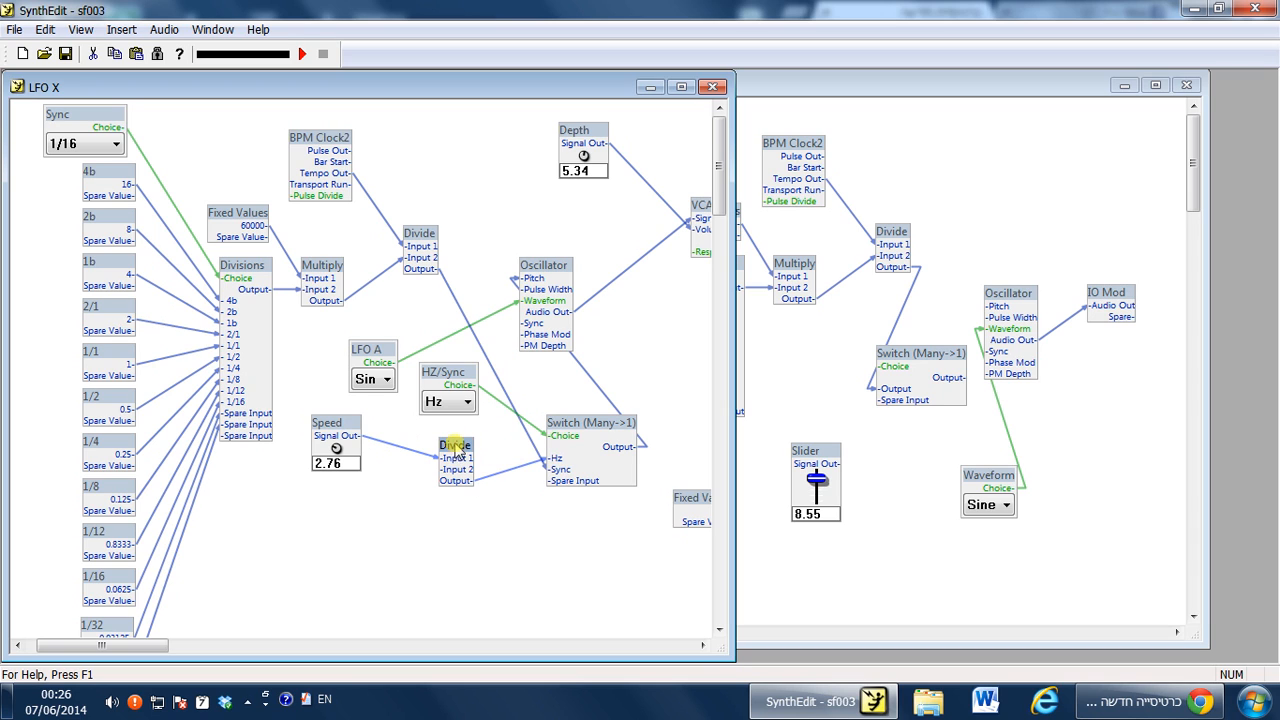
pyautogui.moveTo(826, 462); pyautogui.dragTo(793, 600)
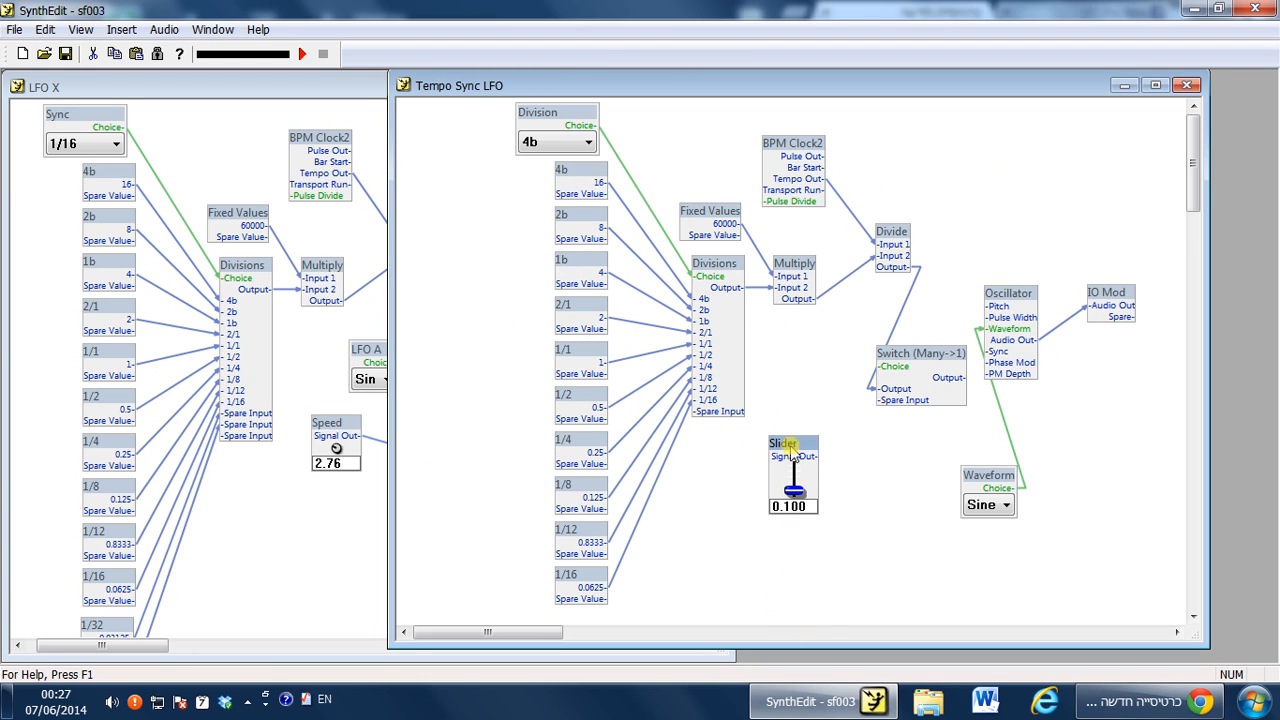
pyautogui.moveTo(794, 500); pyautogui.dragTo(776, 450)
# Inspect the Oscillator's properties, including its Freq Scale setting.
pyautogui.rightClick(1012, 296)
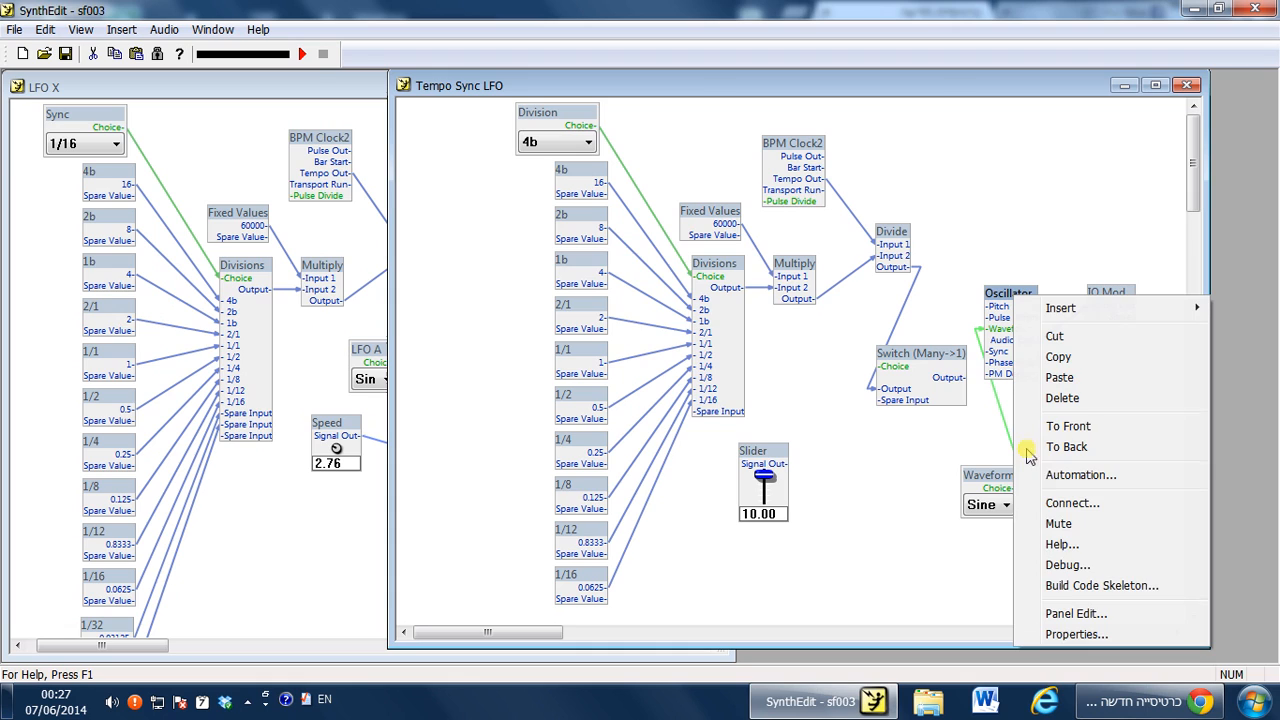
pyautogui.click(1061, 634)
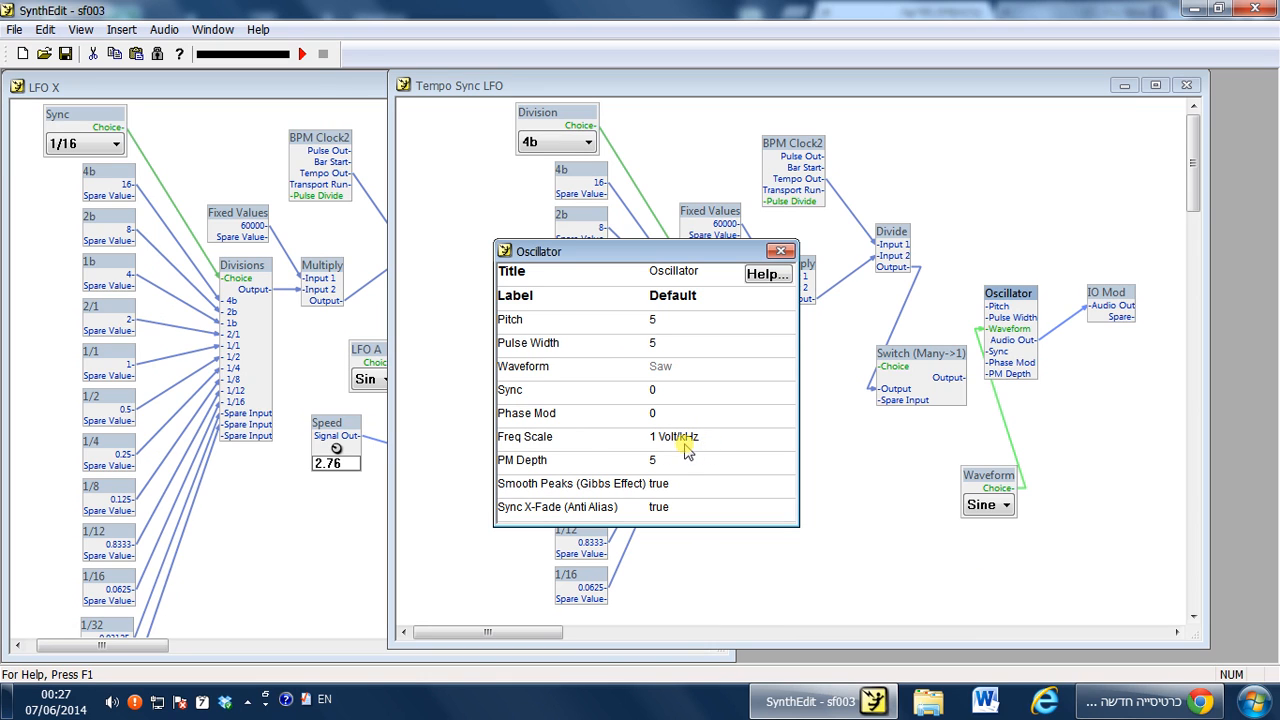
pyautogui.click(780, 250)
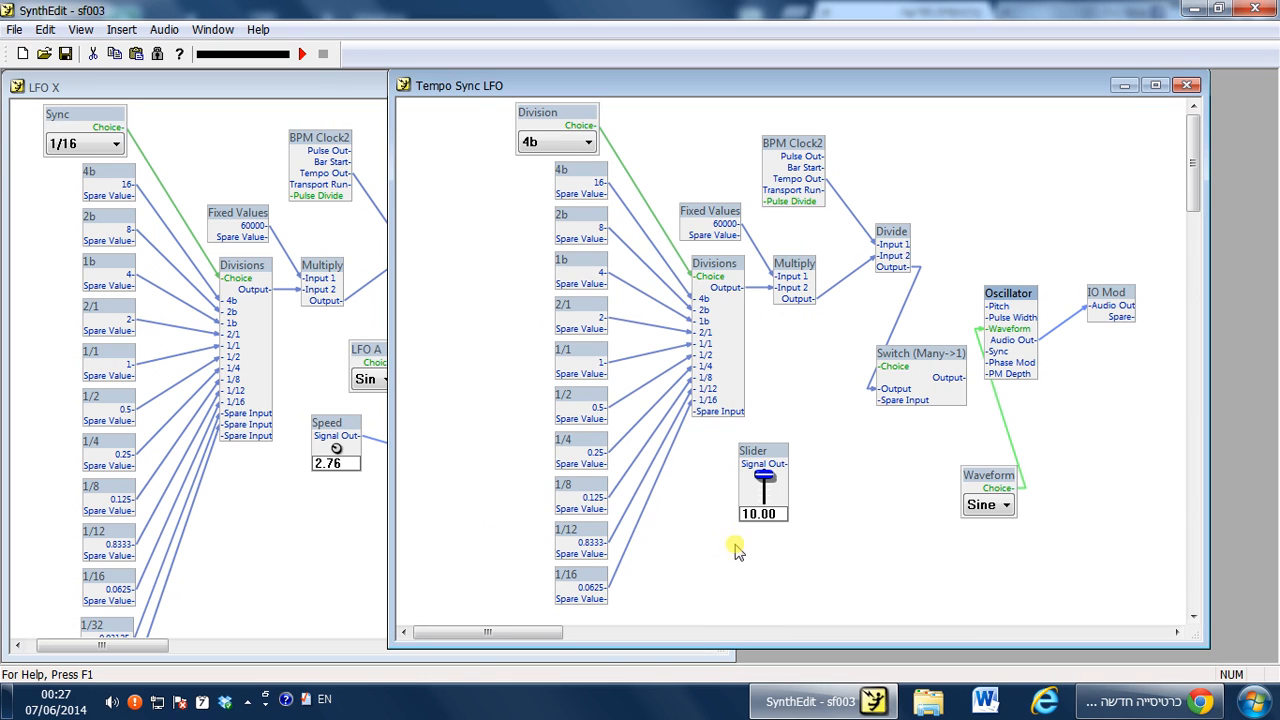
# Set the Slider's value to 1 and shift the Slider slightly left.
pyautogui.click(770, 478)
pyautogui.doubleClick(752, 513)
pyautogui.write('1')
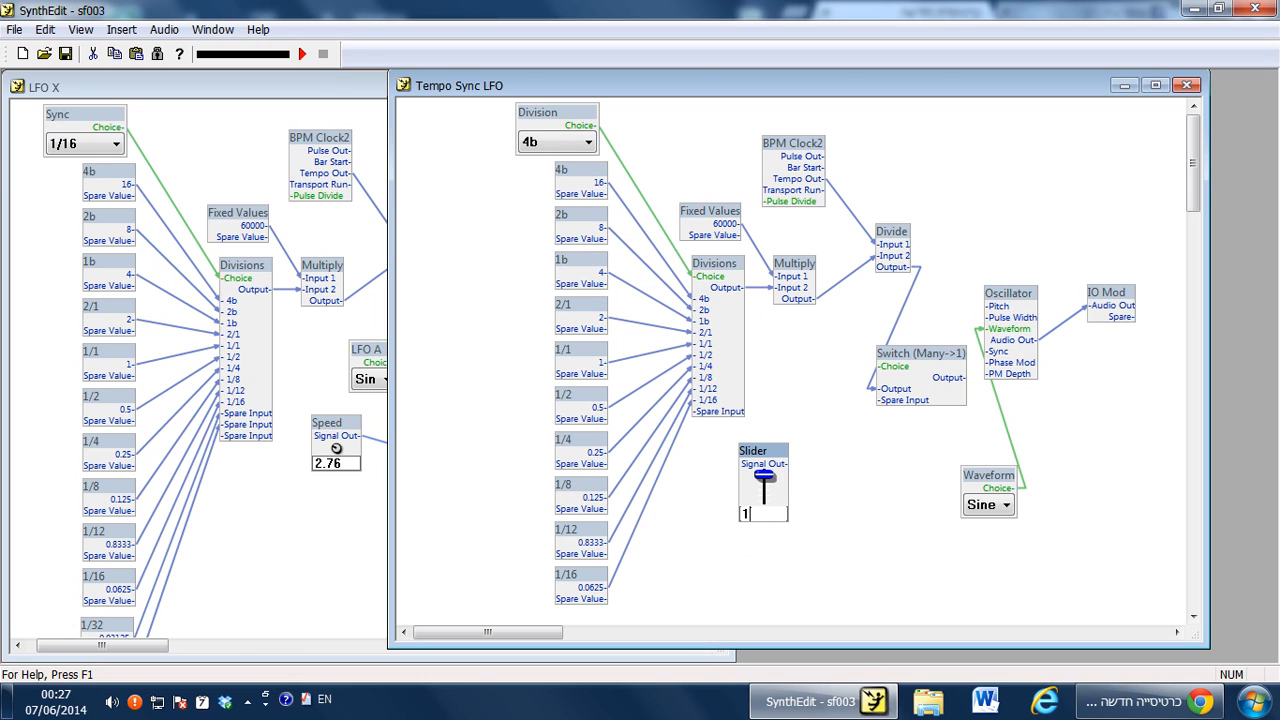
pyautogui.press('Return')
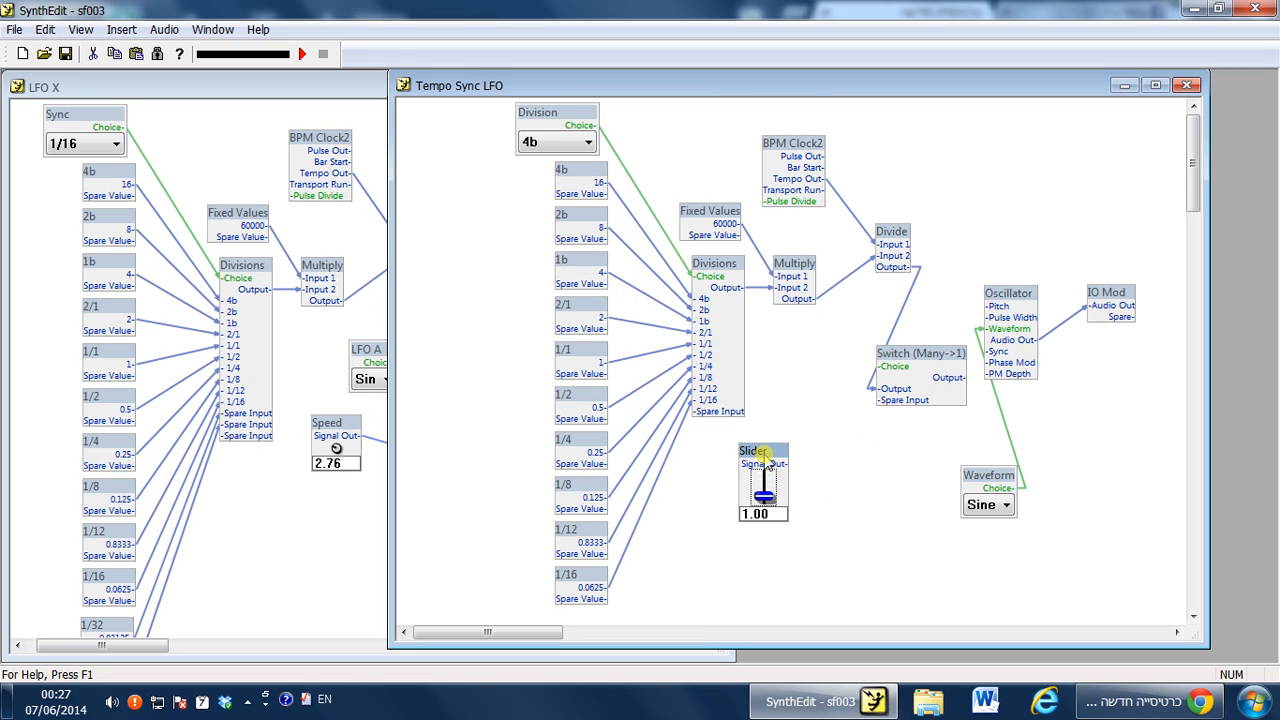
pyautogui.moveTo(762, 452); pyautogui.dragTo(735, 250)
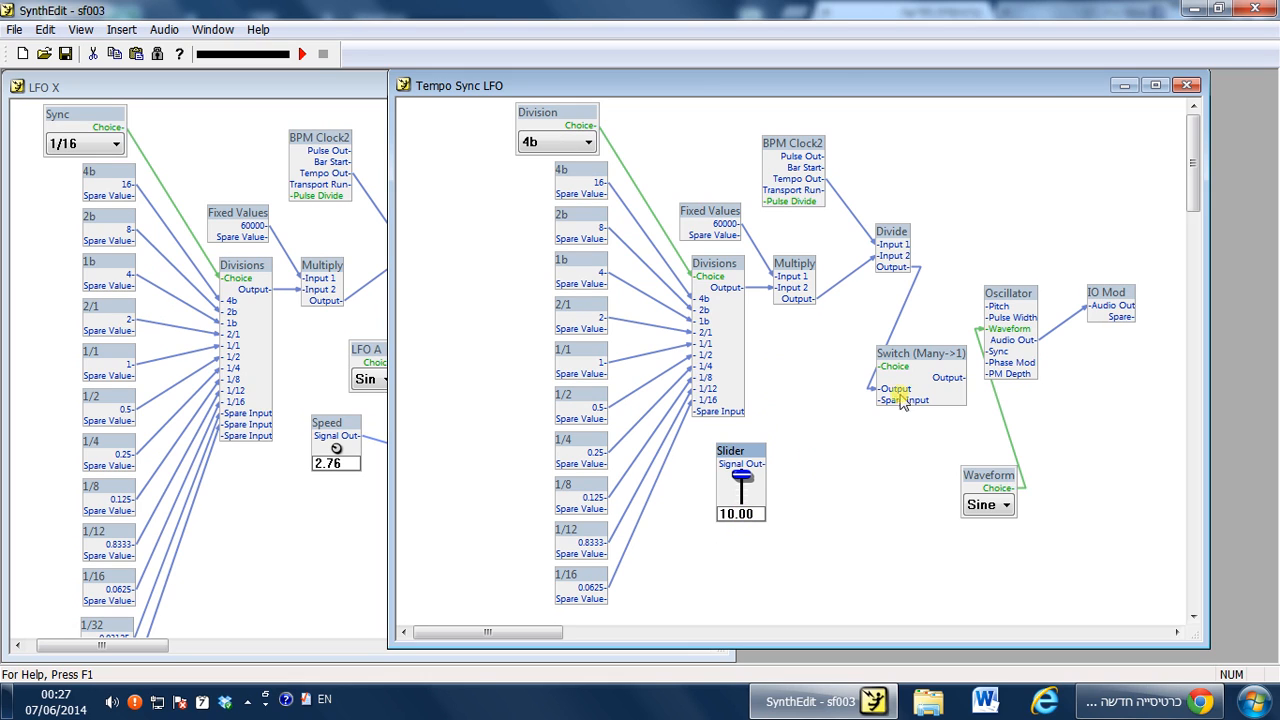
# Open the Tempo Sync LFO Oscillator's properties and hold them beside LFO X to compare, then close them.
pyautogui.click(1006, 300)
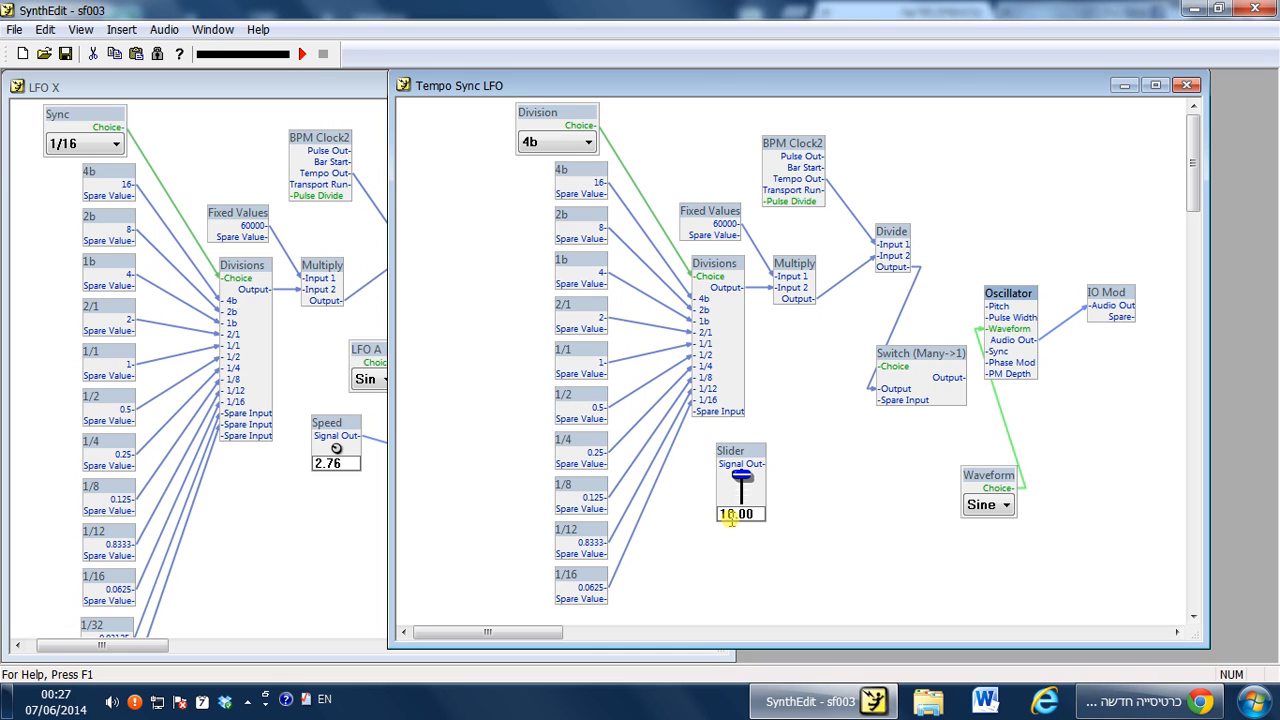
pyautogui.rightClick(1006, 297)
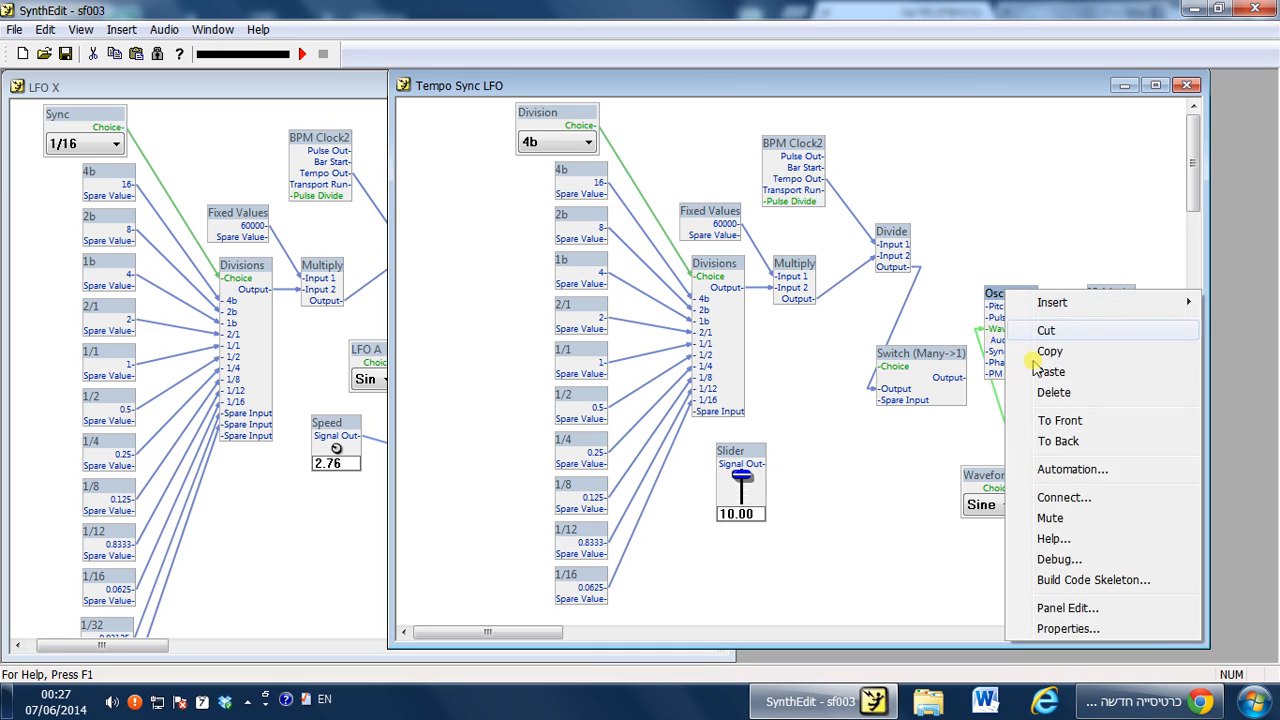
pyautogui.click(1058, 634)
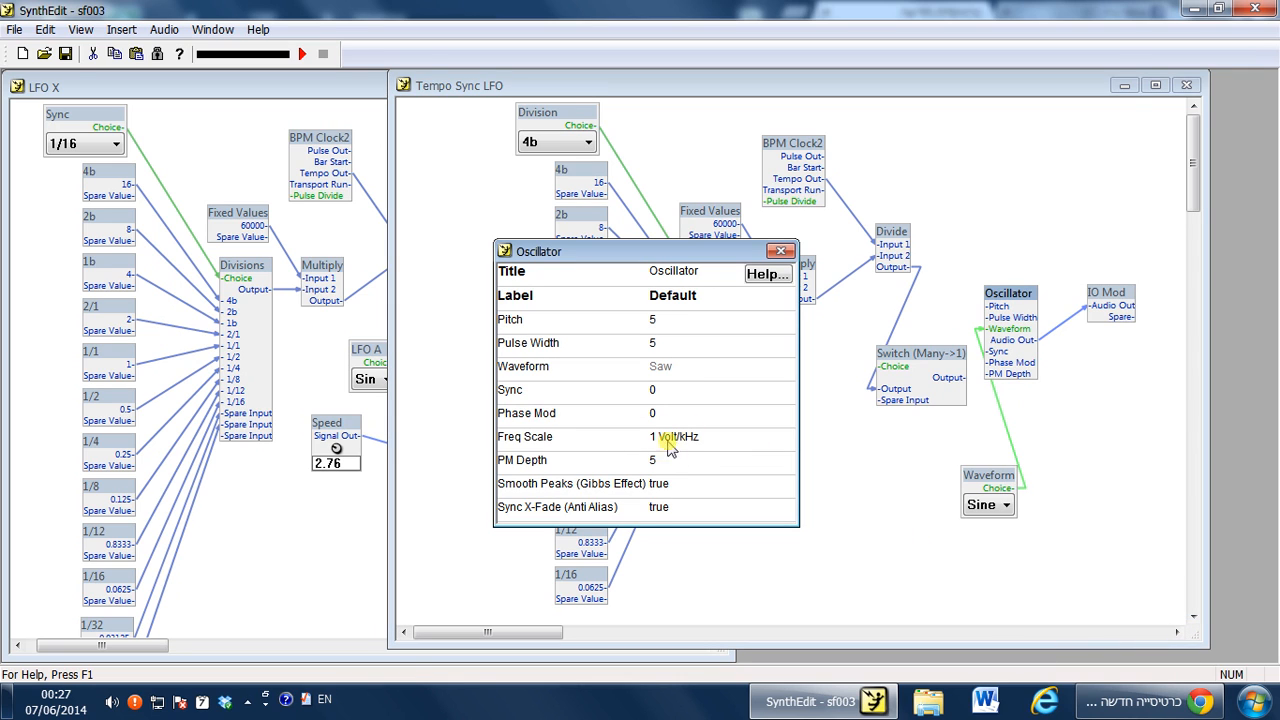
pyautogui.moveTo(735, 250); pyautogui.dragTo(528, 262)
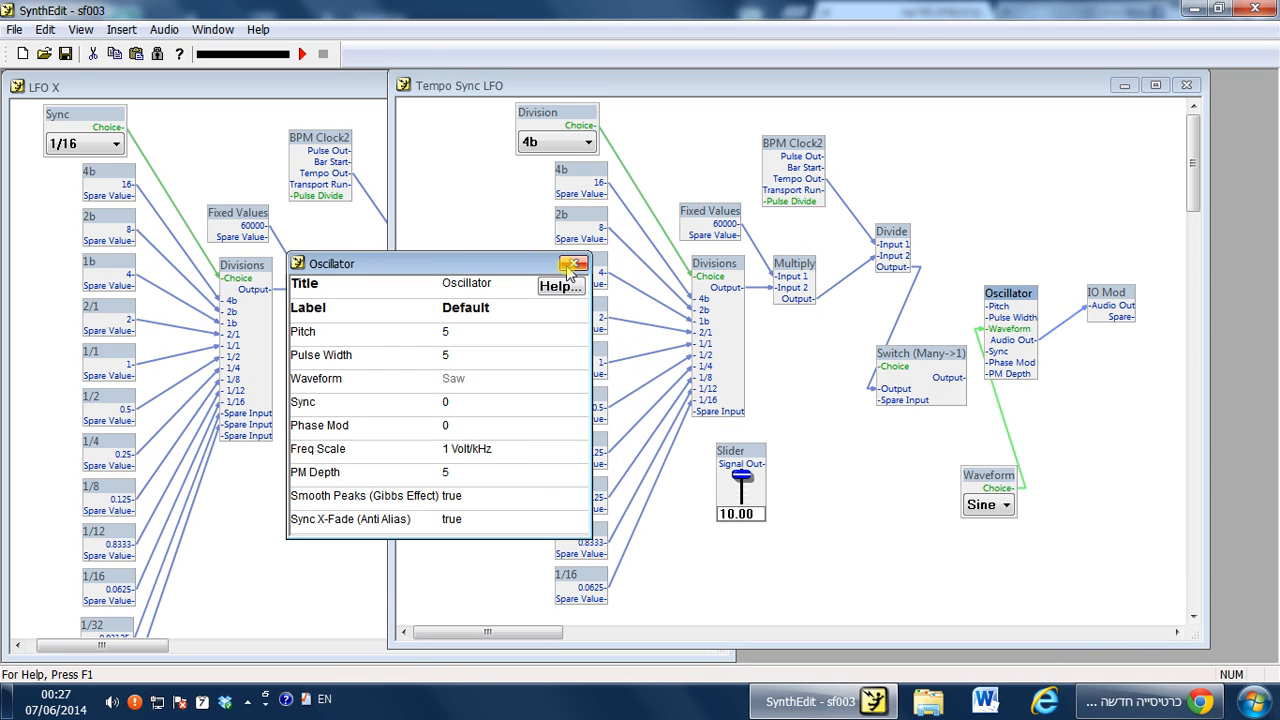
pyautogui.click(573, 264)
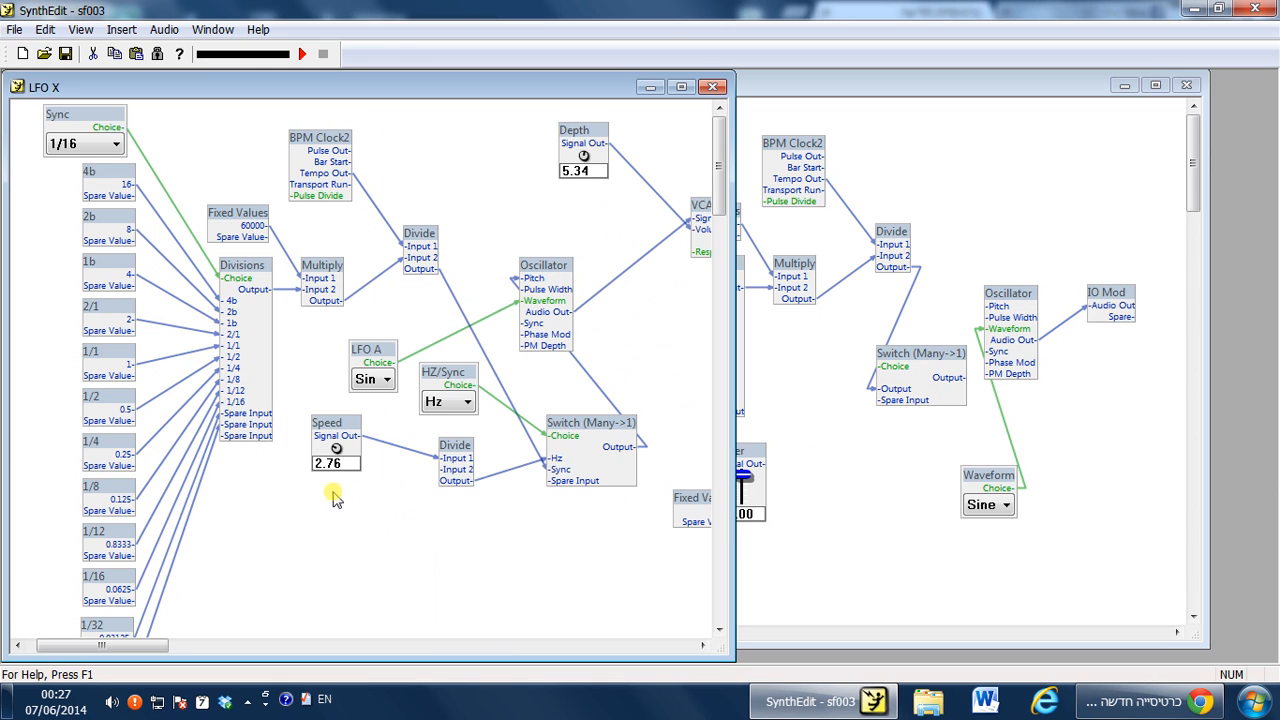
# Copy the Speed Divide module from LFO X, paste it into Tempo Sync LFO and place it beside the Slider.
pyautogui.click(380, 495)
pyautogui.moveTo(443, 443); pyautogui.dragTo(448, 445)
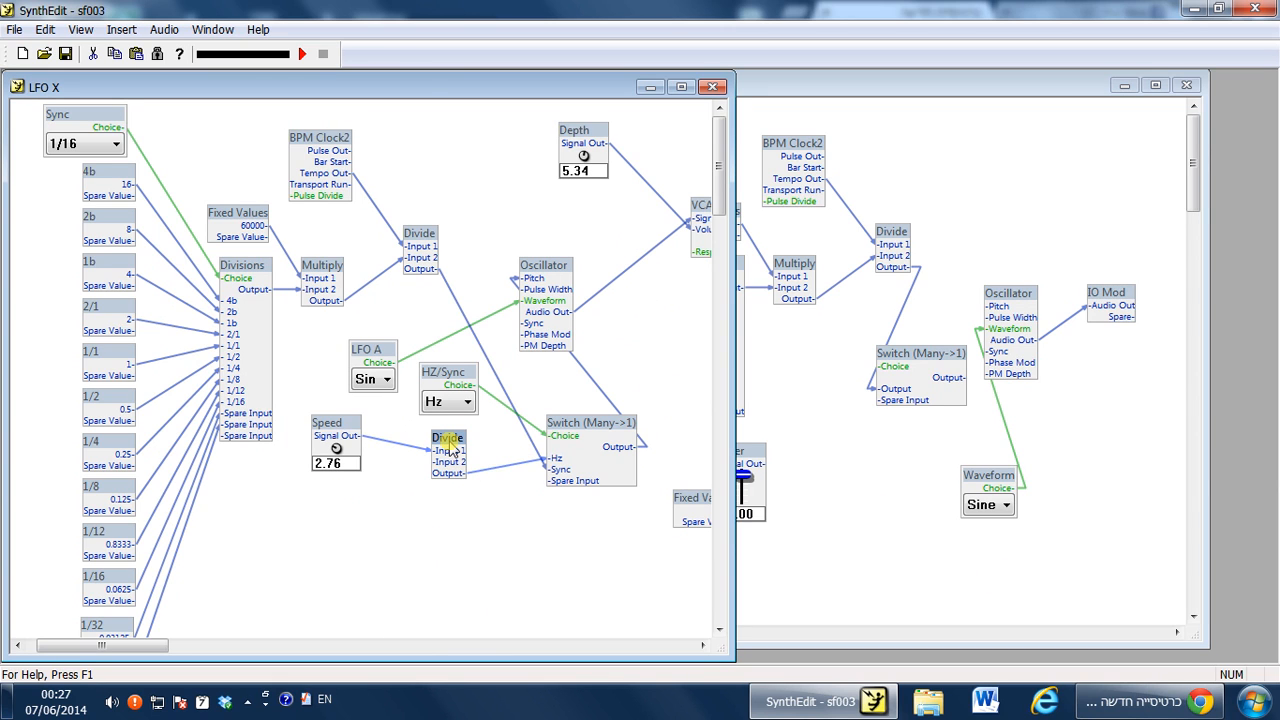
pyautogui.click(837, 449)
pyautogui.hotkey('ctrl', 'v')
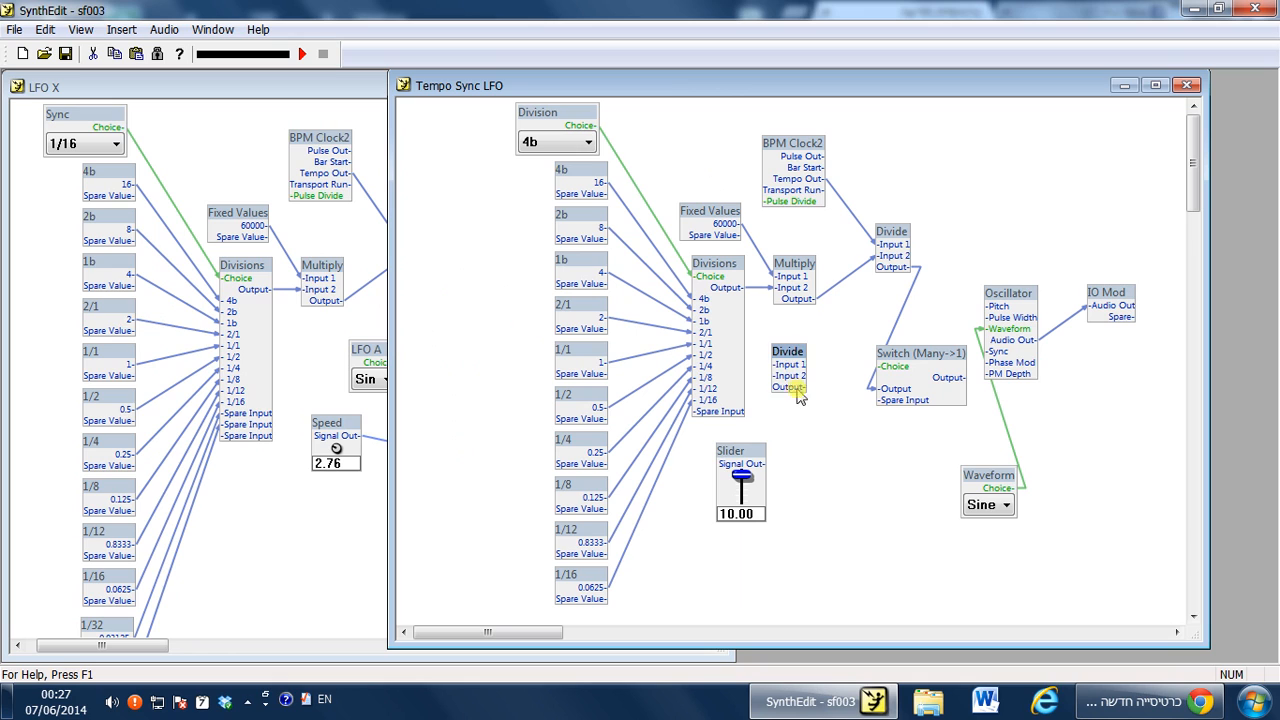
pyautogui.click(793, 351)
pyautogui.moveTo(793, 351); pyautogui.dragTo(858, 464)
# Check the new Divide's input properties and wire the Slider's output to the Divide's Input 1.
pyautogui.rightClick(843, 481)
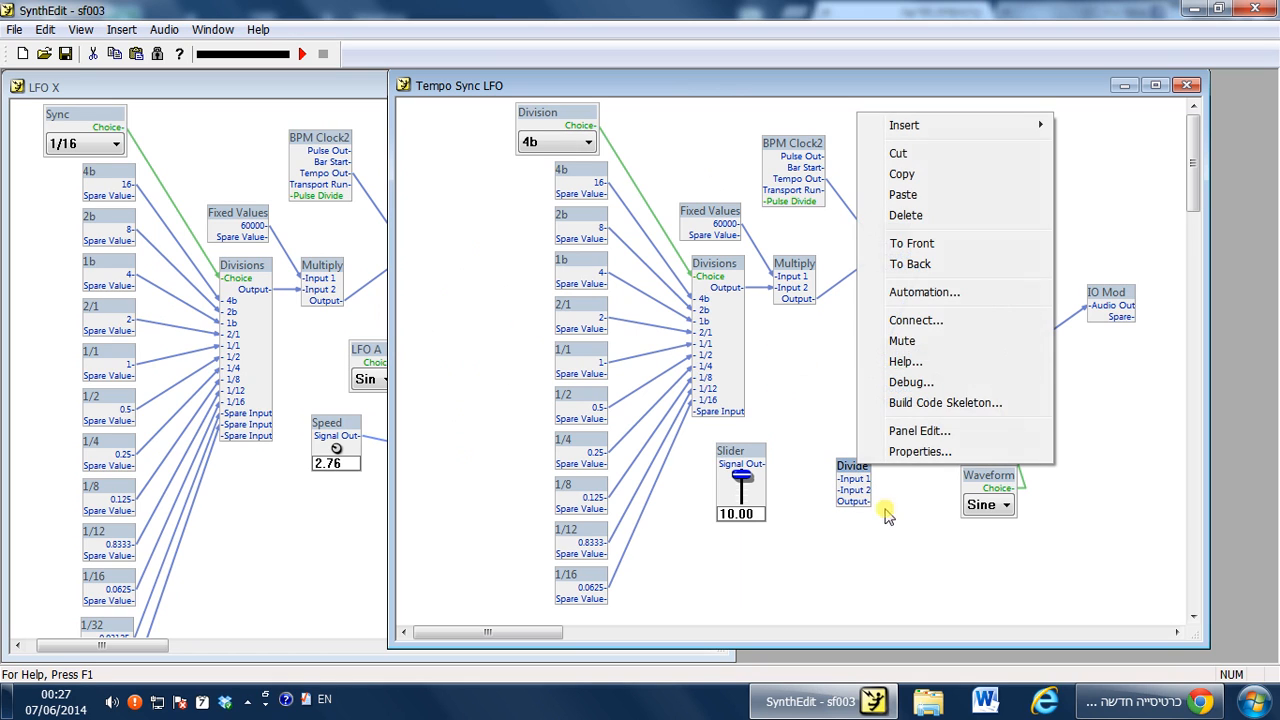
pyautogui.click(916, 452)
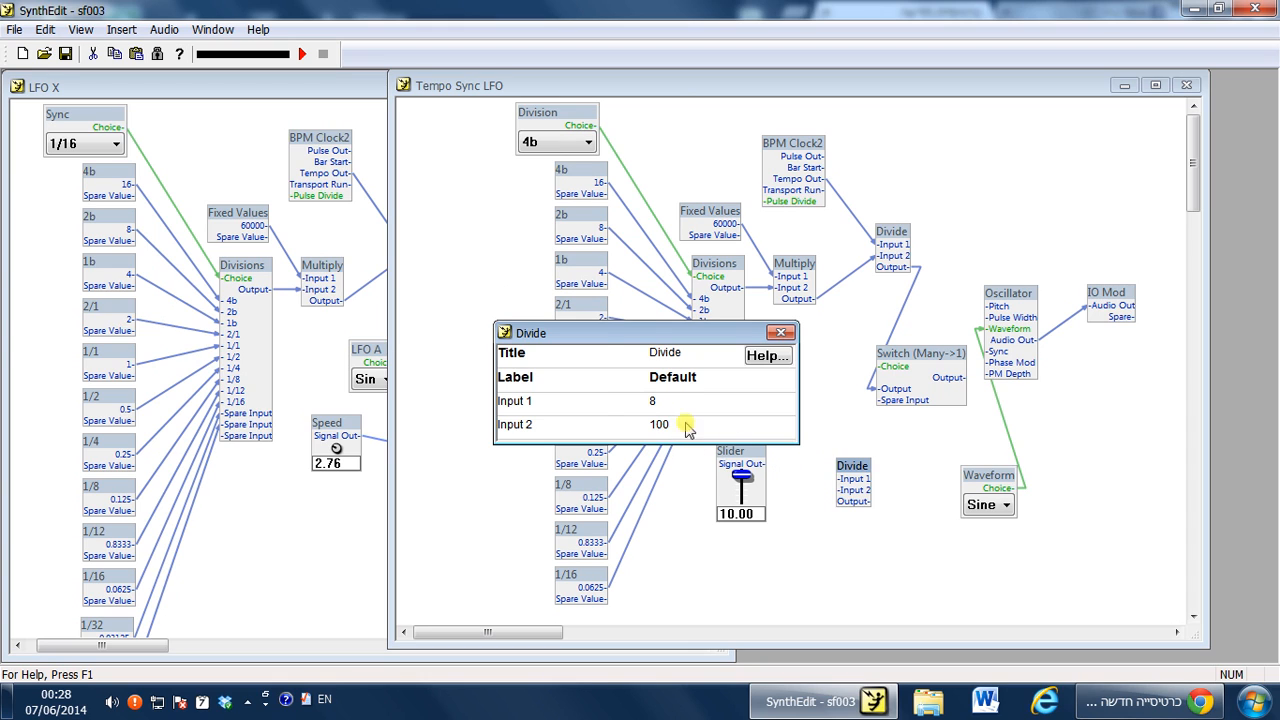
pyautogui.moveTo(758, 478); pyautogui.dragTo(820, 441)
# Drag the Tempo Sync LFO Slider up to 10.00.
pyautogui.click(1256, 701)
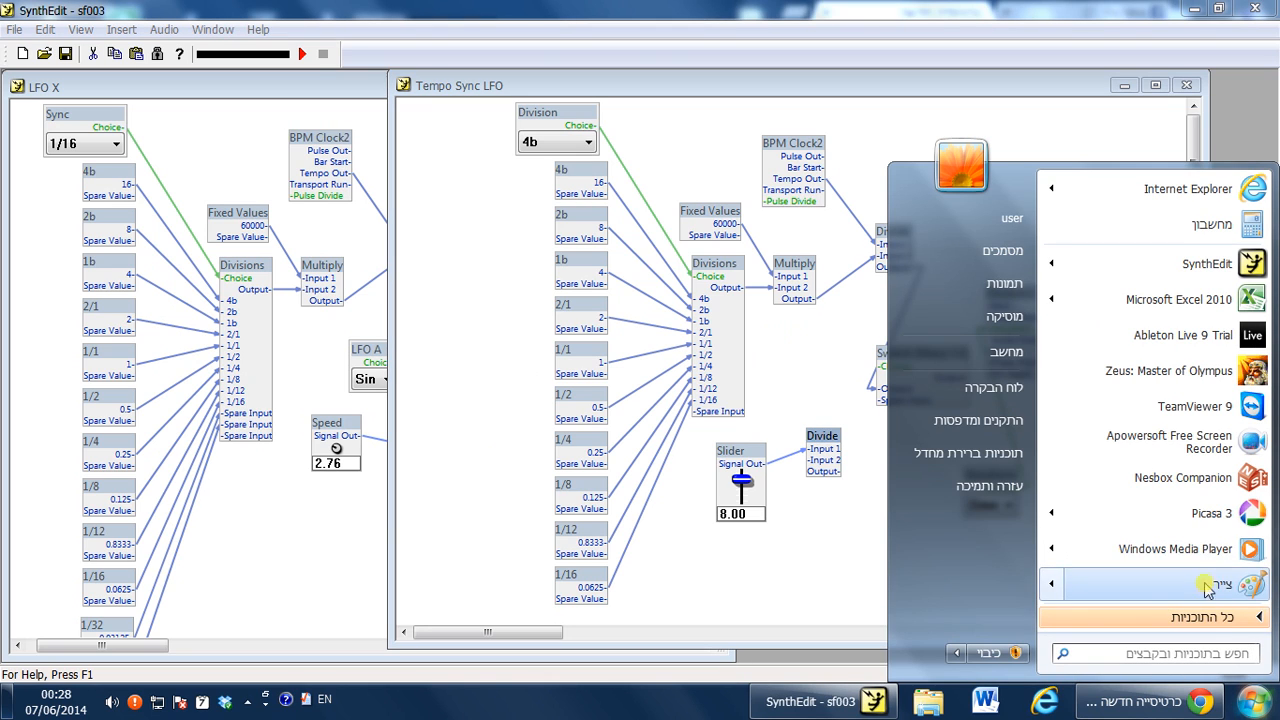
pyautogui.click(757, 594)
pyautogui.moveTo(744, 487); pyautogui.dragTo(783, 306)
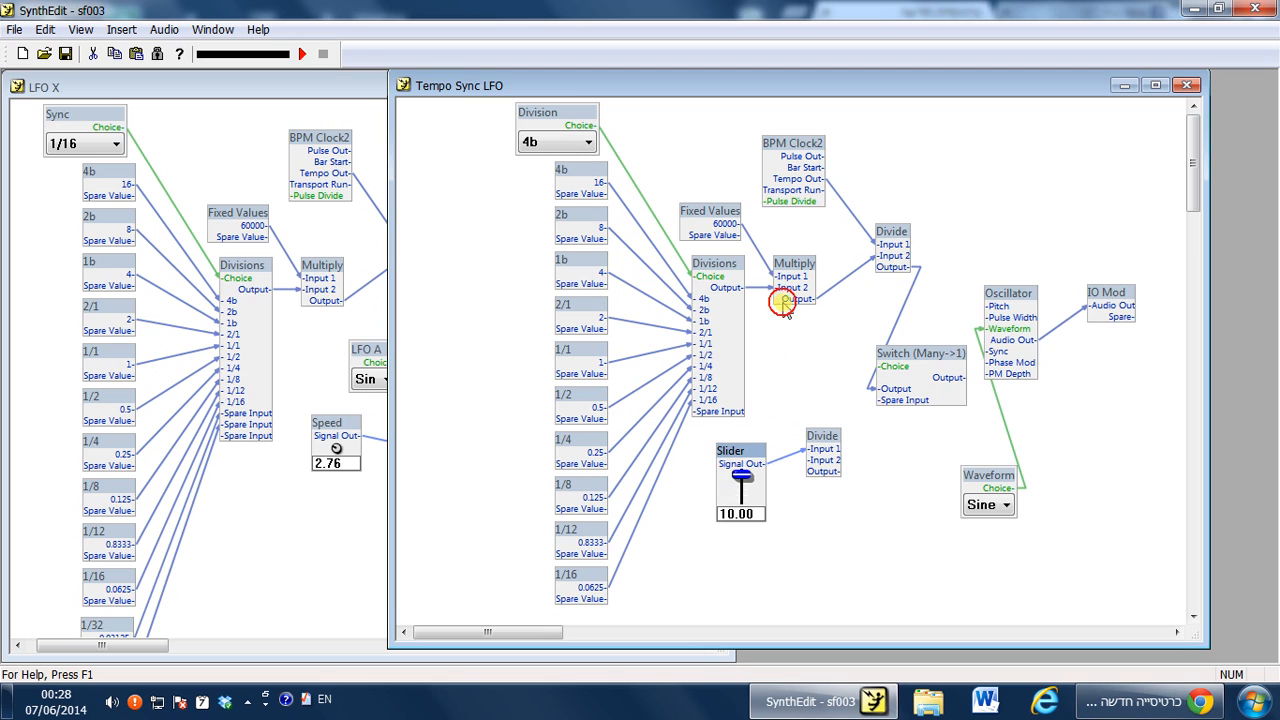
# In LFO X, nudge the Speed knob to 2.86 and move its Divide module slightly left.
pyautogui.click(288, 538)
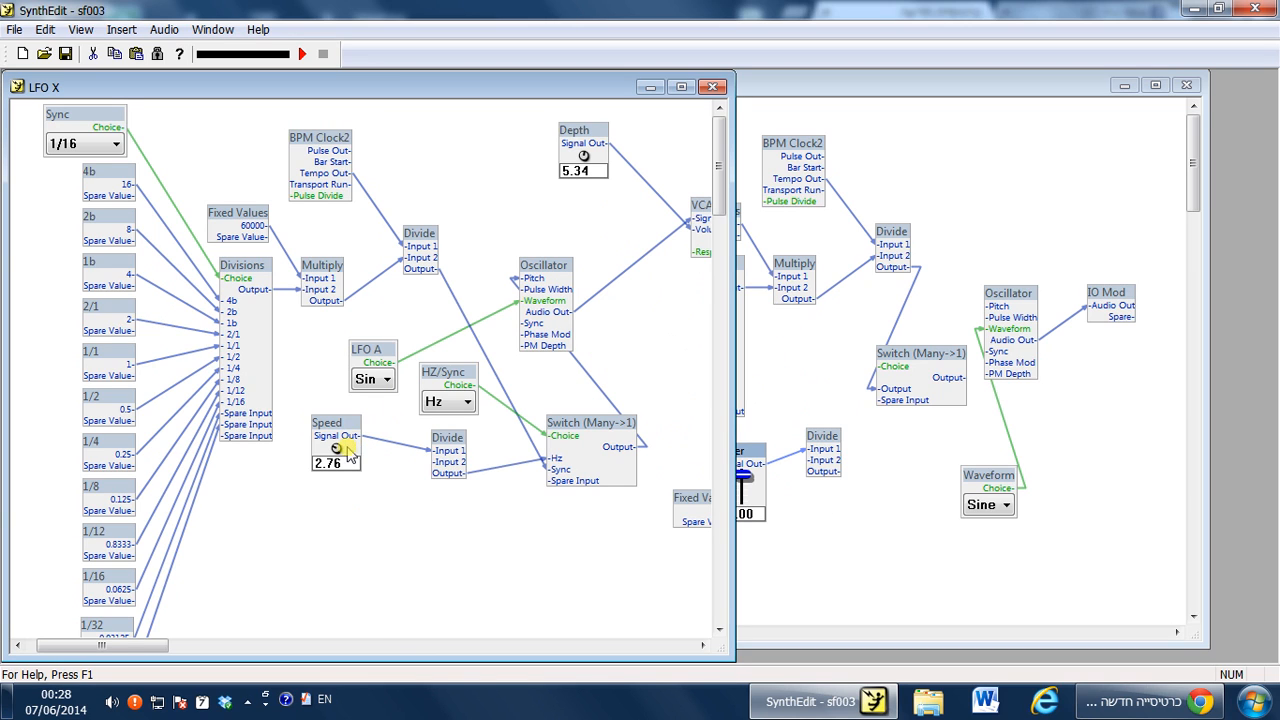
pyautogui.moveTo(346, 448); pyautogui.dragTo(346, 445)
pyautogui.moveTo(445, 440); pyautogui.dragTo(423, 440)
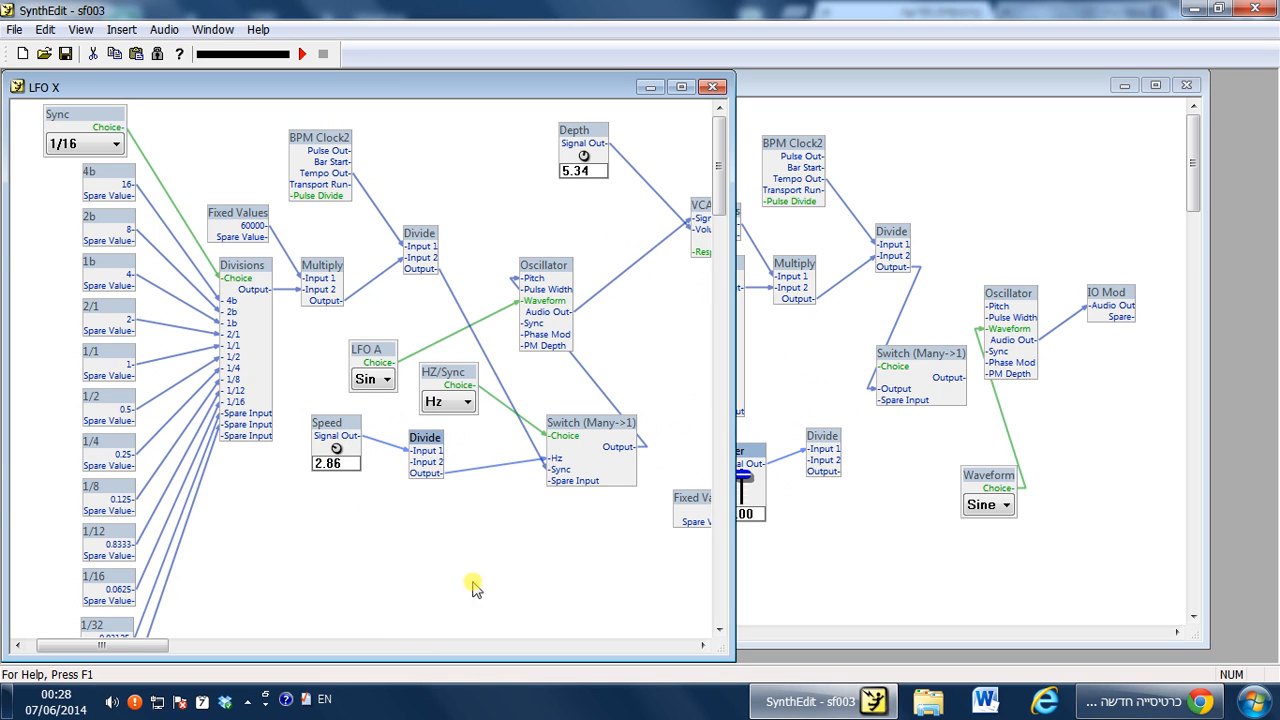
# Insert a Volt Meter control in LFO X and connect the Speed Divide's output to it.
pyautogui.rightClick(479, 538)
pyautogui.moveTo(541, 359)
pyautogui.moveTo(698, 315)
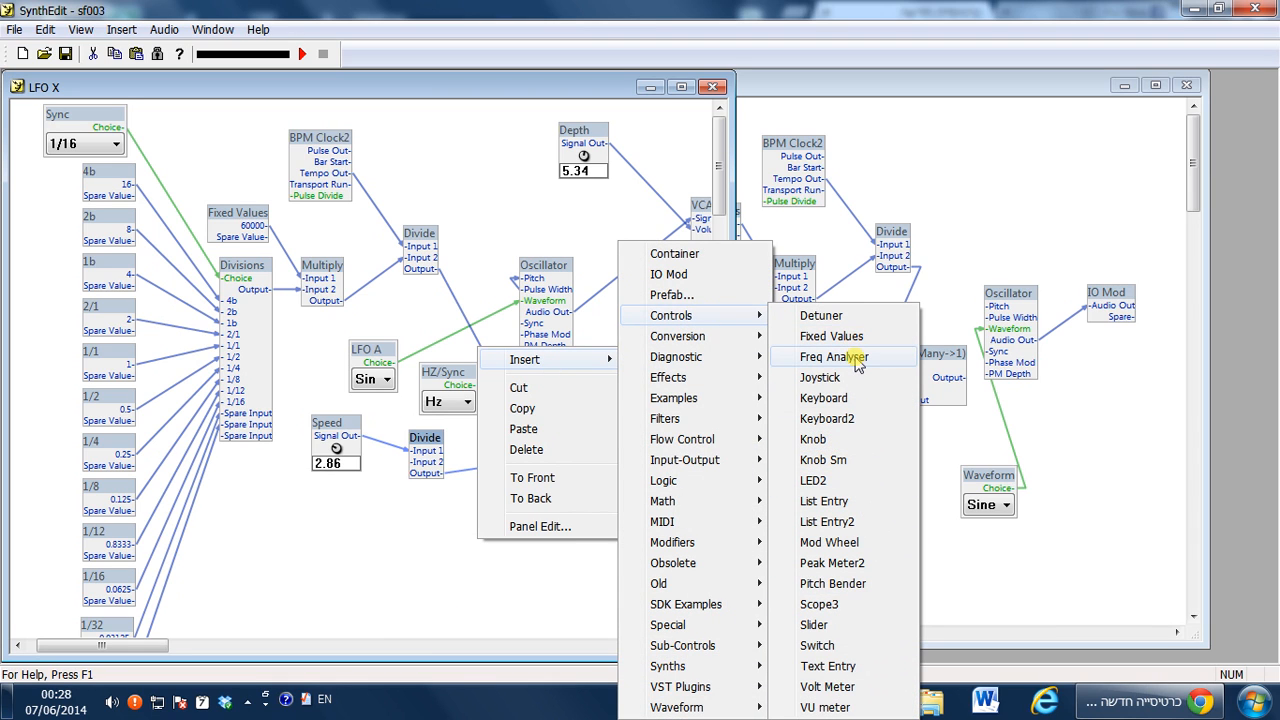
pyautogui.click(843, 687)
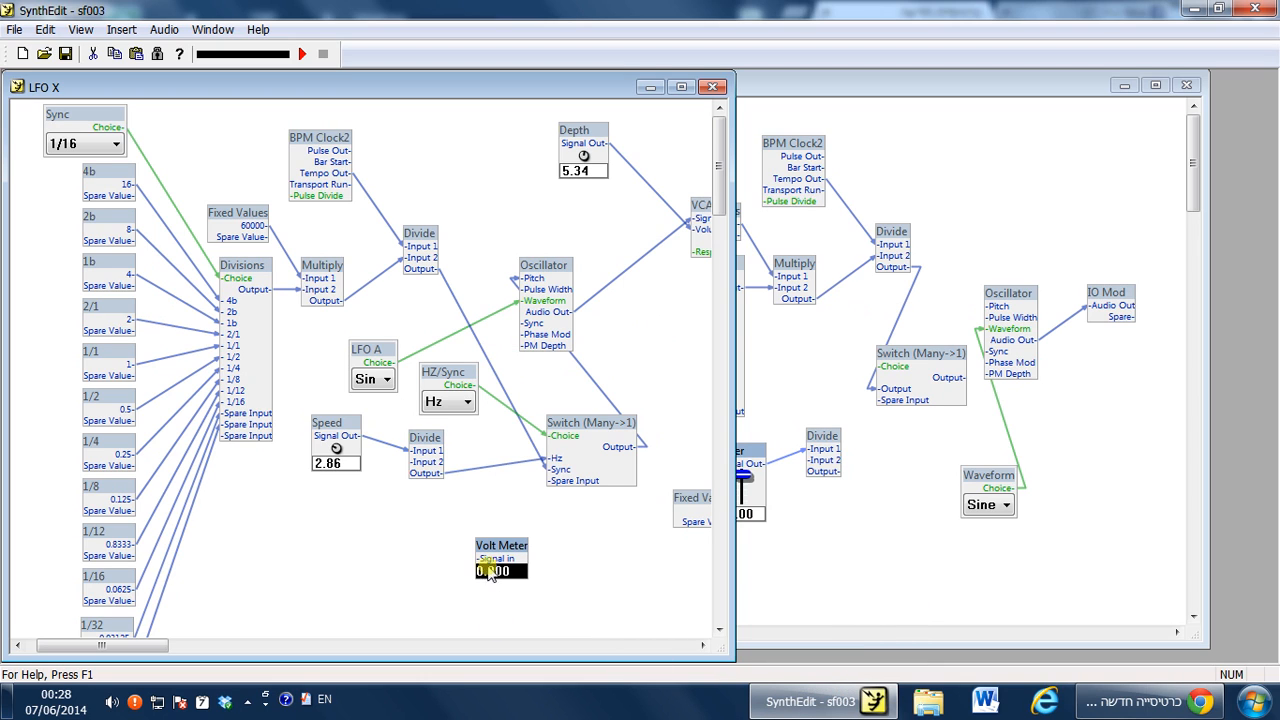
pyautogui.moveTo(483, 568); pyautogui.dragTo(440, 480)
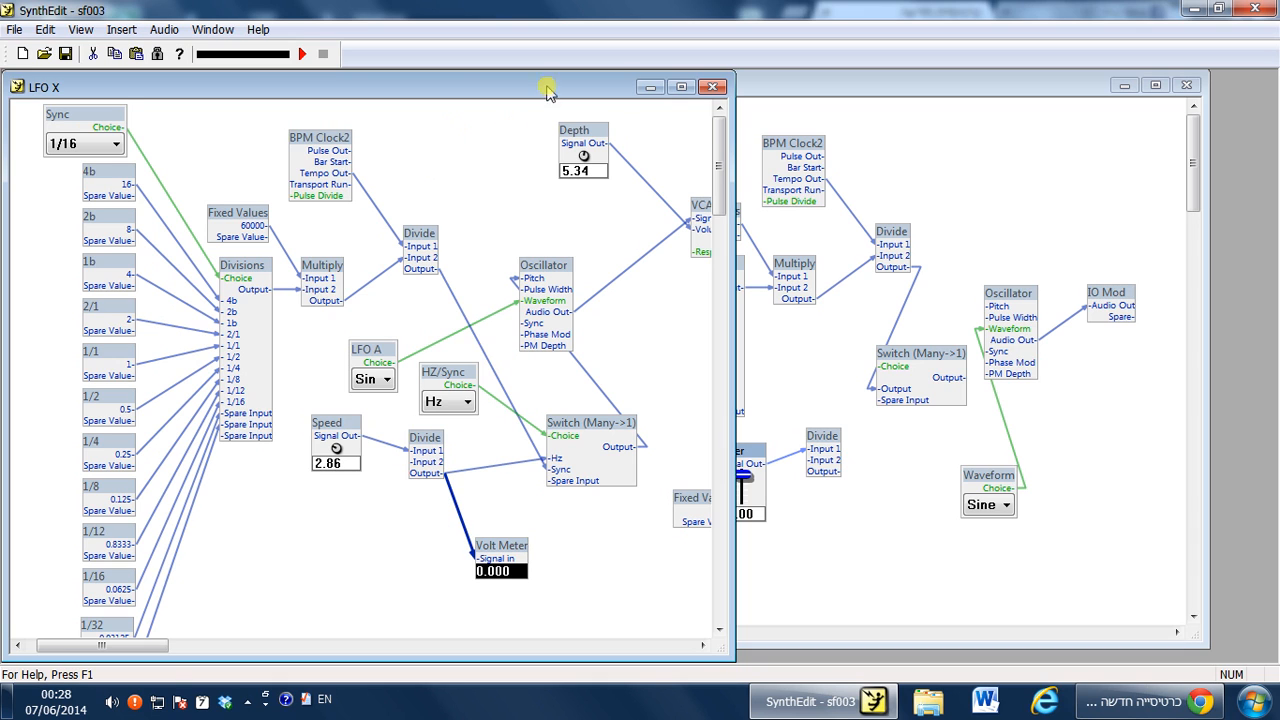
# Start audio processing, dismiss the MIDI ports reminder, and turn LFO X's Speed knob to 9.00.
pyautogui.click(301, 54)
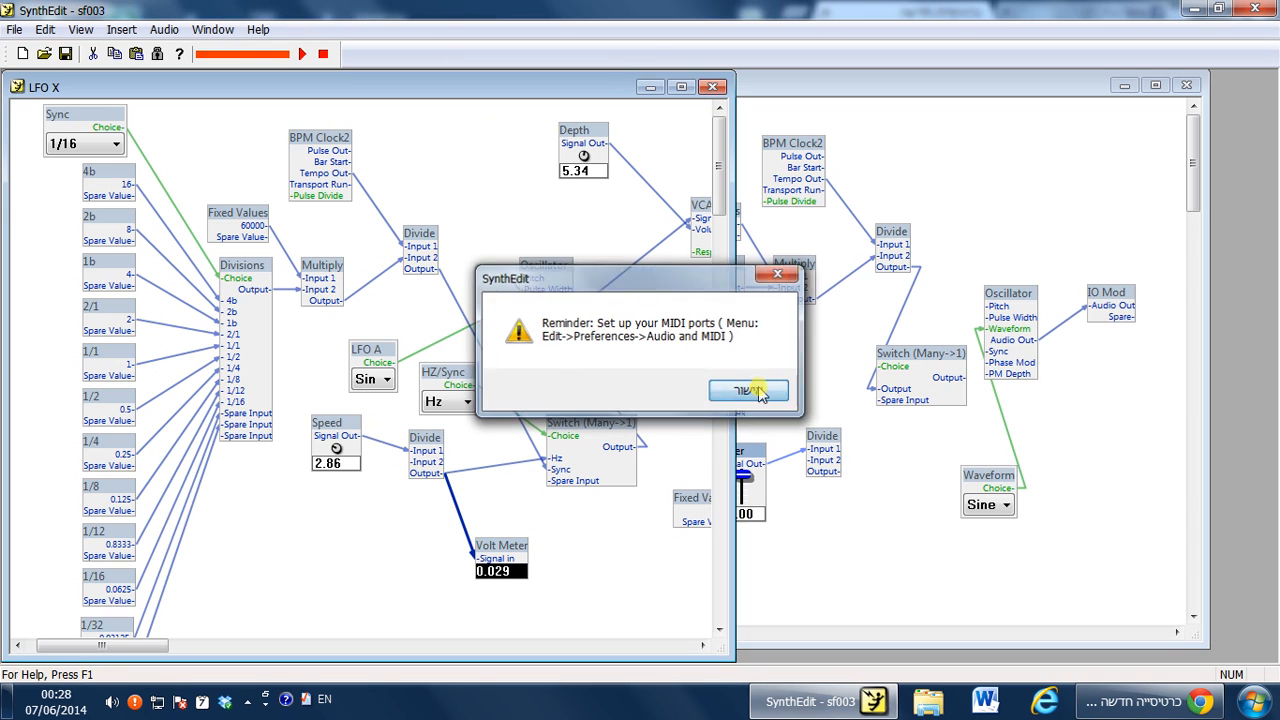
pyautogui.click(749, 386)
pyautogui.moveTo(333, 448); pyautogui.dragTo(424, 170)
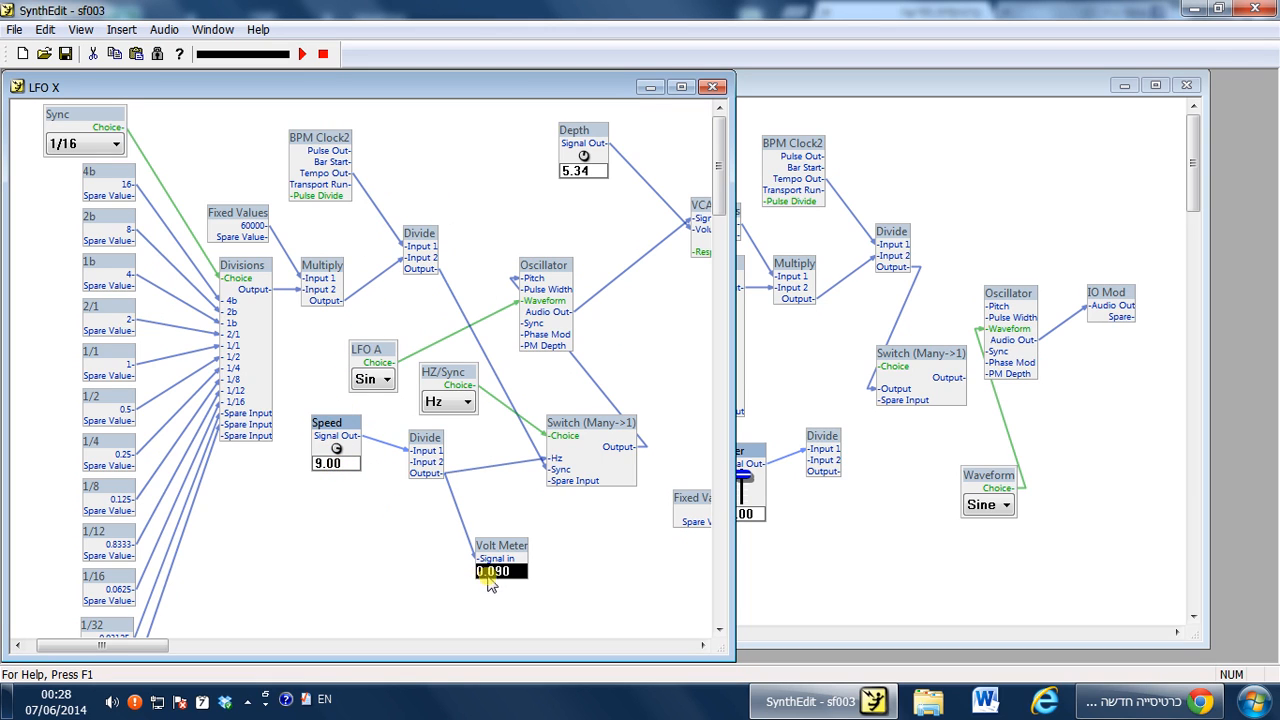
# Launch Calculator from the Start menu search and move its window aside.
pyautogui.click(1253, 700)
pyautogui.write('c')
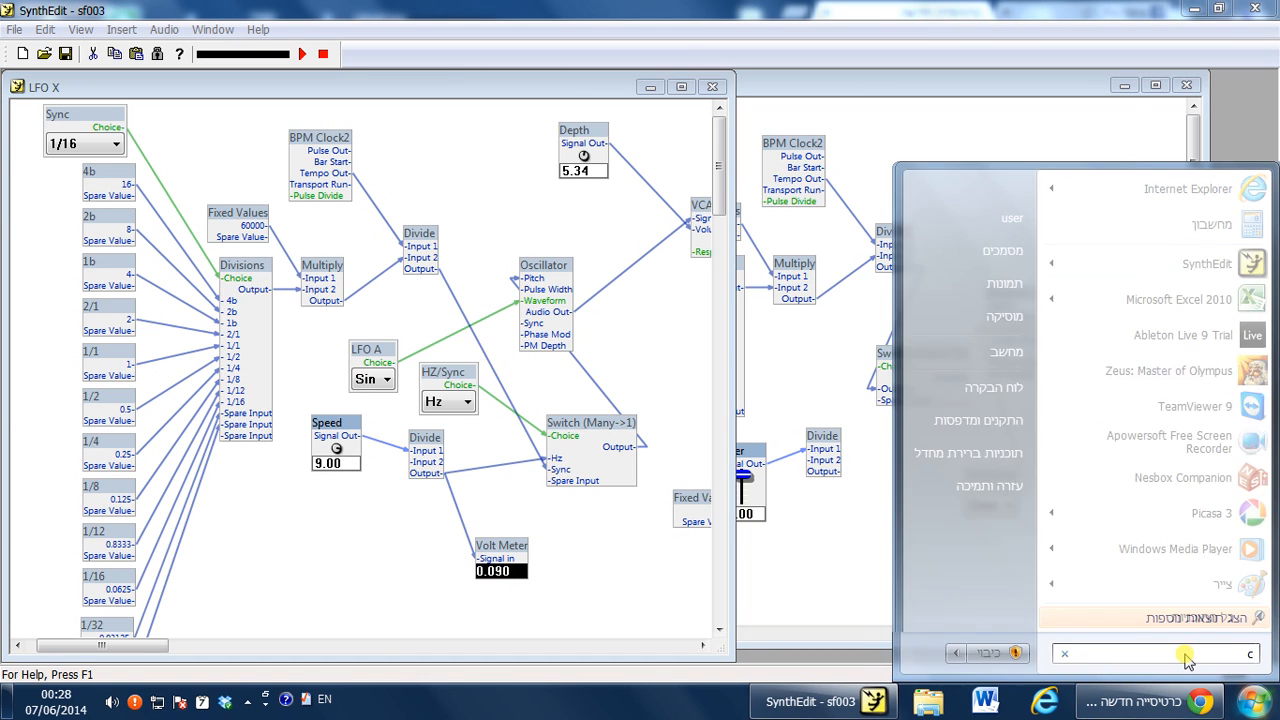
pyautogui.write('alc')
pyautogui.press('Return')
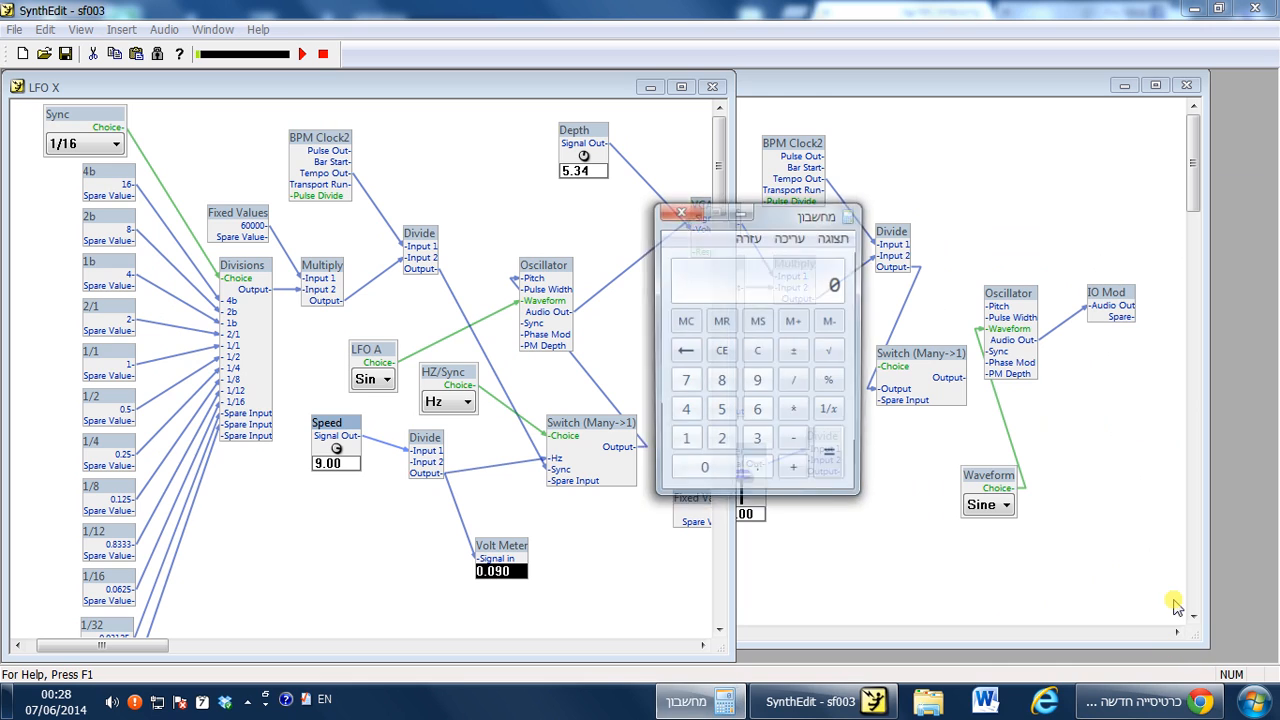
pyautogui.moveTo(760, 222); pyautogui.dragTo(1060, 262)
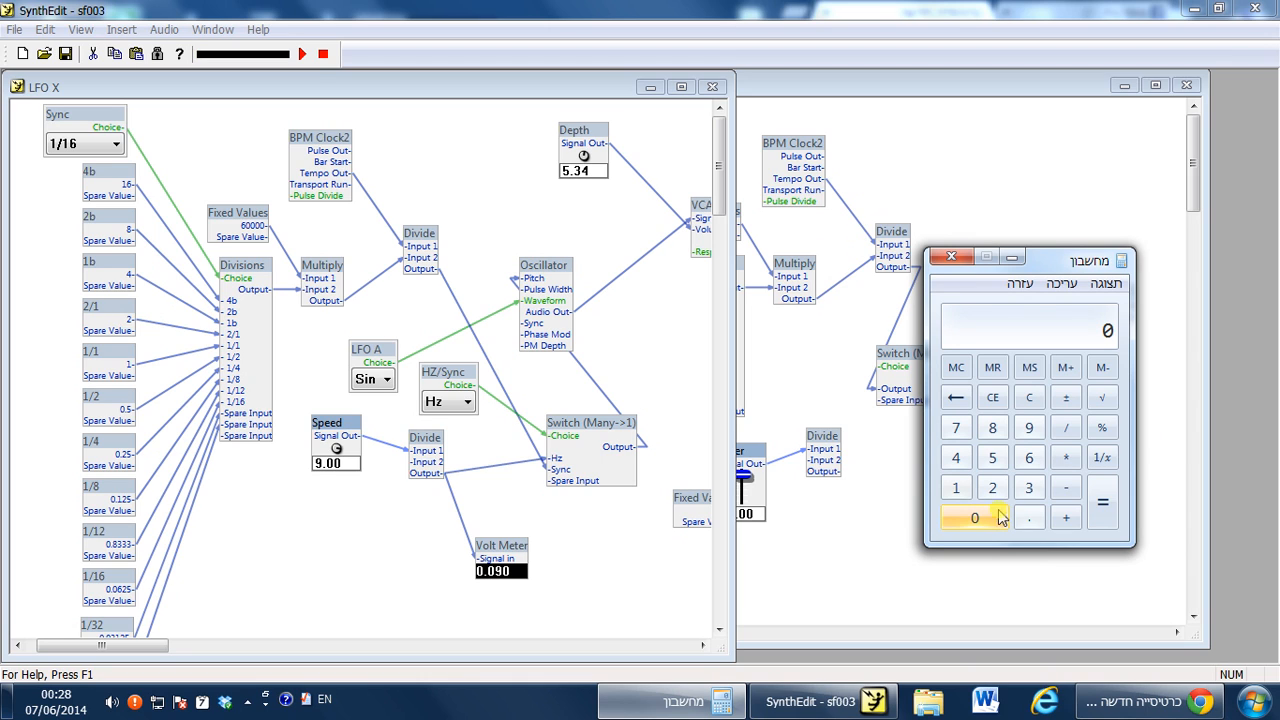
# Compute 0.09 × 1000 in Calculator and close it.
pyautogui.click(1029, 517)
pyautogui.click(1029, 427)
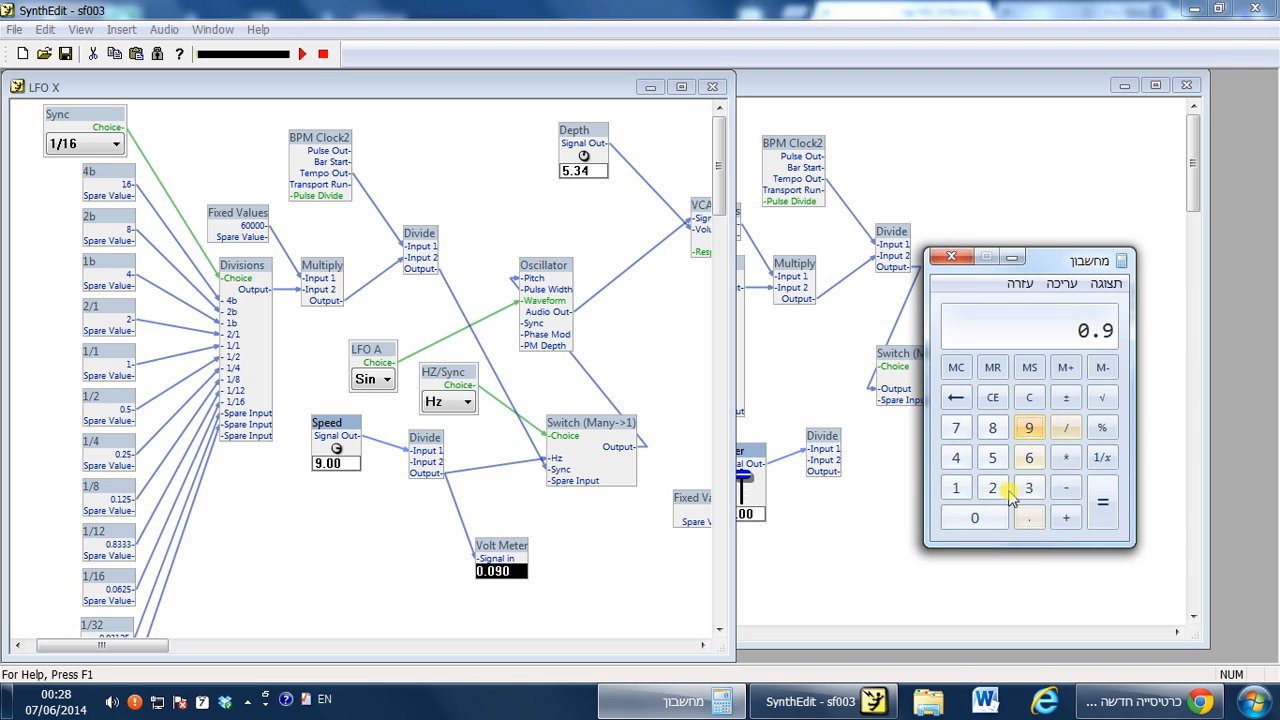
pyautogui.click(1027, 402)
pyautogui.click(1031, 518)
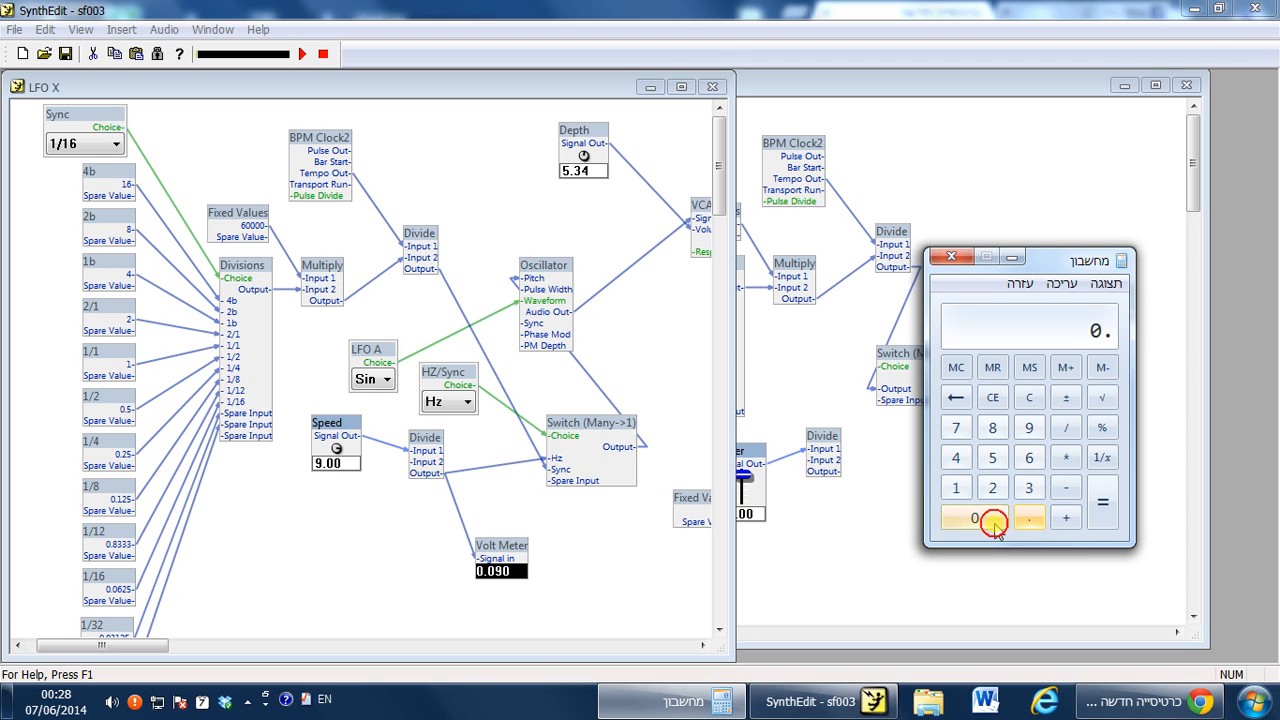
pyautogui.click(994, 520)
pyautogui.click(1029, 427)
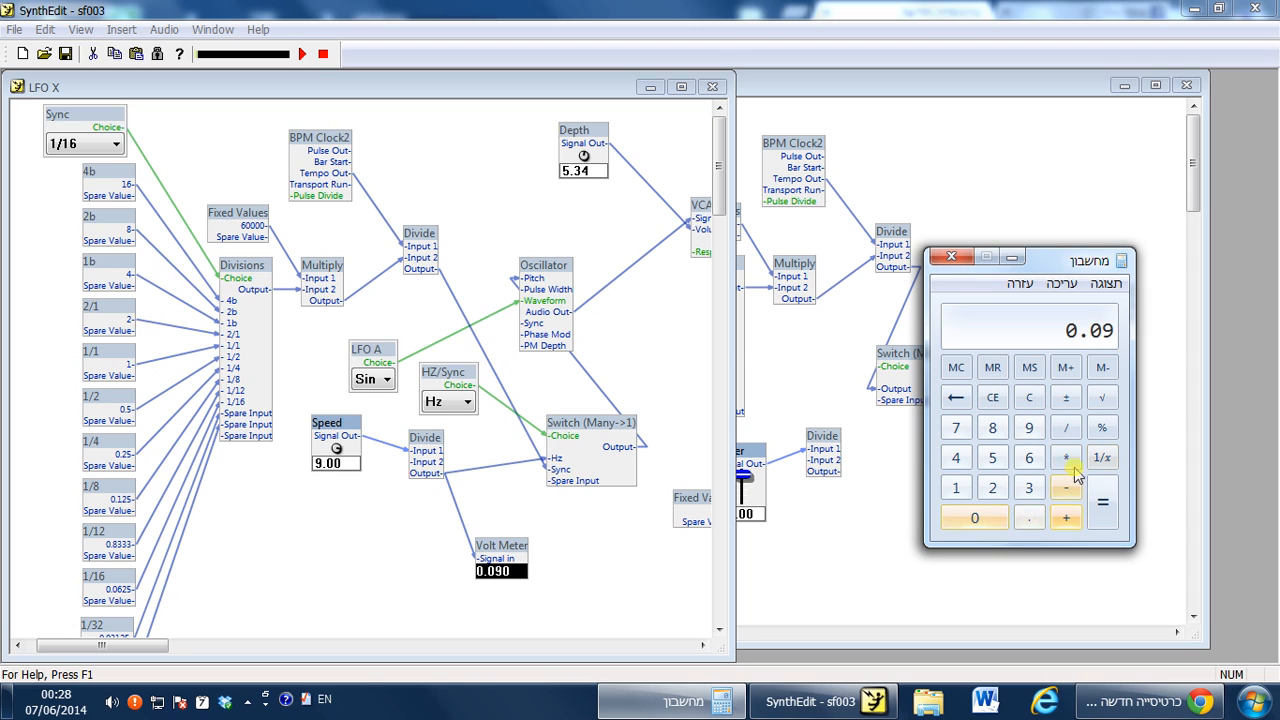
pyautogui.click(1070, 462)
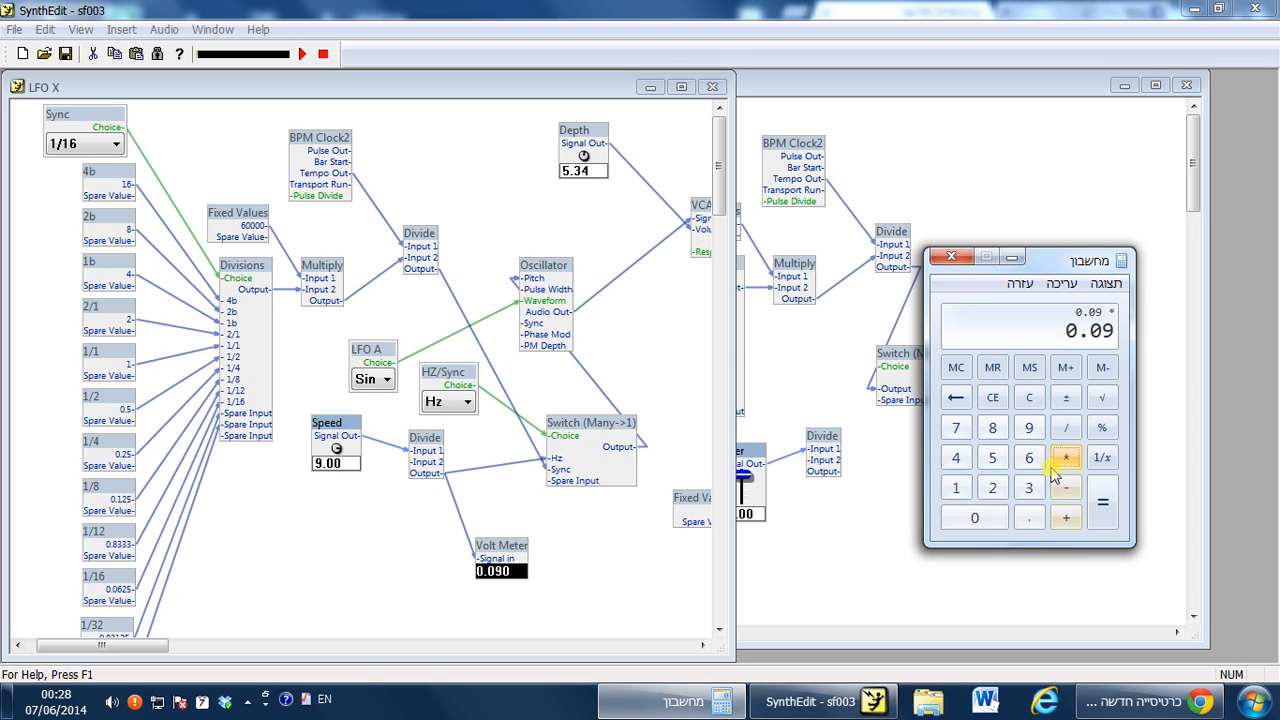
pyautogui.click(955, 488)
pyautogui.click(975, 518)
pyautogui.click(975, 518)
pyautogui.click(975, 518)
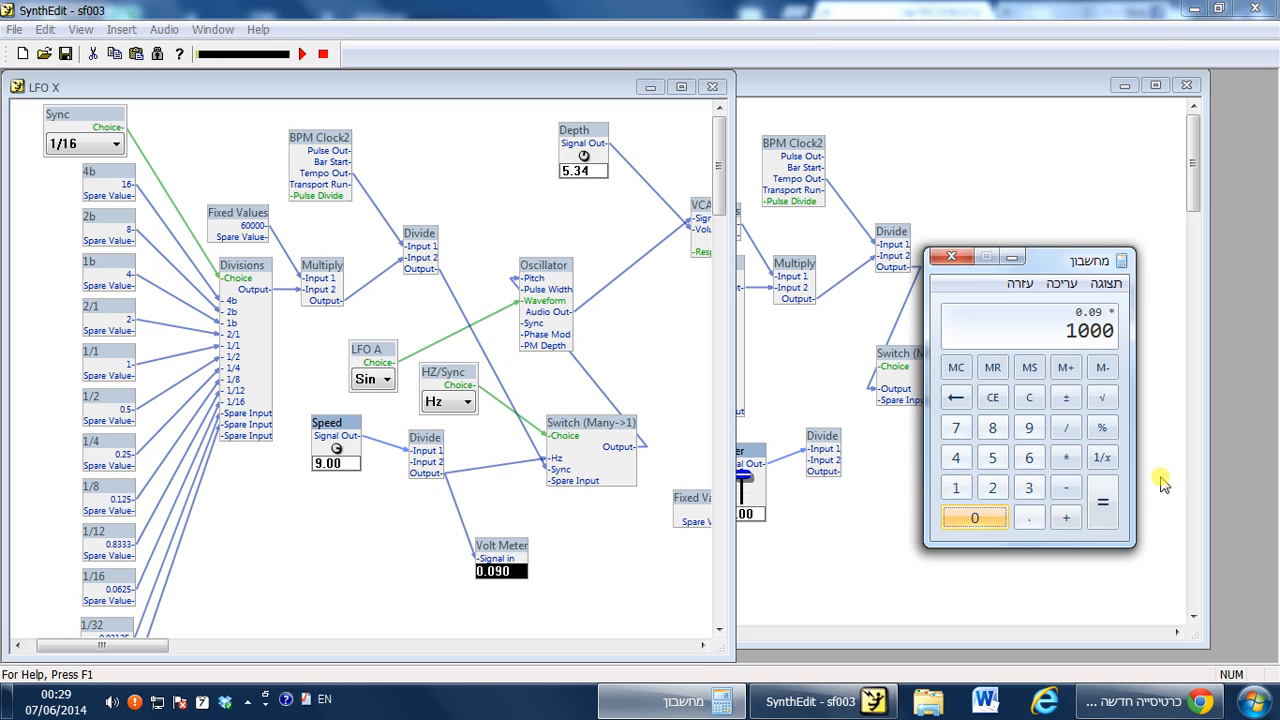
pyautogui.click(1105, 500)
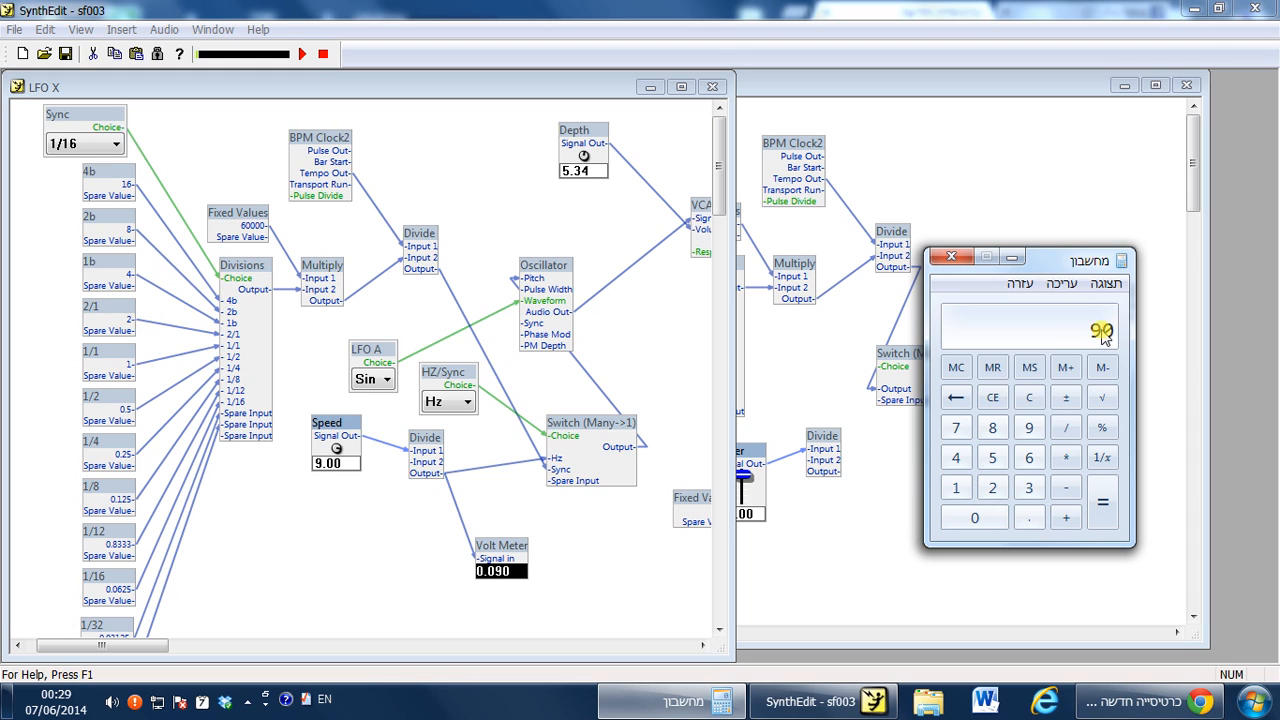
pyautogui.click(952, 259)
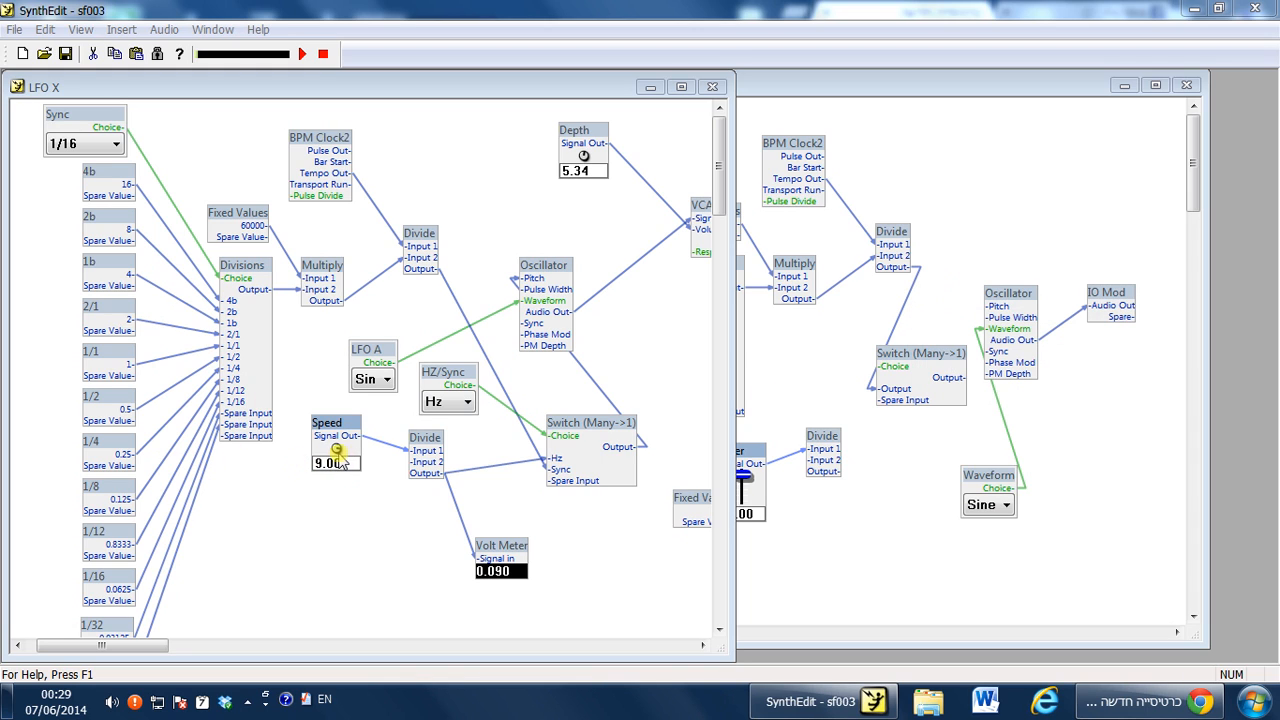
# Turn LFO X's Speed knob up to 10.00 and then down to 0.000.
pyautogui.moveTo(338, 451); pyautogui.dragTo(360, 336)
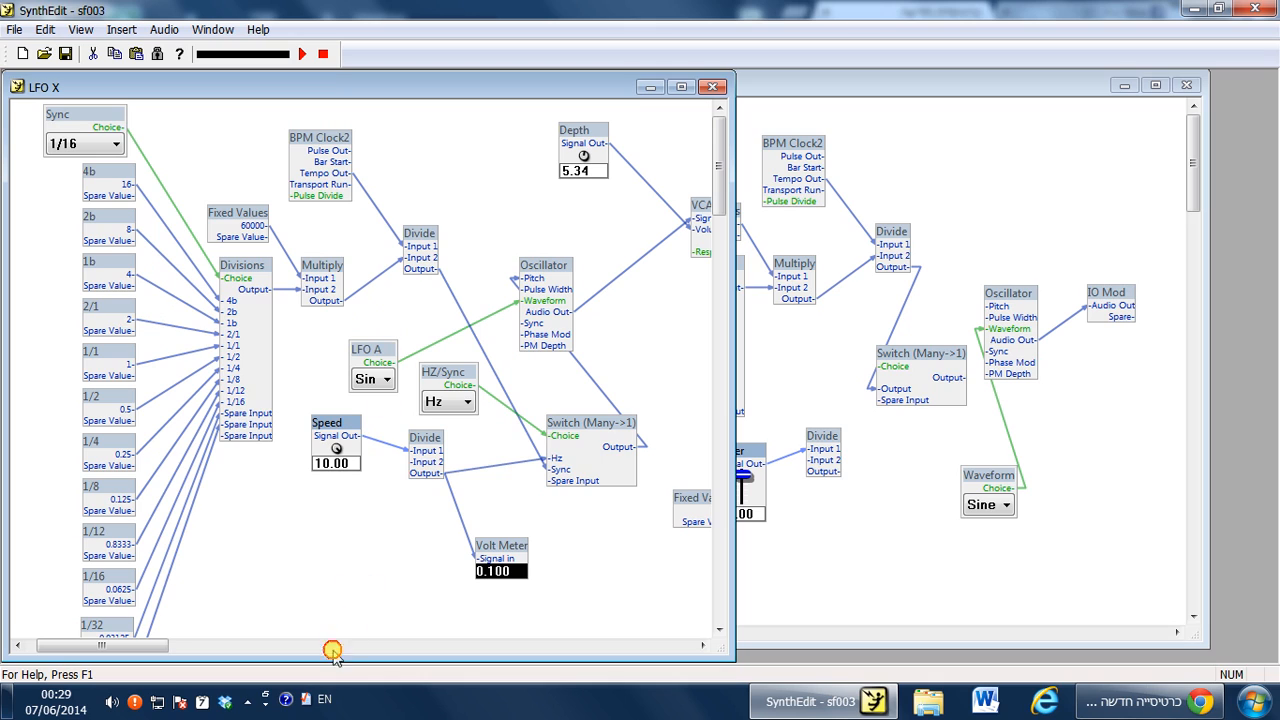
pyautogui.moveTo(336, 448); pyautogui.dragTo(362, 628)
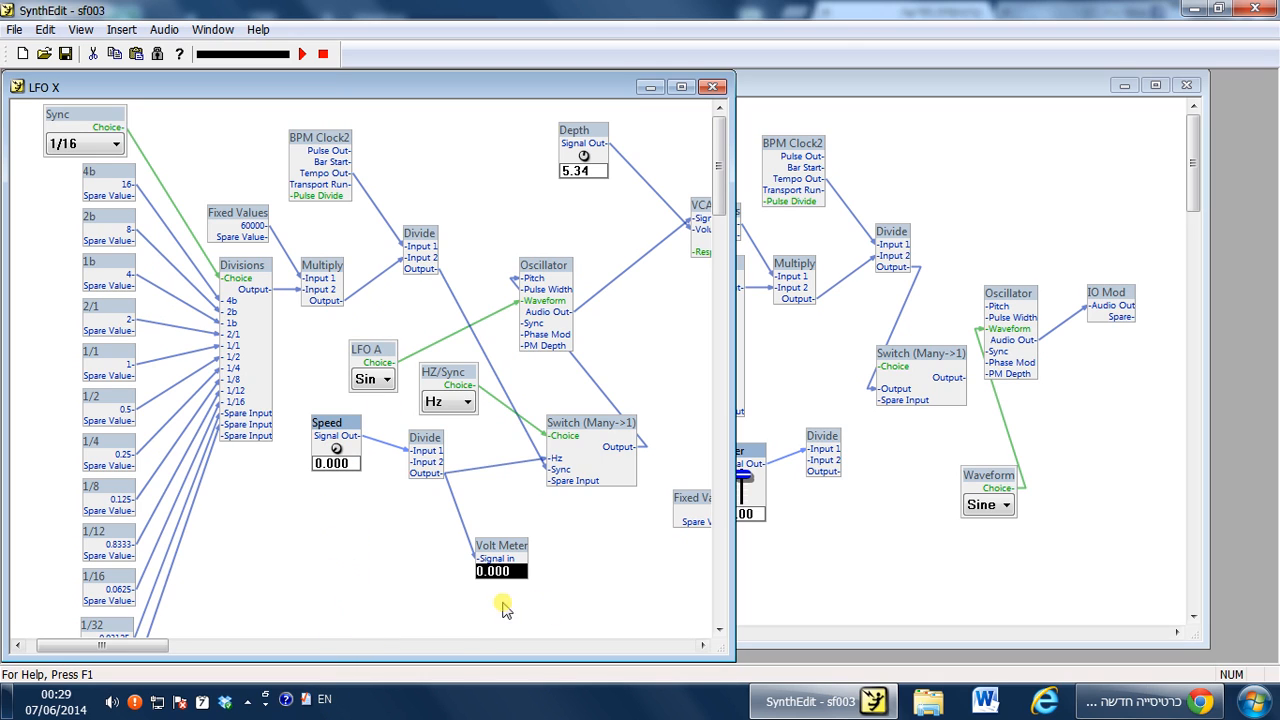
# Delete the Volt Meter and rearrange LFO X's Speed knob and Divide modules lower.
pyautogui.moveTo(512, 557); pyautogui.dragTo(527, 538)
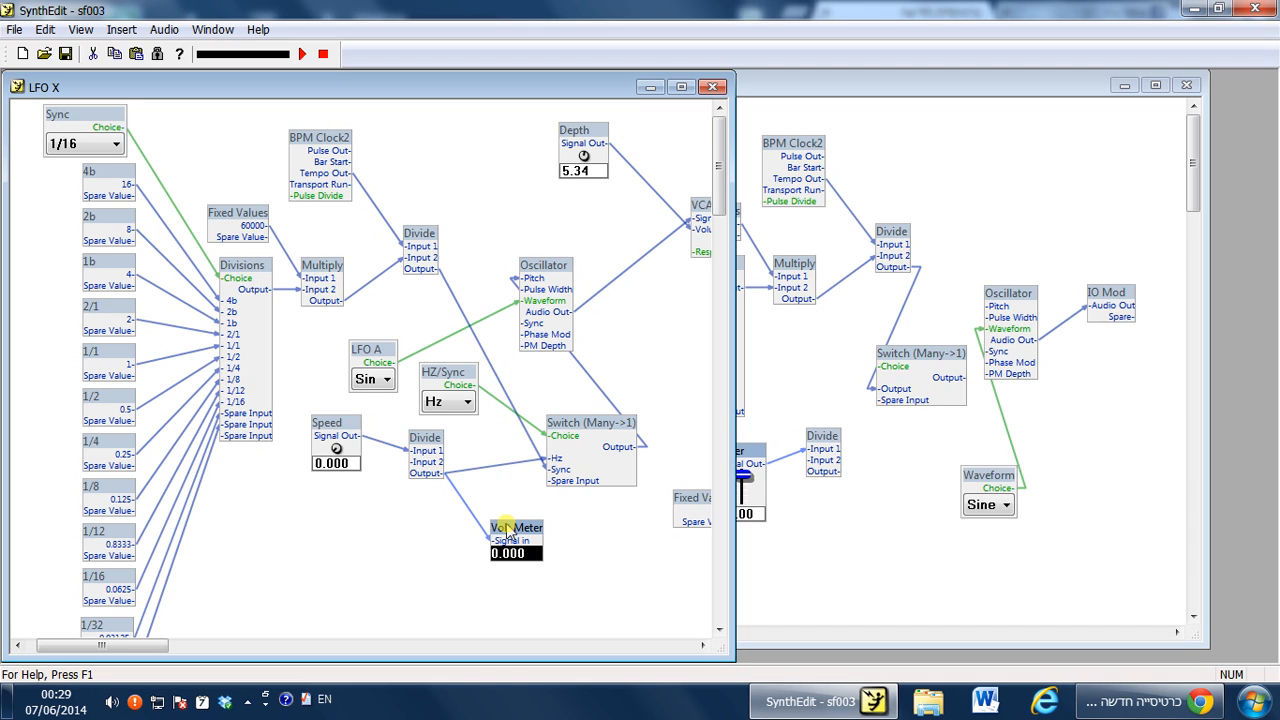
pyautogui.moveTo(502, 524); pyautogui.dragTo(484, 503)
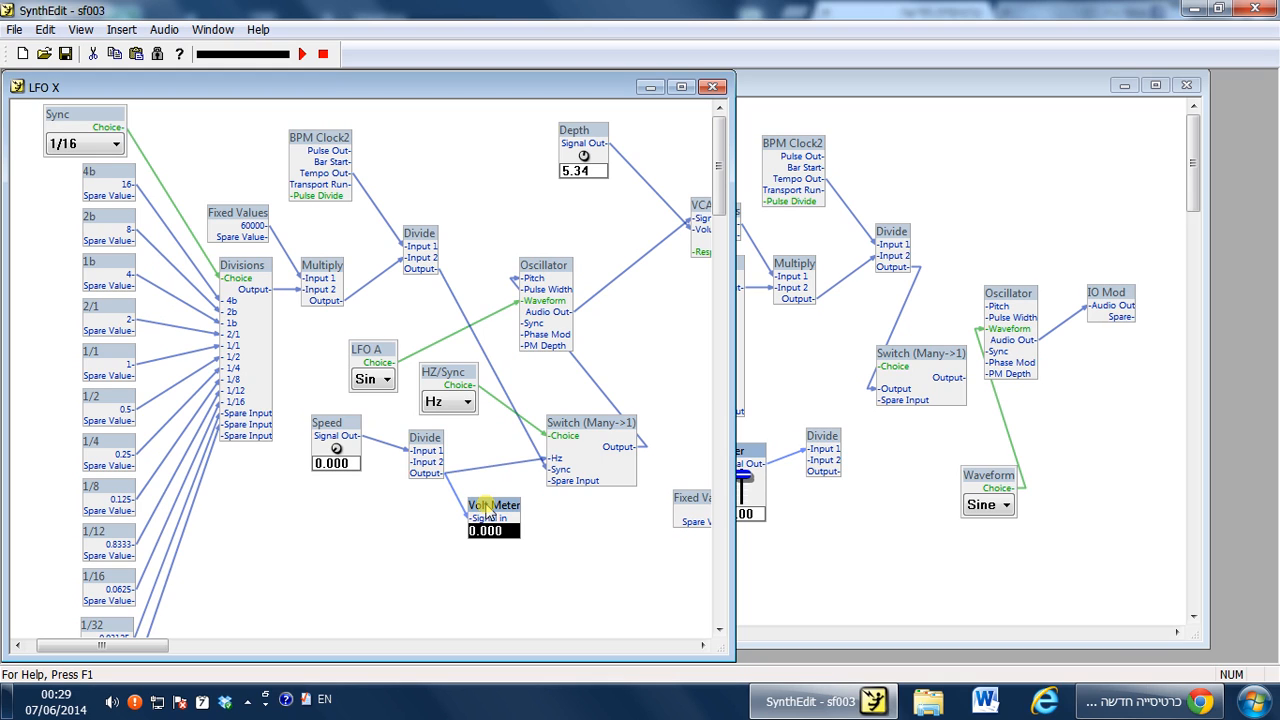
pyautogui.press('Delete')
pyautogui.moveTo(430, 452); pyautogui.dragTo(422, 452)
pyautogui.moveTo(350, 427); pyautogui.dragTo(348, 459)
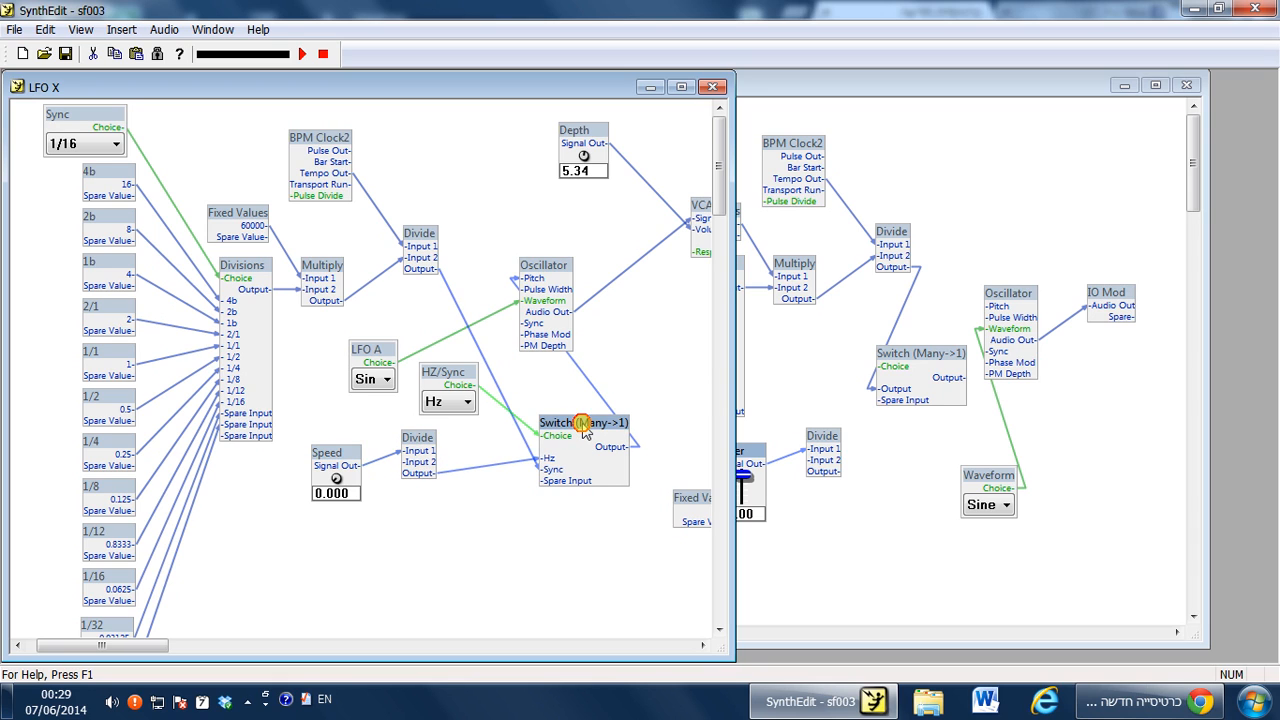
# Move the new Divide in Tempo Sync LFO slightly down and right.
pyautogui.click(950, 484)
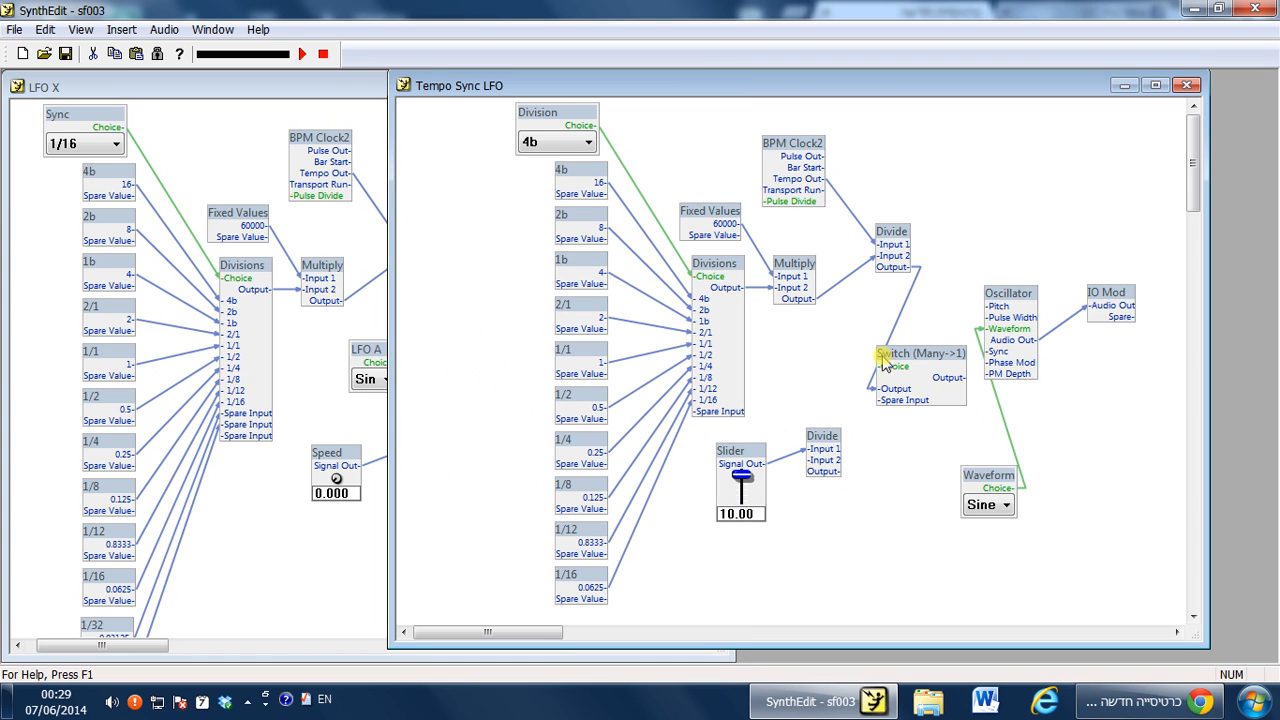
pyautogui.moveTo(825, 448); pyautogui.dragTo(838, 458)
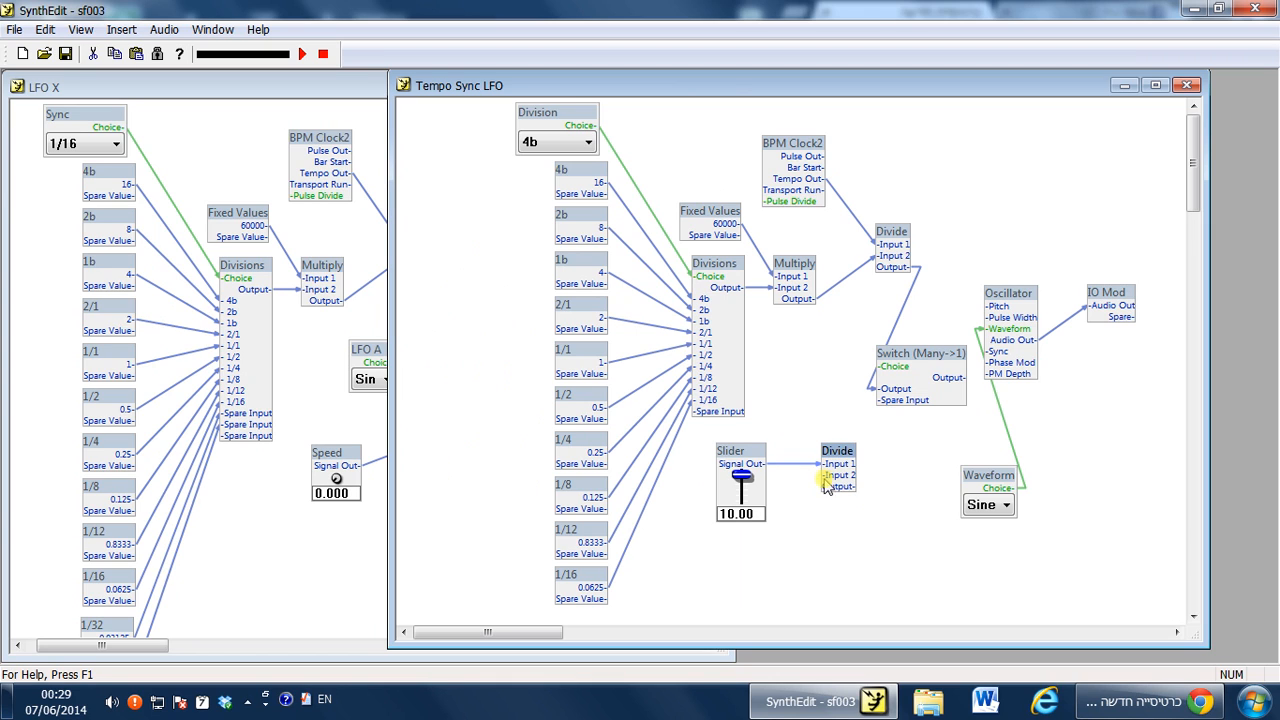
# Inspect the new Divide's input properties and wire its output into the Switch (Many->1) input.
pyautogui.rightClick(830, 470)
pyautogui.click(903, 440)
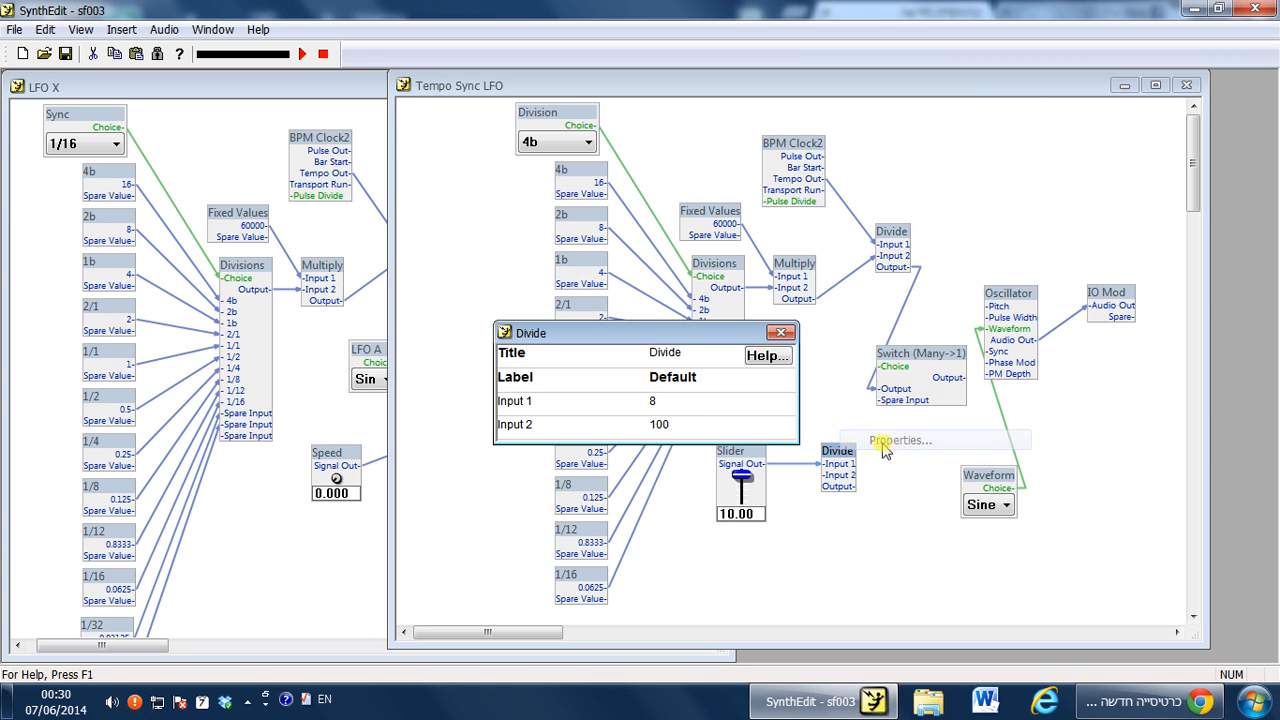
pyautogui.click(688, 428)
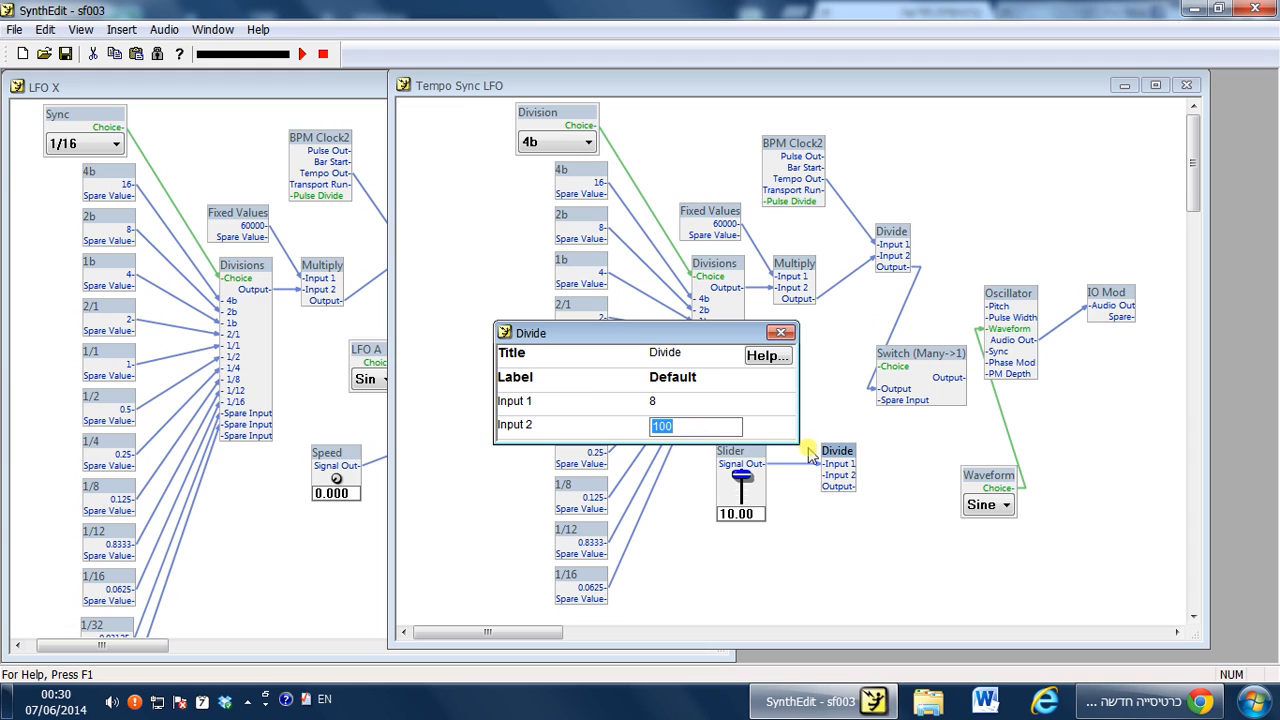
pyautogui.click(781, 332)
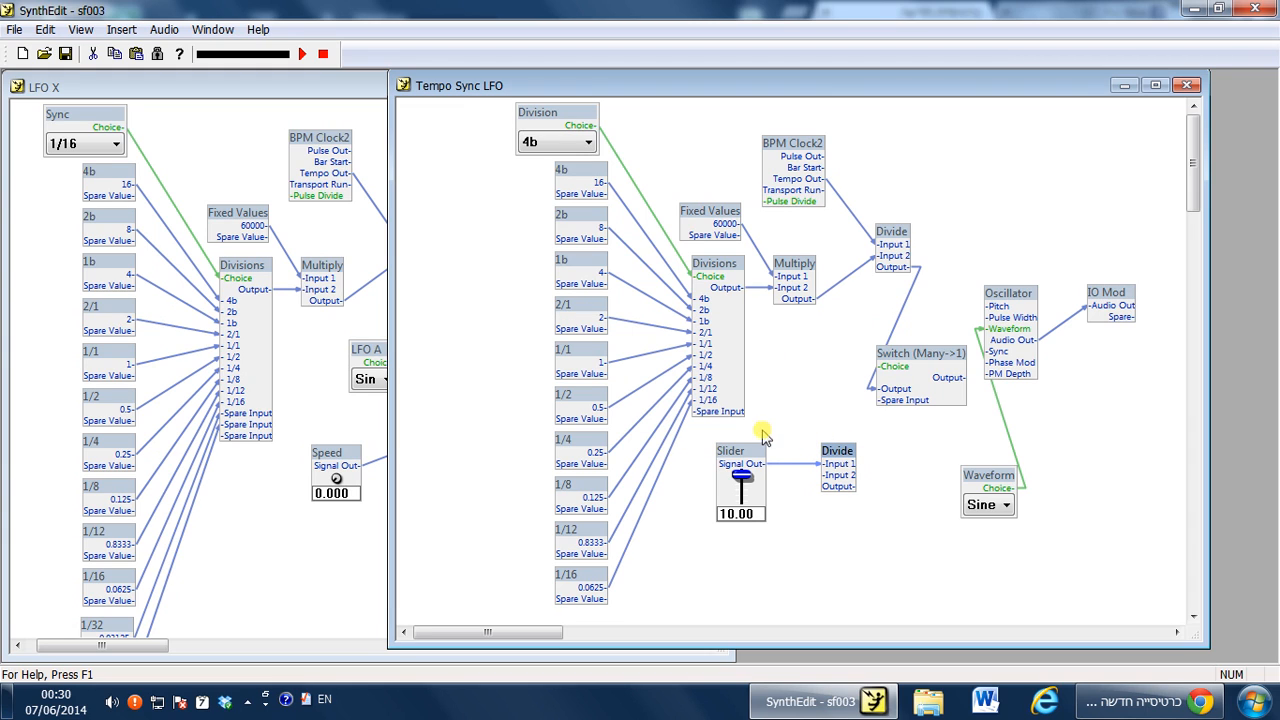
pyautogui.moveTo(842, 452); pyautogui.dragTo(929, 350)
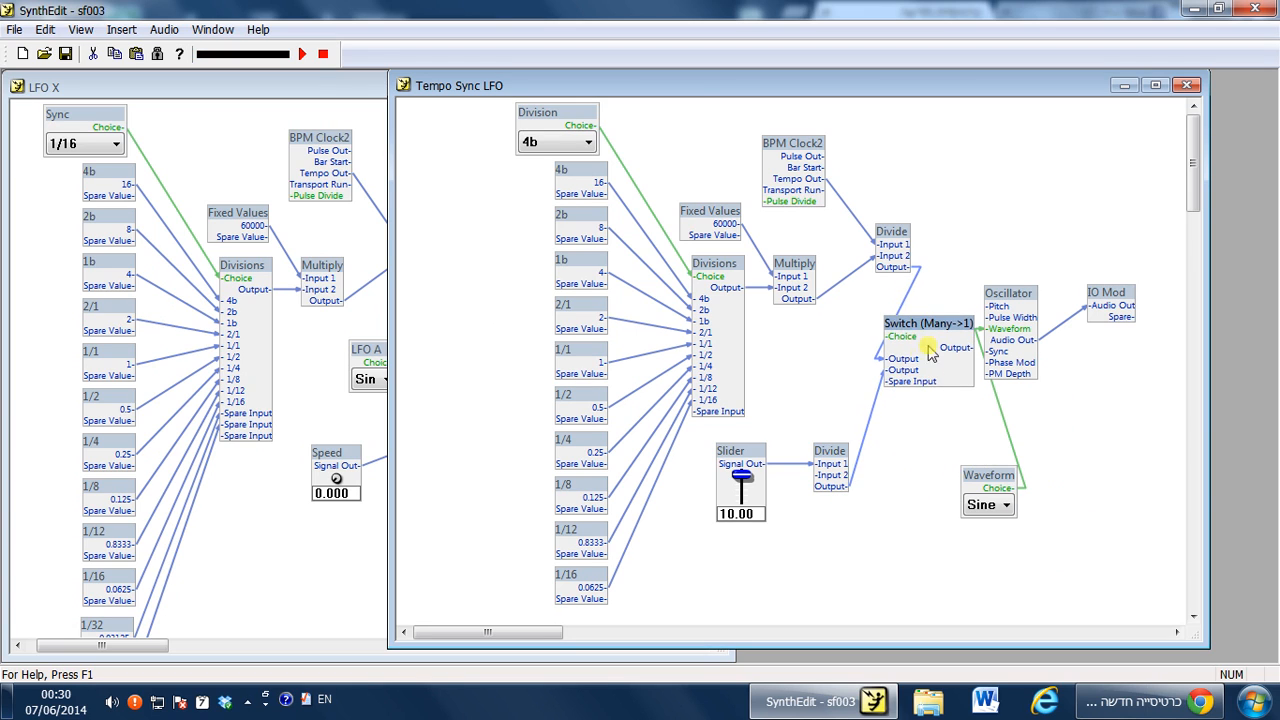
# Rename the Switch (Many->1) inputs to Sync and Hz.
pyautogui.rightClick(921, 324)
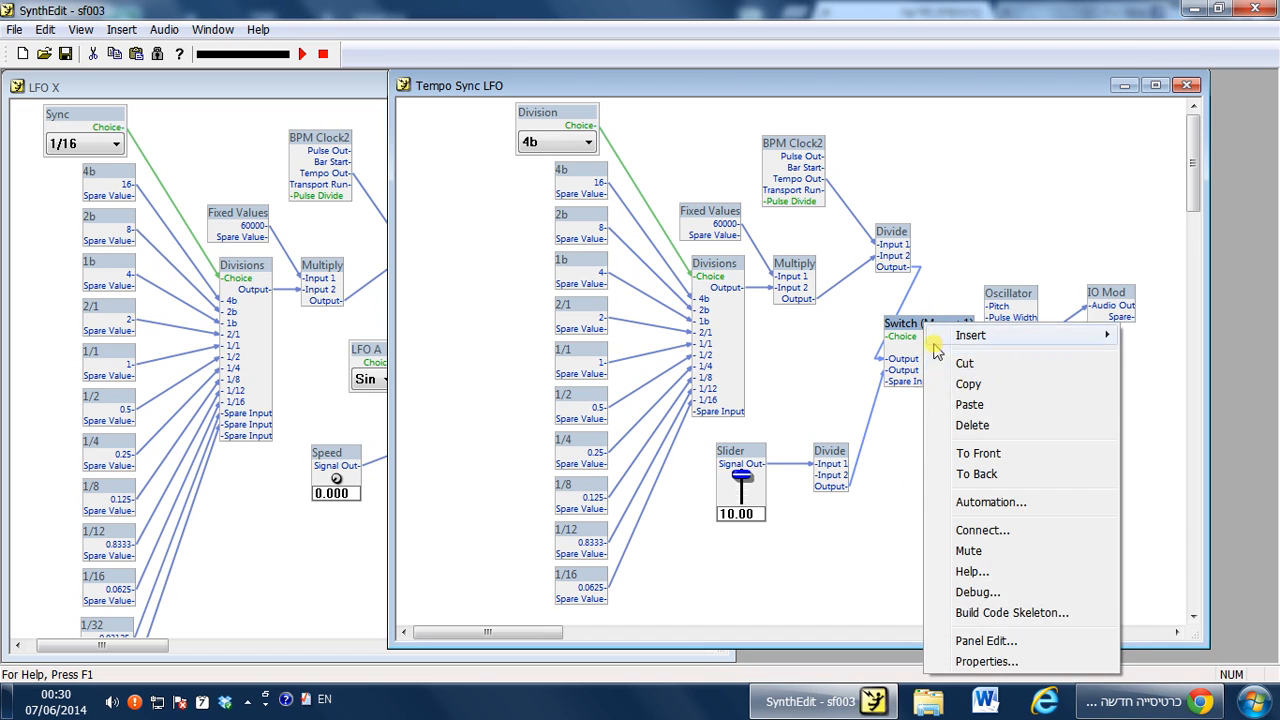
pyautogui.click(968, 661)
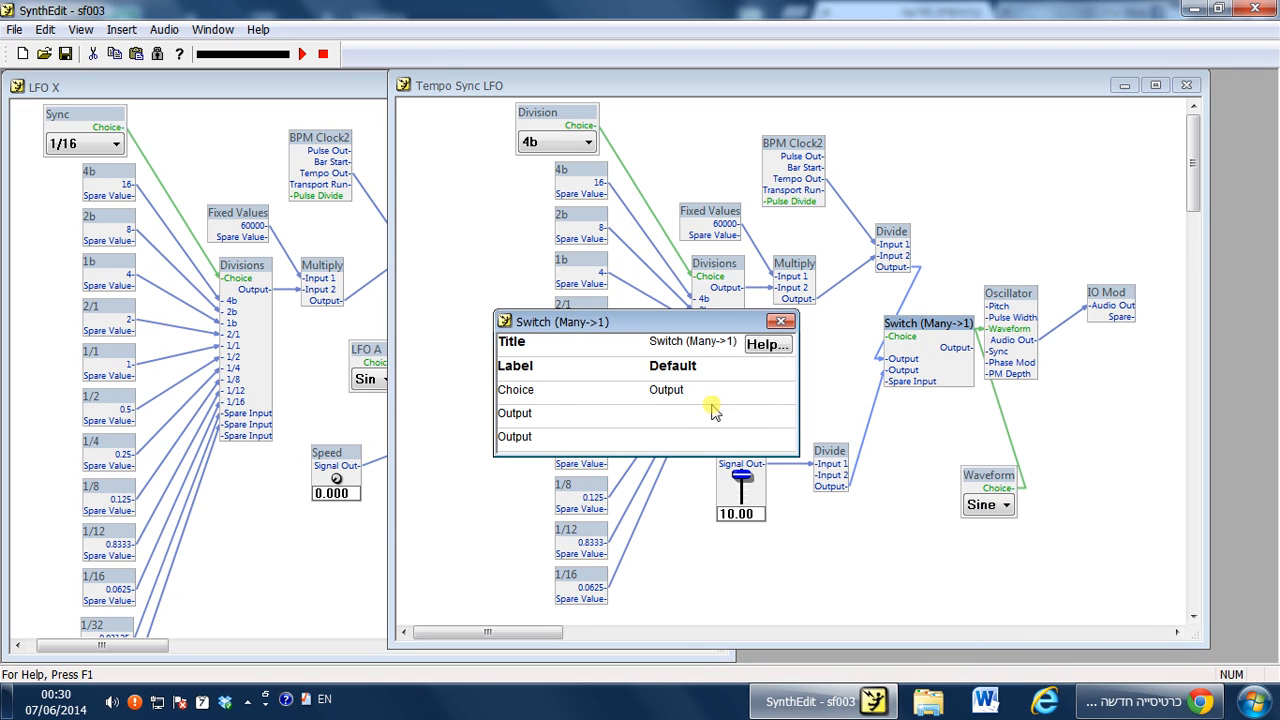
pyautogui.click(540, 417)
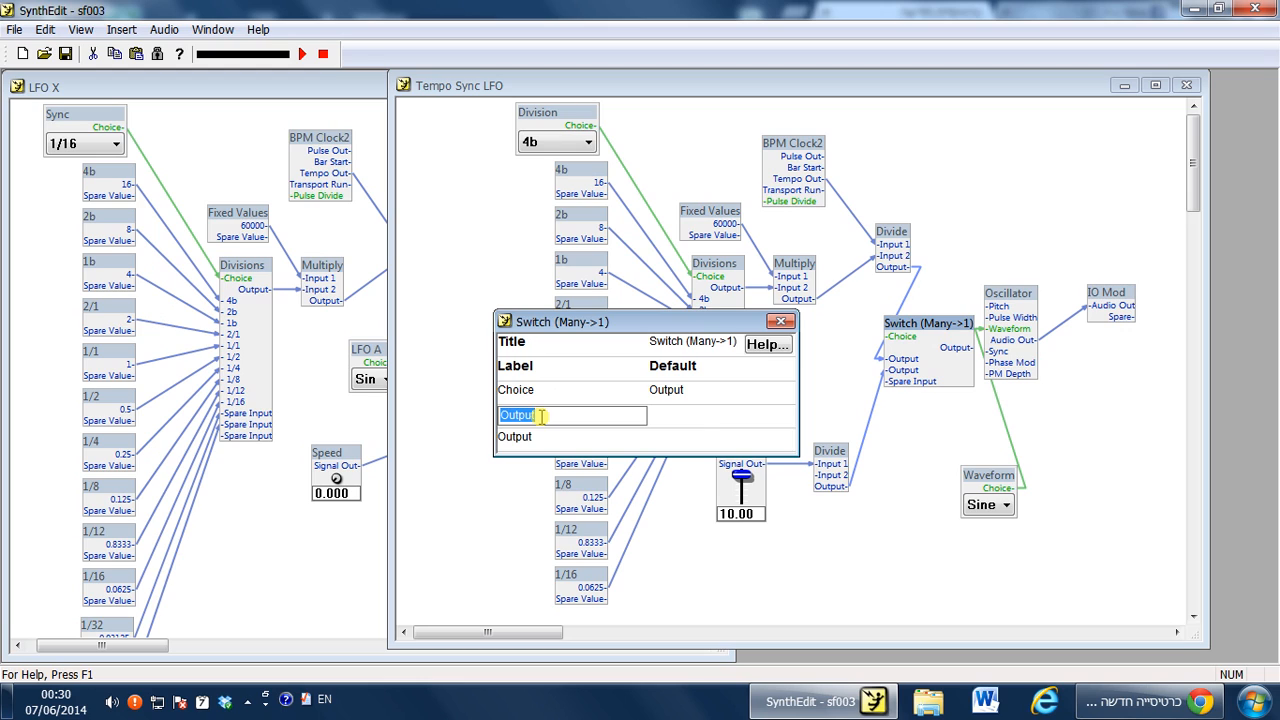
pyautogui.write('Sync')
pyautogui.press('Return')
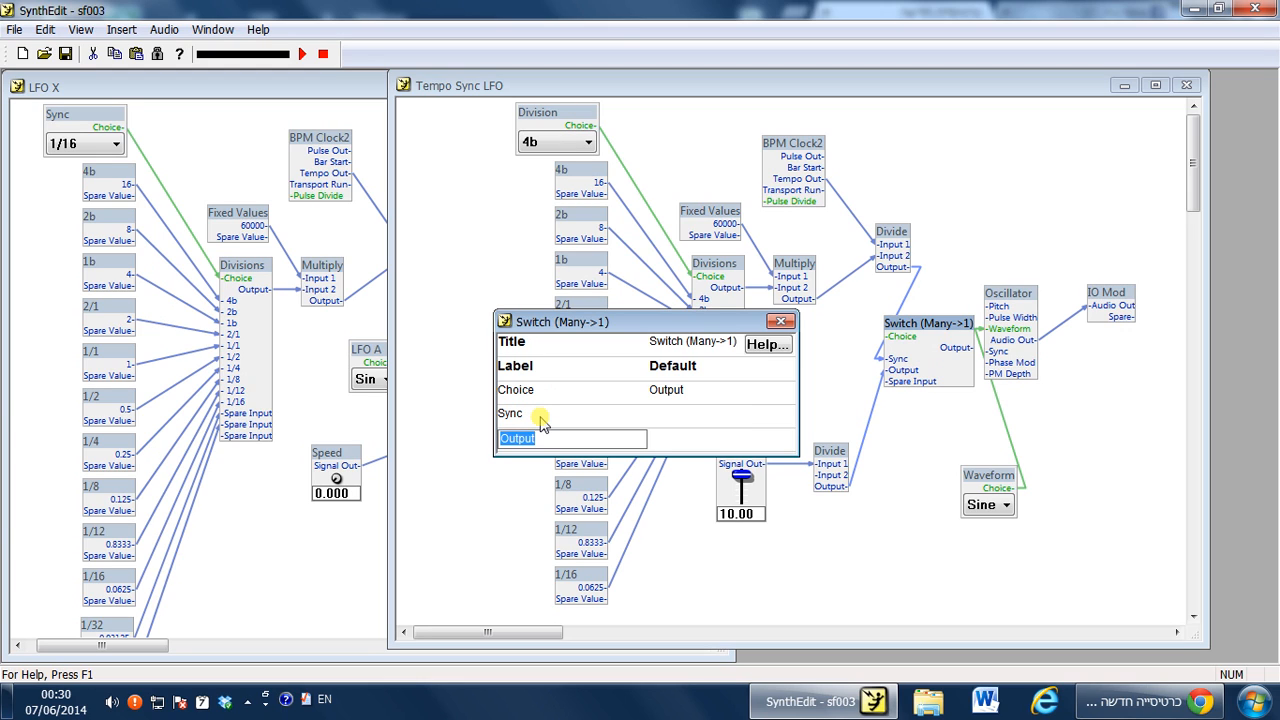
pyautogui.write('Hz')
pyautogui.press('Return')
pyautogui.click(780, 322)
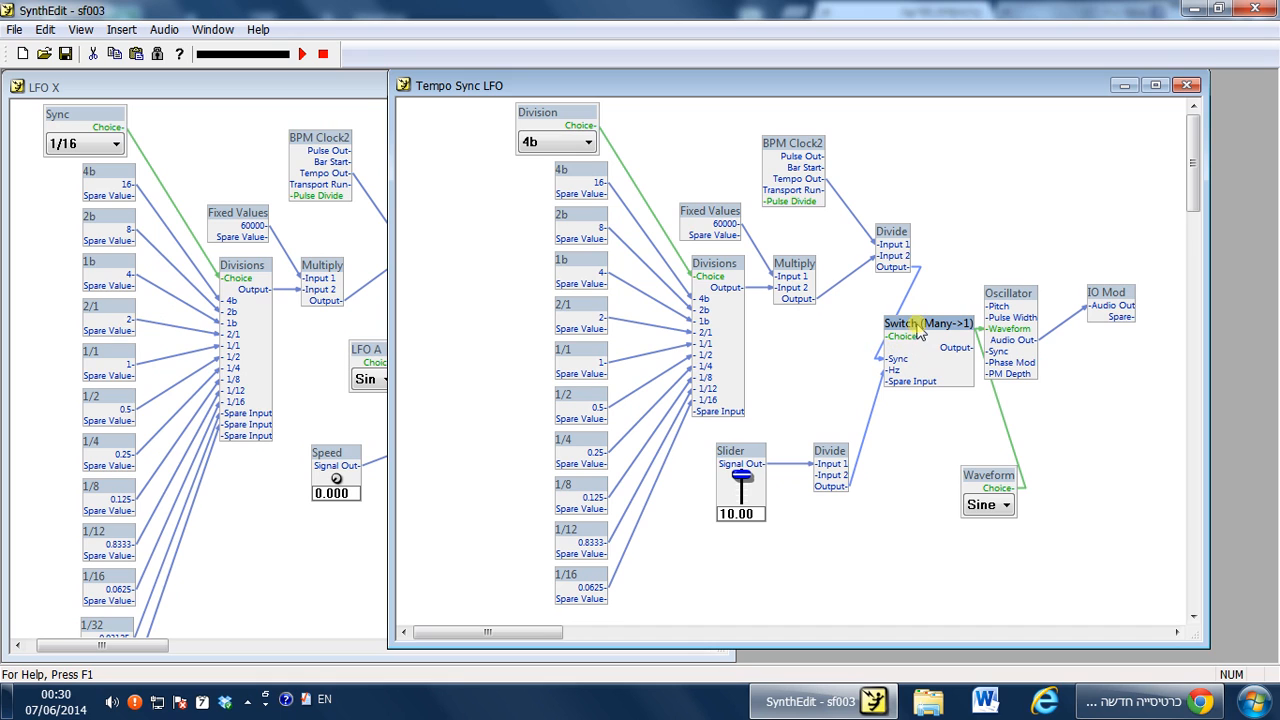
# Move the Oscillator, IO Mod, Waveform and Switch modules further right to make room.
pyautogui.moveTo(1131, 537); pyautogui.dragTo(1048, 346)
pyautogui.moveTo(1160, 236); pyautogui.dragTo(951, 563)
pyautogui.moveTo(991, 488); pyautogui.dragTo(1036, 510)
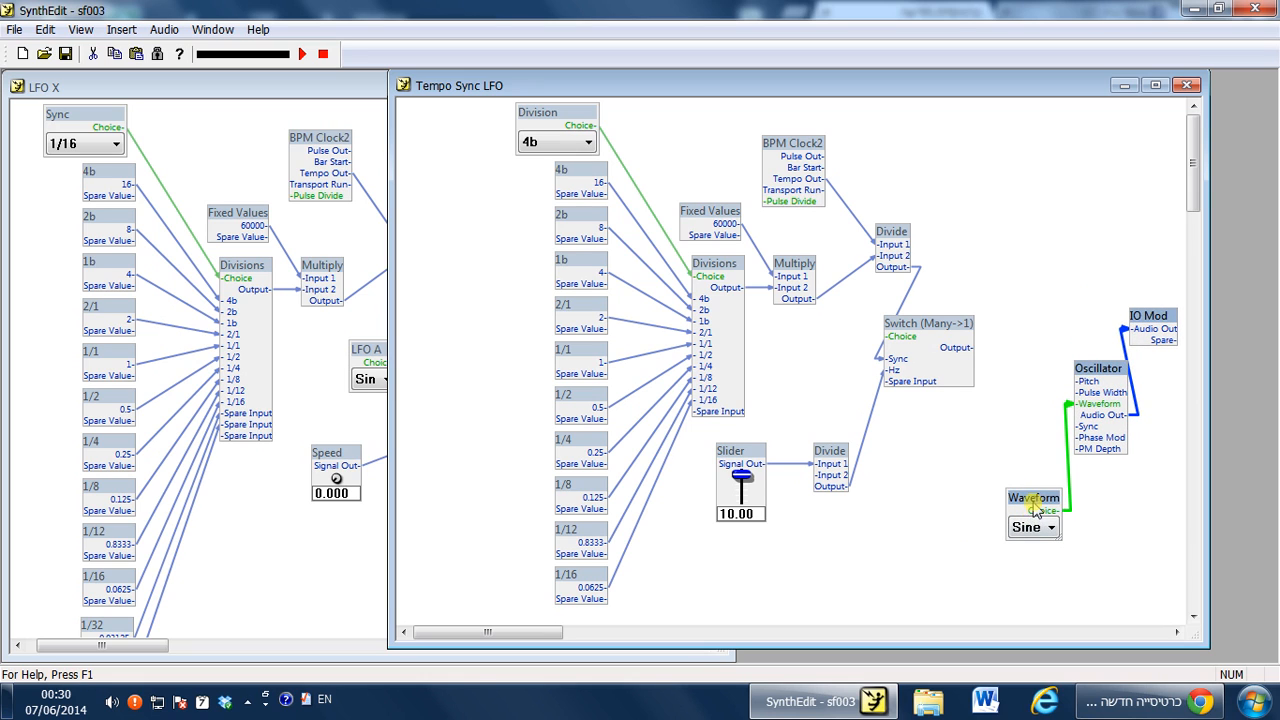
pyautogui.click(1027, 441)
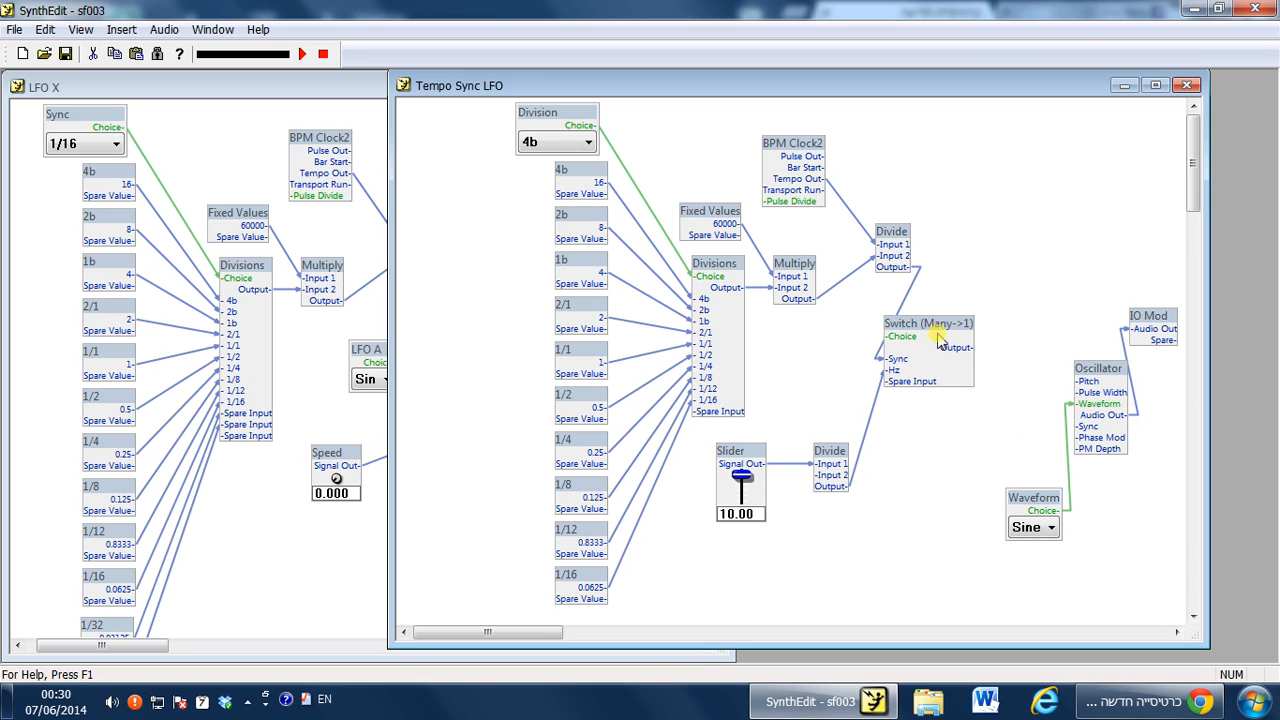
# Insert a List Entry control and connect its Choice output to the Switch's Choice input.
pyautogui.rightClick(831, 337)
pyautogui.moveTo(935, 343)
pyautogui.moveTo(1047, 325)
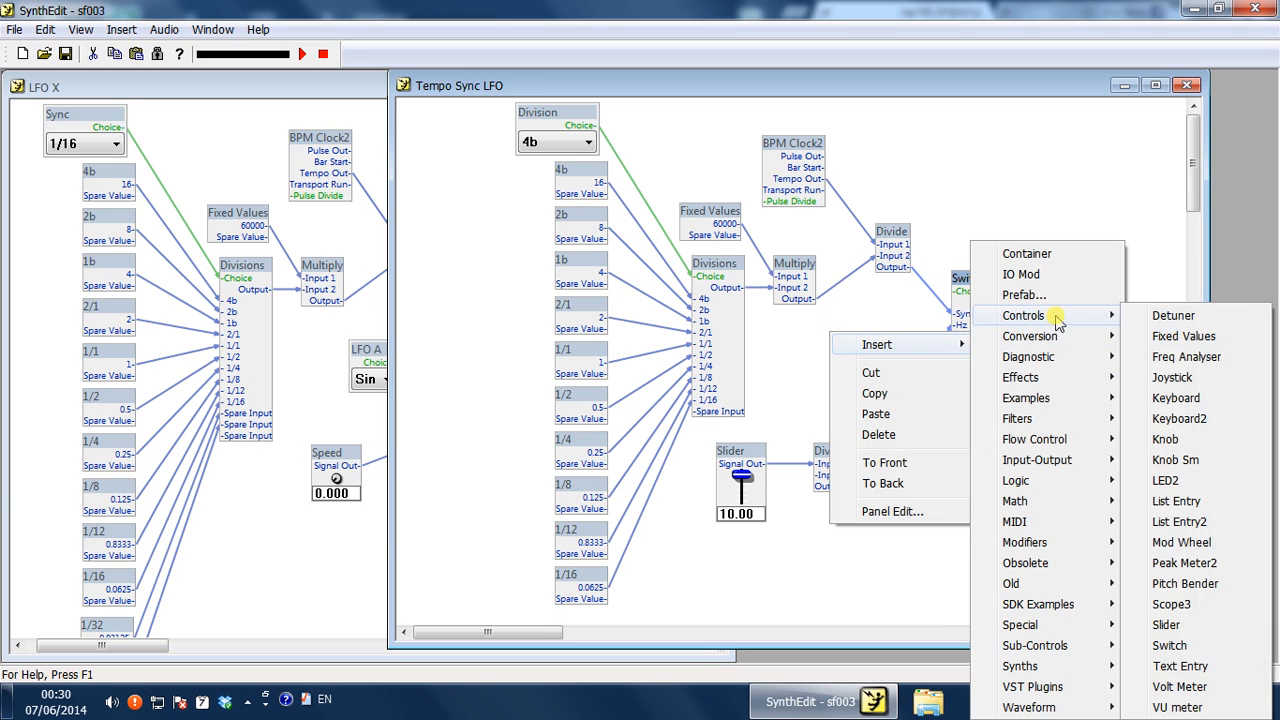
pyautogui.click(1176, 501)
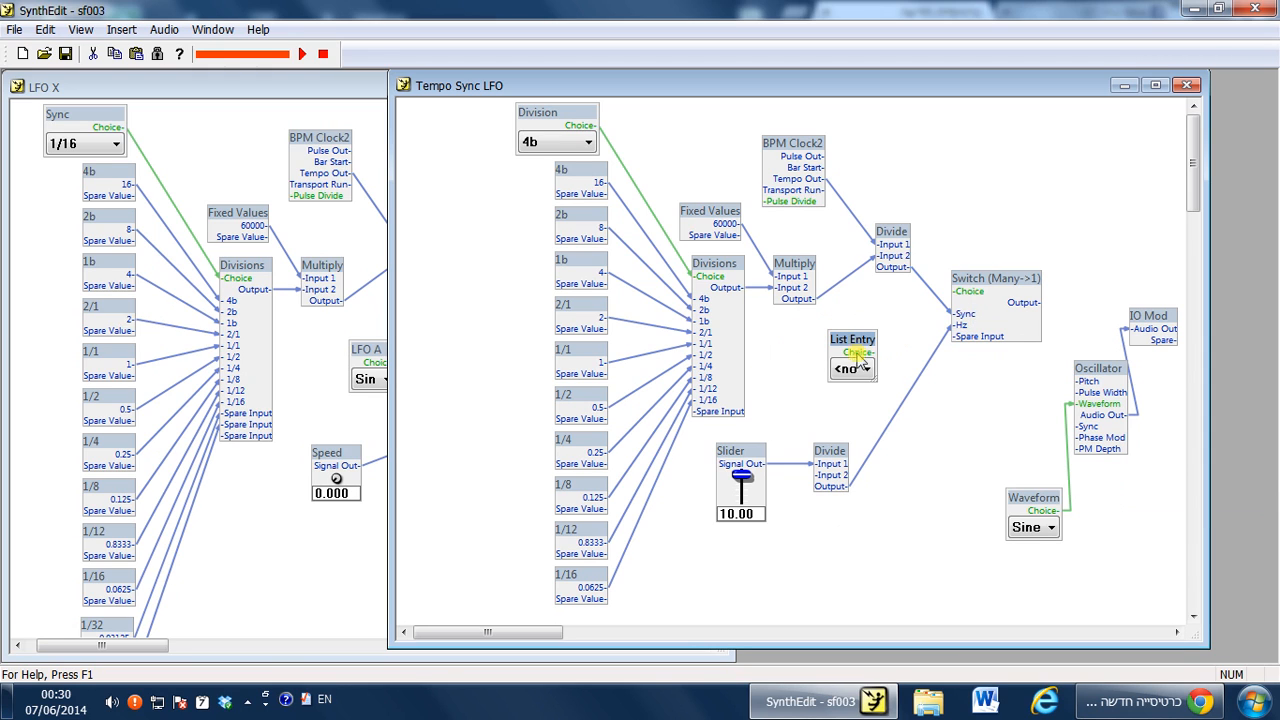
pyautogui.moveTo(966, 291); pyautogui.dragTo(822, 325)
# Set the List Entry to Sync and then back to Hz.
pyautogui.click(838, 356)
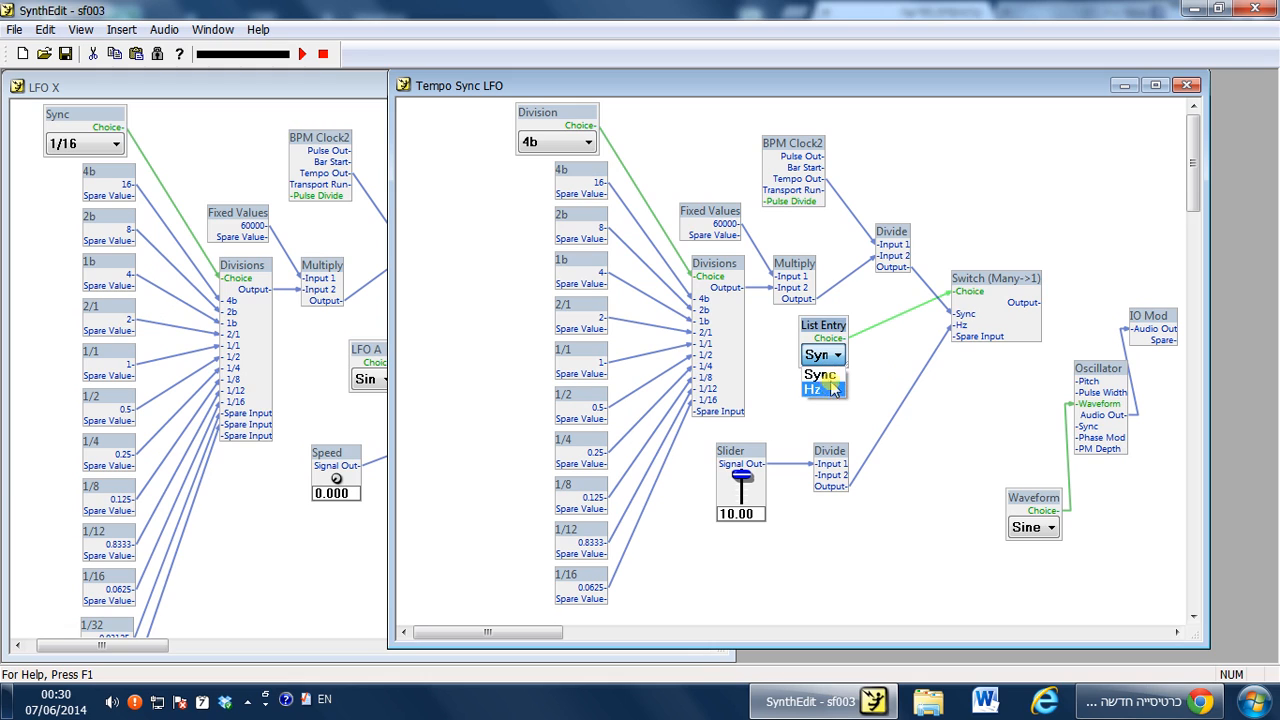
pyautogui.click(829, 377)
pyautogui.click(836, 356)
pyautogui.click(820, 390)
pyautogui.moveTo(738, 487); pyautogui.dragTo(737, 450)
# Open Panel Edit and arrange the Waveform, List Entry and Division controls along the panel's top.
pyautogui.rightClick(860, 388)
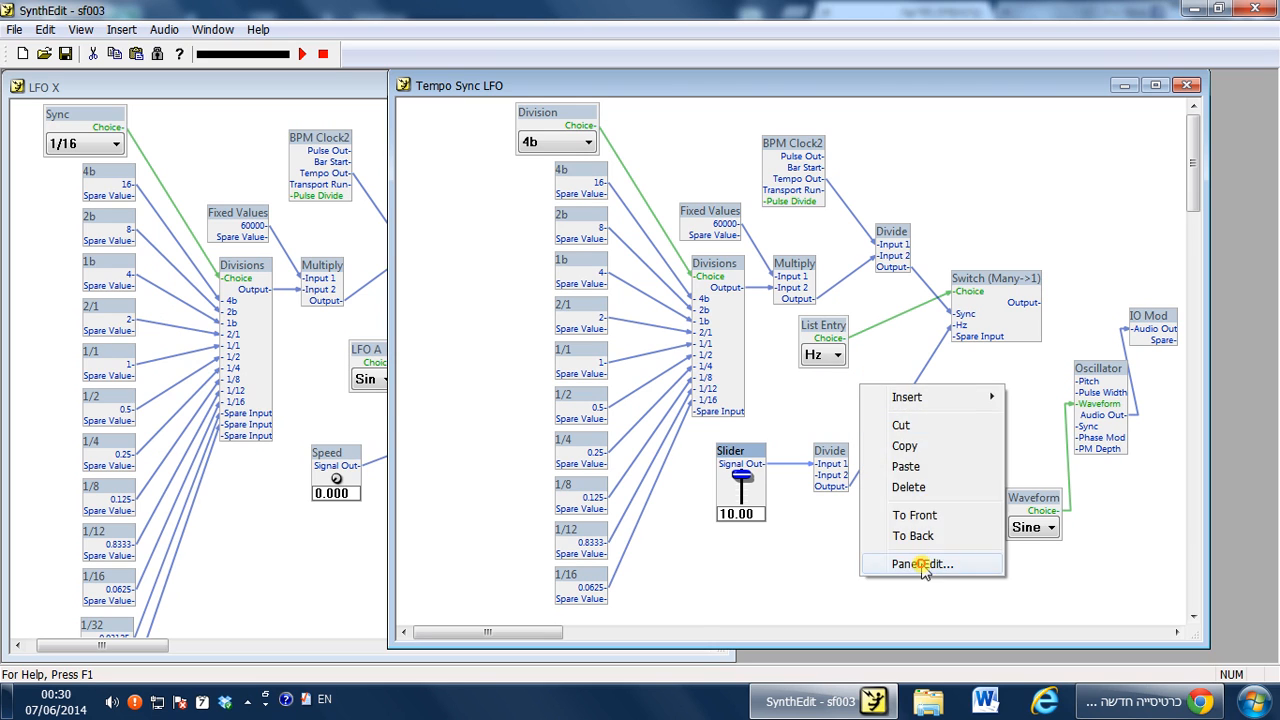
pyautogui.click(924, 564)
pyautogui.moveTo(262, 244); pyautogui.dragTo(137, 236)
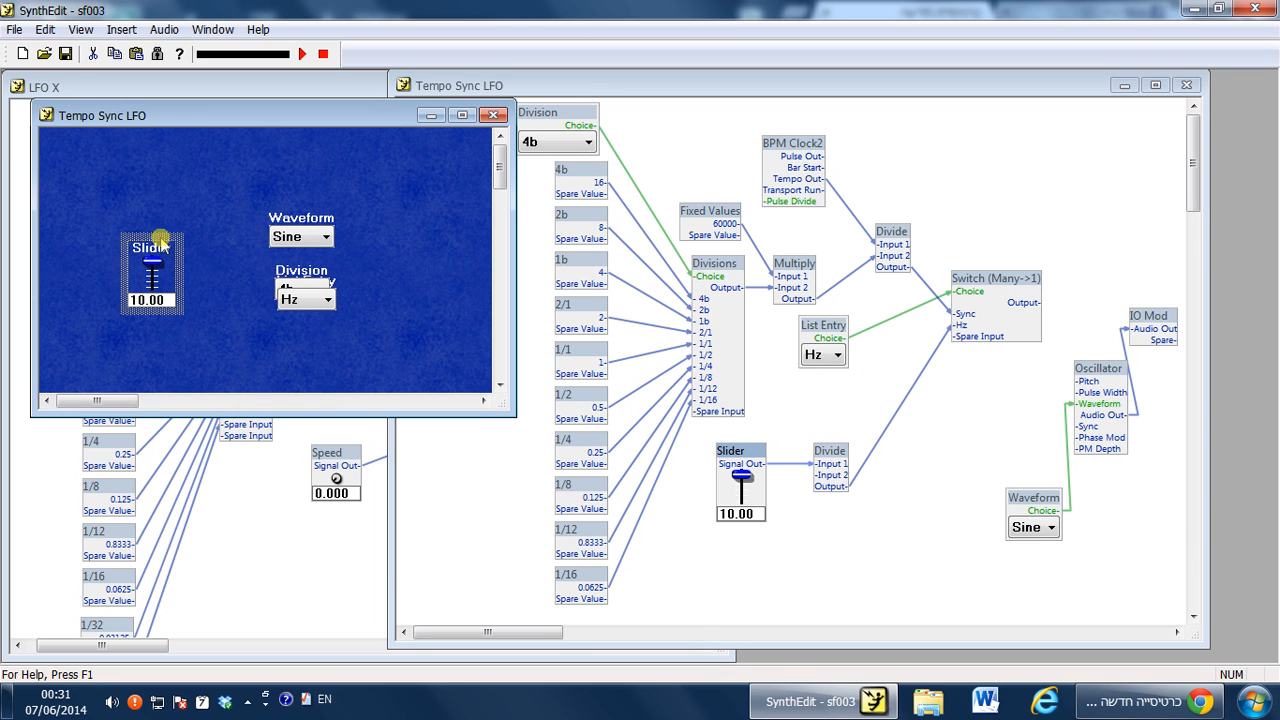
pyautogui.moveTo(288, 222); pyautogui.dragTo(85, 162)
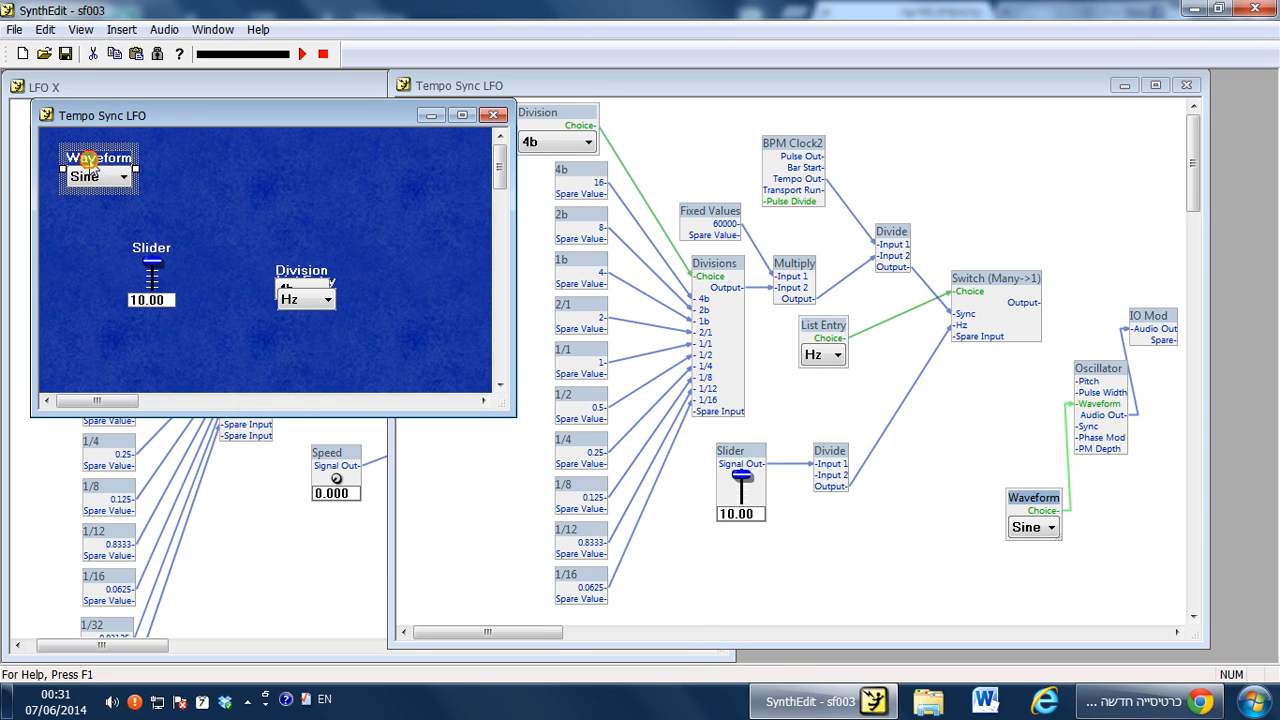
pyautogui.click(323, 299)
pyautogui.click(328, 169)
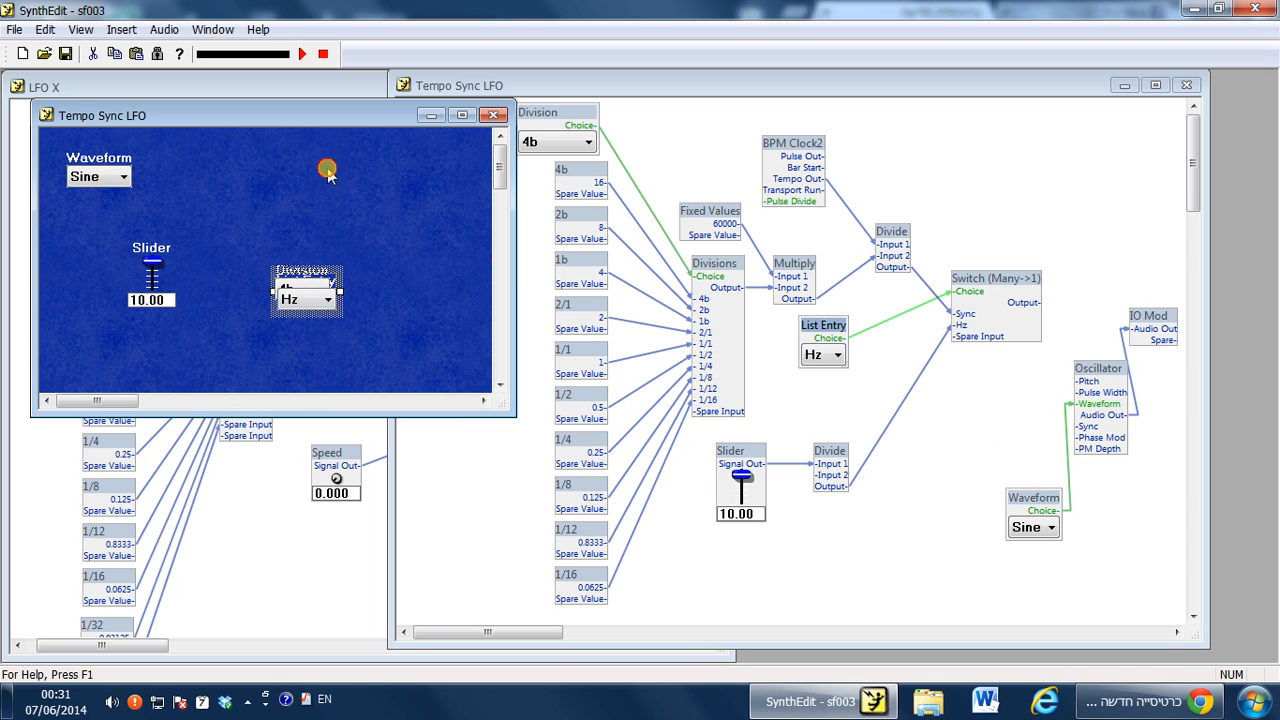
pyautogui.click(290, 266)
pyautogui.moveTo(290, 270); pyautogui.dragTo(276, 189)
pyautogui.moveTo(318, 285); pyautogui.dragTo(192, 162)
# Title the List Entry control Sync/Hz and align the Division control beside it.
pyautogui.rightClick(193, 165)
pyautogui.click(272, 434)
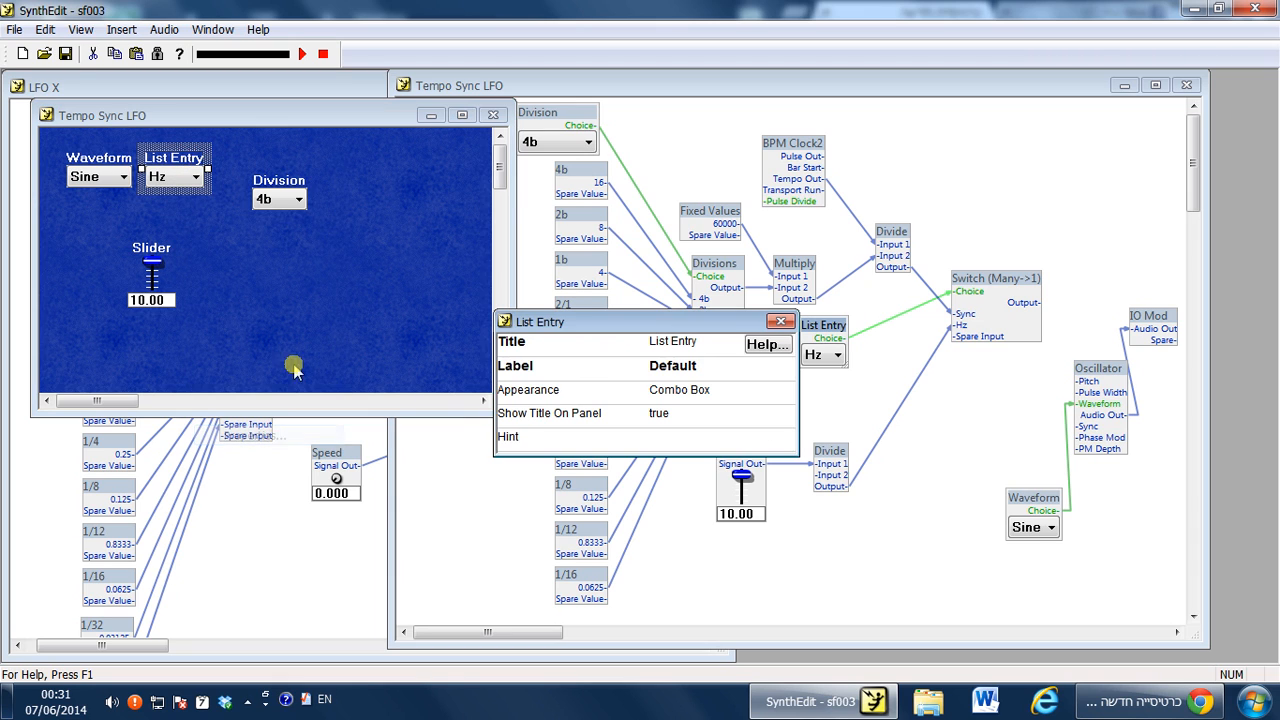
pyautogui.click(703, 343)
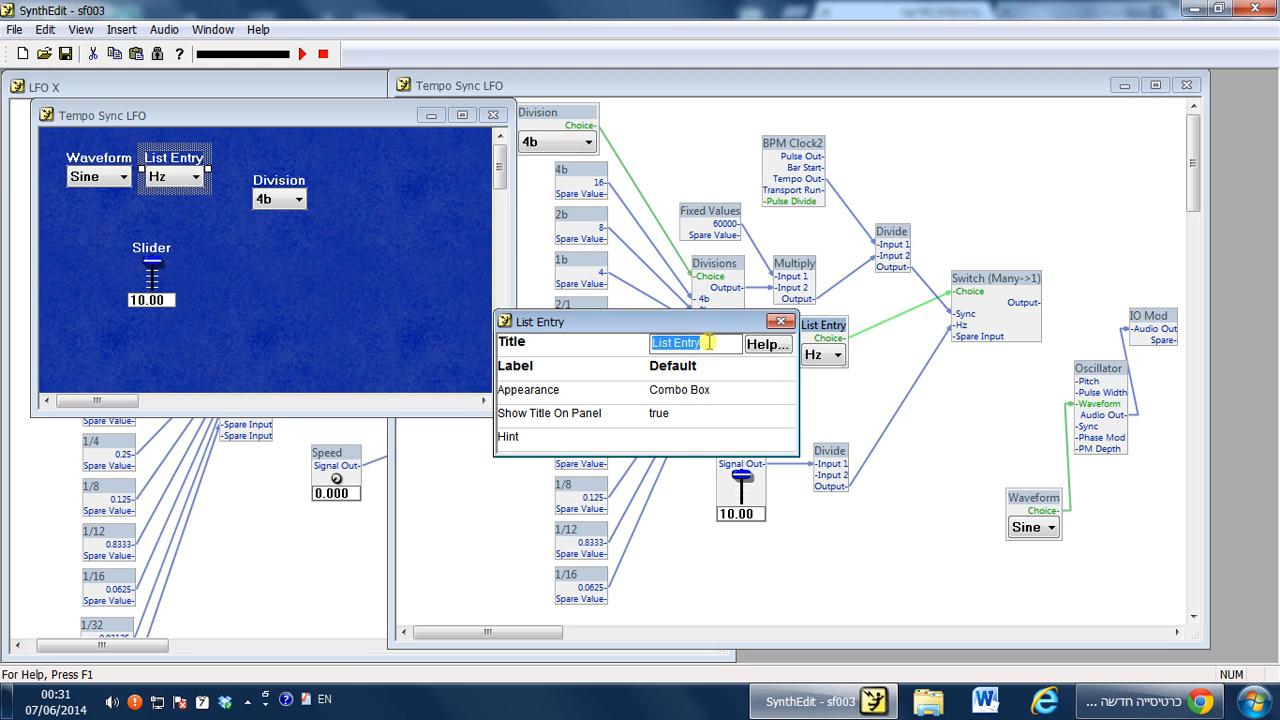
pyautogui.write('Sync/Hz')
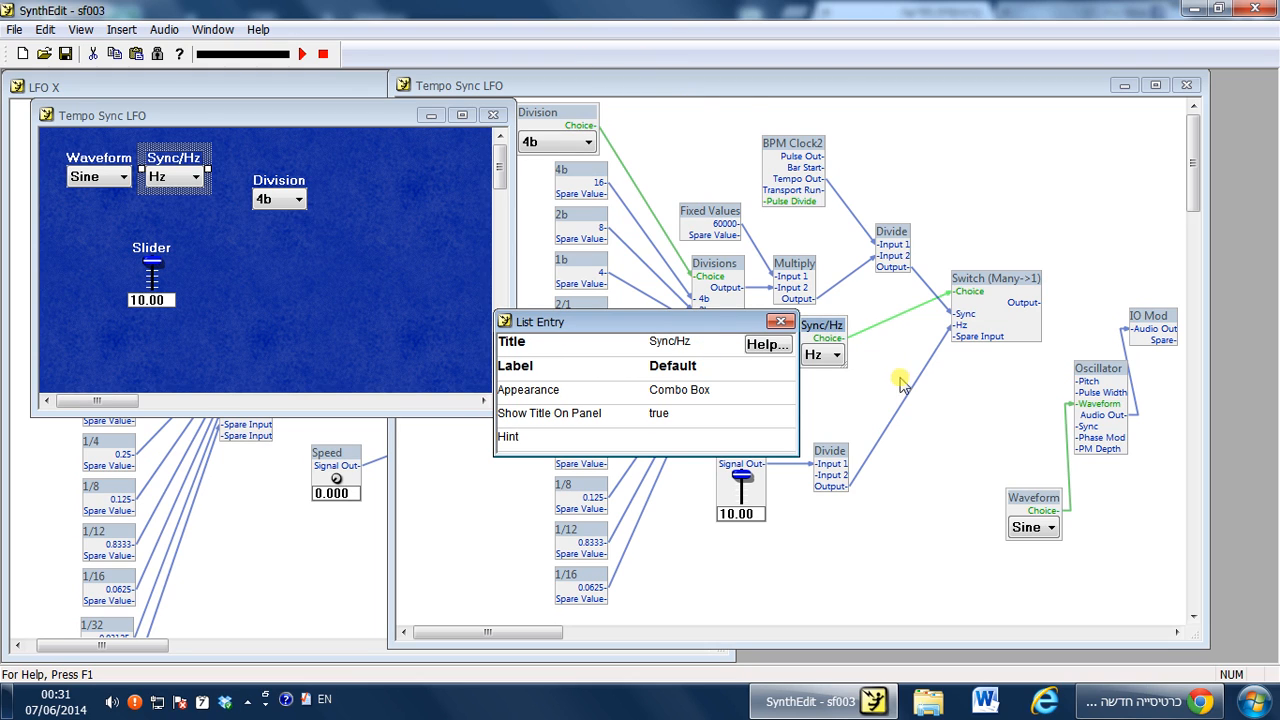
pyautogui.click(780, 321)
pyautogui.moveTo(281, 188); pyautogui.dragTo(252, 165)
# Switch Sync/Hz to Sync on the panel and open the Division choices.
pyautogui.click(195, 177)
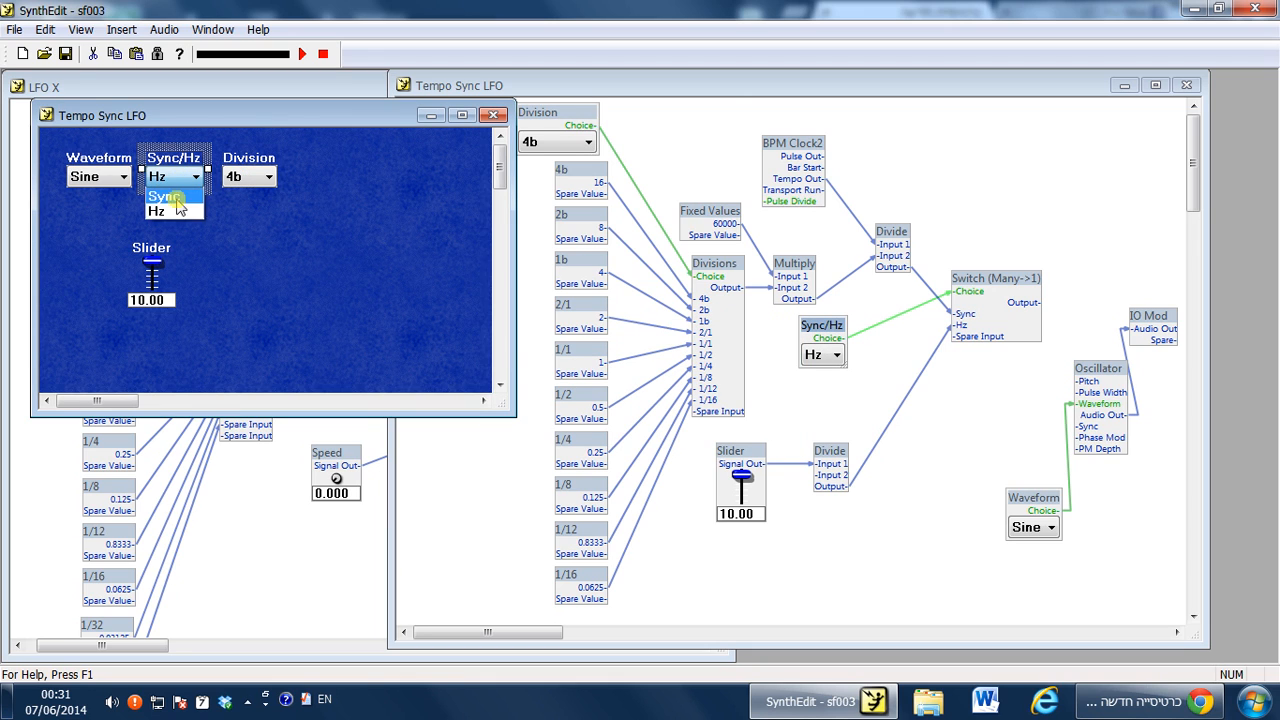
pyautogui.click(176, 199)
pyautogui.click(261, 177)
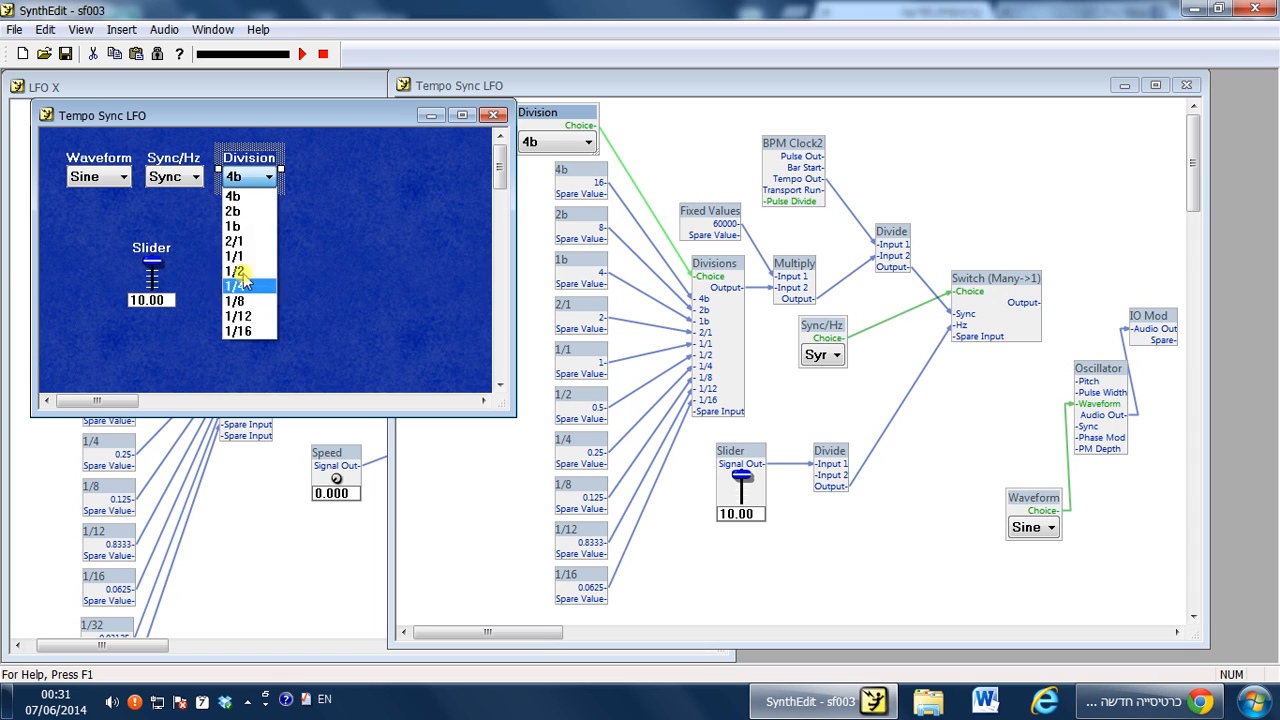
pyautogui.click(173, 226)
# Retitle the Slider as Speed and move it up under the top row of controls.
pyautogui.rightClick(158, 256)
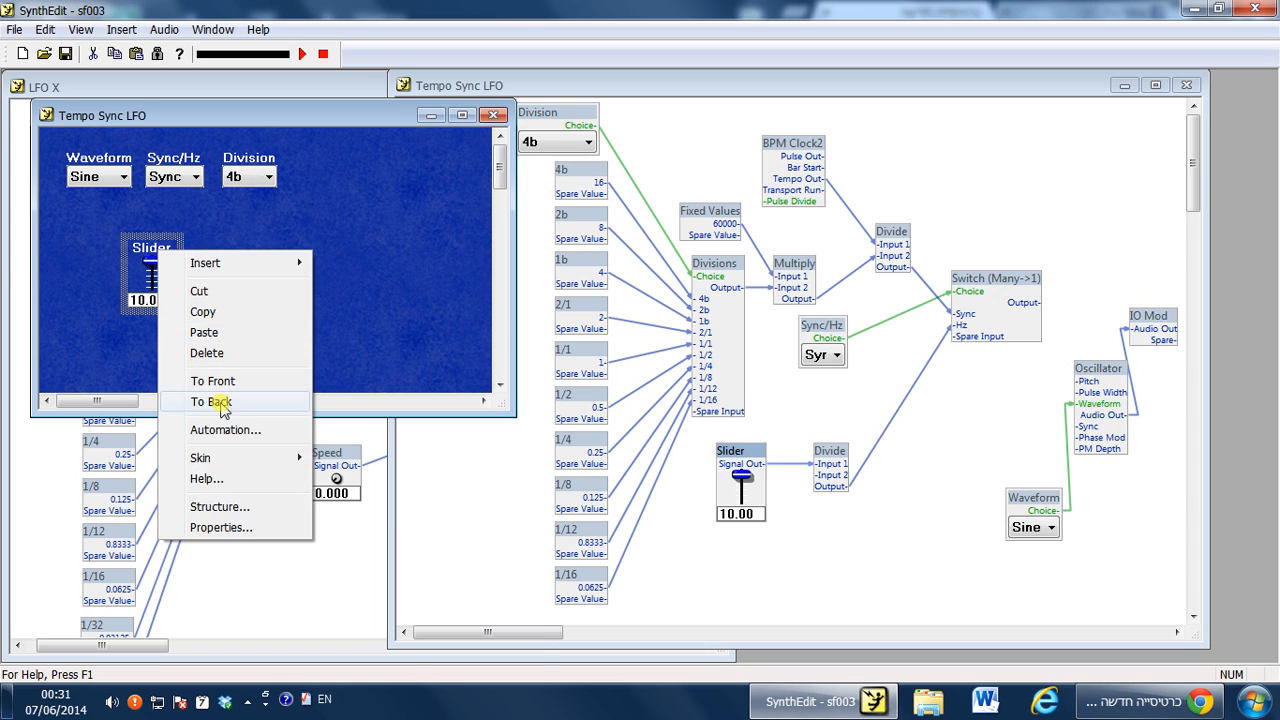
pyautogui.click(251, 525)
pyautogui.click(684, 330)
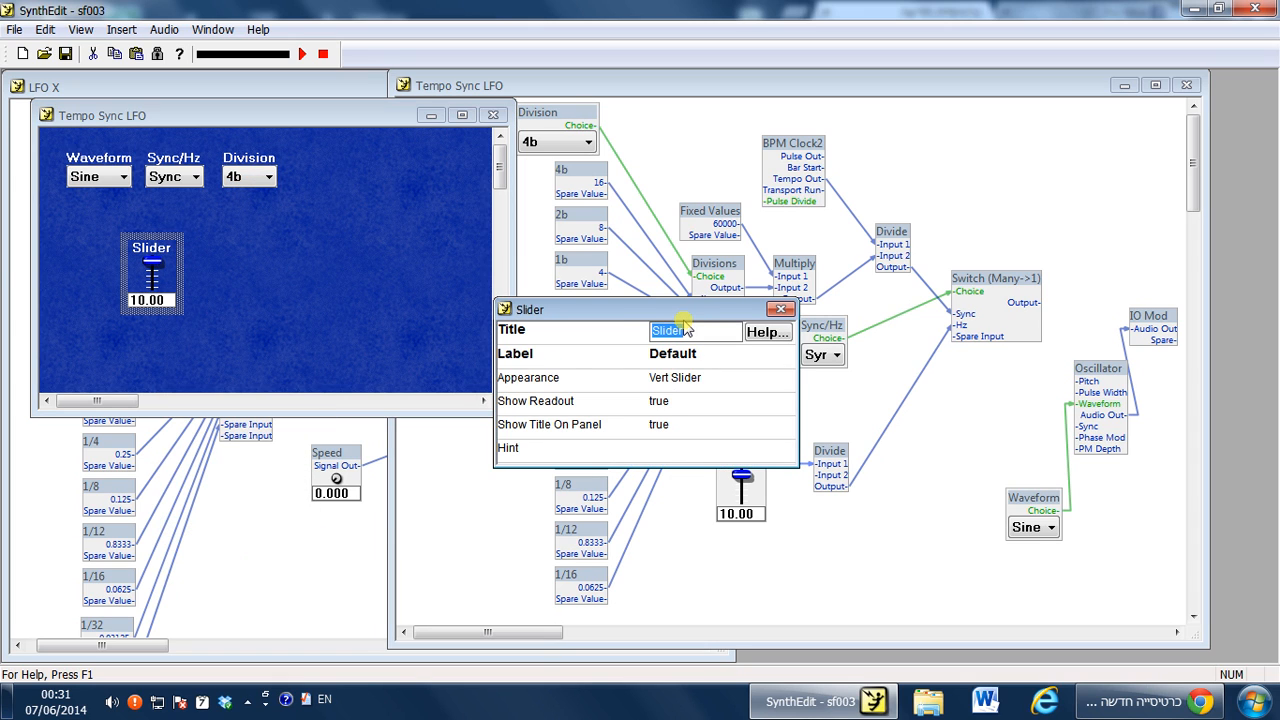
pyautogui.write('Speed')
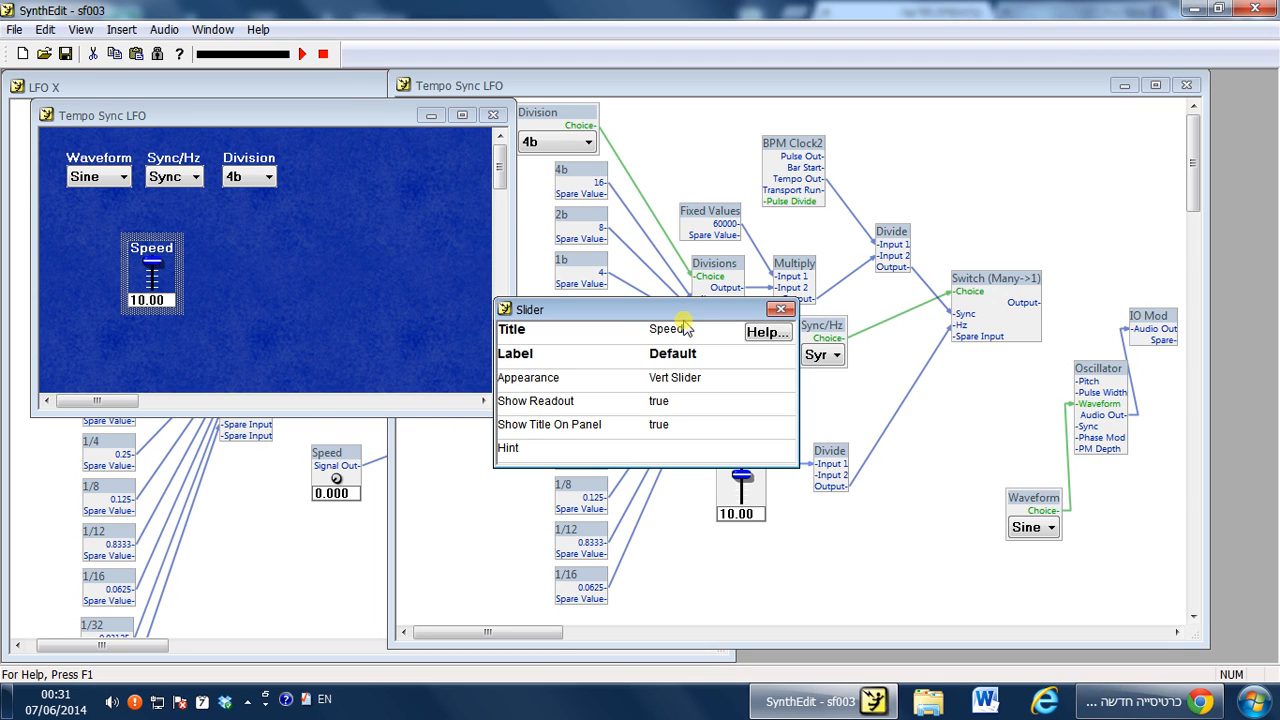
pyautogui.click(781, 309)
pyautogui.moveTo(166, 242); pyautogui.dragTo(187, 218)
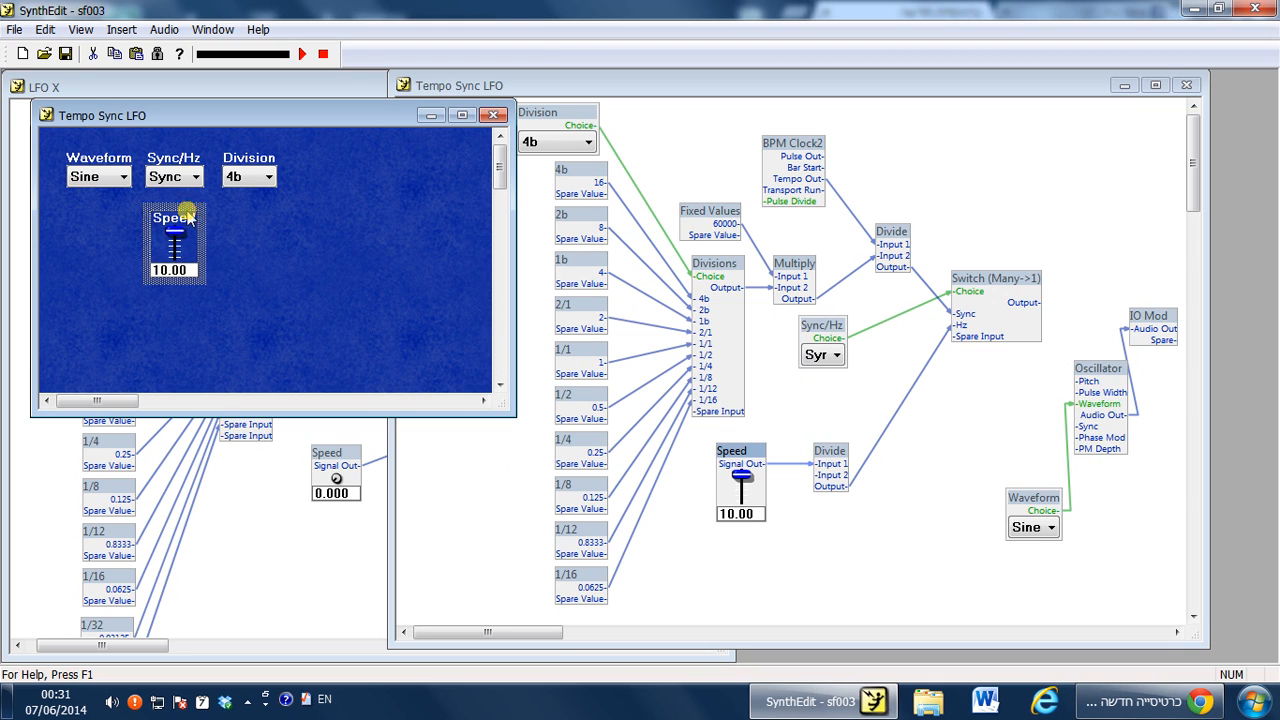
# Set Sync/Hz to Hz and raise the Speed slider to 9.95 on the panel before closing it.
pyautogui.click(249, 177)
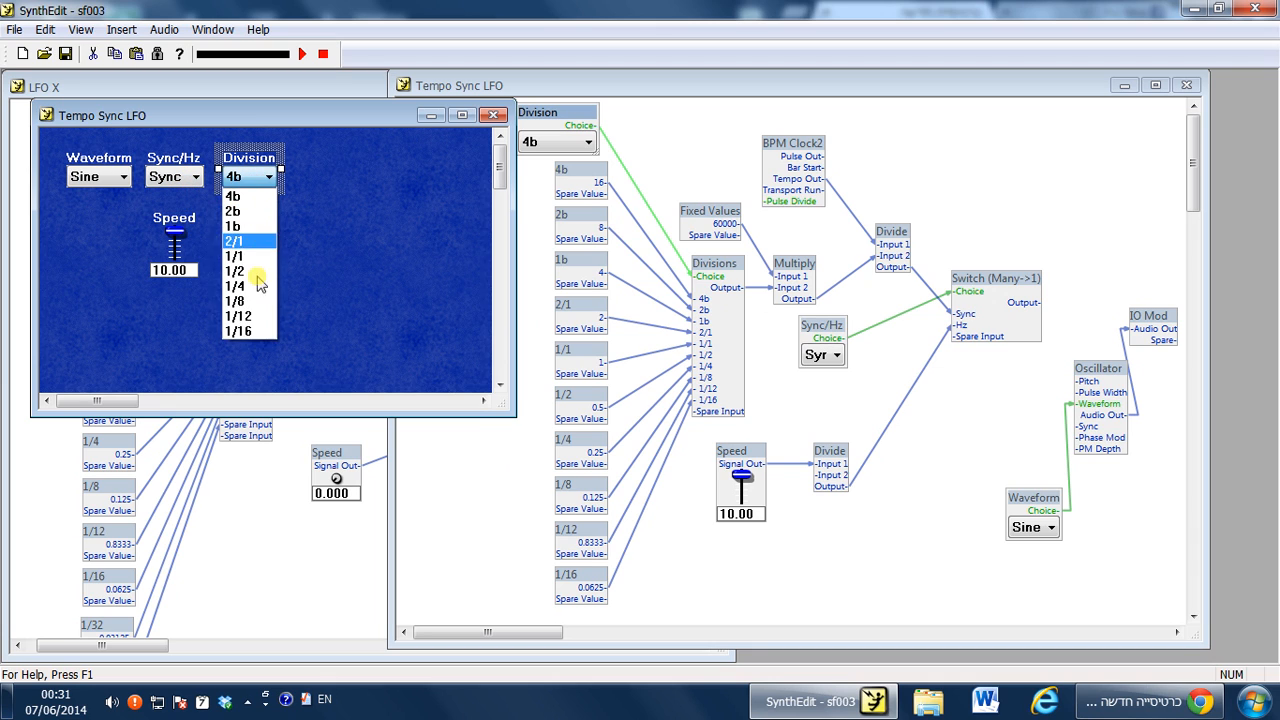
pyautogui.click(300, 251)
pyautogui.click(163, 178)
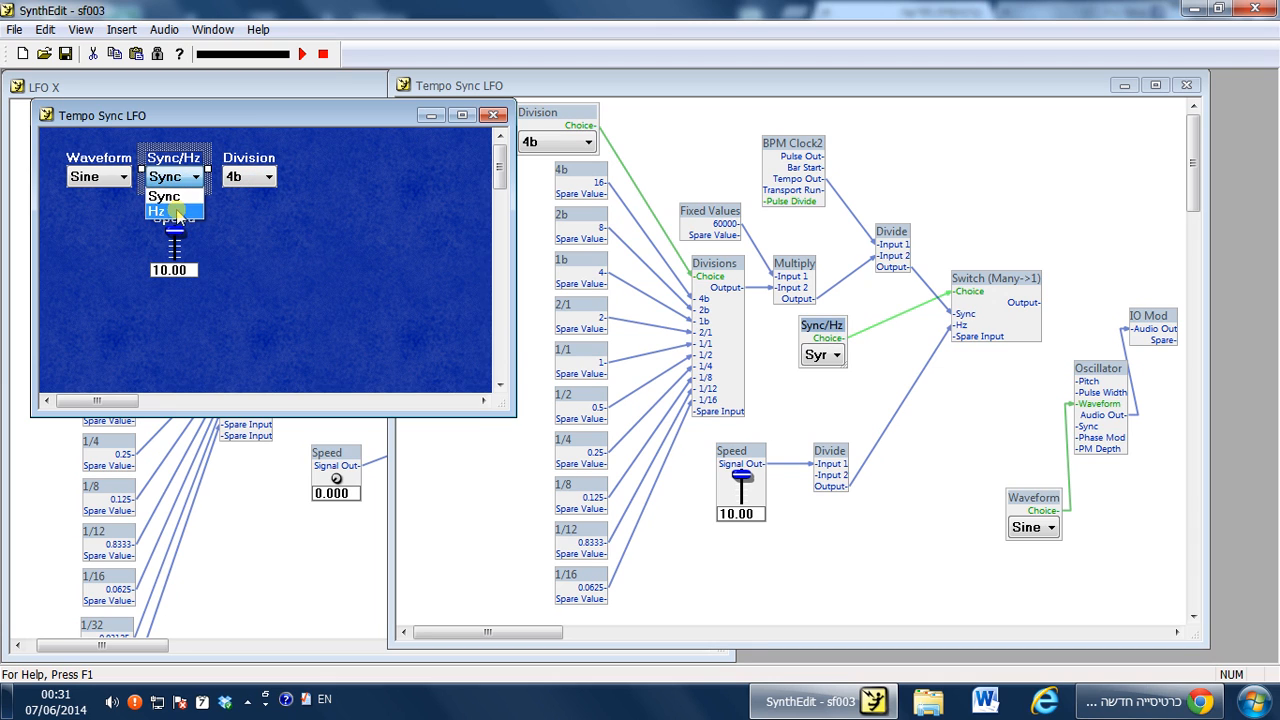
pyautogui.click(166, 212)
pyautogui.moveTo(195, 393); pyautogui.dragTo(205, 168)
pyautogui.click(296, 232)
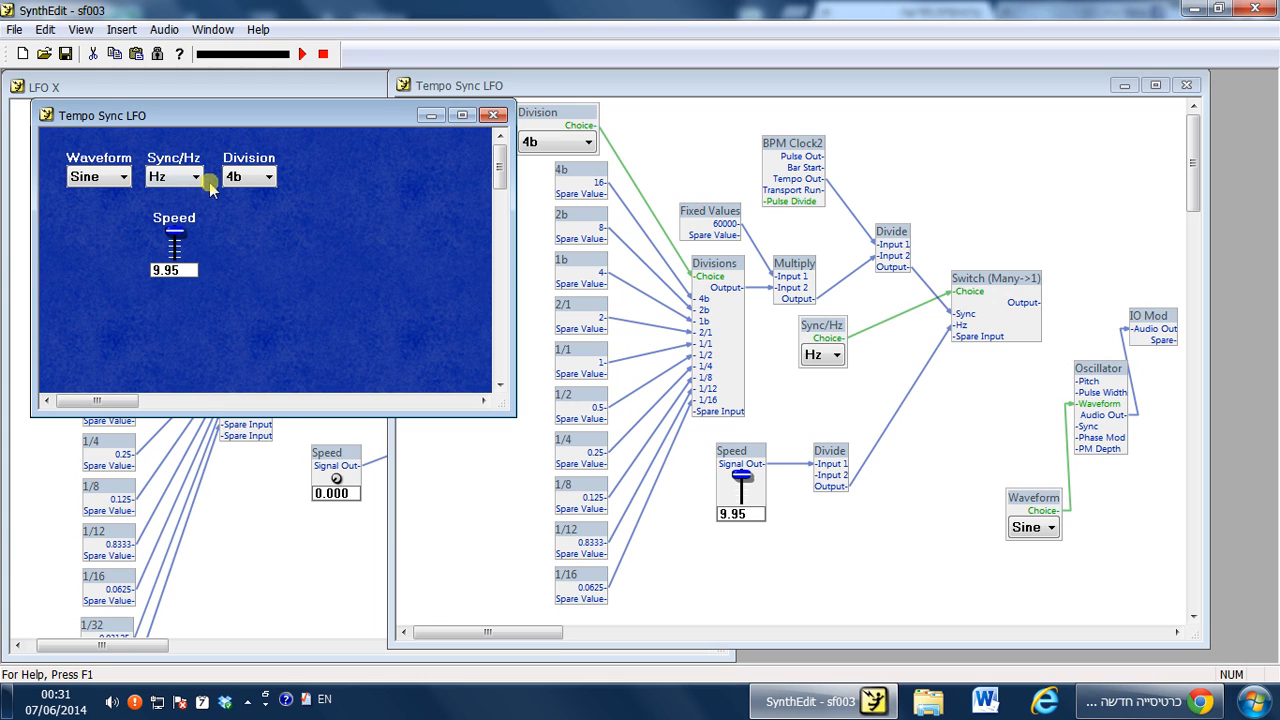
pyautogui.click(493, 115)
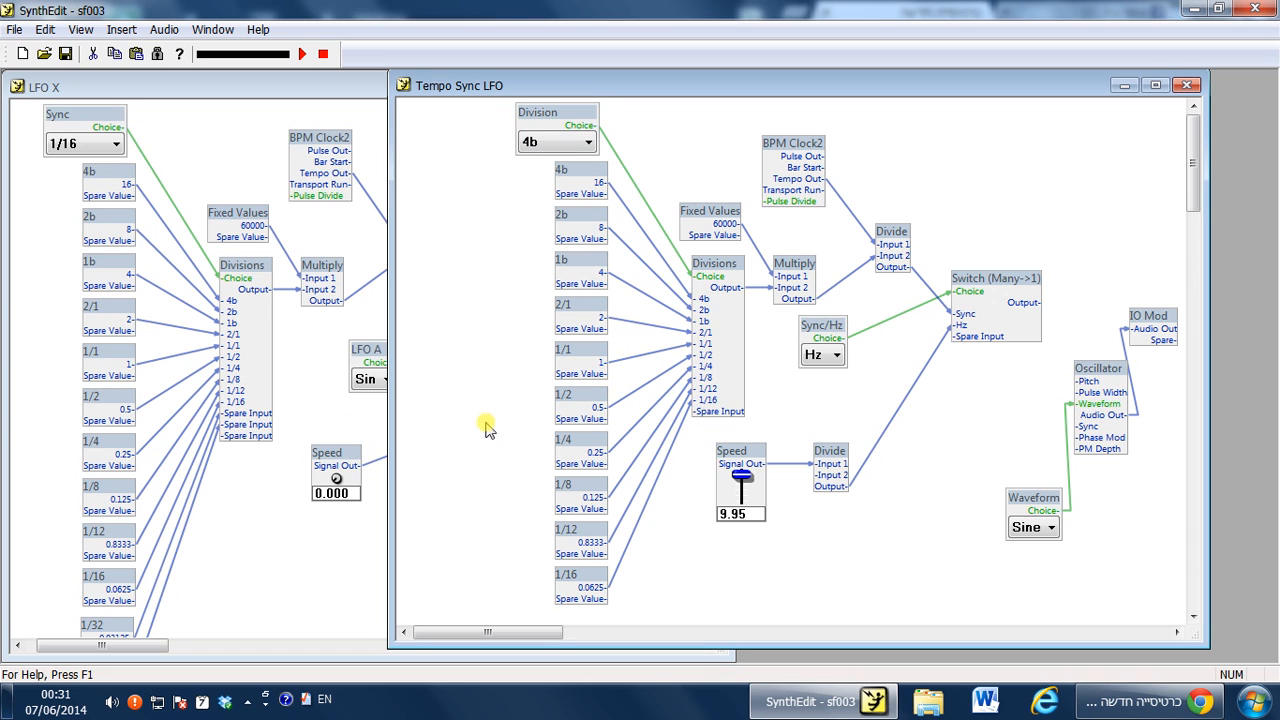
# Inspect each division value module in the Tempo Sync LFO container, from 4b down to 1/16.
pyautogui.scroll(-3, 529, 363)
pyautogui.scroll(3, 529, 363)
pyautogui.click(562, 122)
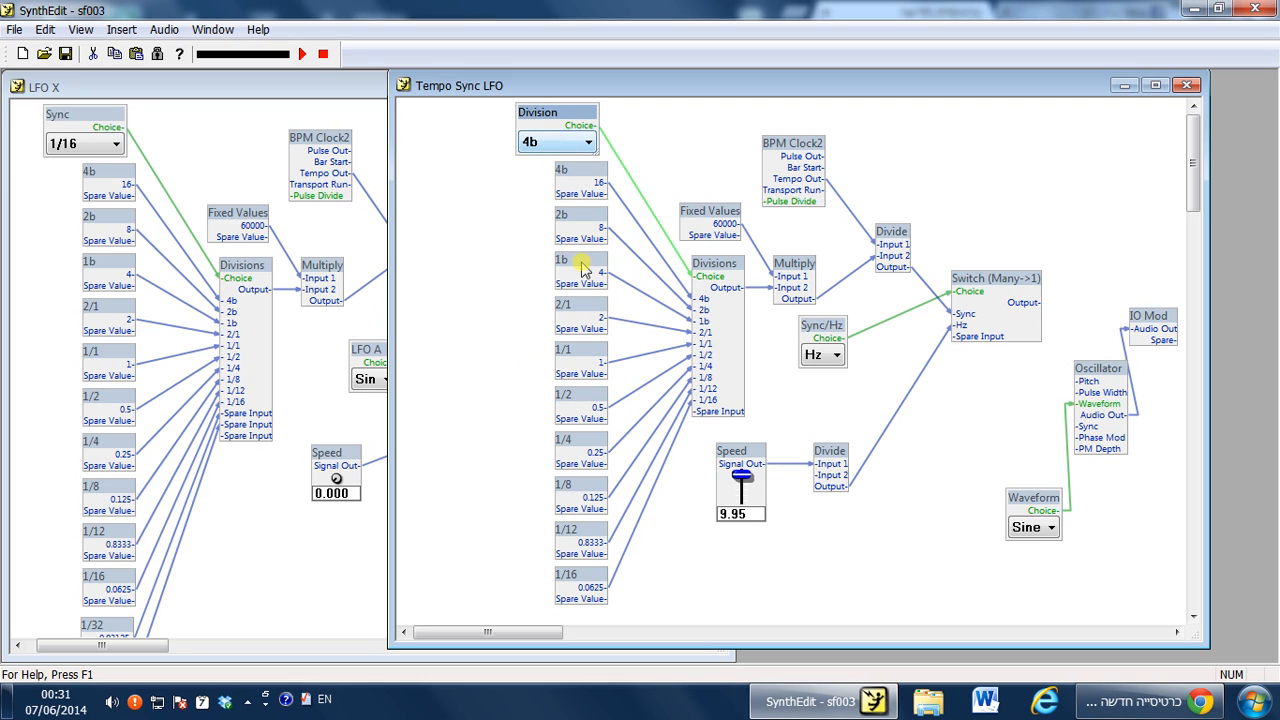
pyautogui.click(581, 195)
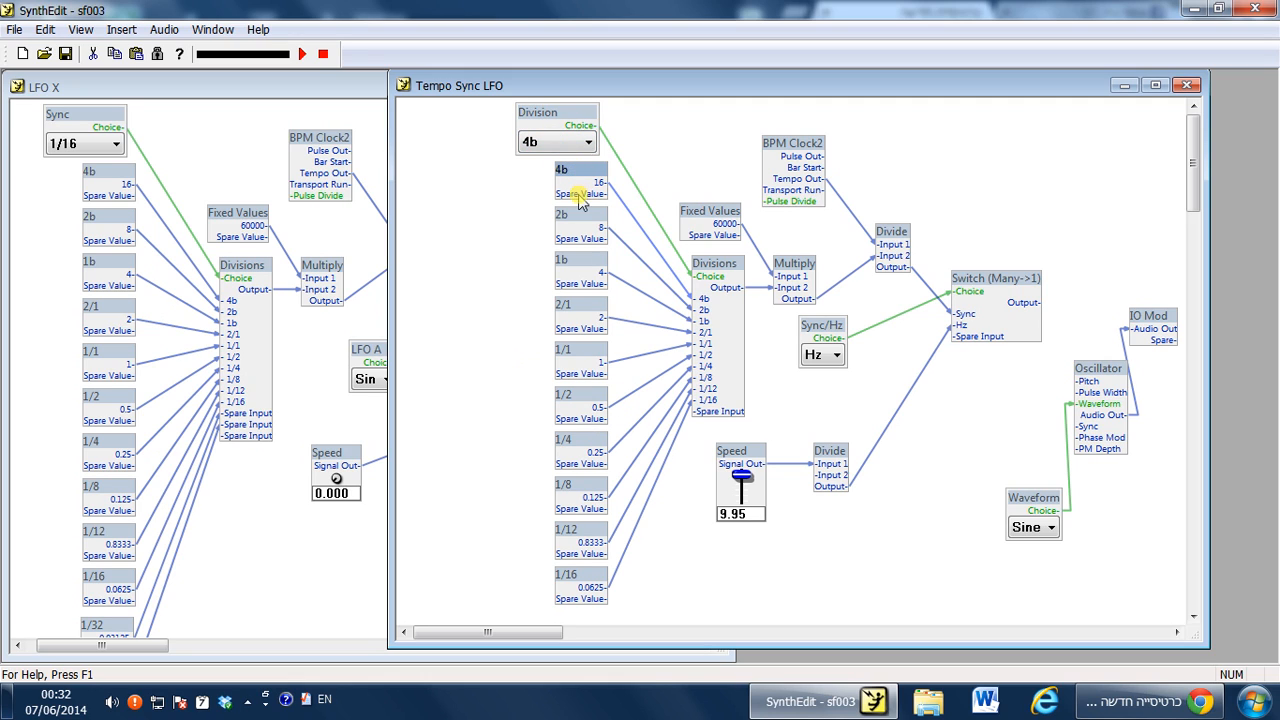
pyautogui.click(582, 222)
pyautogui.click(586, 278)
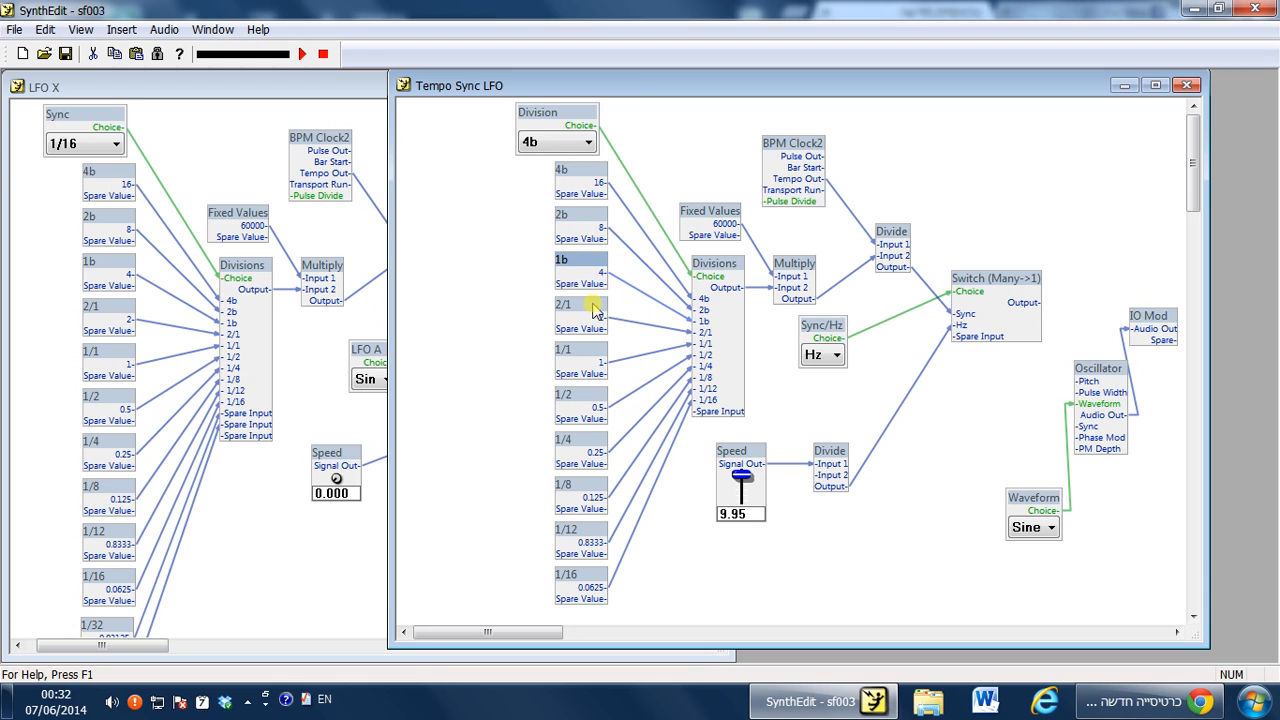
pyautogui.click(593, 312)
pyautogui.click(582, 360)
pyautogui.click(592, 408)
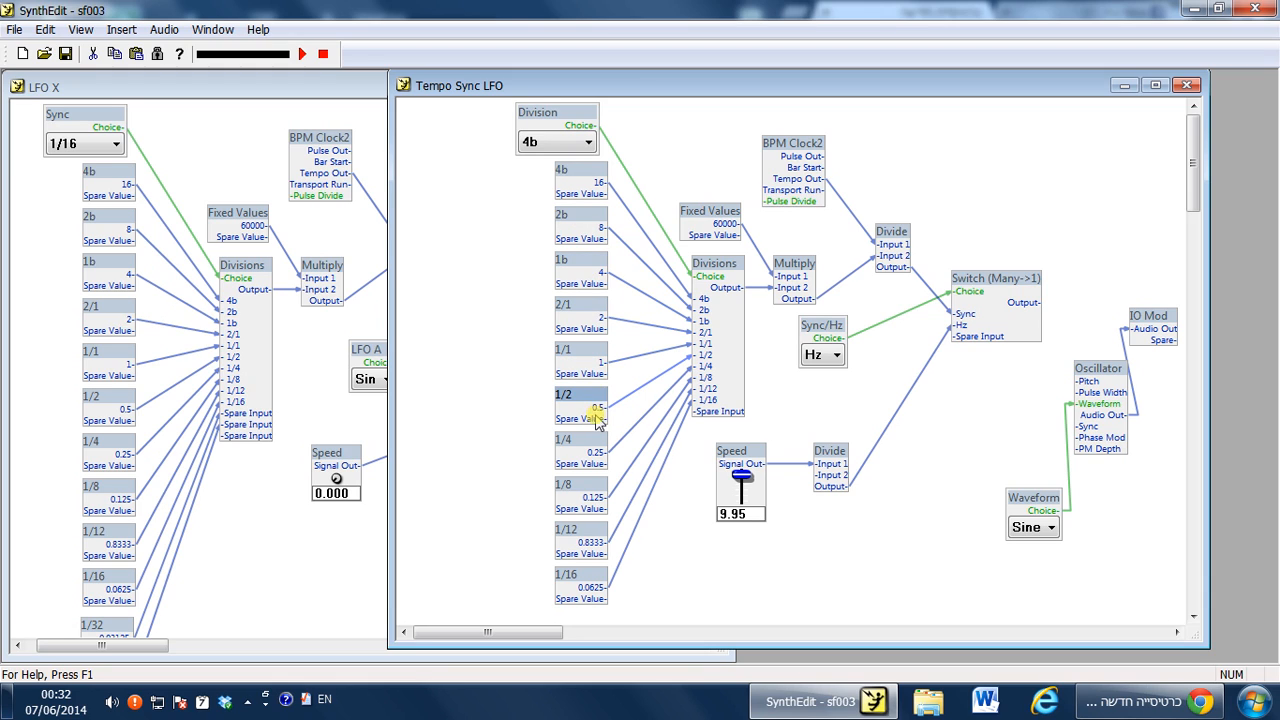
pyautogui.click(584, 313)
pyautogui.click(586, 360)
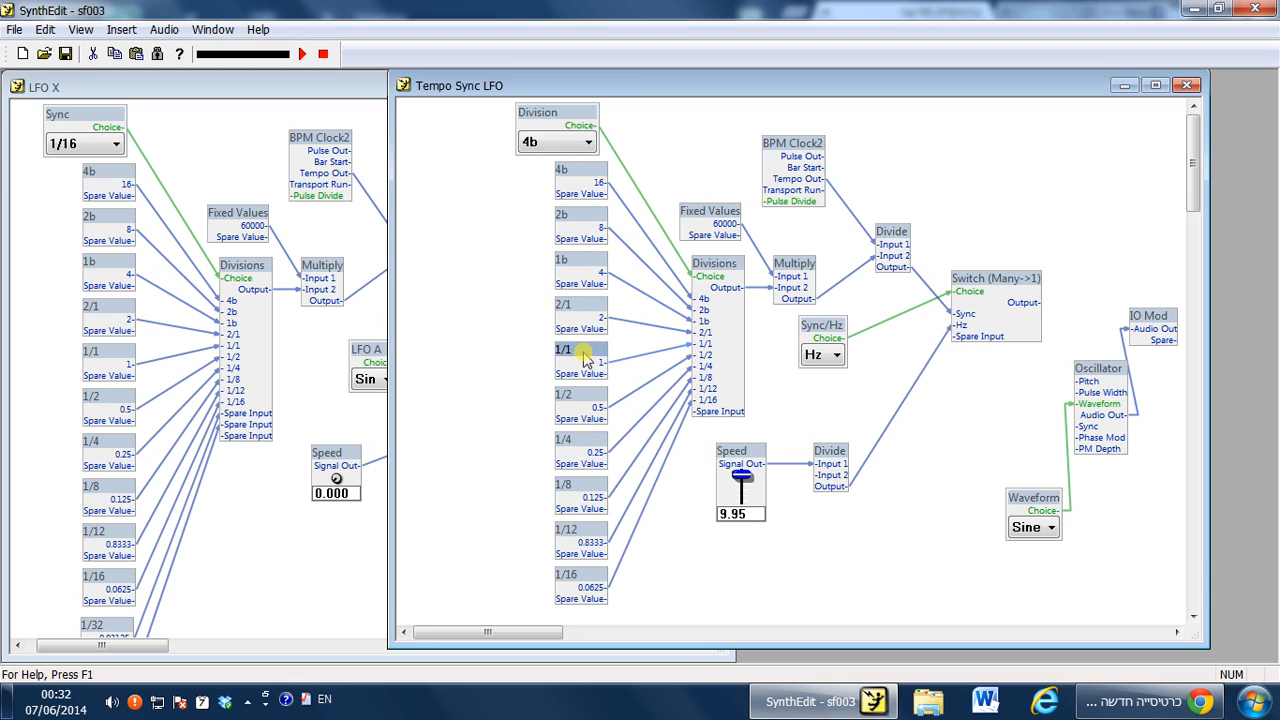
pyautogui.click(588, 405)
pyautogui.click(586, 455)
pyautogui.click(582, 490)
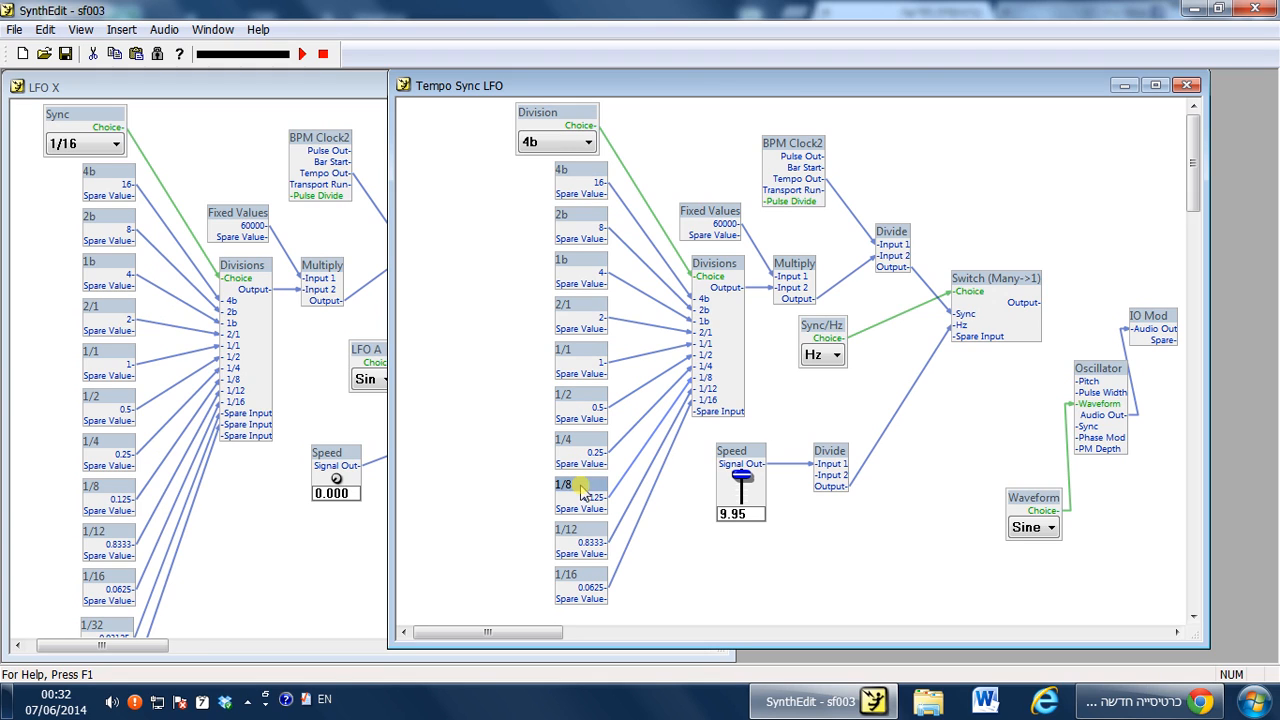
pyautogui.click(593, 538)
pyautogui.click(595, 578)
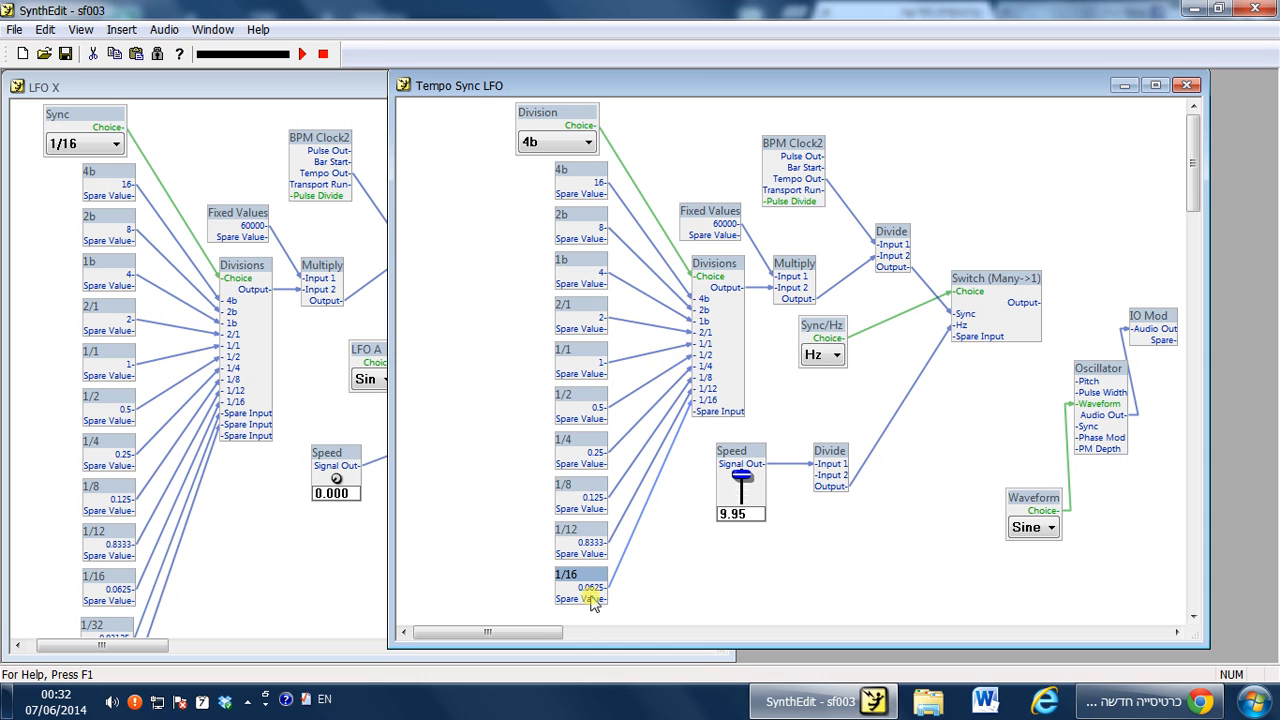
pyautogui.moveTo(674, 89); pyautogui.dragTo(562, 92)
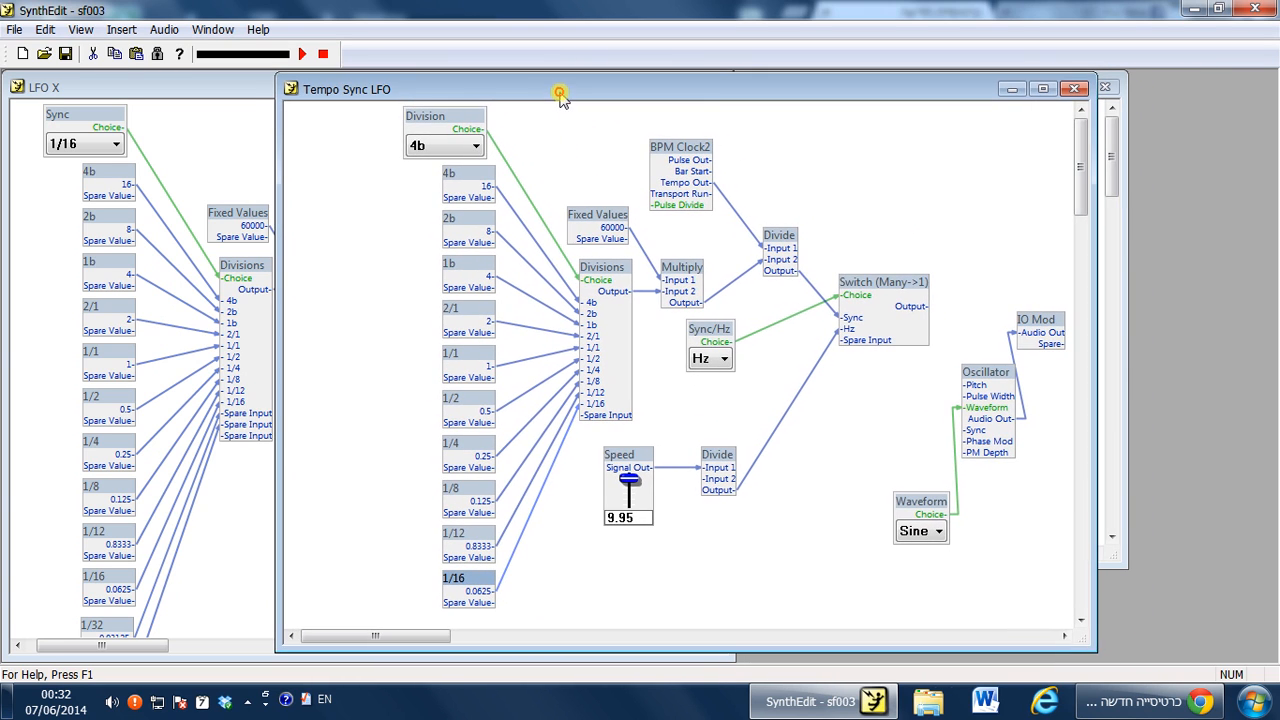
pyautogui.moveTo(1082, 645); pyautogui.dragTo(1112, 660)
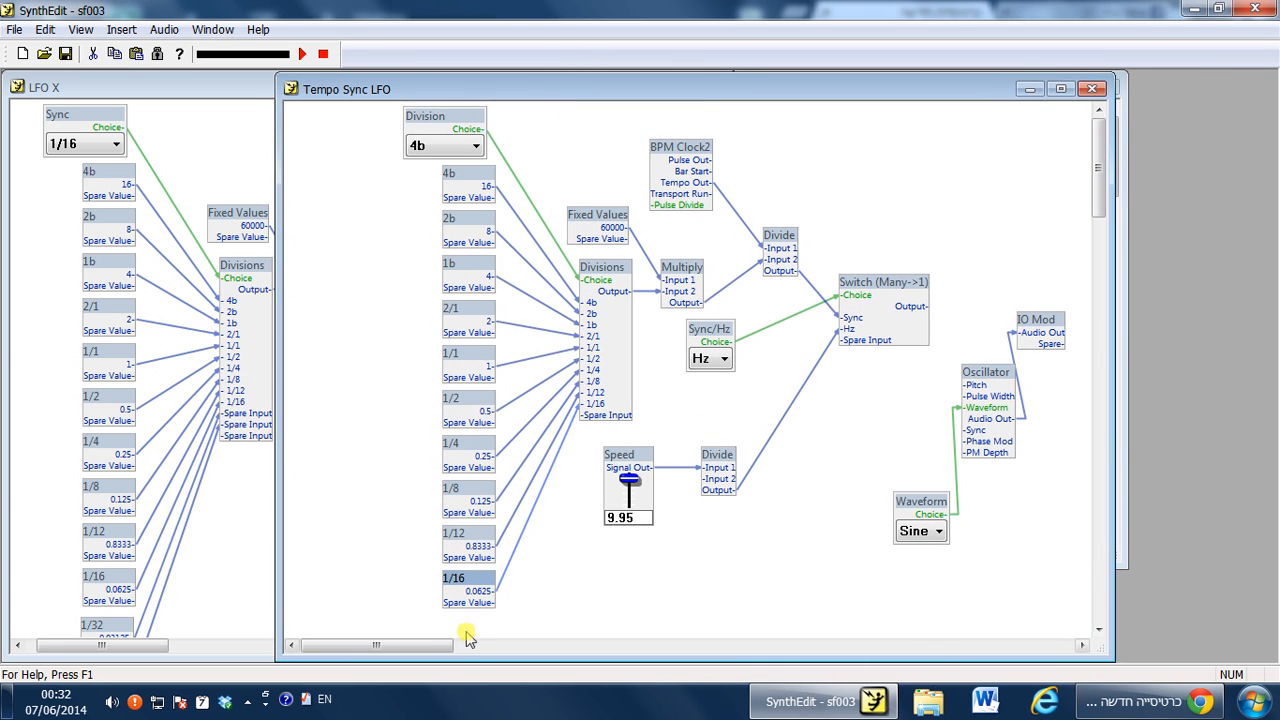
pyautogui.click(563, 610)
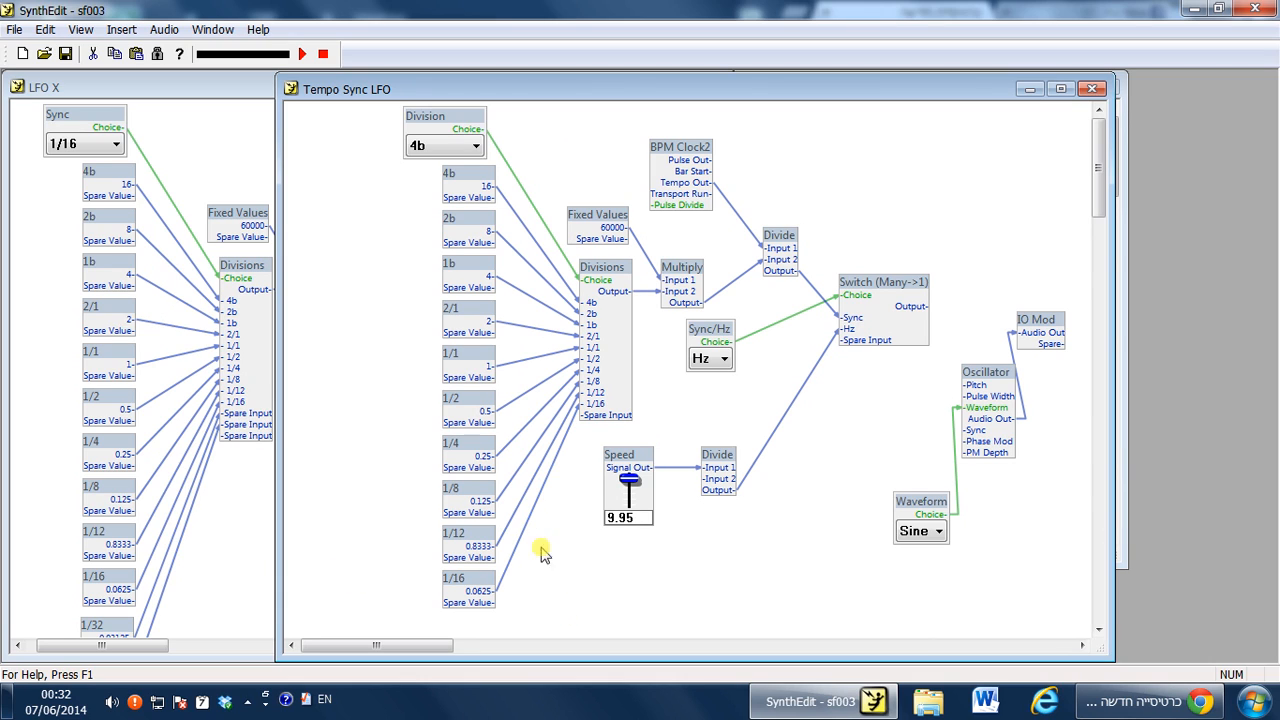
pyautogui.click(473, 176)
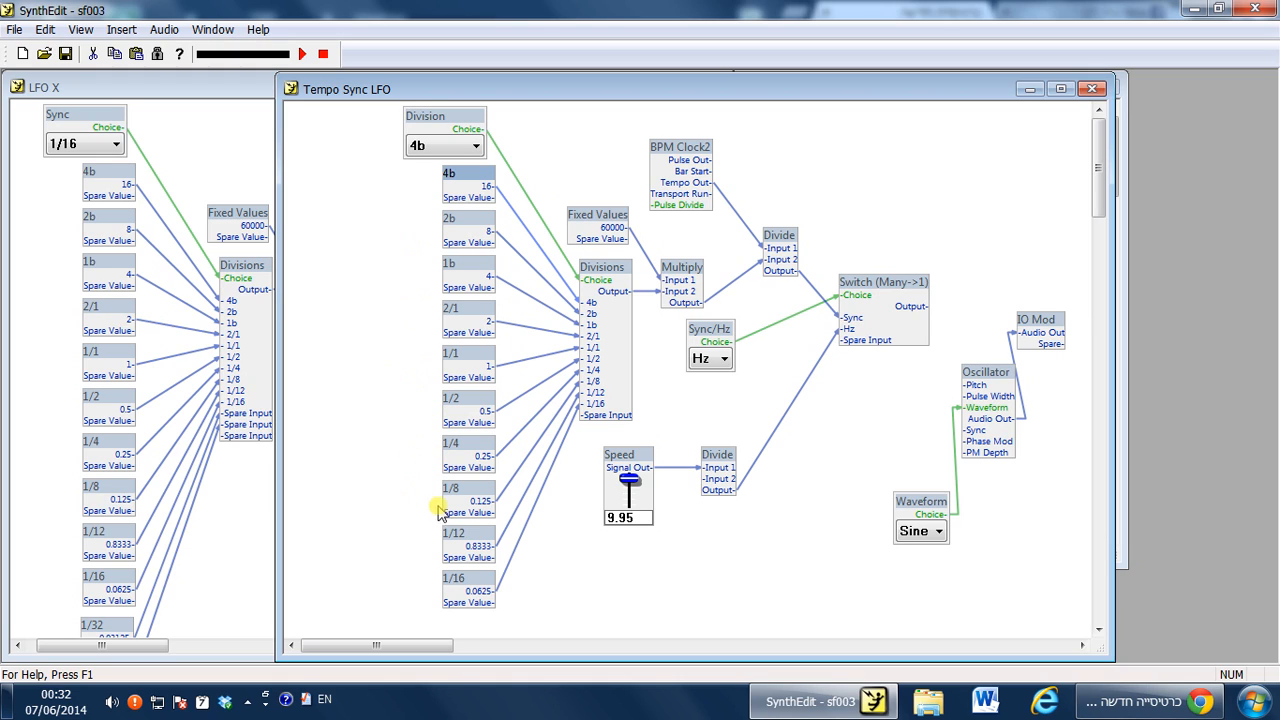
pyautogui.click(467, 540)
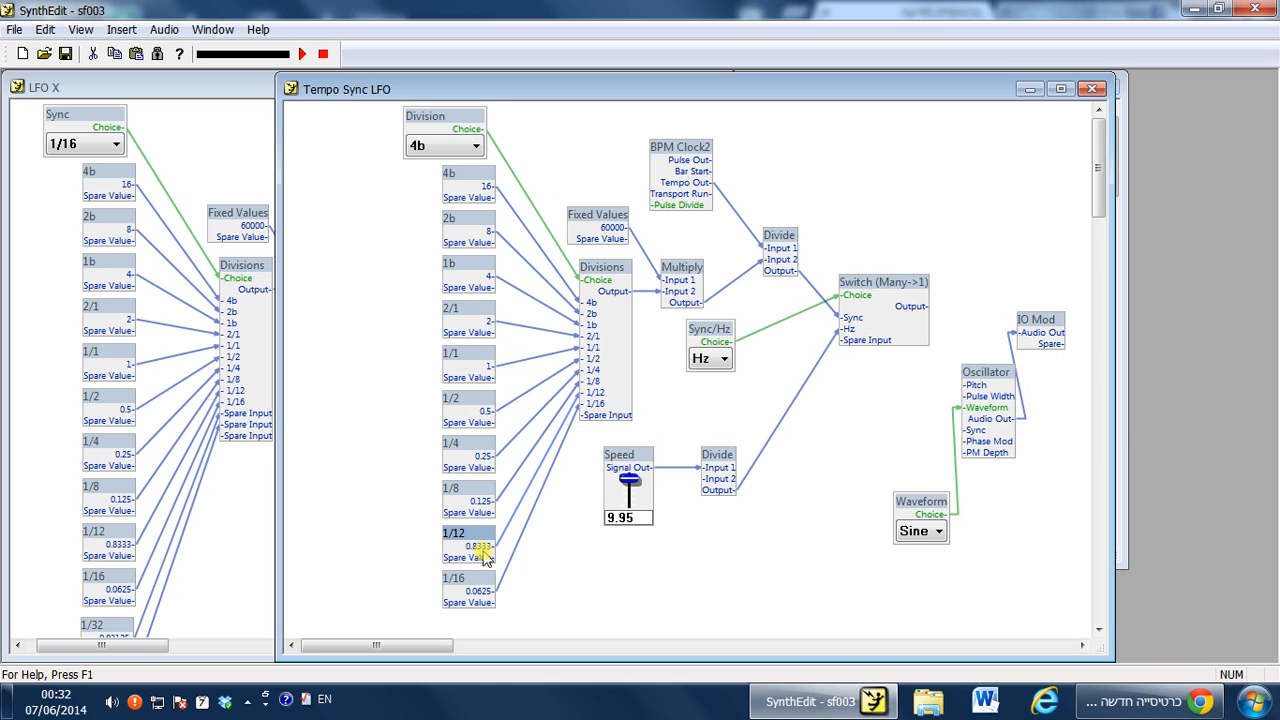
pyautogui.scroll(-3, 530, 608)
pyautogui.click(475, 467)
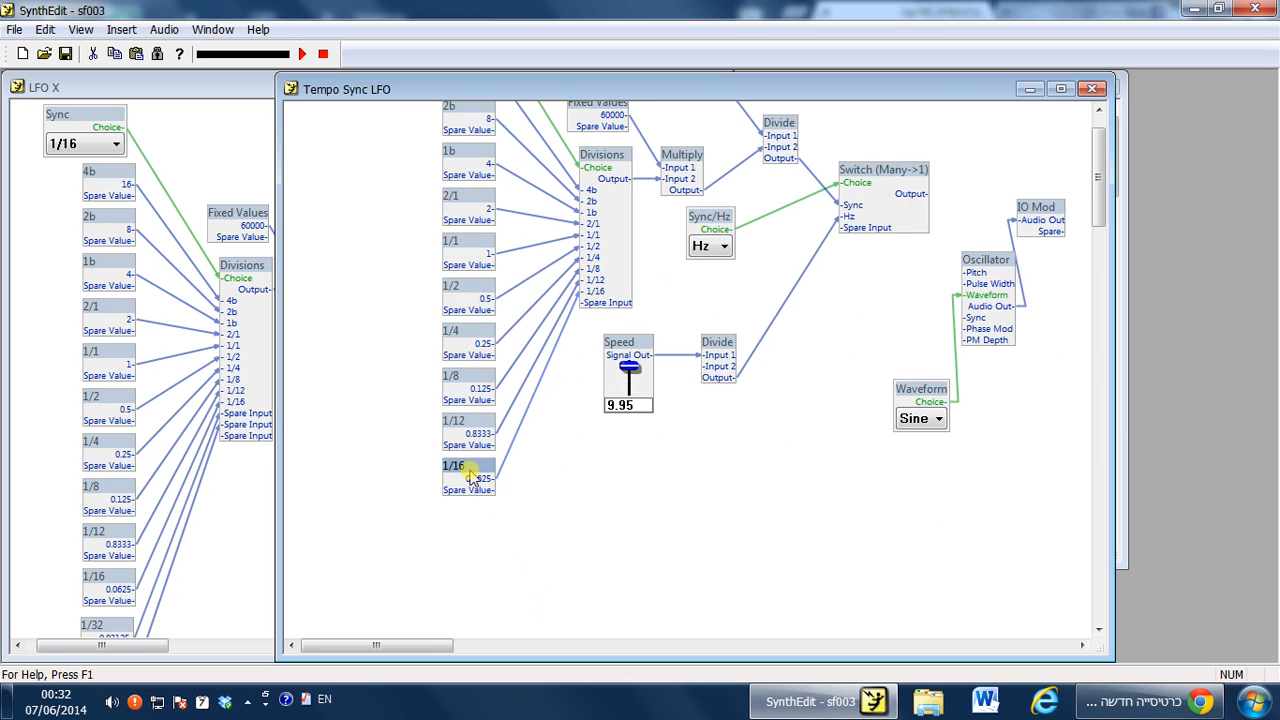
pyautogui.click(480, 522)
pyautogui.click(469, 465)
pyautogui.rightClick(538, 506)
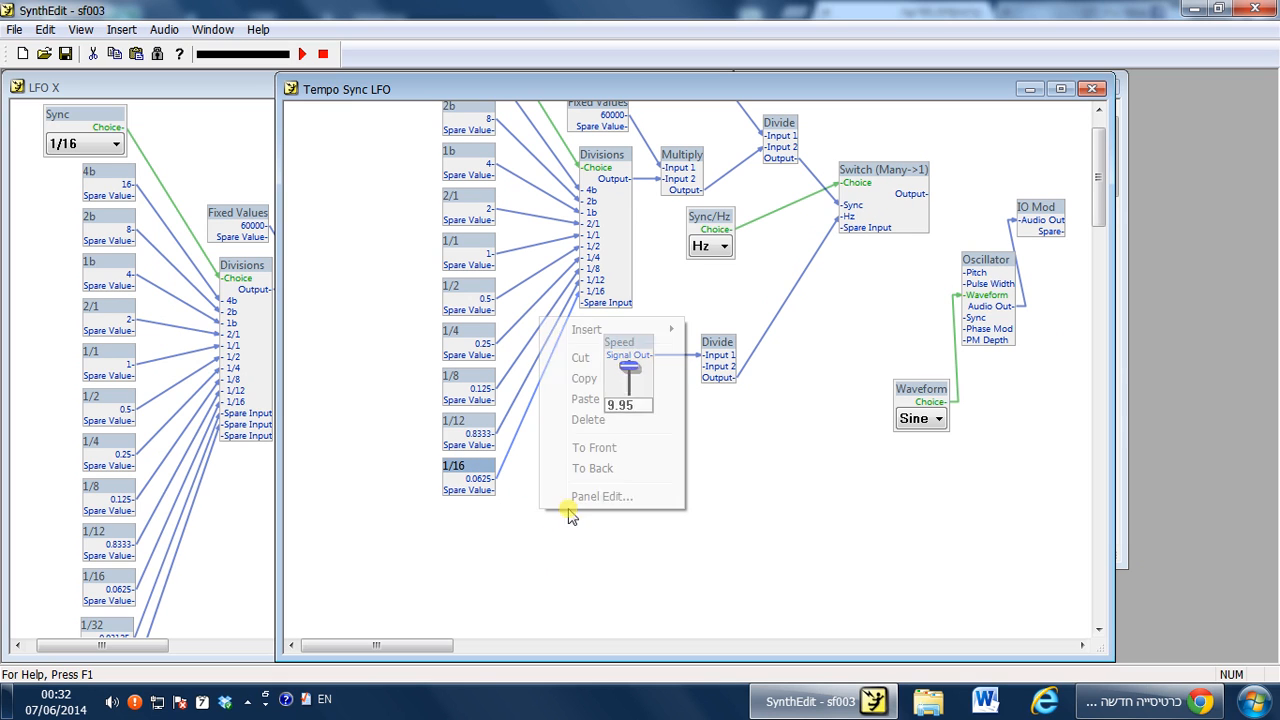
pyautogui.moveTo(630, 336)
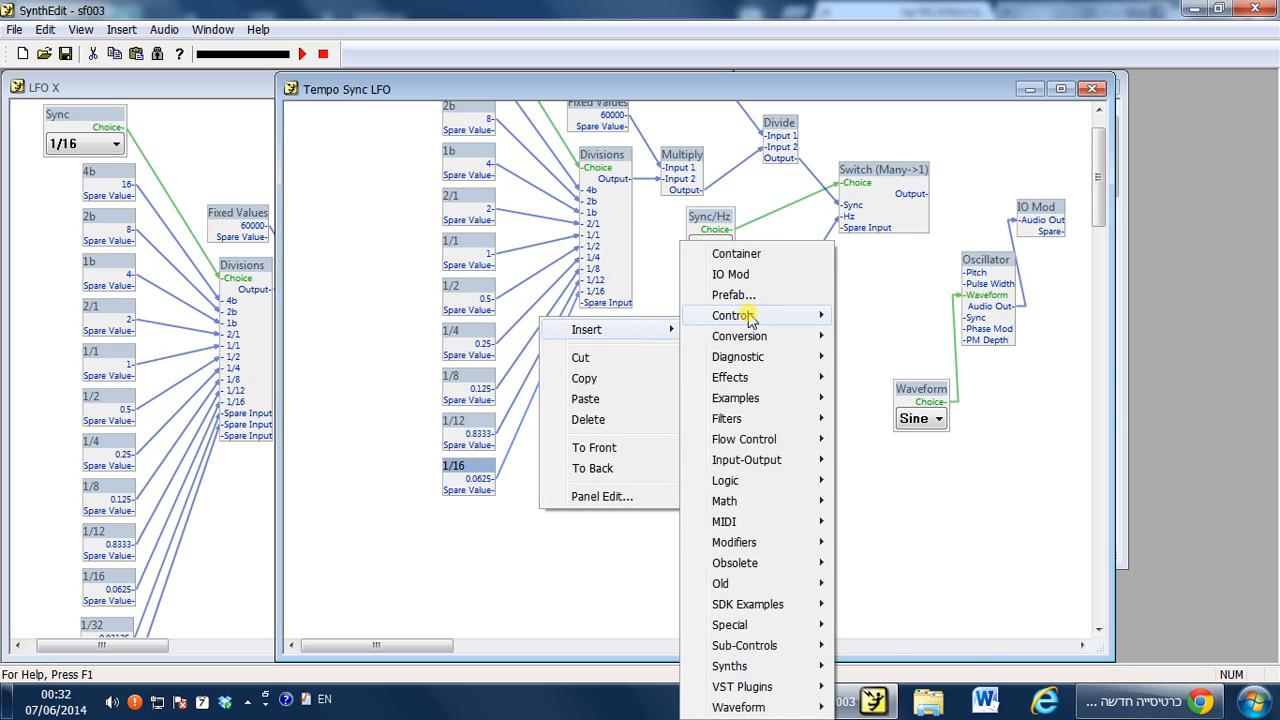
pyautogui.click(490, 531)
# Insert a Fixed Values control module and place it below the 1/16 value module.
pyautogui.moveTo(481, 470); pyautogui.dragTo(471, 476)
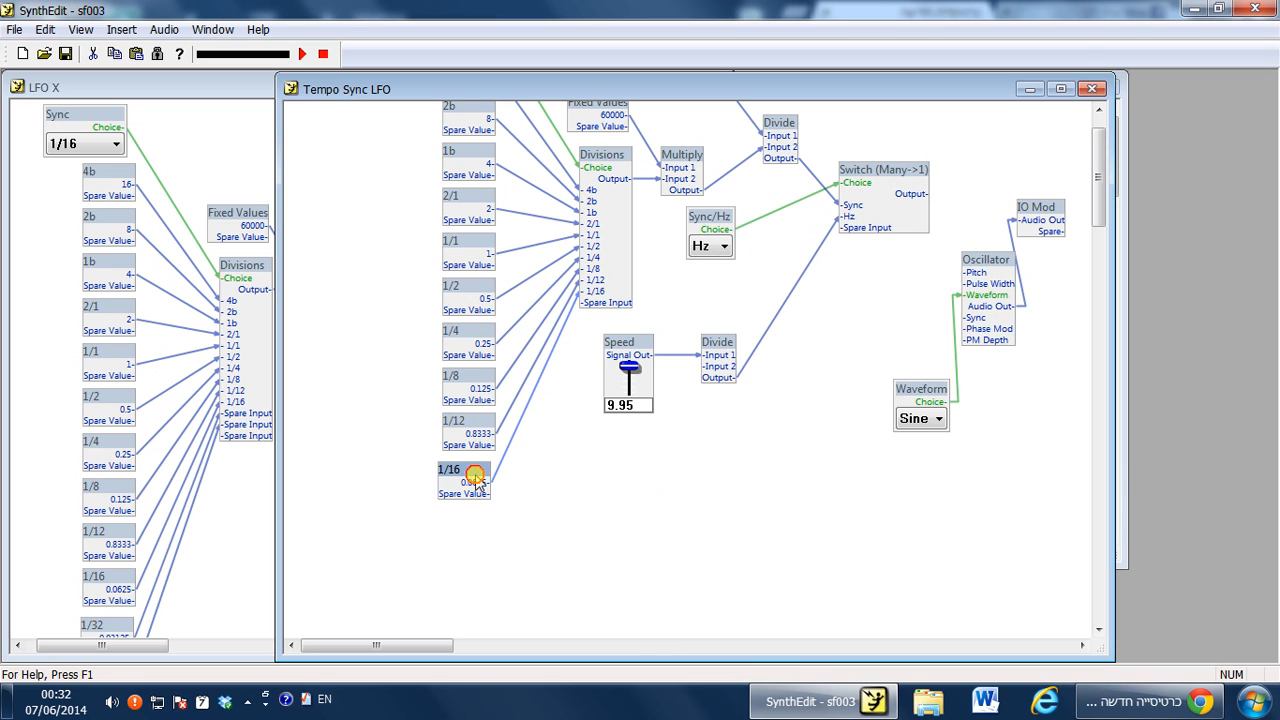
pyautogui.rightClick(566, 489)
pyautogui.moveTo(612, 500)
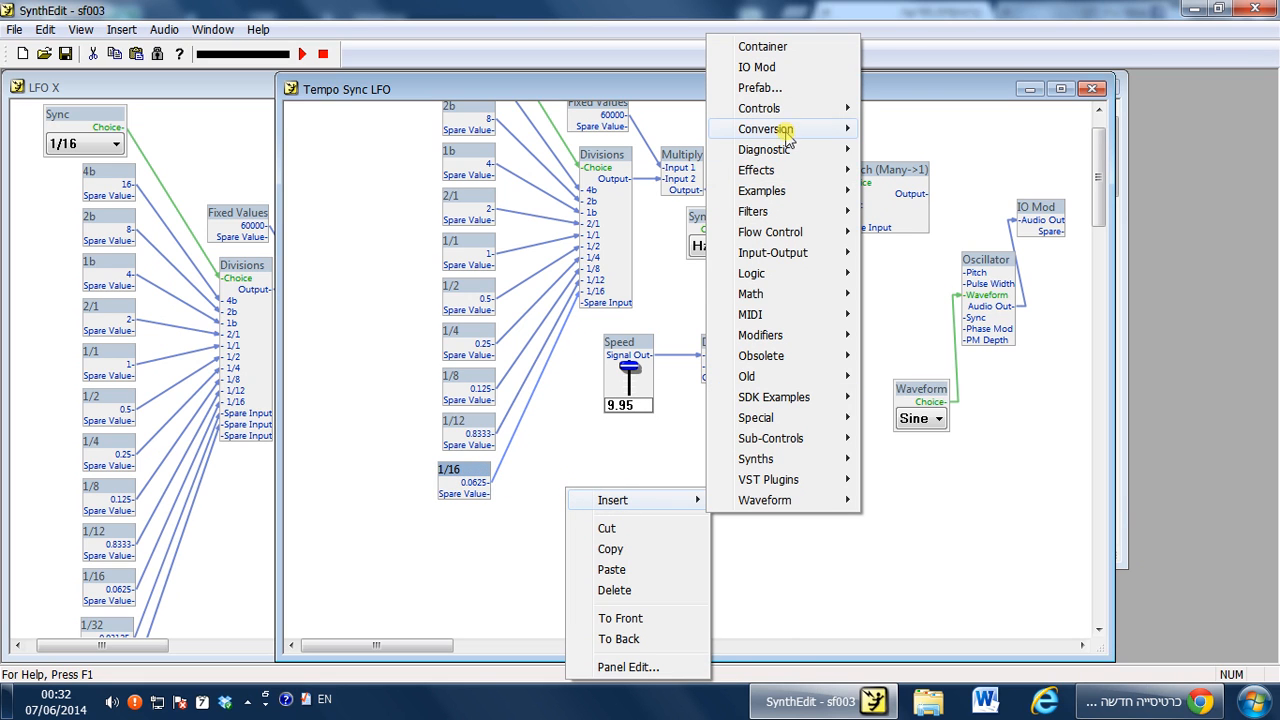
pyautogui.moveTo(800, 108)
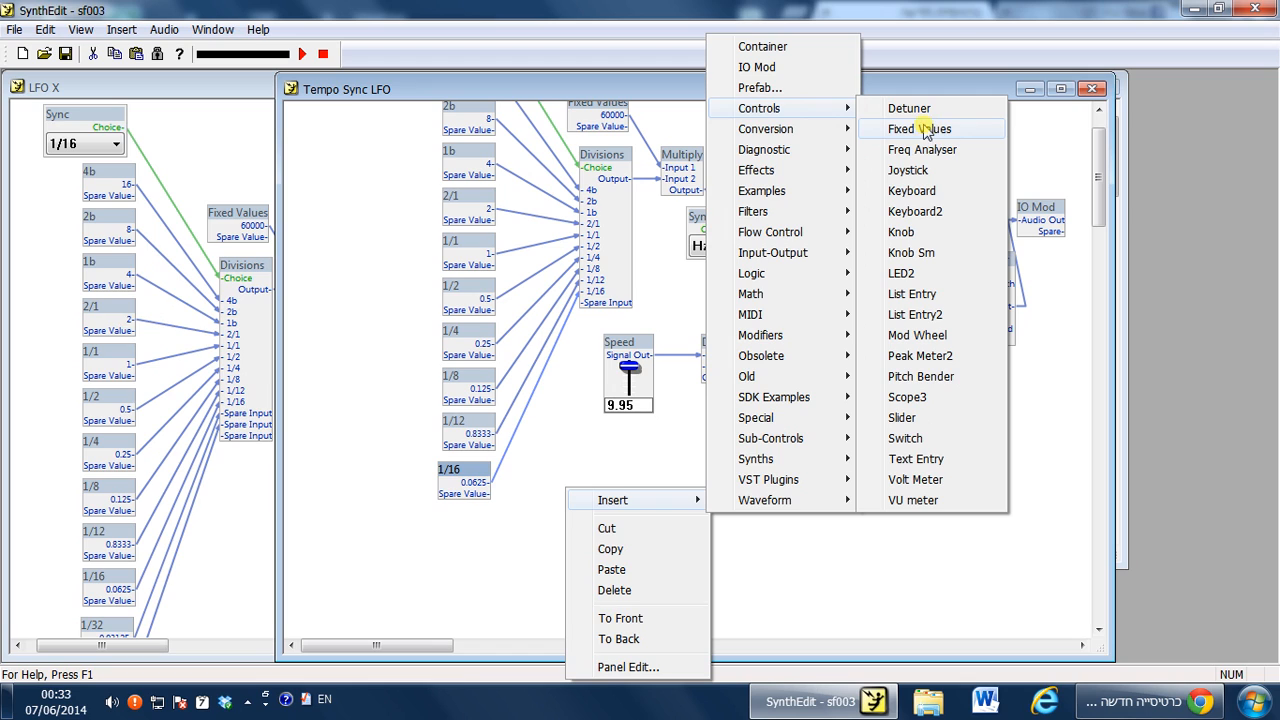
pyautogui.click(922, 135)
pyautogui.moveTo(596, 500); pyautogui.dragTo(468, 533)
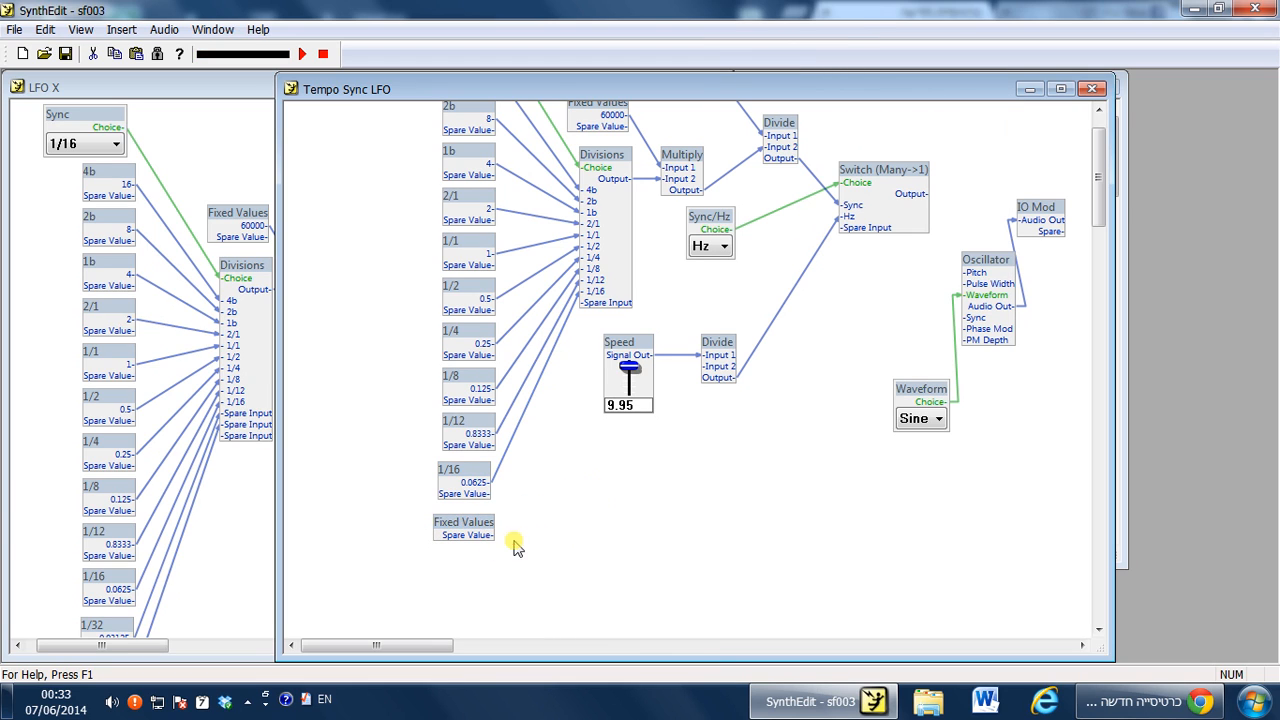
# Duplicate the new Fixed Values module and place the copy directly beneath it.
pyautogui.hotkey('ctrl', 'c')
pyautogui.hotkey('ctrl', 'v')
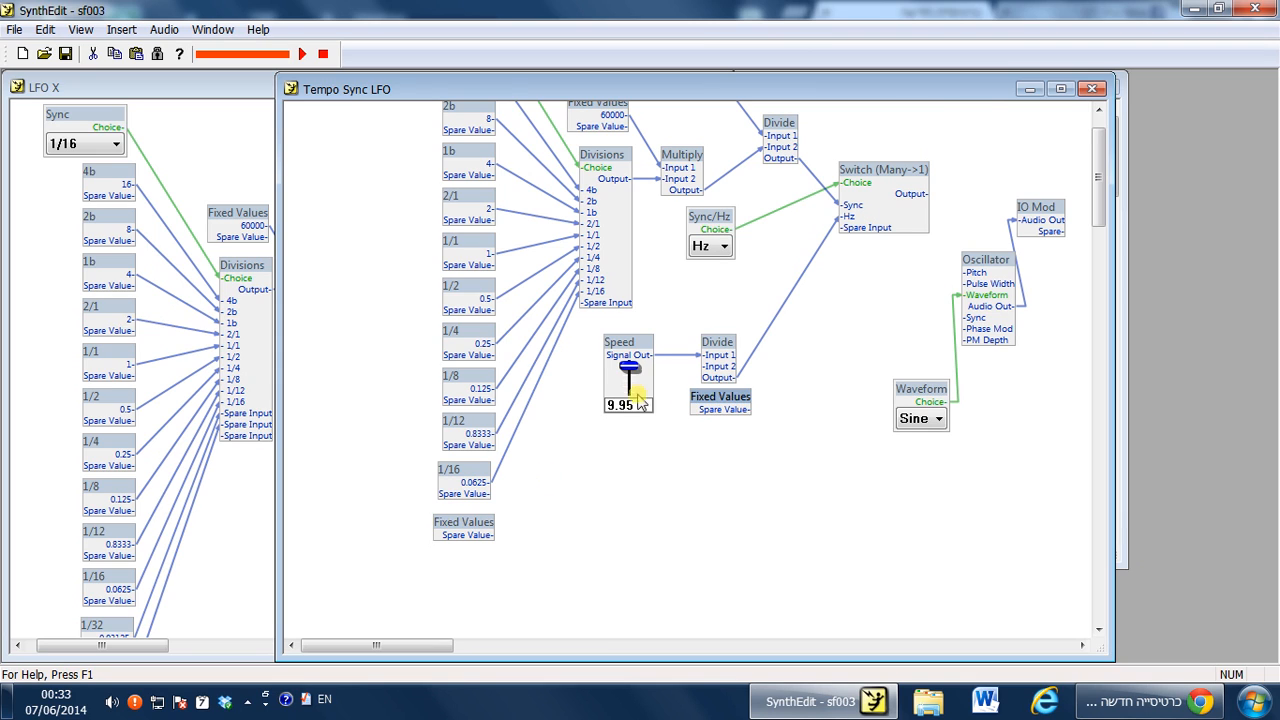
pyautogui.moveTo(718, 393); pyautogui.dragTo(468, 560)
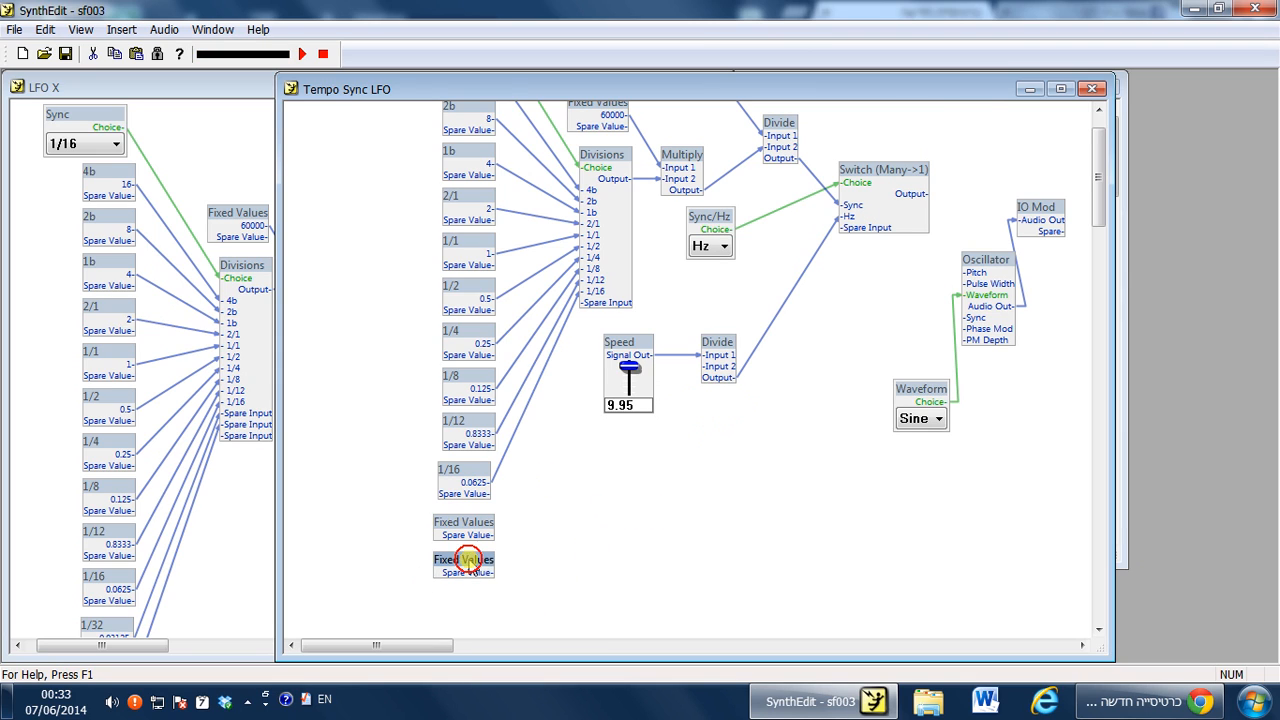
# Connect both new Fixed Values modules to new spare inputs on the Divisions module and tidy their positions.
pyautogui.click(480, 528)
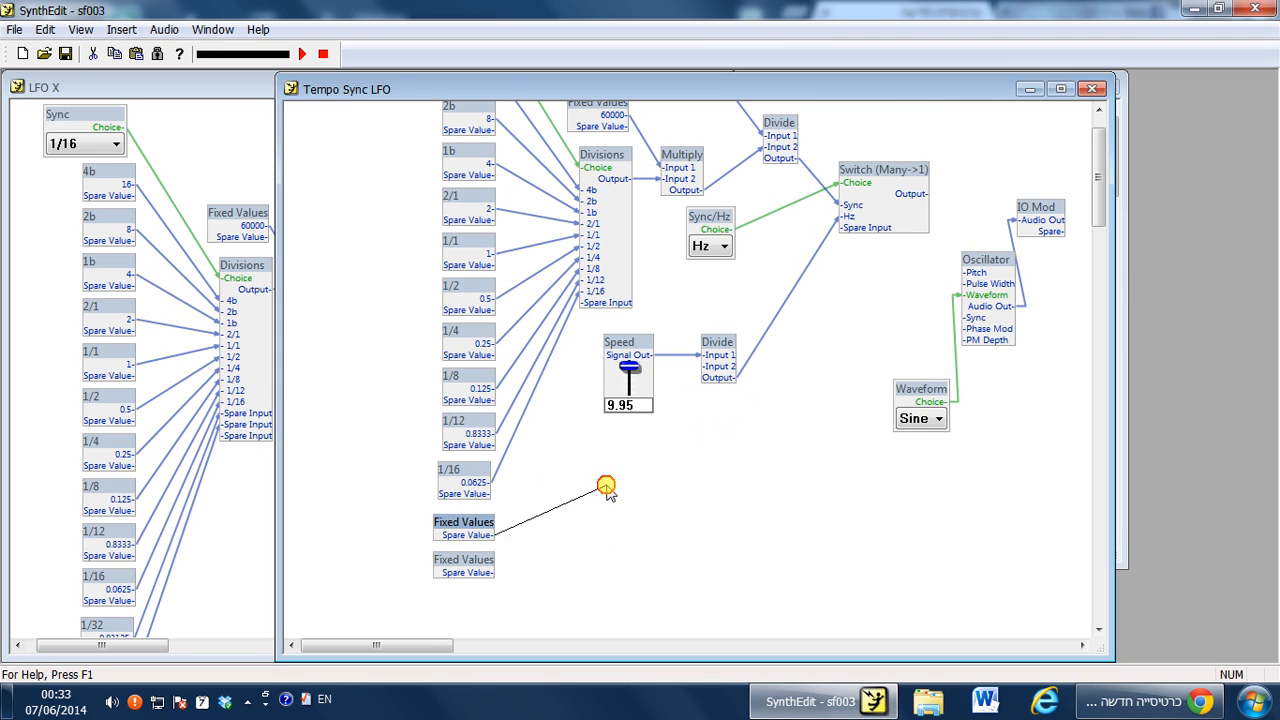
pyautogui.moveTo(593, 372); pyautogui.dragTo(600, 302)
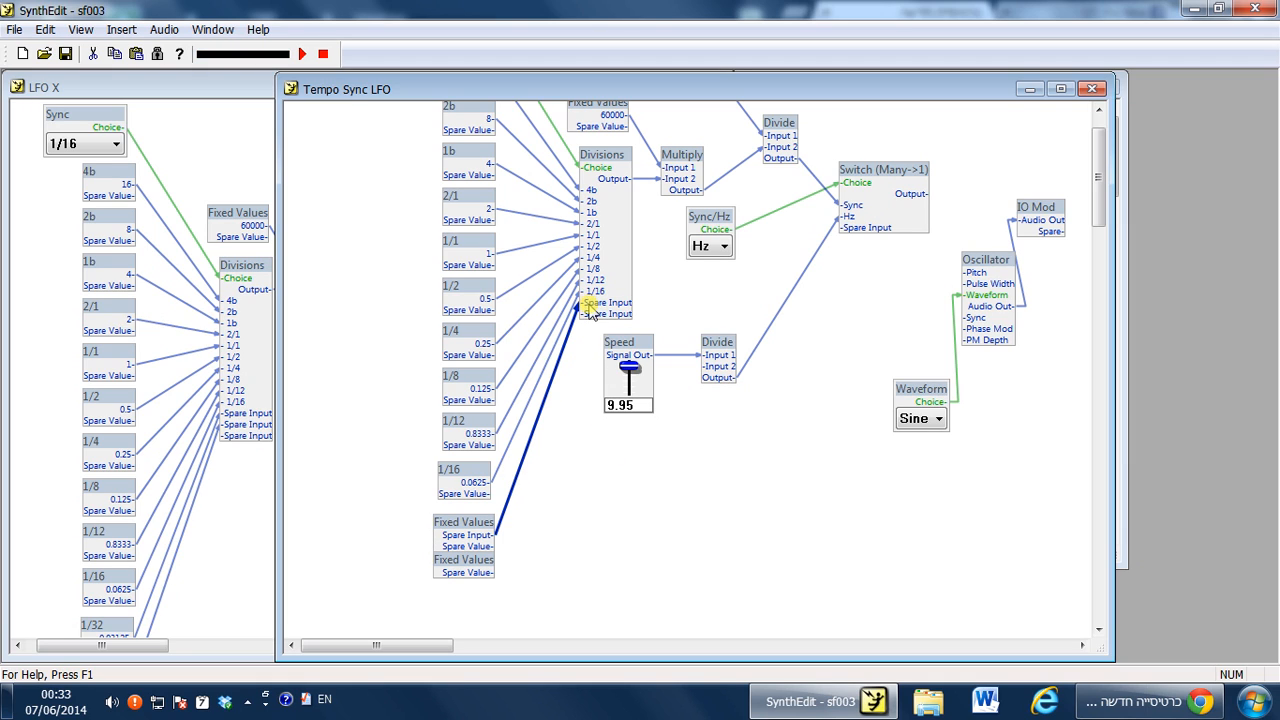
pyautogui.moveTo(592, 318); pyautogui.dragTo(489, 575)
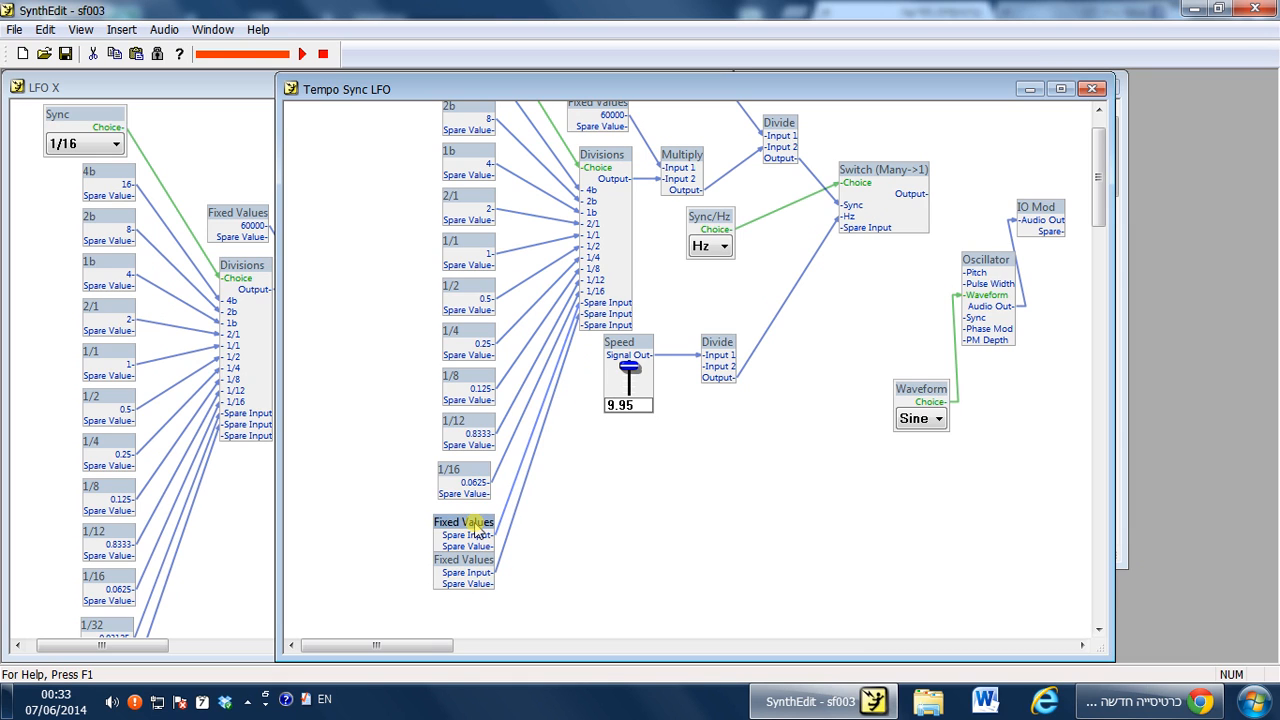
pyautogui.rightClick(476, 528)
pyautogui.click(586, 591)
pyautogui.moveTo(440, 534); pyautogui.dragTo(450, 524)
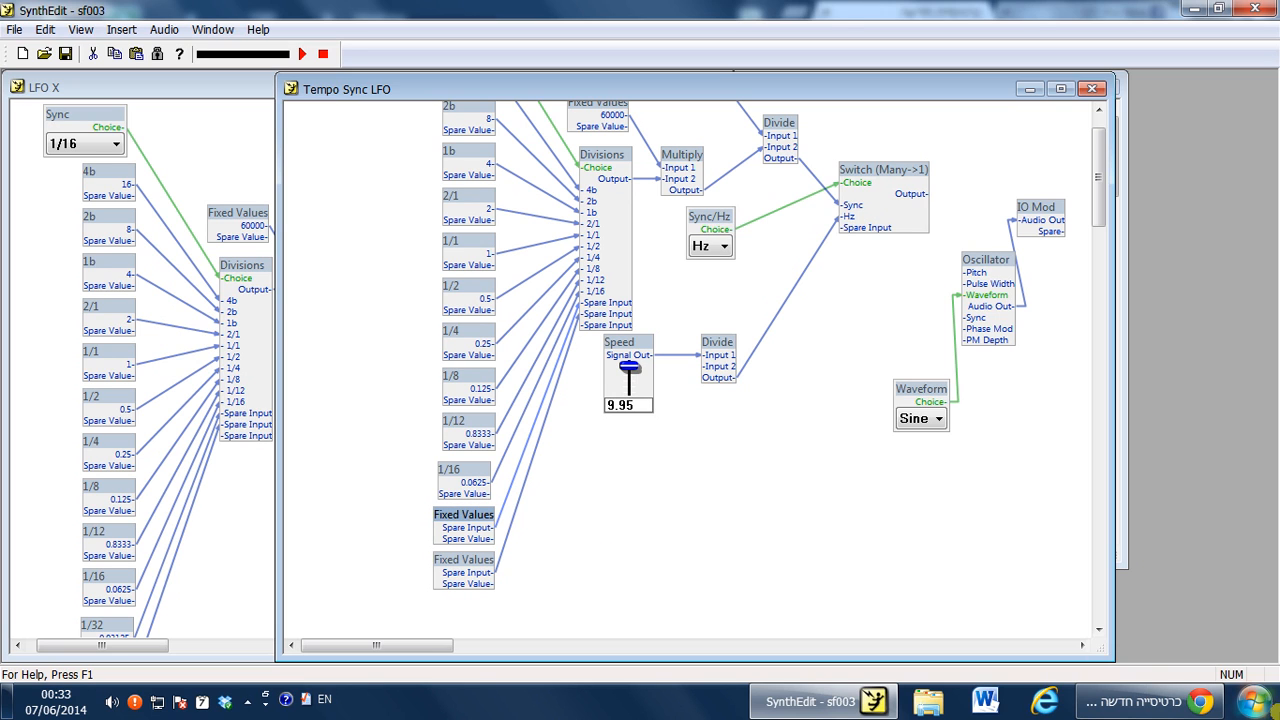
# Switch to the Calculator app by searching for calc.
pyautogui.click(1252, 702)
pyautogui.write('calc')
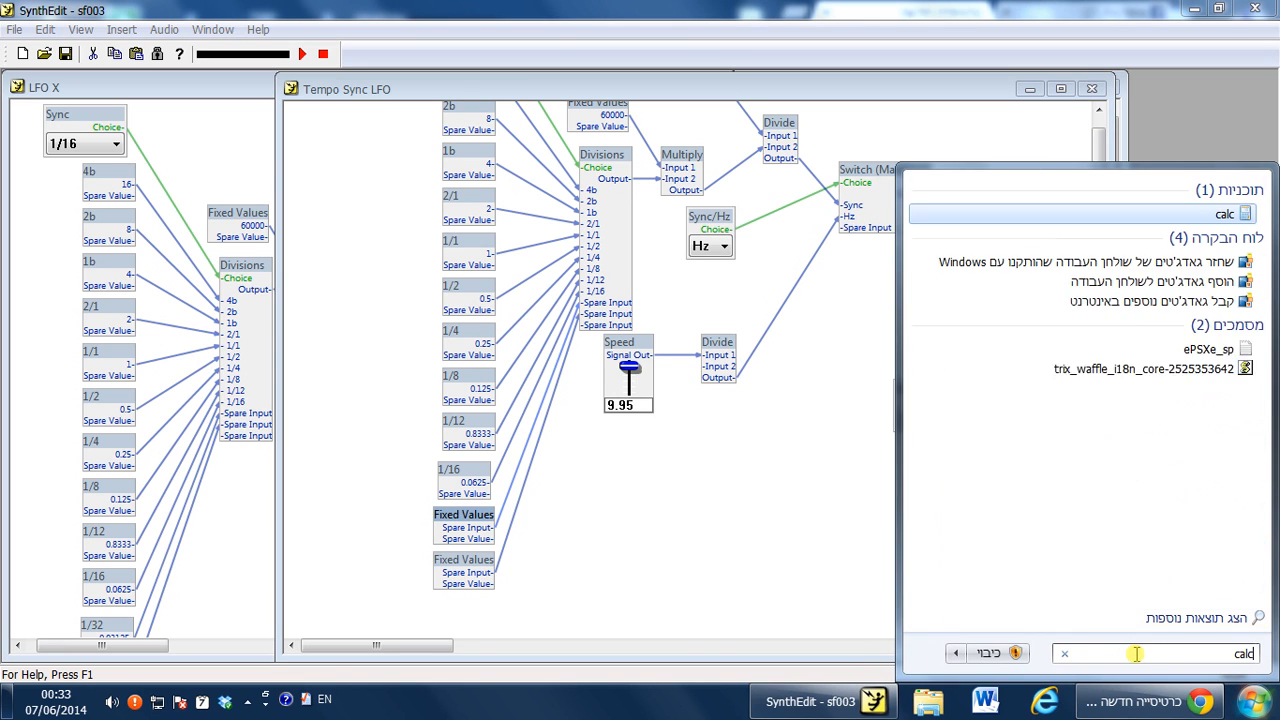
pyautogui.press('Return')
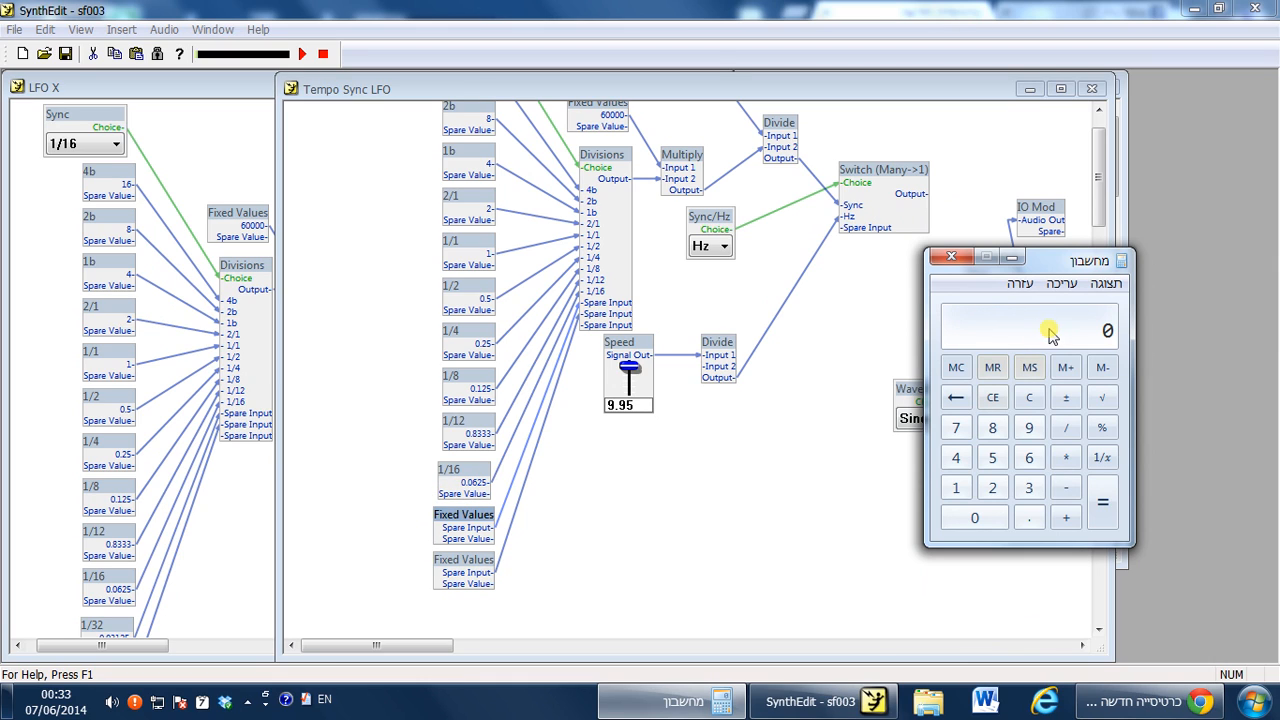
# Calculate 0.0625 divided by 2 in the Calculator and copy the result.
pyautogui.click(979, 521)
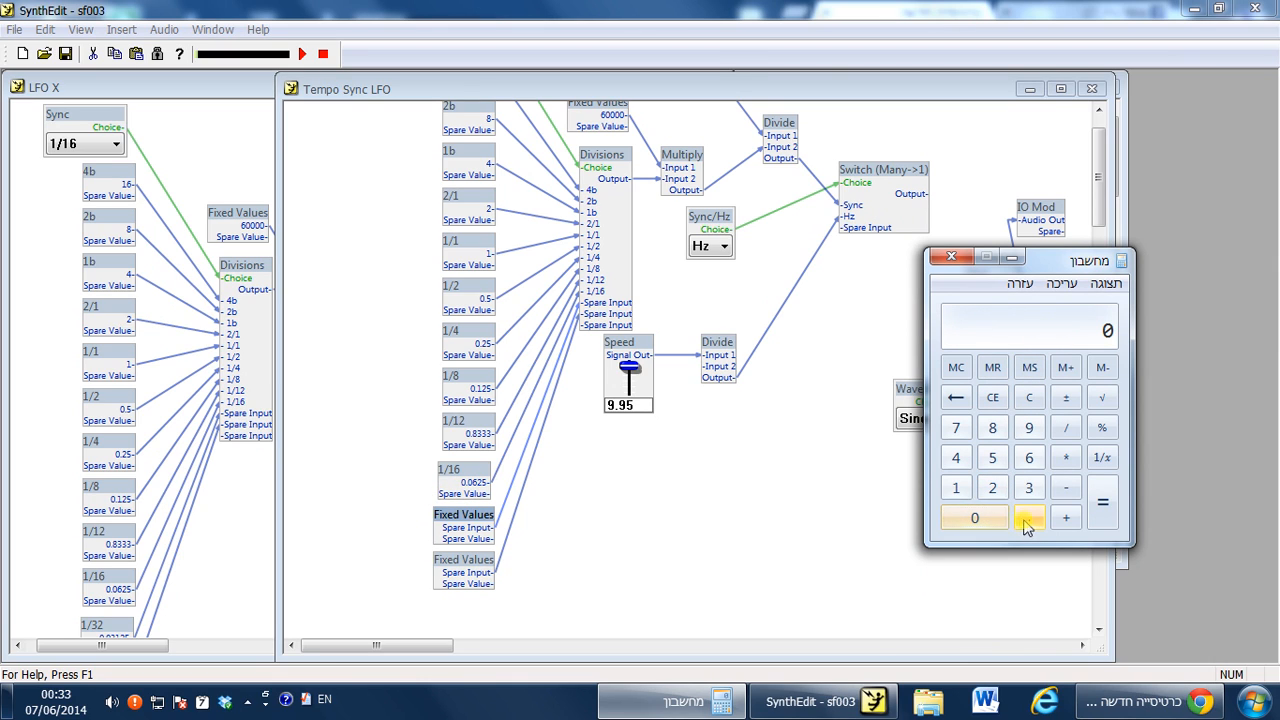
pyautogui.click(1028, 518)
pyautogui.click(978, 519)
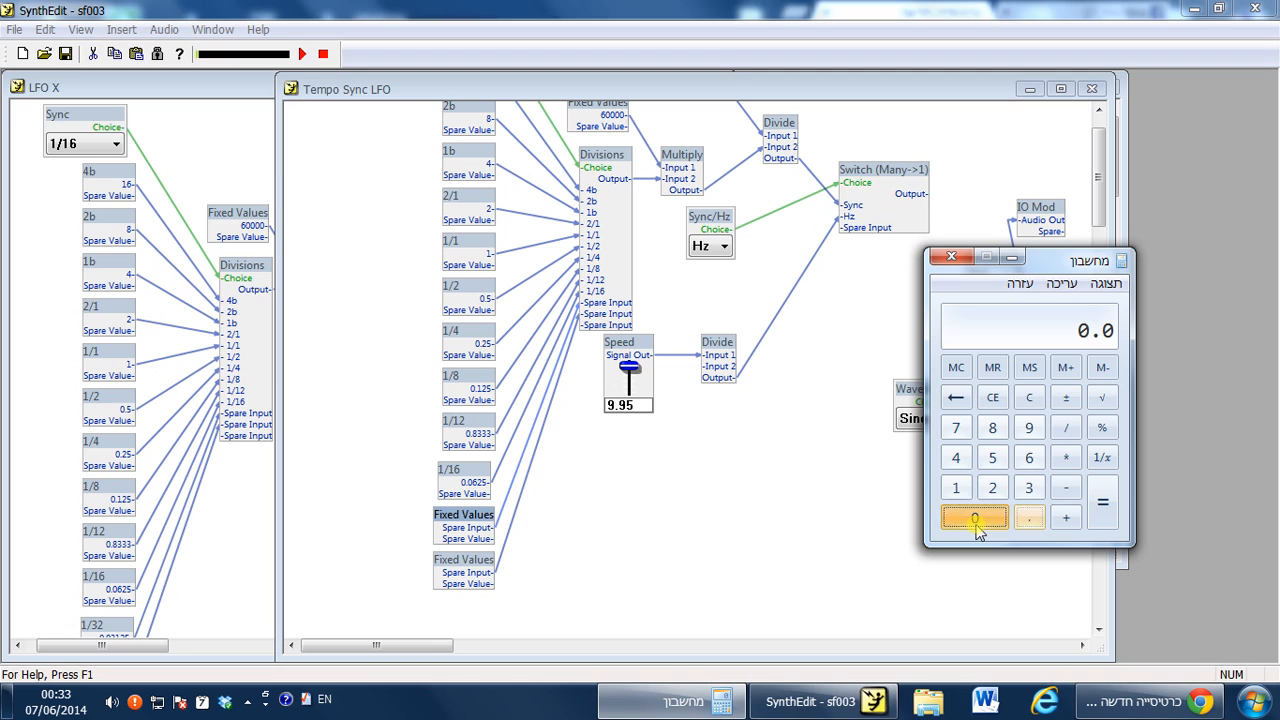
pyautogui.click(1029, 458)
pyautogui.click(988, 488)
pyautogui.click(992, 458)
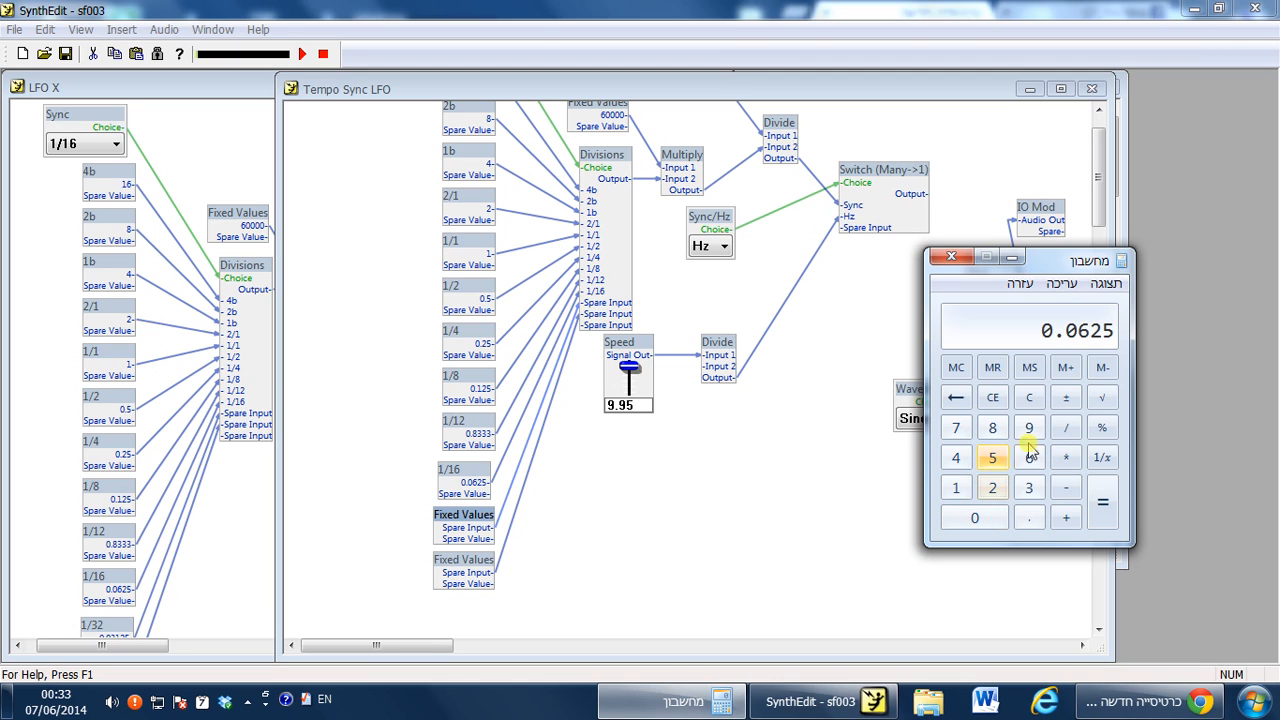
pyautogui.click(1070, 428)
pyautogui.click(992, 488)
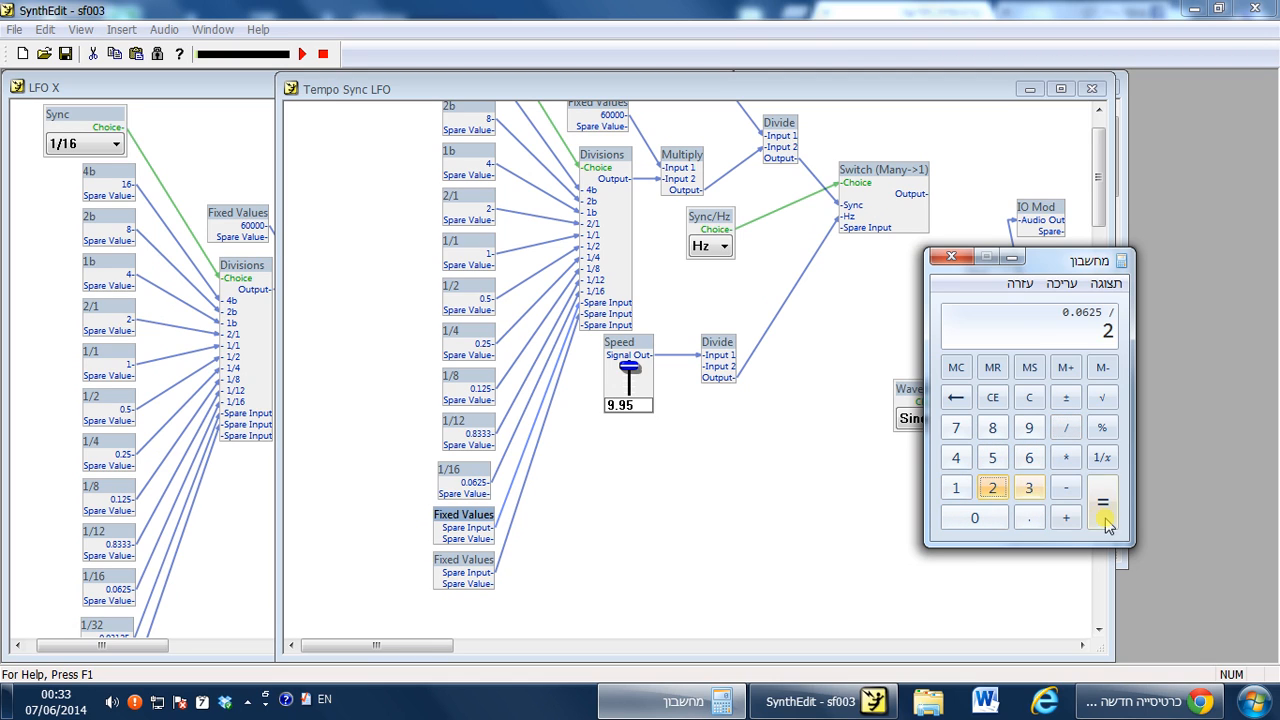
pyautogui.click(1104, 512)
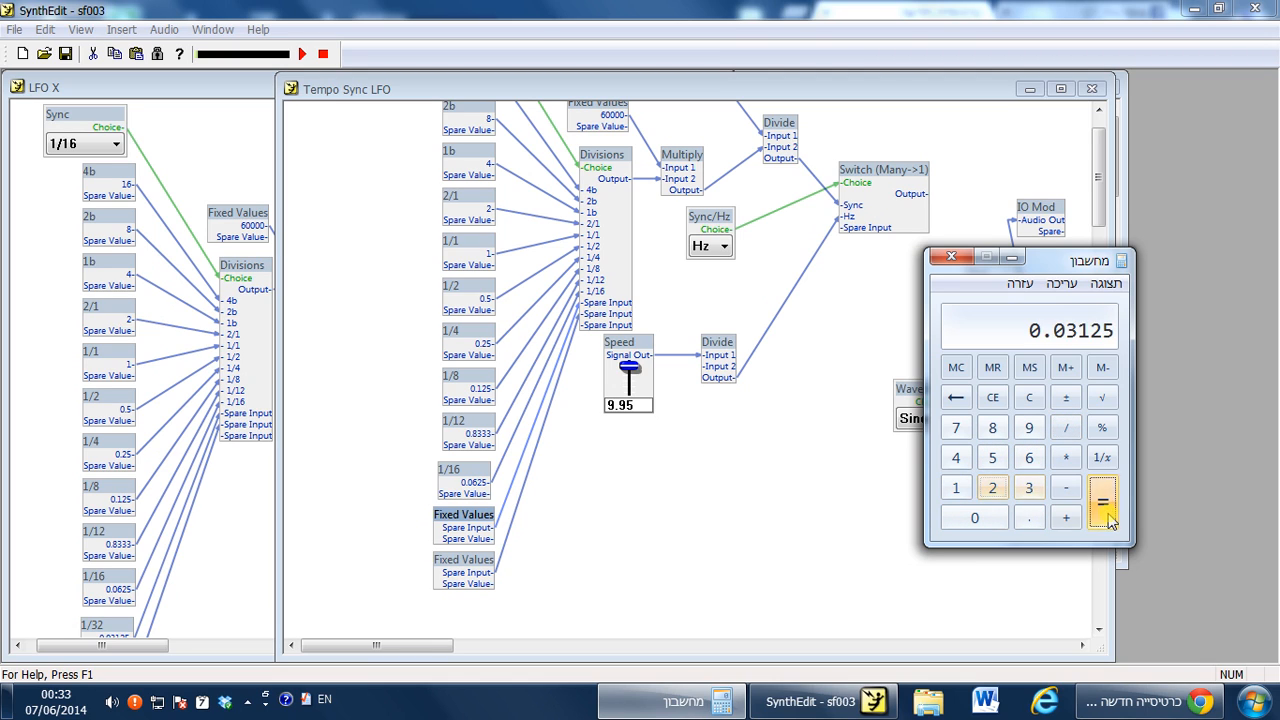
pyautogui.click(1060, 283)
pyautogui.click(1057, 306)
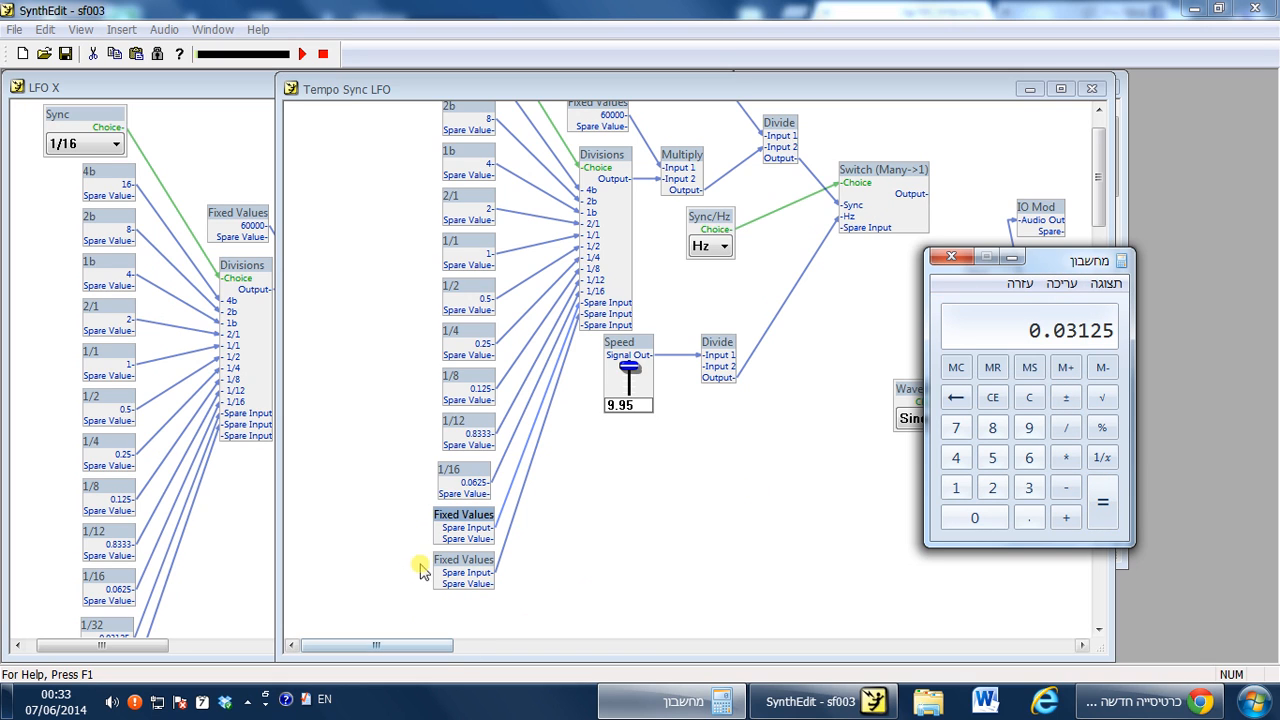
# Paste 0.03125 as the value of the first new Fixed Values module in its properties.
pyautogui.rightClick(472, 522)
pyautogui.click(530, 508)
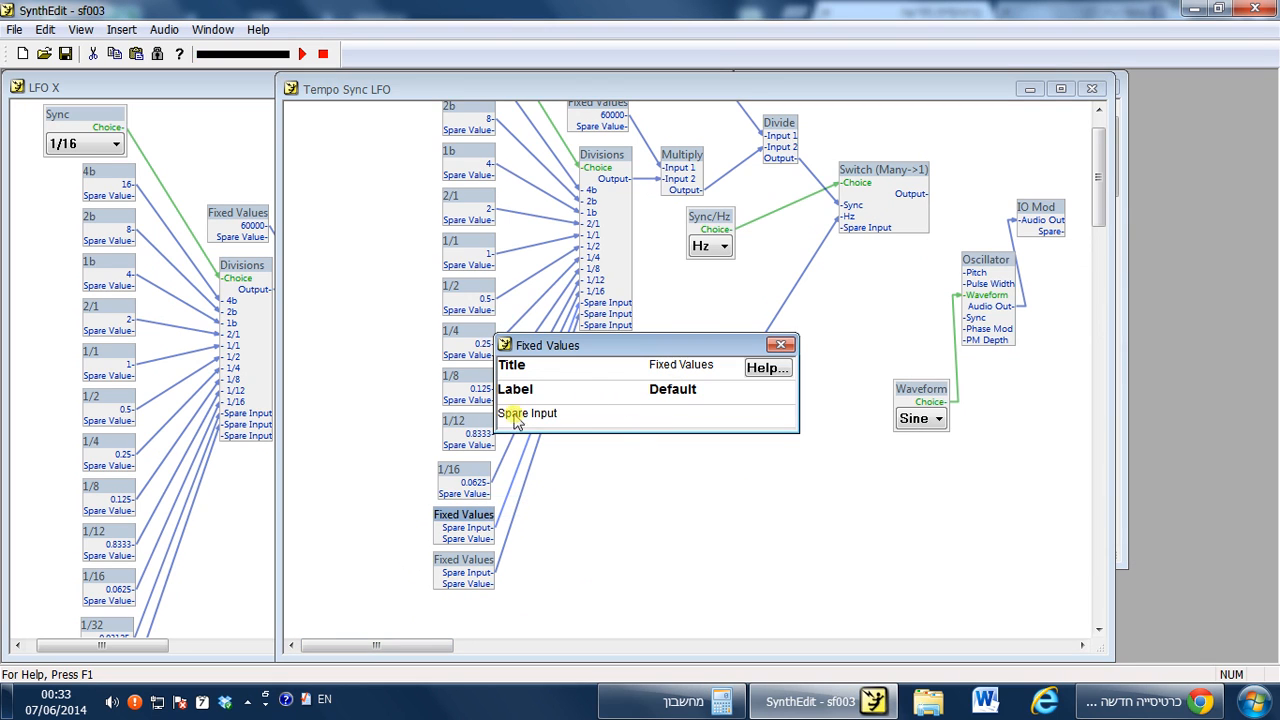
pyautogui.click(550, 415)
pyautogui.hotkey('ctrl', 'v')
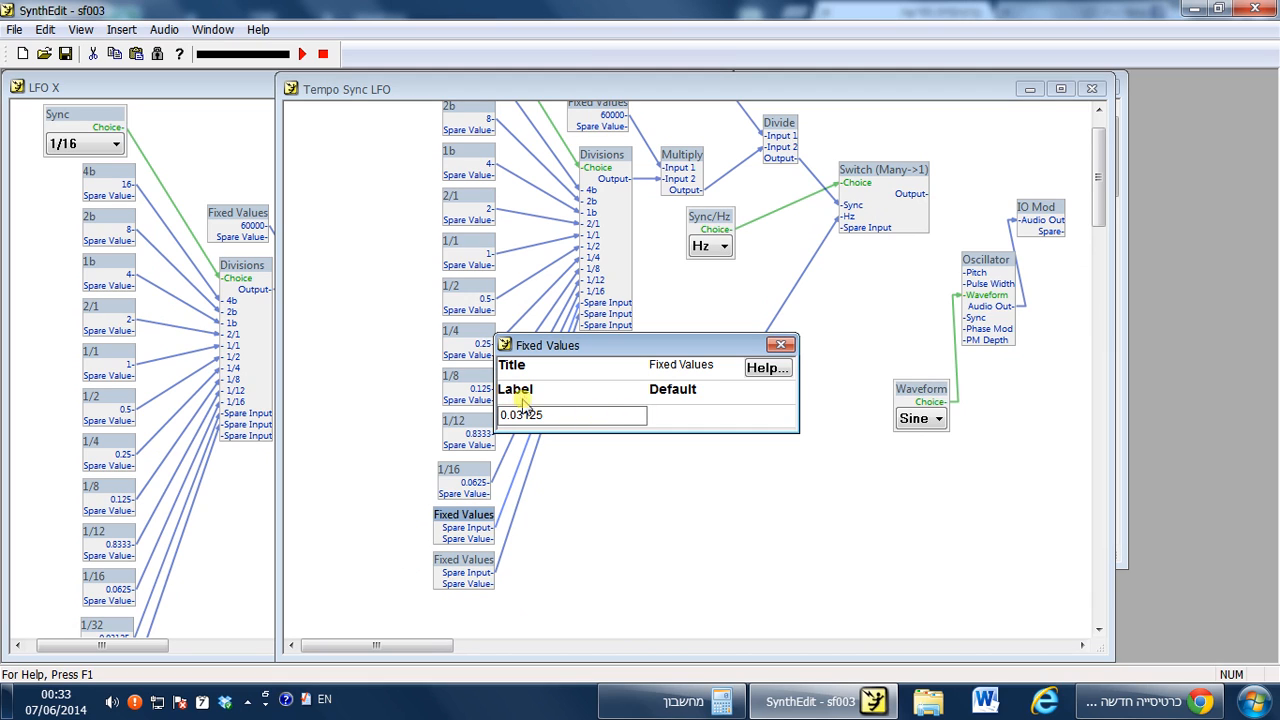
# Set the first new Fixed Values module's default value to 0.03125 and close its properties.
pyautogui.click(704, 413)
pyautogui.hotkey('ctrl', 'v')
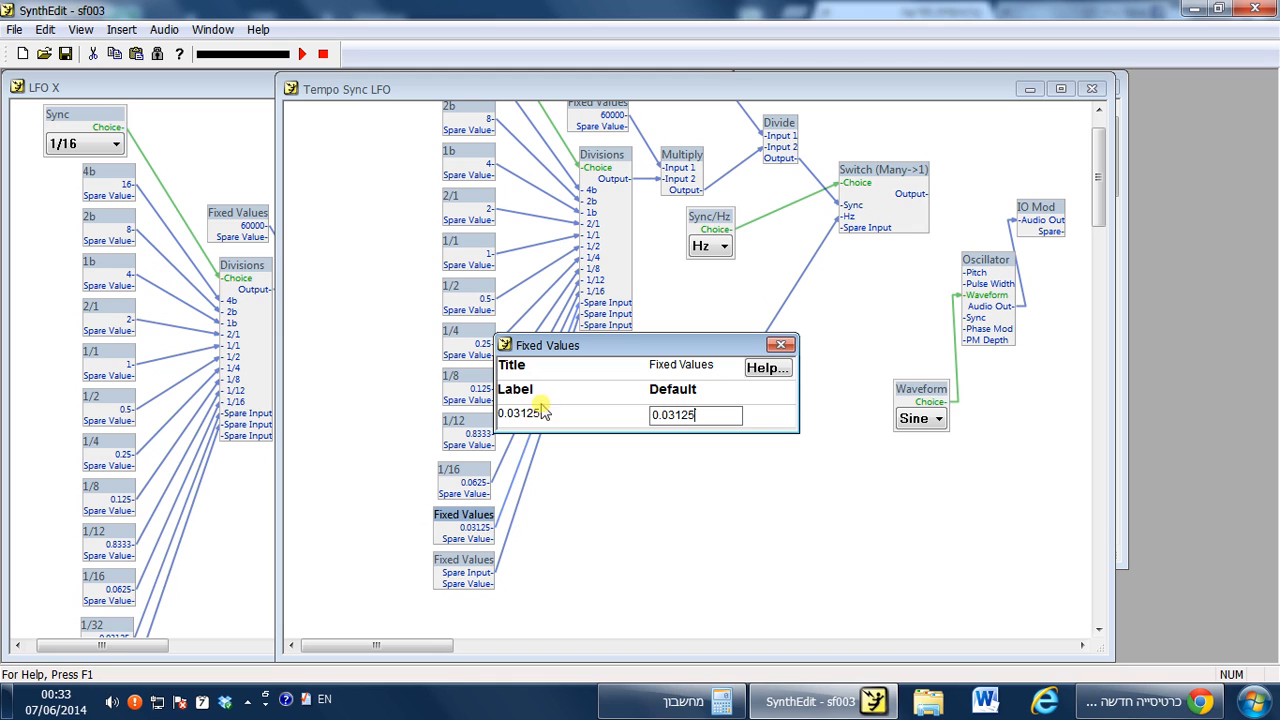
pyautogui.click(780, 345)
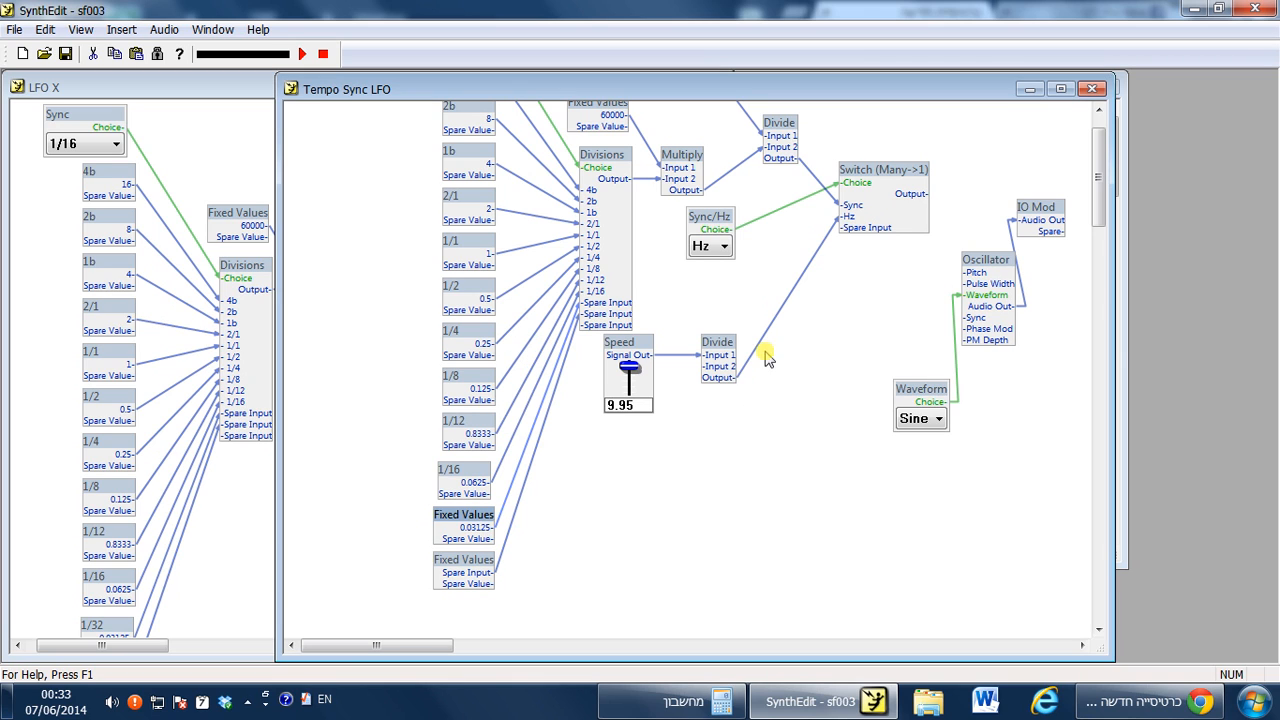
# Rename the first new Fixed Values module's title to 1/32.
pyautogui.click(586, 568)
pyautogui.rightClick(476, 526)
pyautogui.click(540, 503)
pyautogui.click(703, 365)
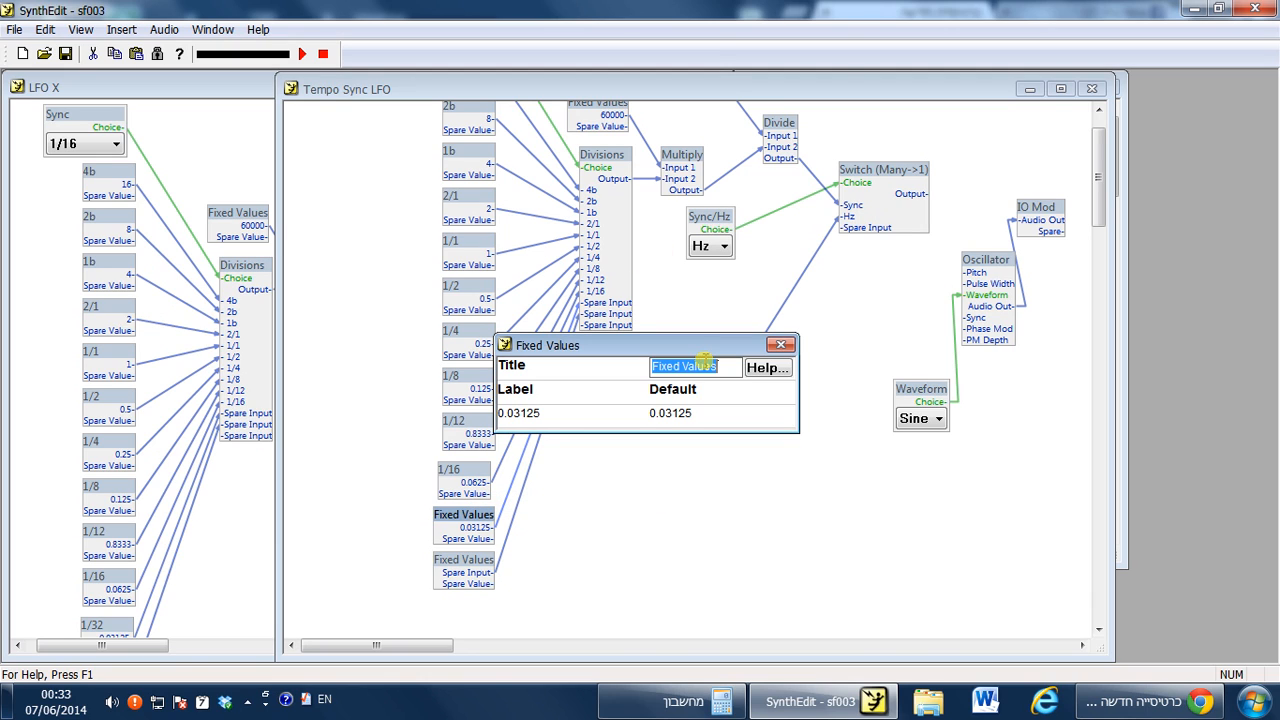
pyautogui.write('1/3')
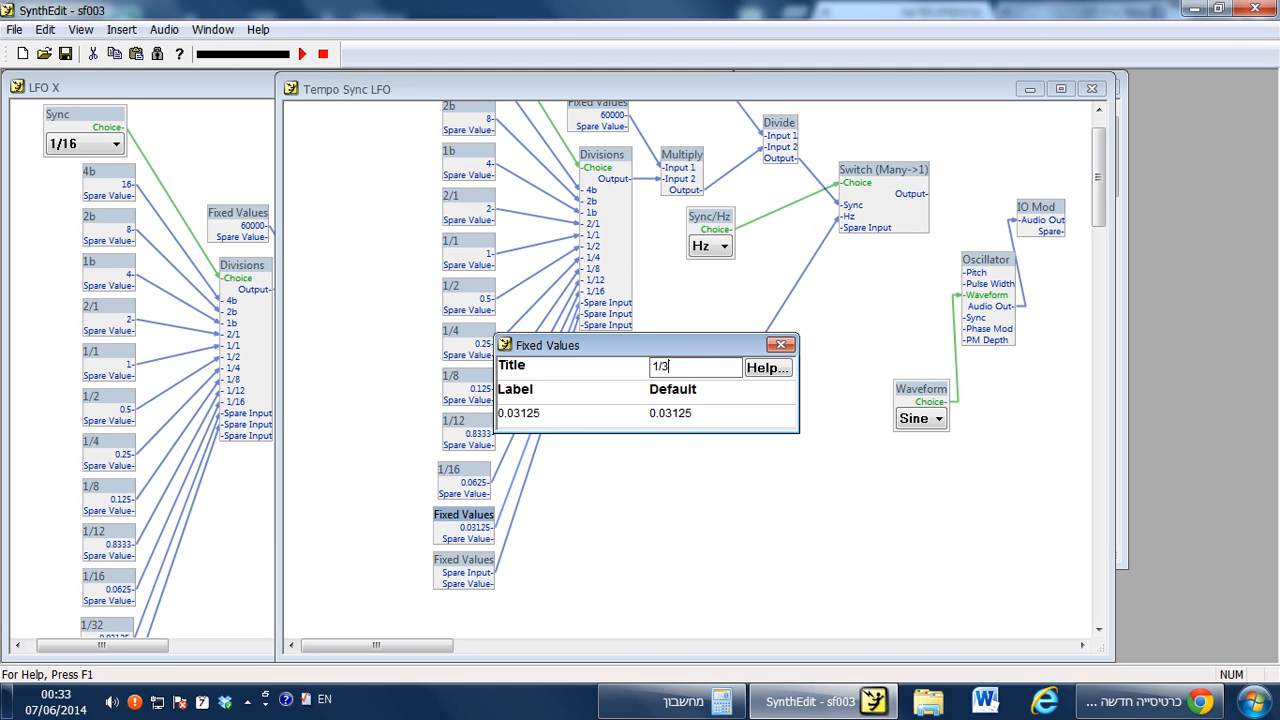
pyautogui.write('2')
pyautogui.click(781, 345)
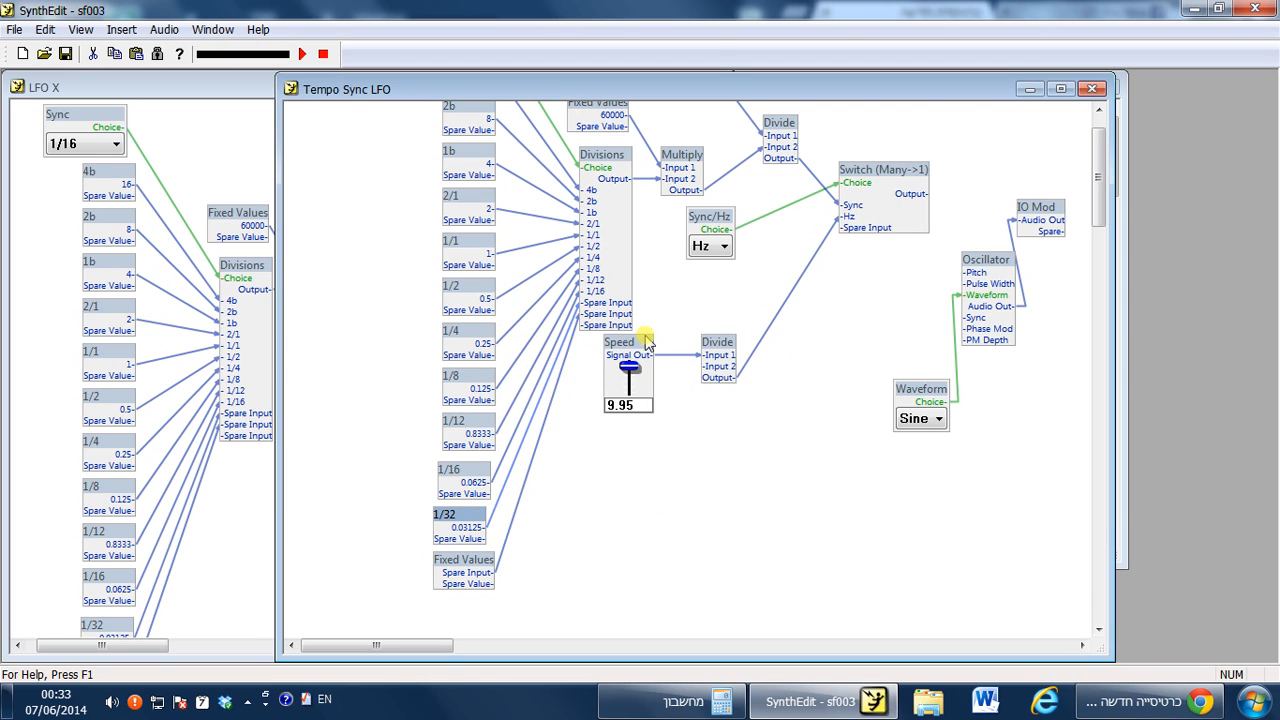
# Rename the second new Fixed Values module's title to 1/64.
pyautogui.click(618, 283)
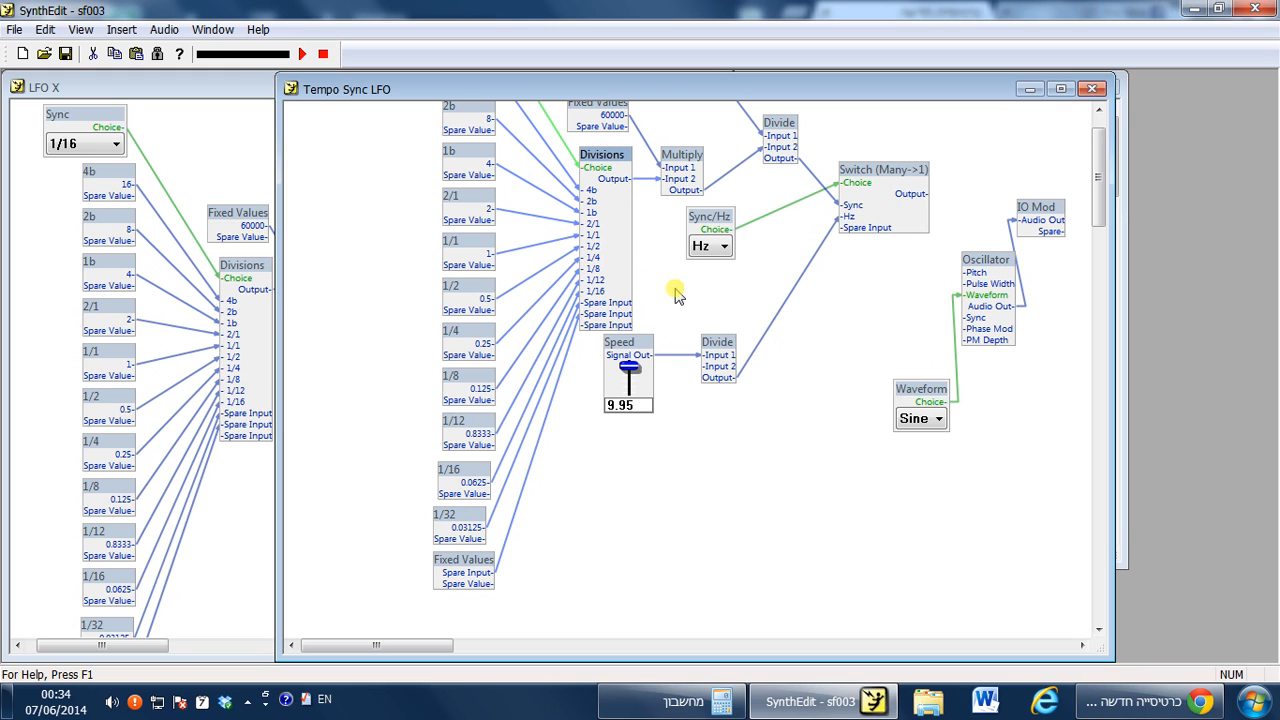
pyautogui.click(463, 561)
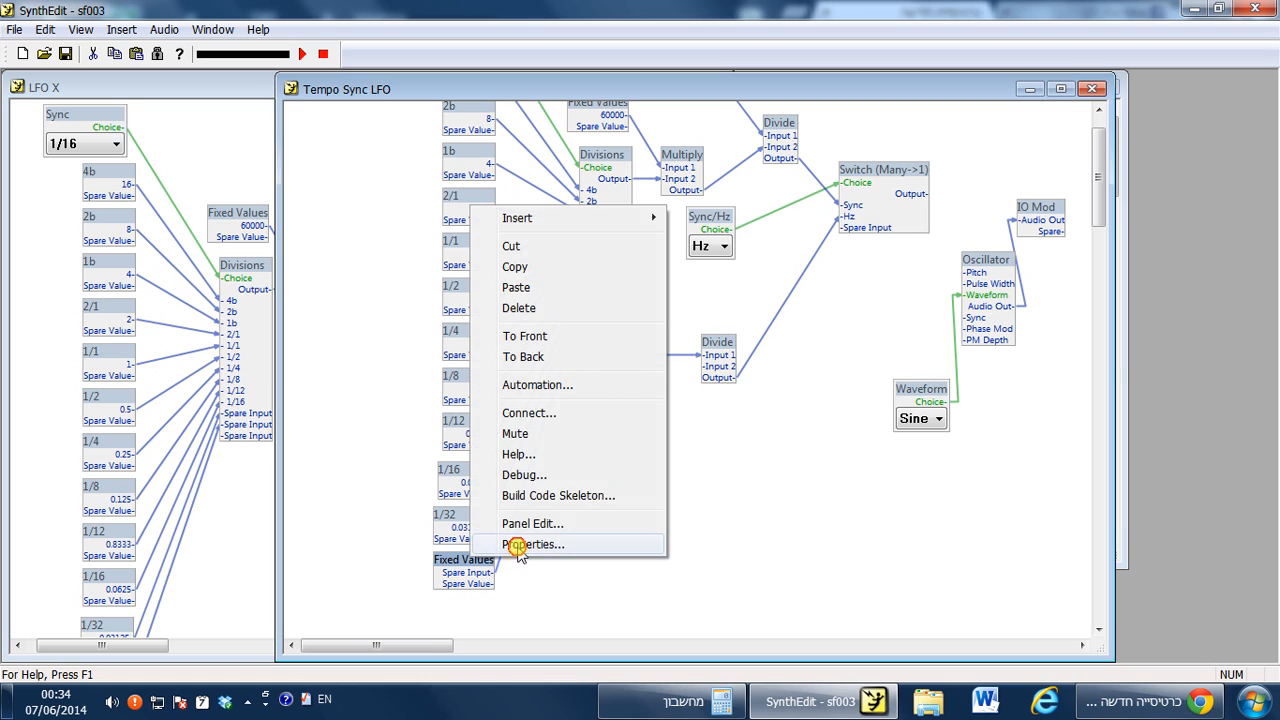
pyautogui.click(522, 546)
pyautogui.click(705, 368)
pyautogui.write('1/64')
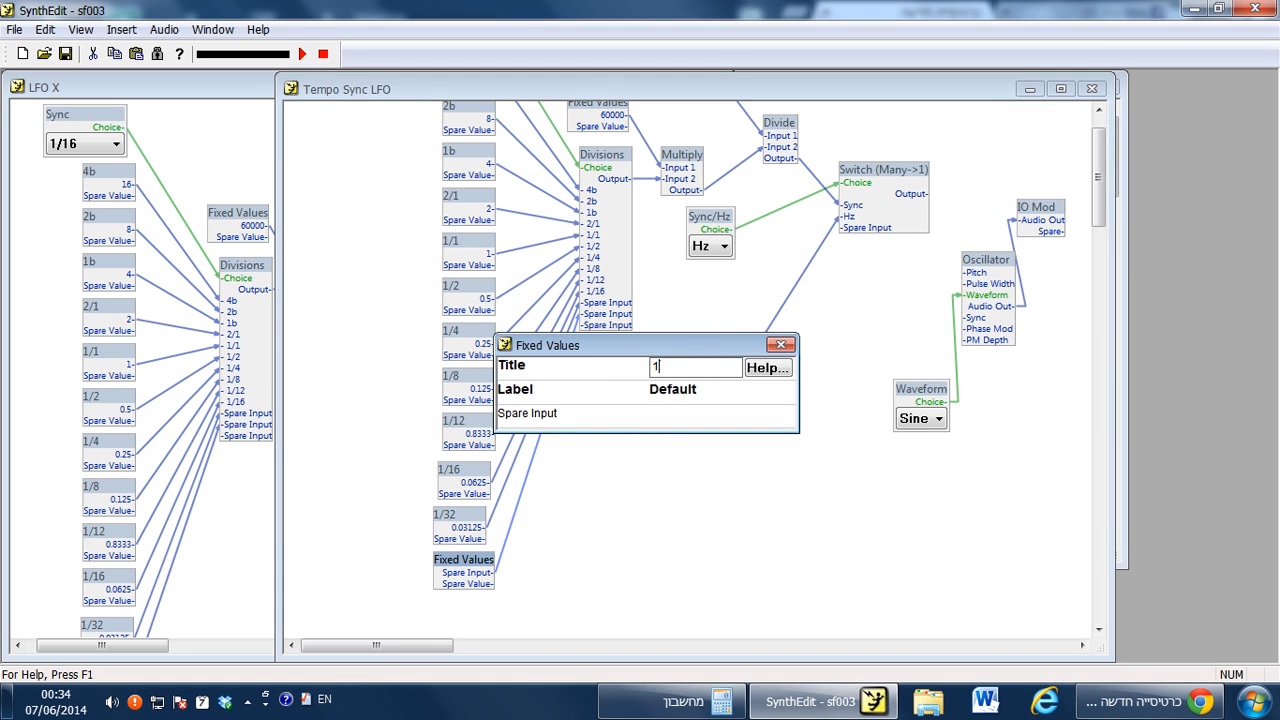
pyautogui.click(781, 344)
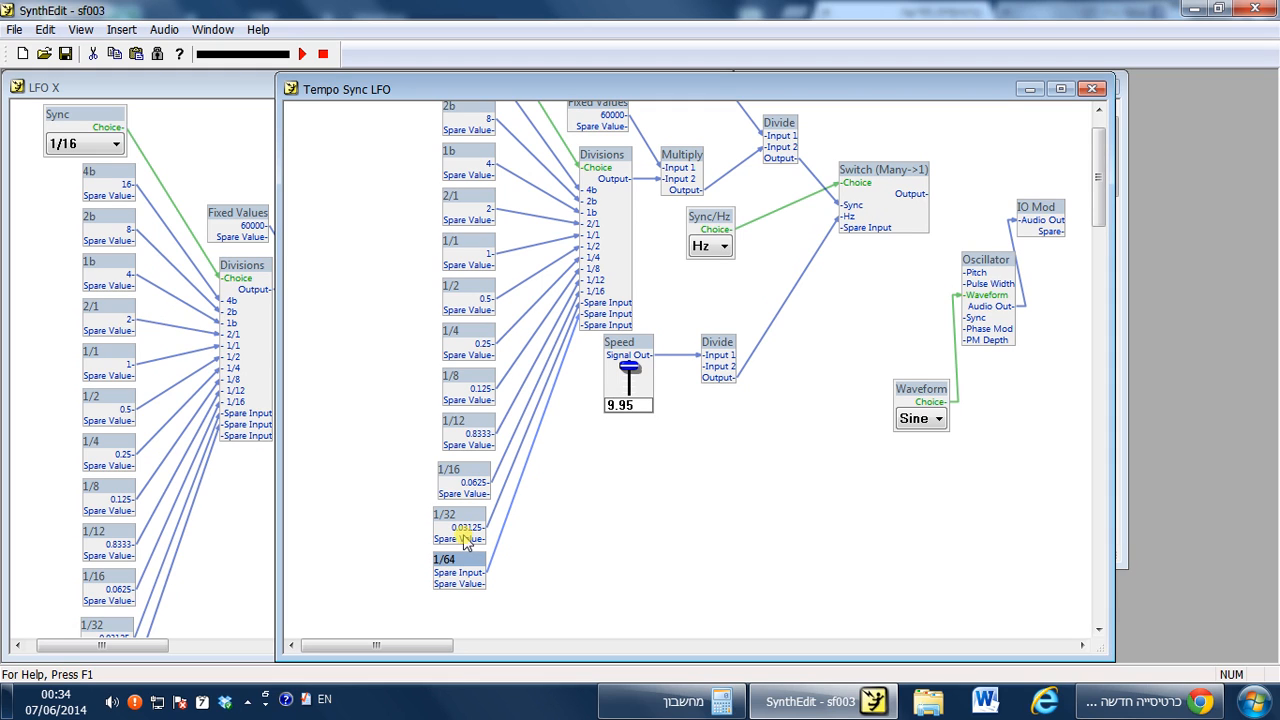
# In the Calculator, divide 0.03125 by 2 and copy the result.
pyautogui.click(665, 700)
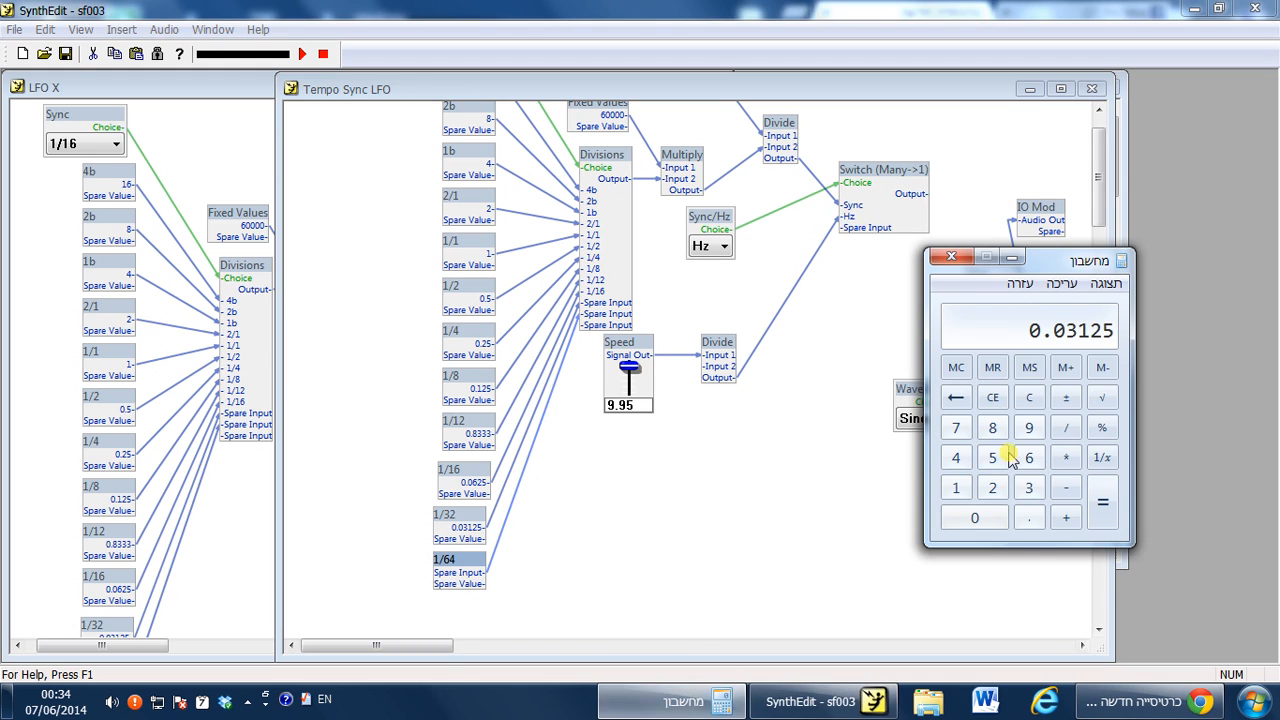
pyautogui.click(1066, 428)
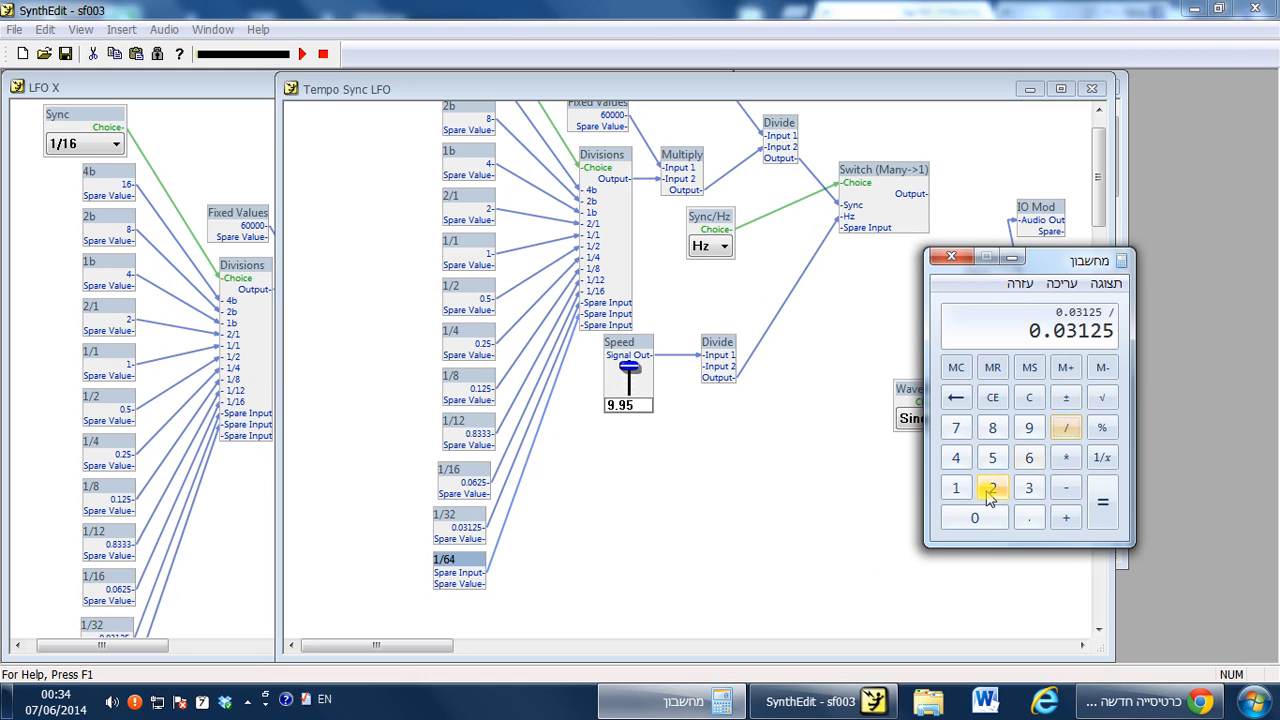
pyautogui.click(988, 490)
pyautogui.click(1100, 518)
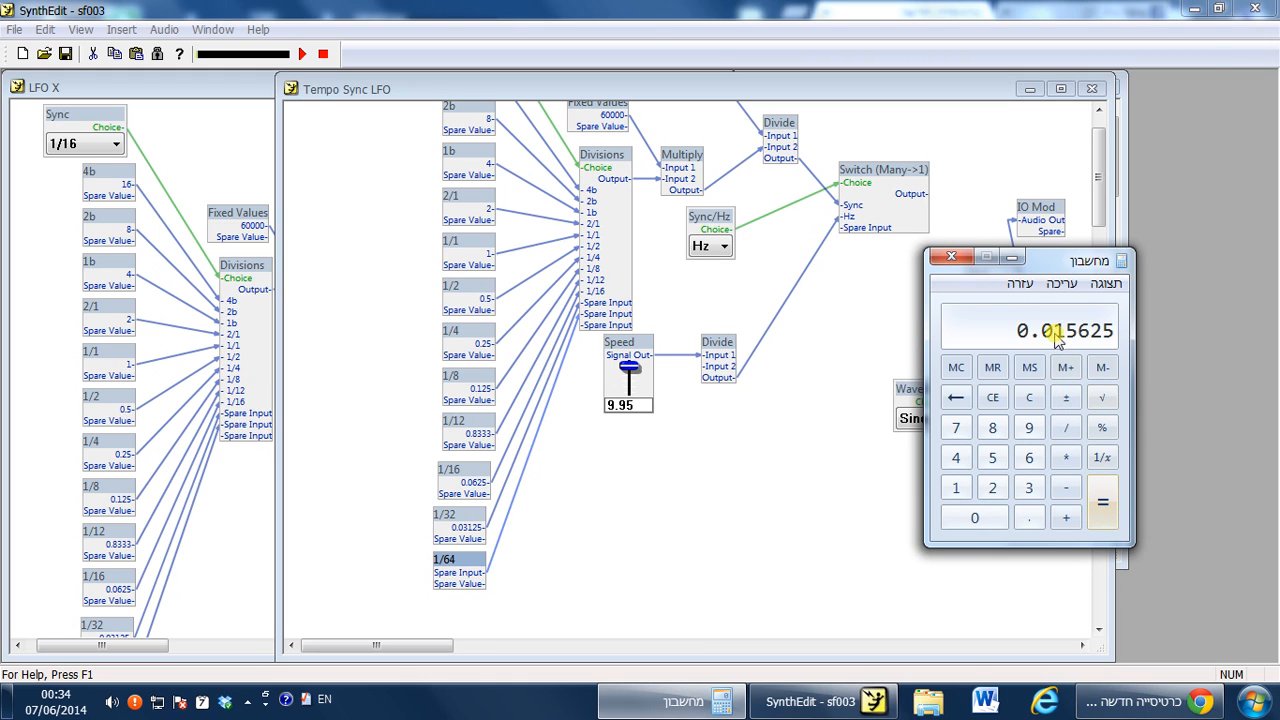
pyautogui.click(1061, 284)
pyautogui.click(1062, 304)
# Paste 0.015625 as both the label and default value of the 1/64 module.
pyautogui.click(465, 575)
pyautogui.rightClick(465, 575)
pyautogui.click(522, 551)
pyautogui.doubleClick(570, 415)
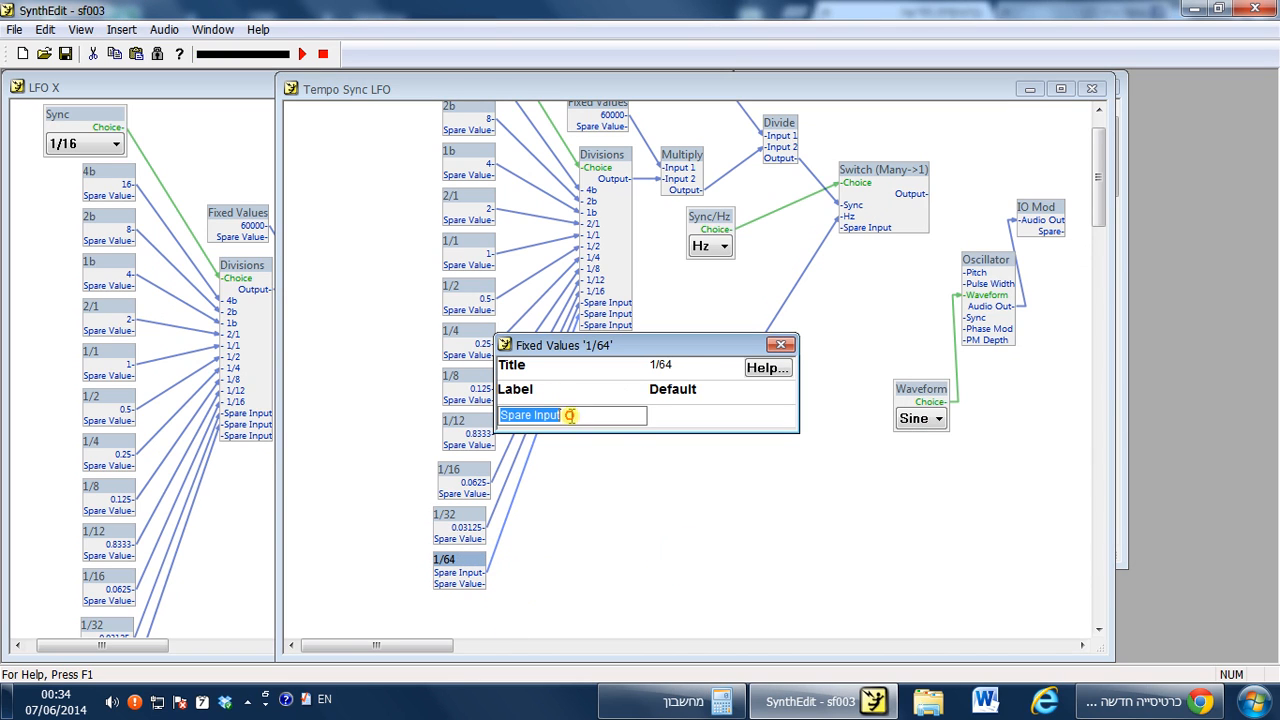
pyautogui.hotkey('ctrl', 'v')
pyautogui.click(698, 414)
pyautogui.hotkey('ctrl', 'v')
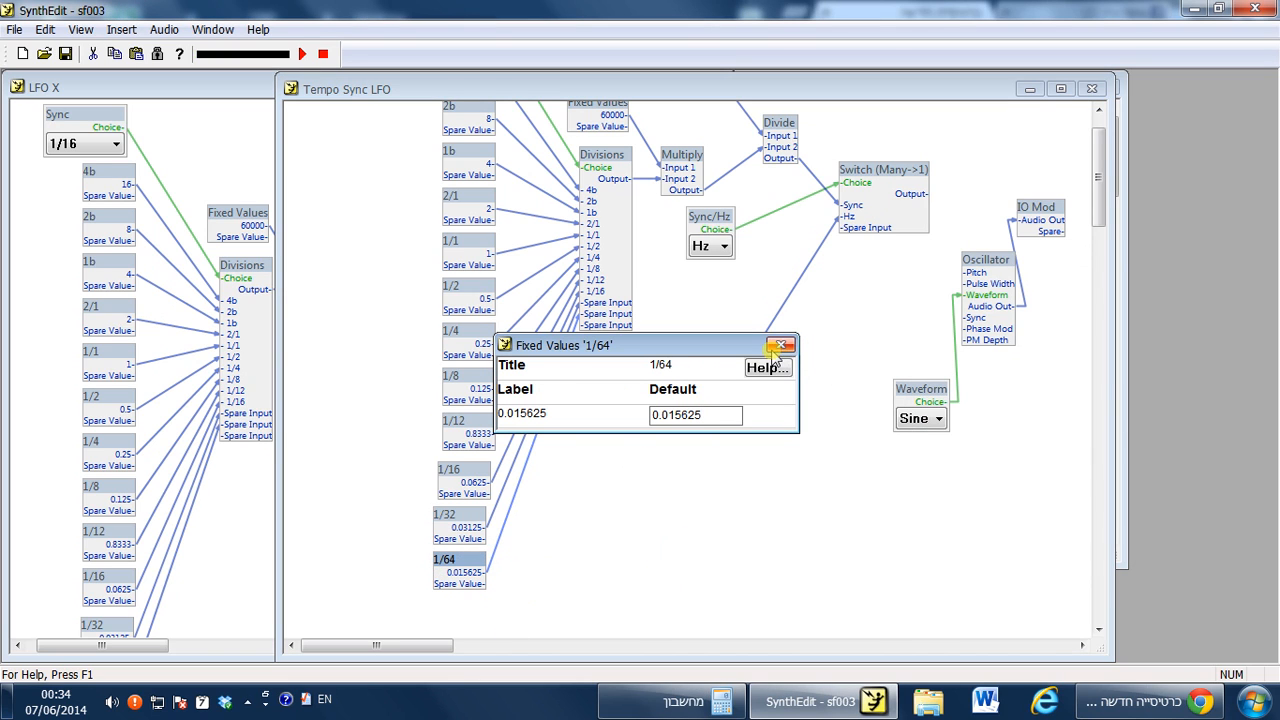
pyautogui.click(778, 347)
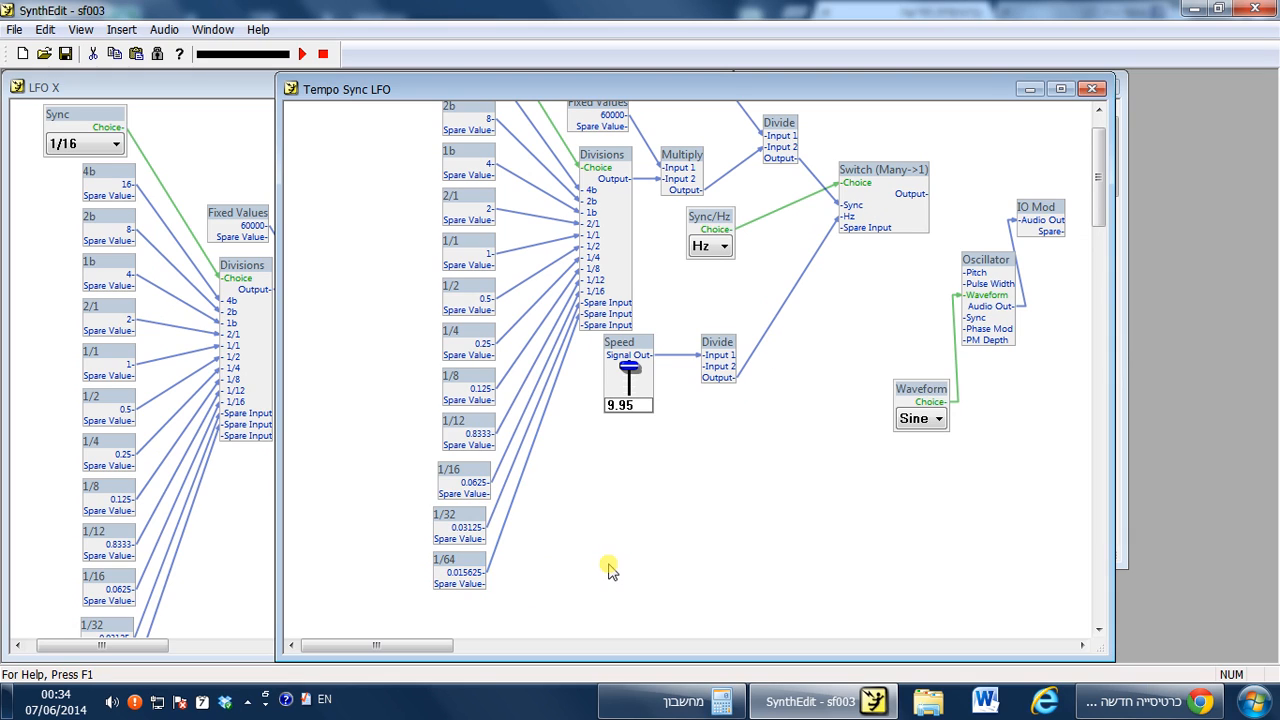
# Inspect the Divisions module's input labels and the Division selector's list of choices.
pyautogui.moveTo(476, 566); pyautogui.dragTo(473, 566)
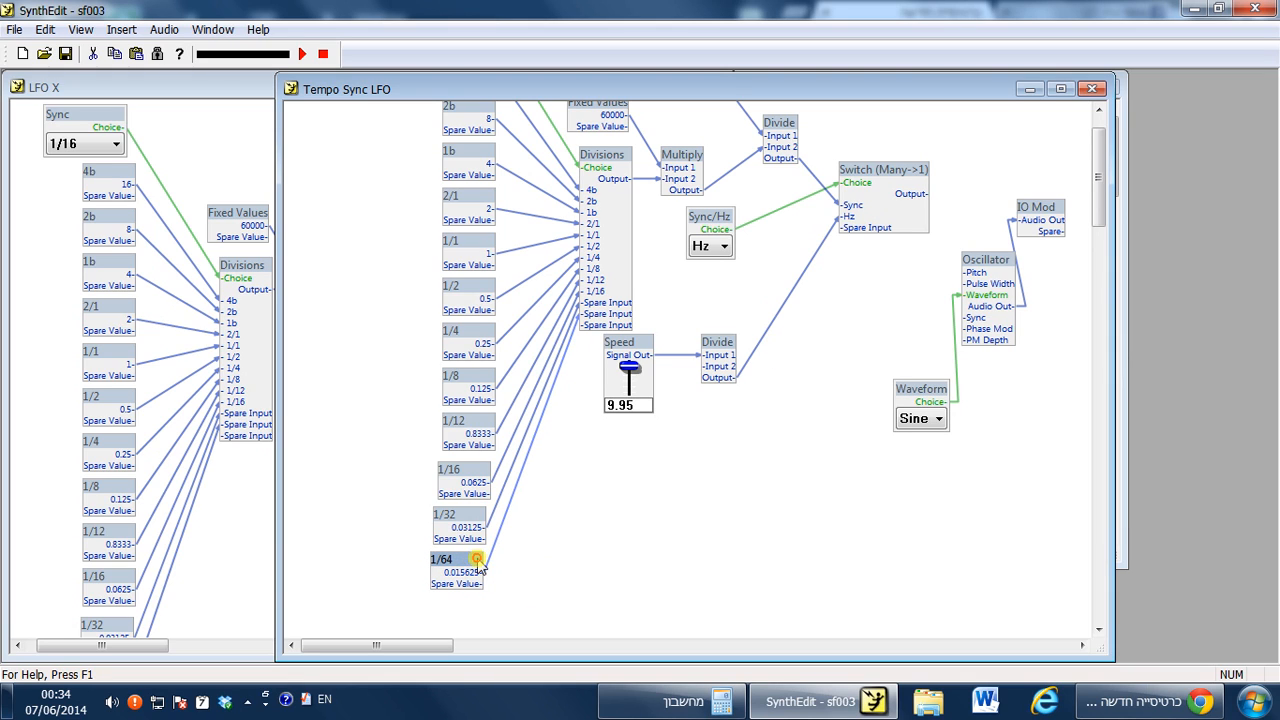
pyautogui.click(607, 162)
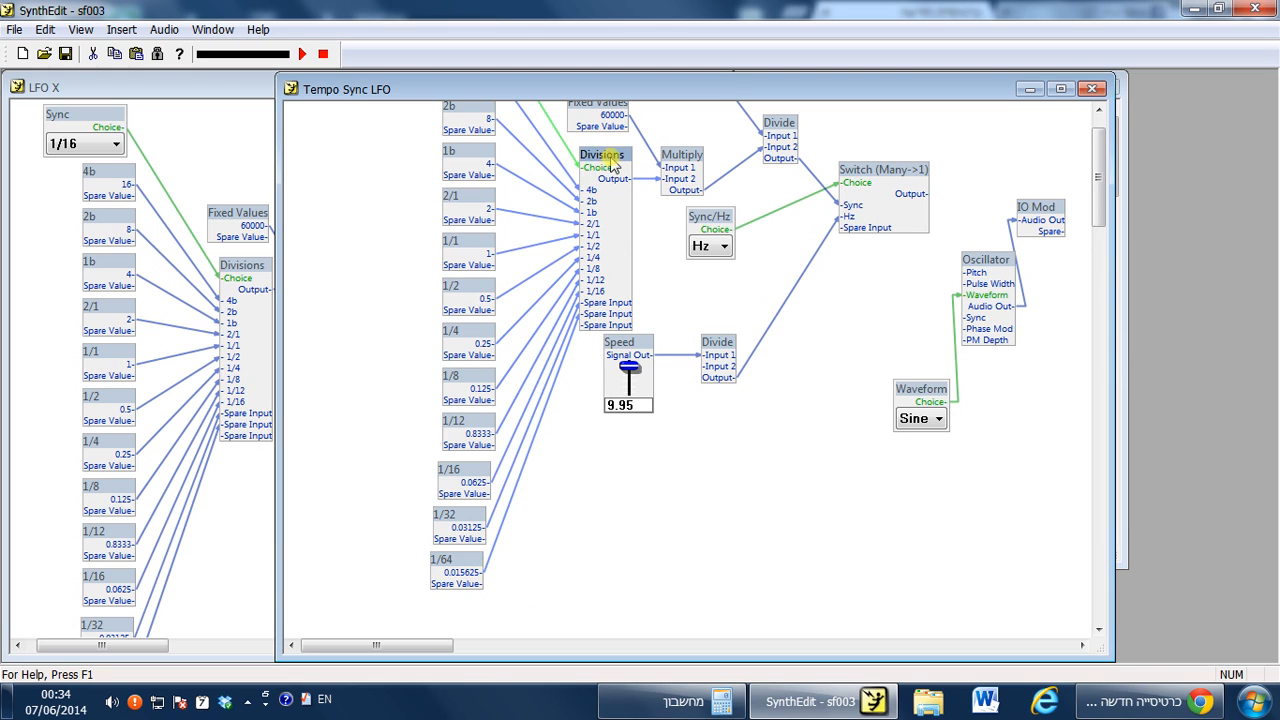
pyautogui.rightClick(608, 160)
pyautogui.click(672, 492)
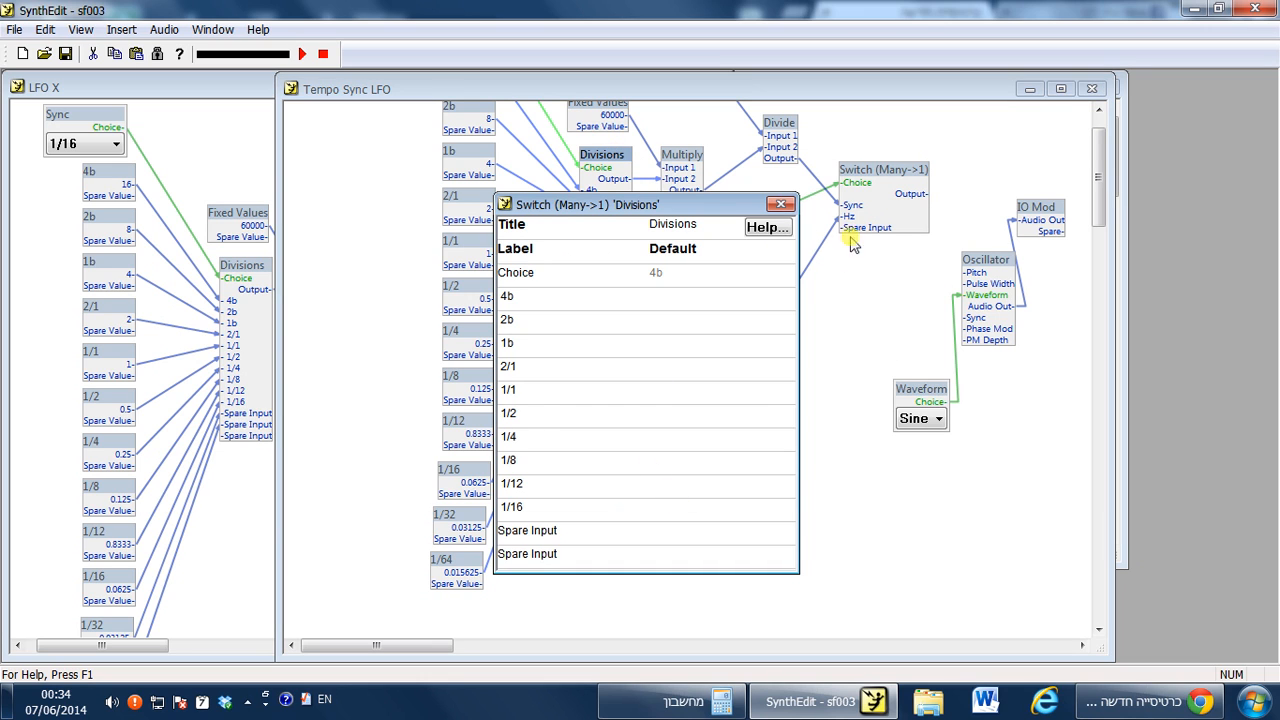
pyautogui.click(780, 204)
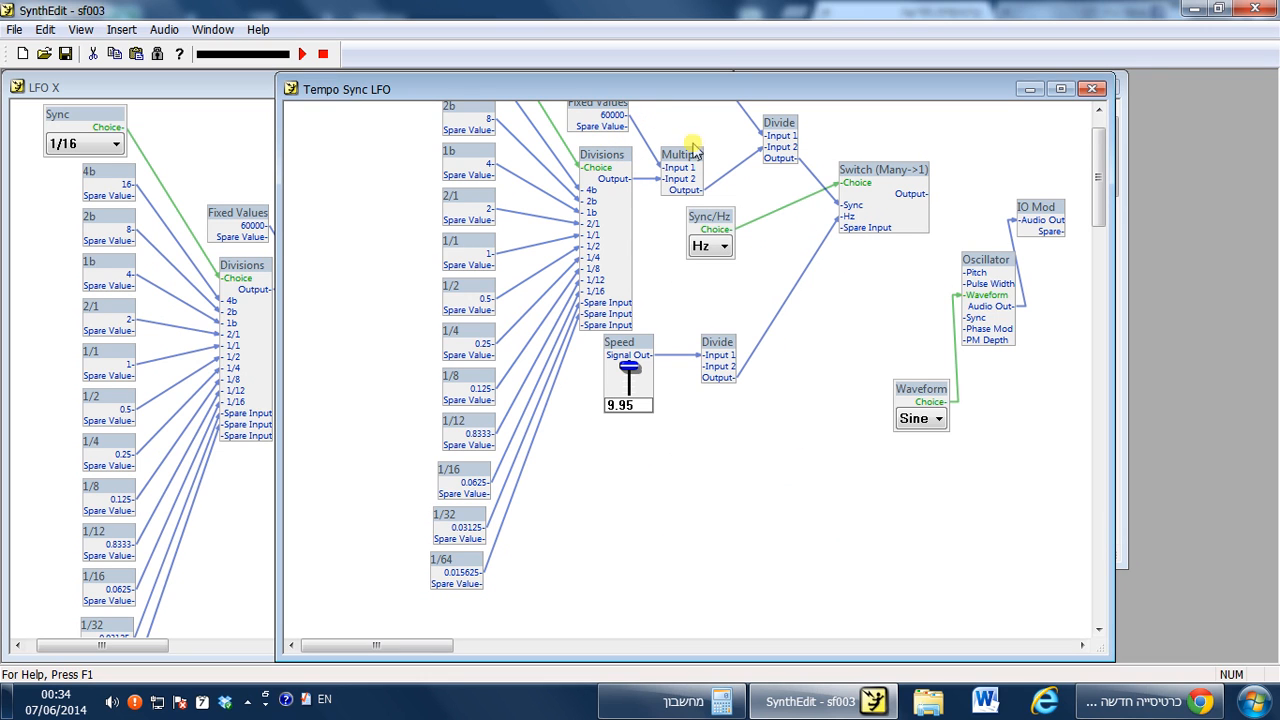
pyautogui.scroll(3, 1097, 157)
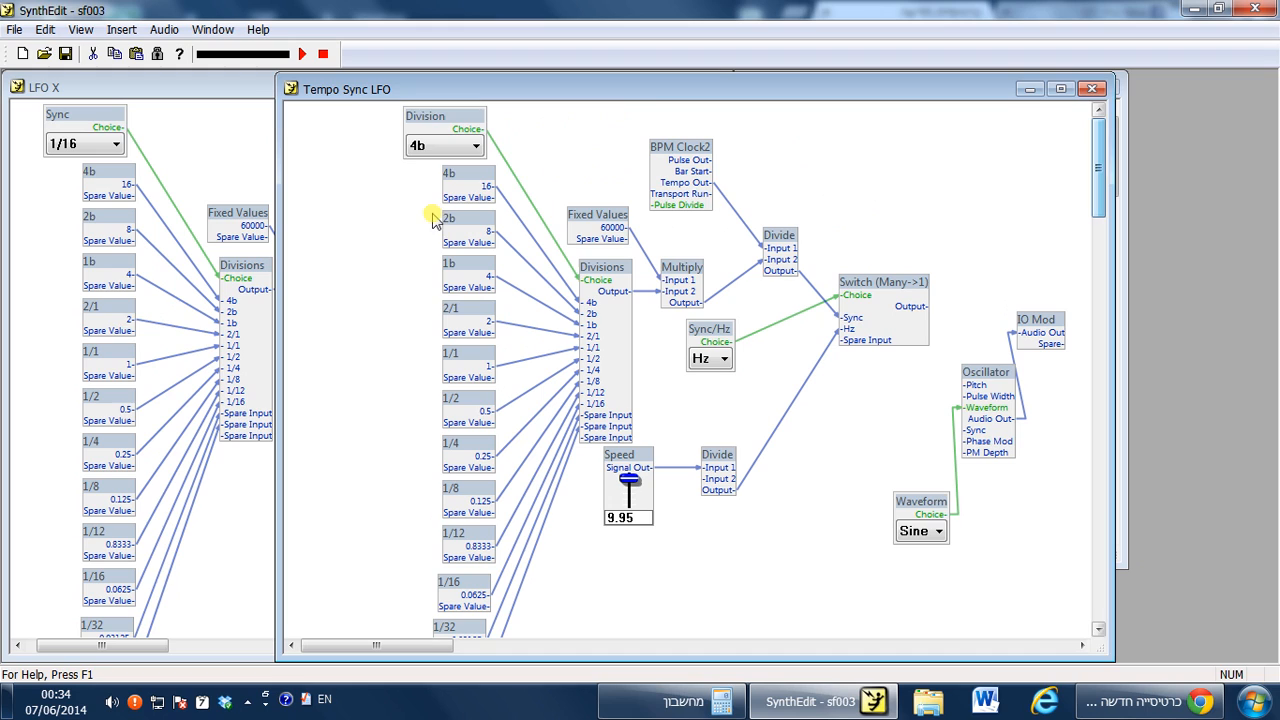
pyautogui.click(478, 147)
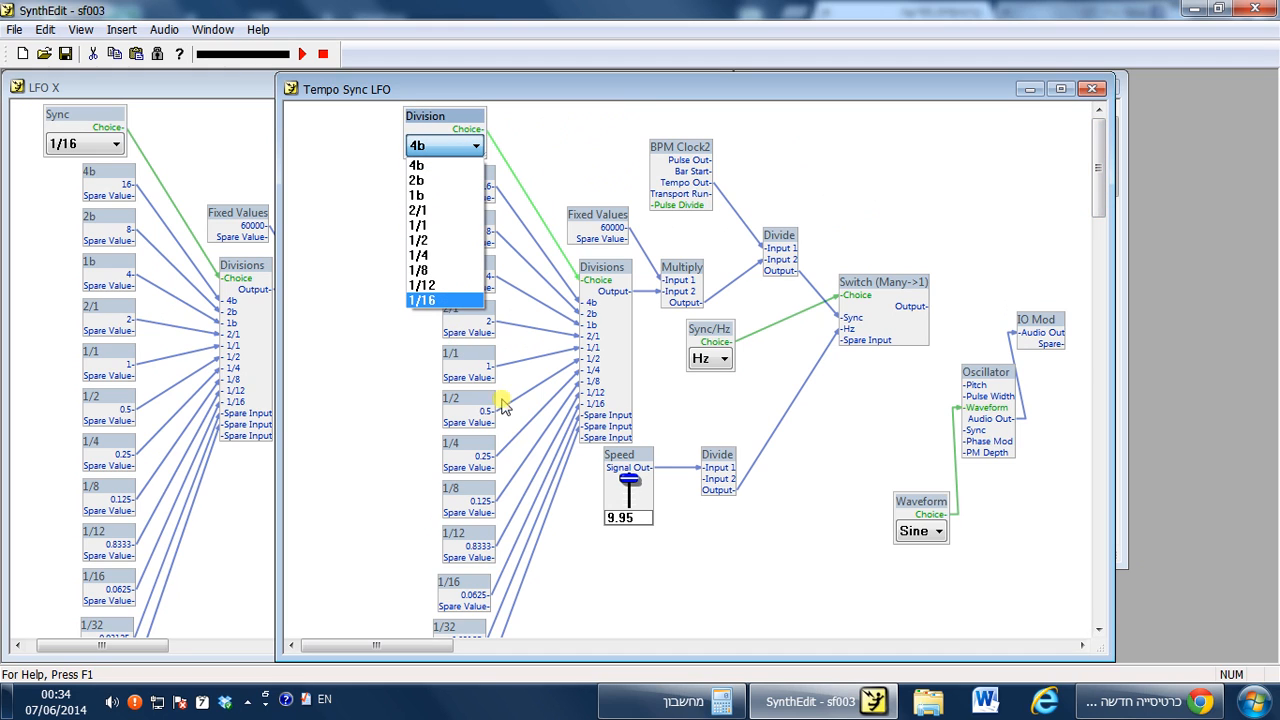
pyautogui.click(468, 149)
pyautogui.click(474, 147)
pyautogui.click(475, 147)
pyautogui.click(356, 346)
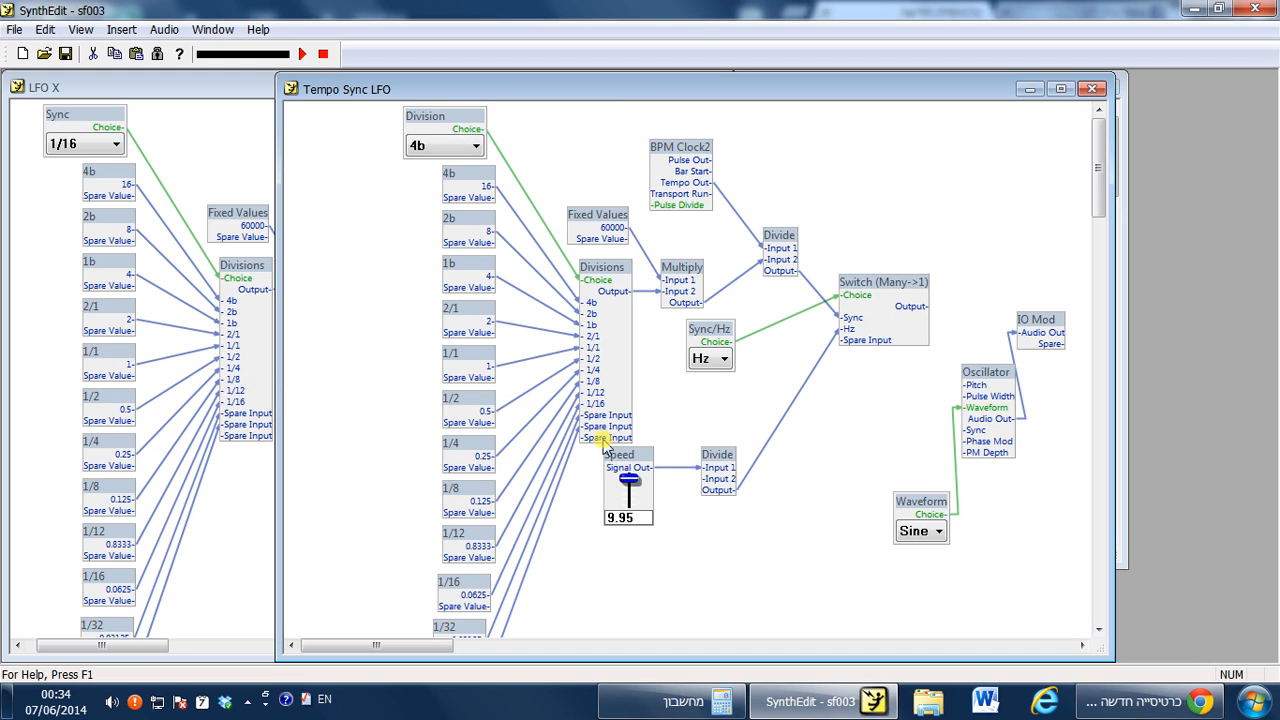
pyautogui.moveTo(466, 588); pyautogui.dragTo(465, 590)
pyautogui.click(628, 395)
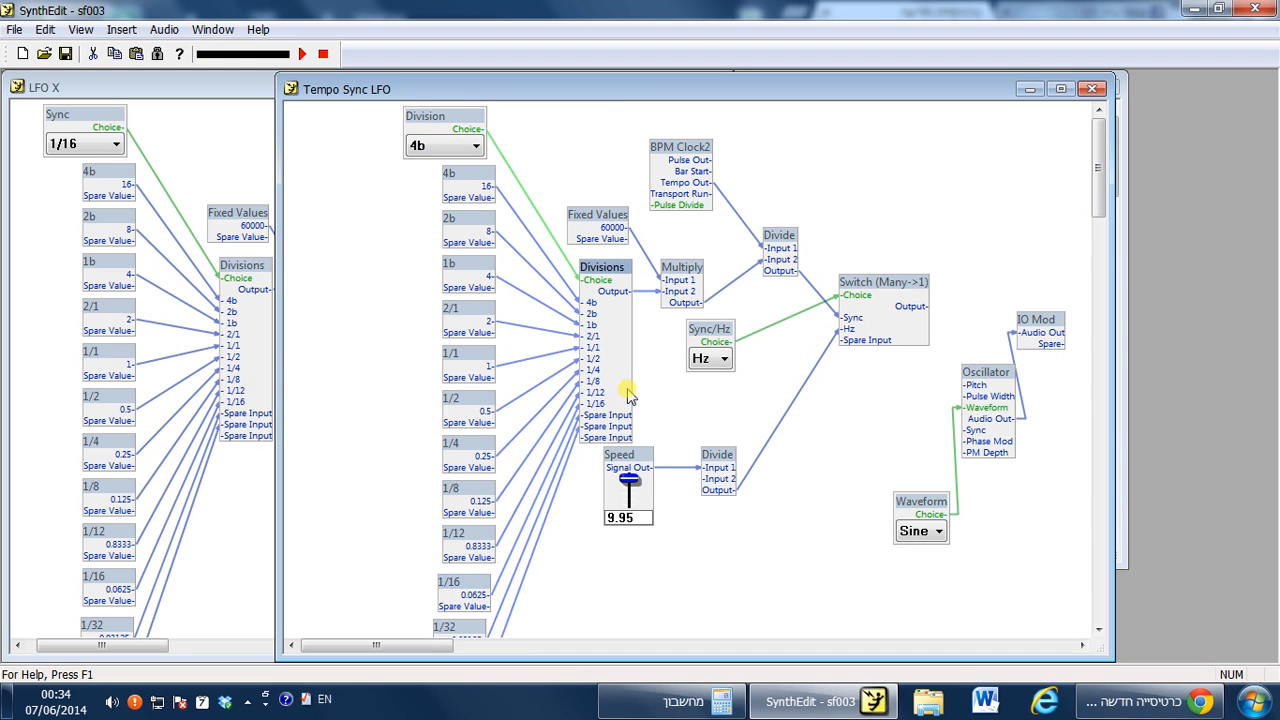
# Label the Divisions module's two spare inputs 1/32 and 1/64.
pyautogui.rightClick(620, 268)
pyautogui.click(566, 562)
pyautogui.rightClick(617, 278)
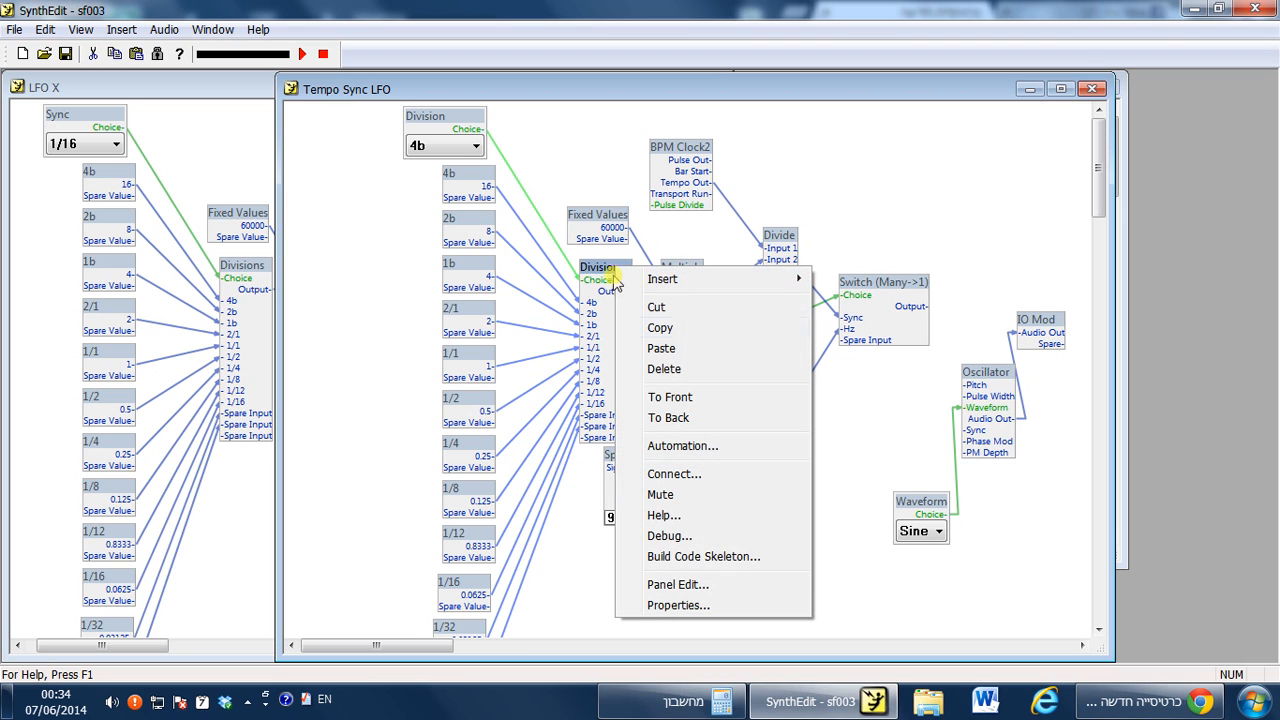
pyautogui.click(670, 604)
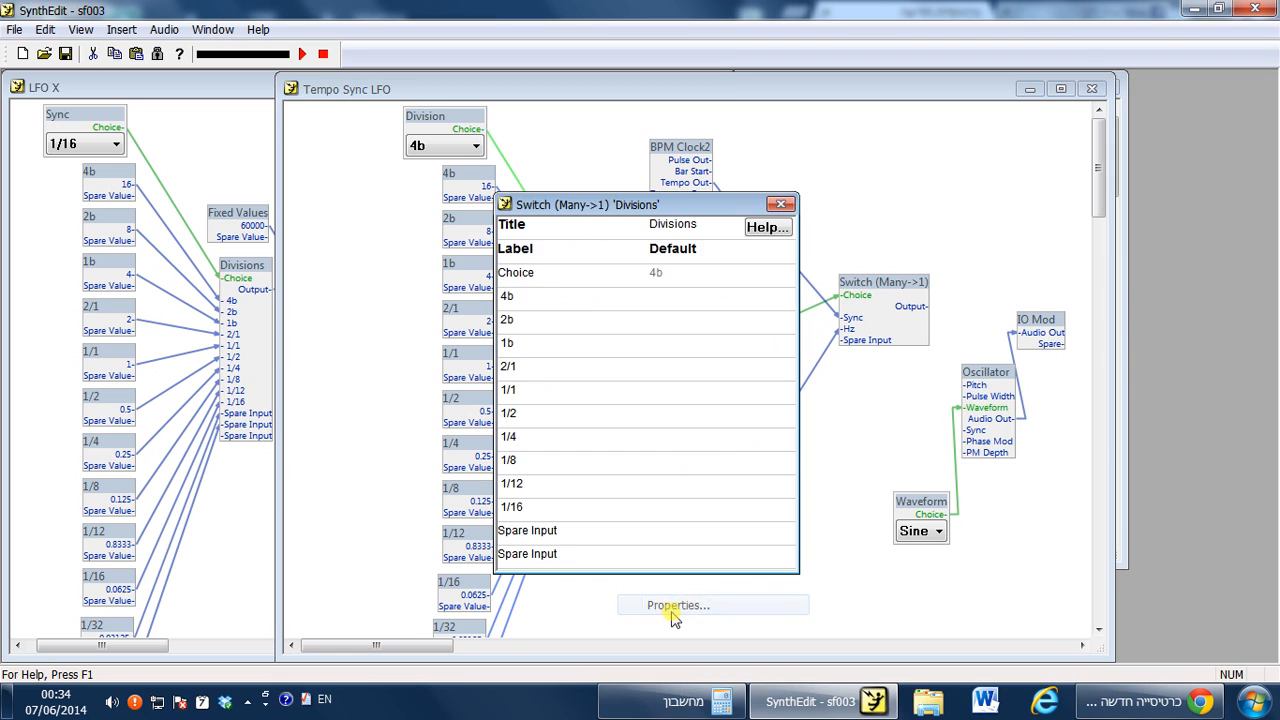
pyautogui.click(566, 528)
pyautogui.write('1/32')
pyautogui.press('Return')
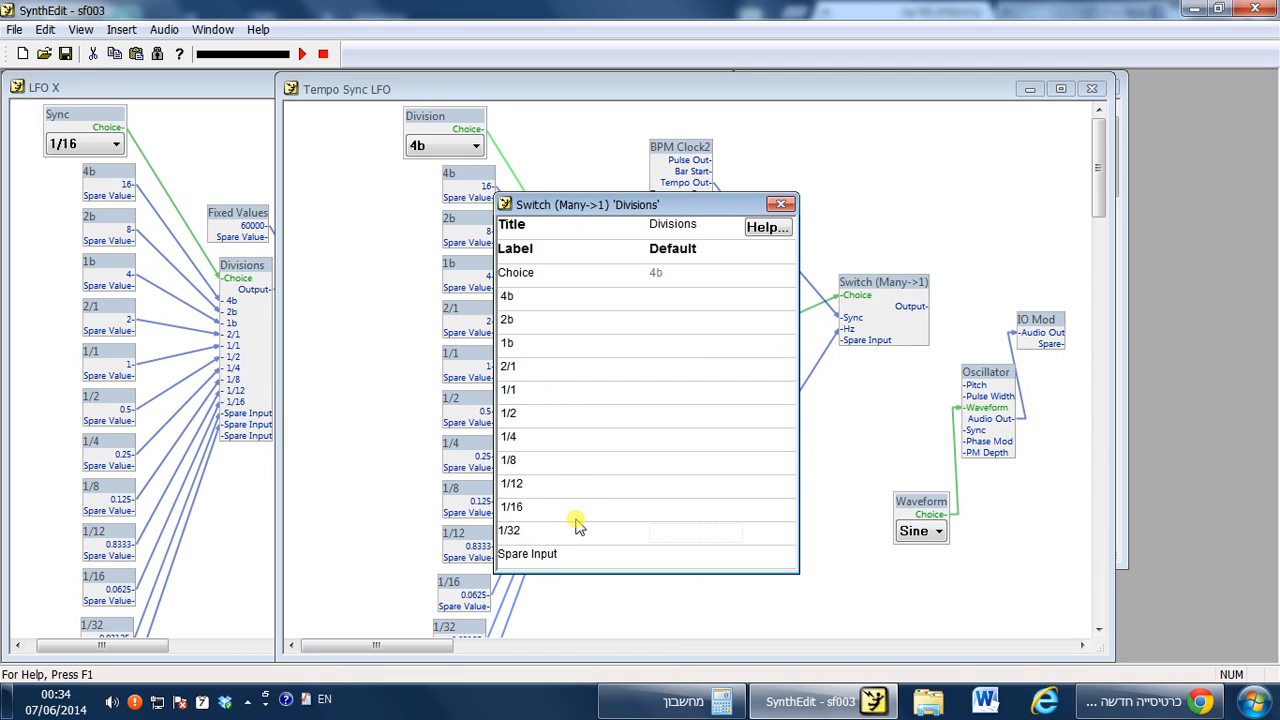
pyautogui.press('Tab')
pyautogui.write('1')
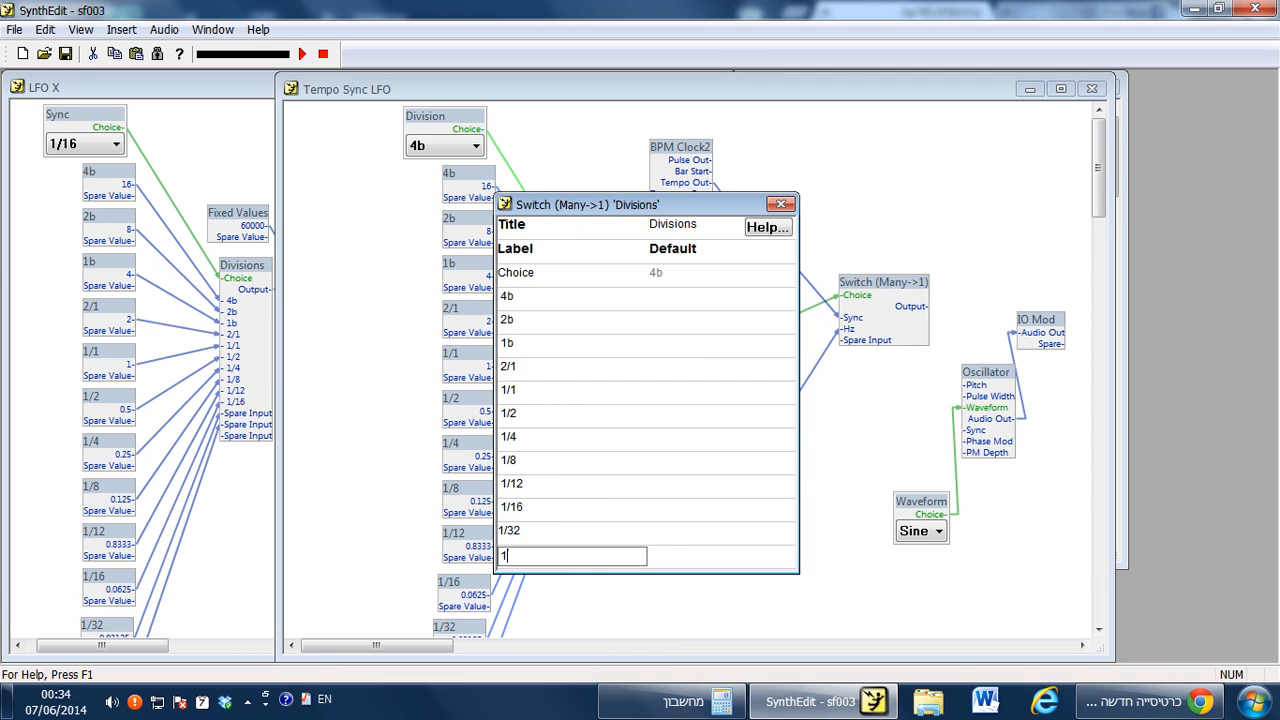
pyautogui.write('/64')
pyautogui.press('Return')
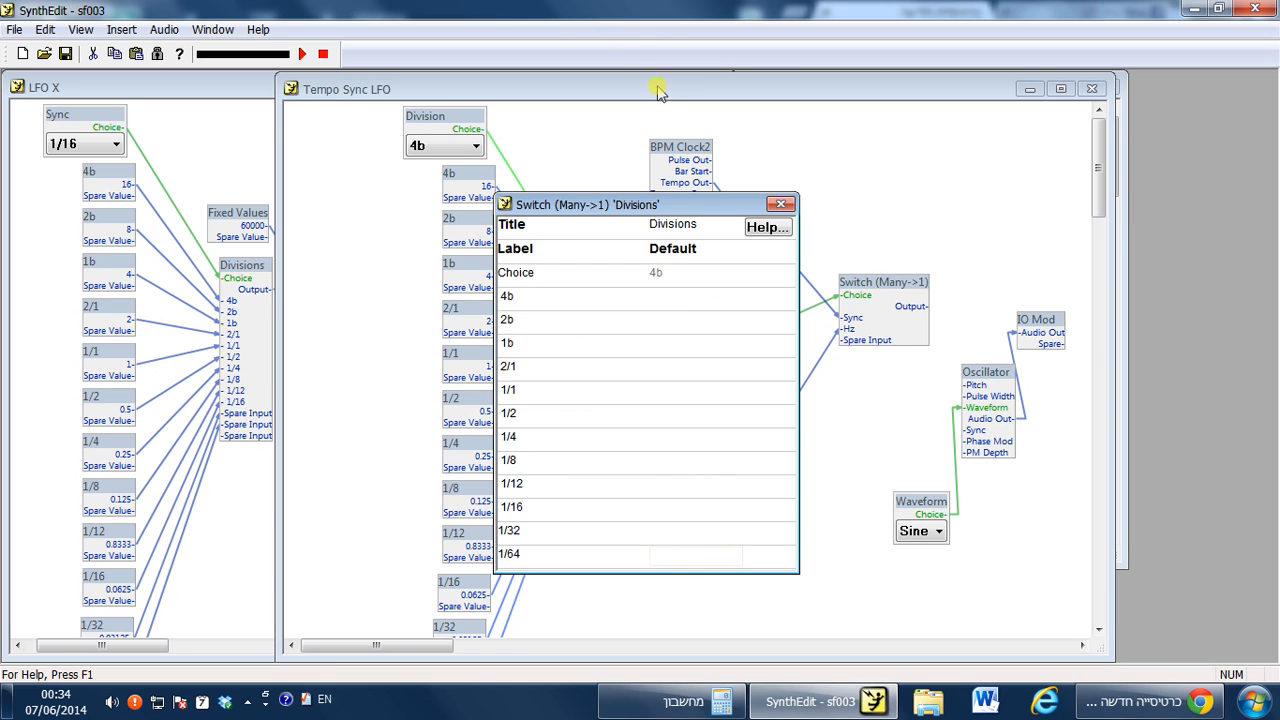
pyautogui.click(780, 204)
# Check the Division selector's choices and move the selector above the Fixed Values module.
pyautogui.click(476, 145)
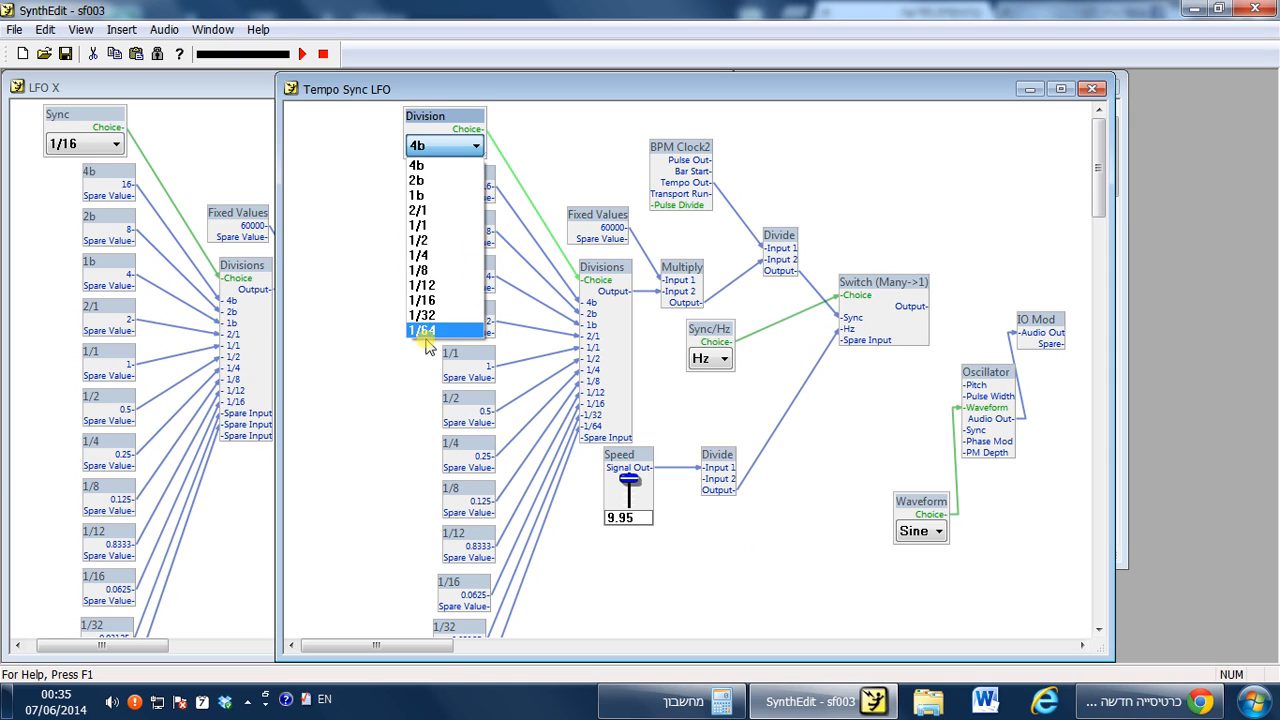
pyautogui.click(383, 322)
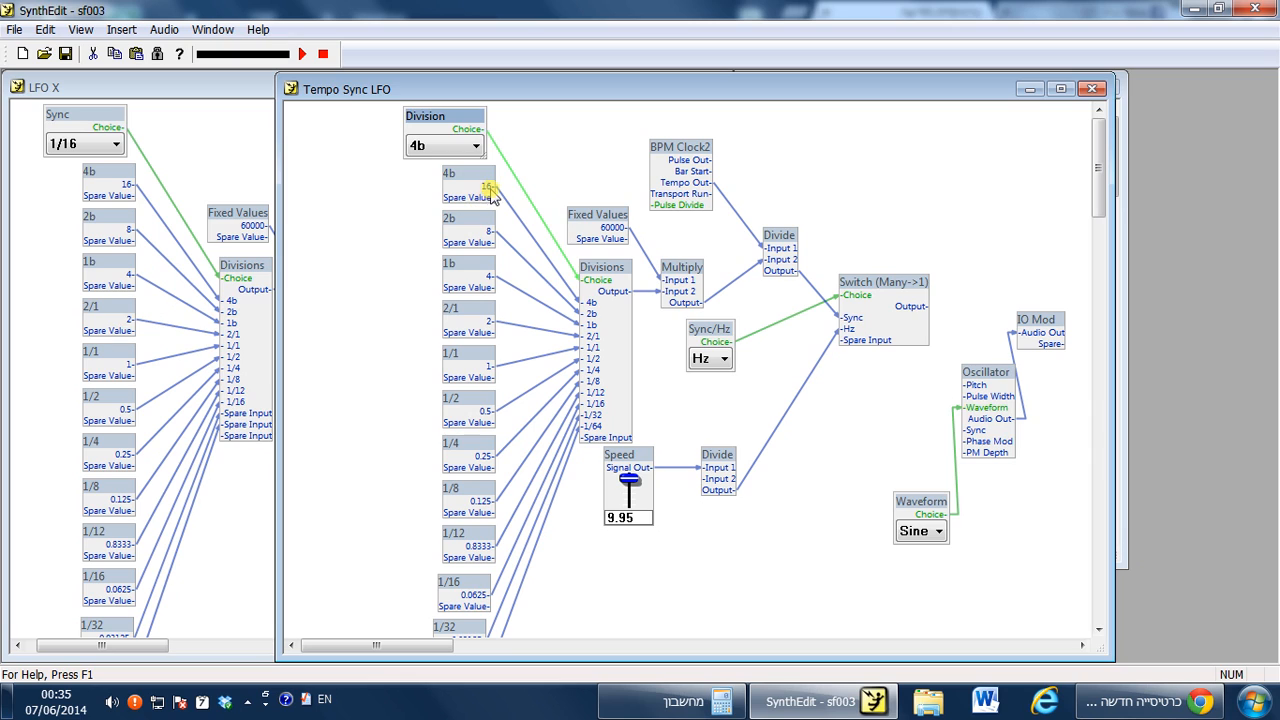
pyautogui.moveTo(455, 118); pyautogui.dragTo(563, 120)
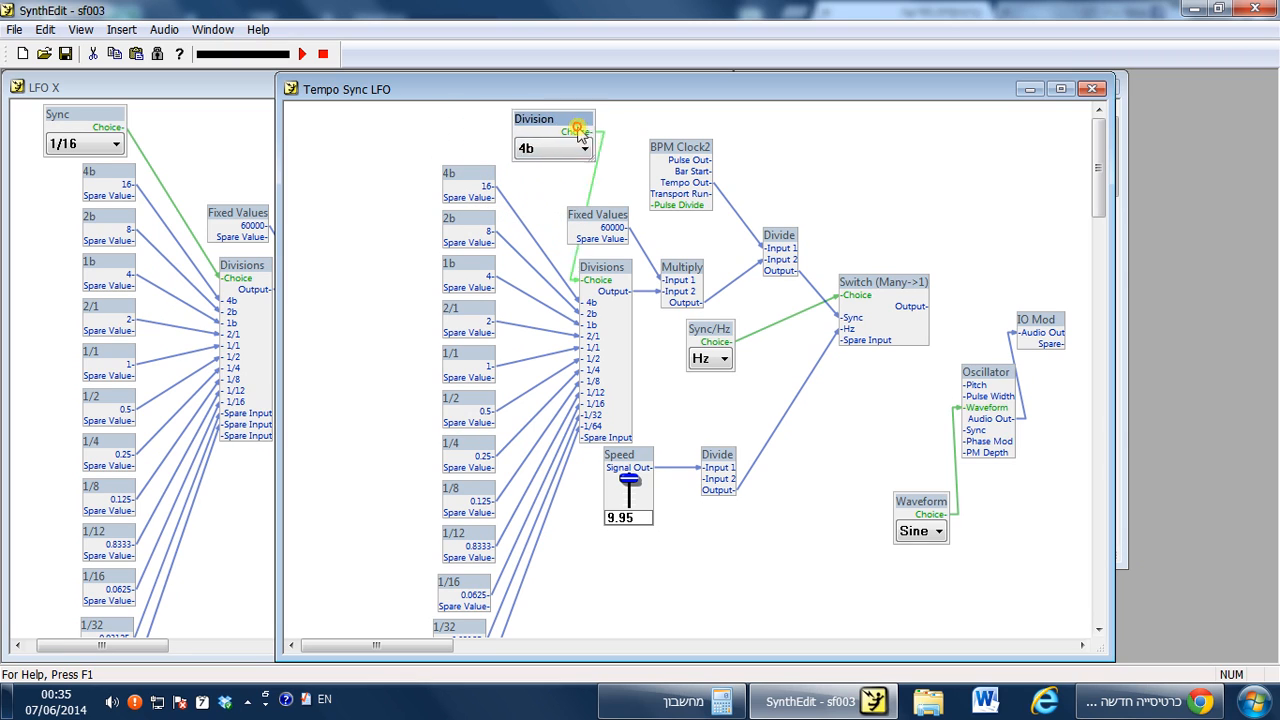
# Paste a duplicate 4b Fixed Values module and place it above the existing 4b module, shifting Sync/Hz aside.
pyautogui.click(484, 178)
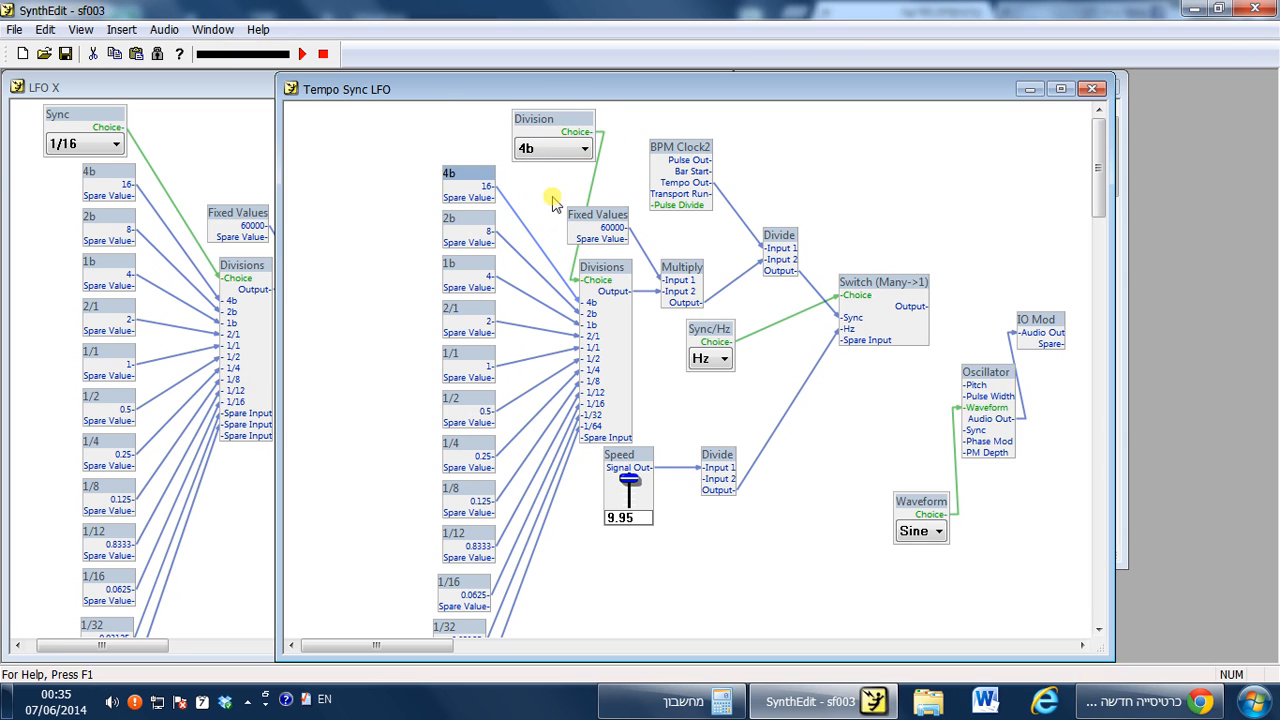
pyautogui.hotkey('ctrl', 'v')
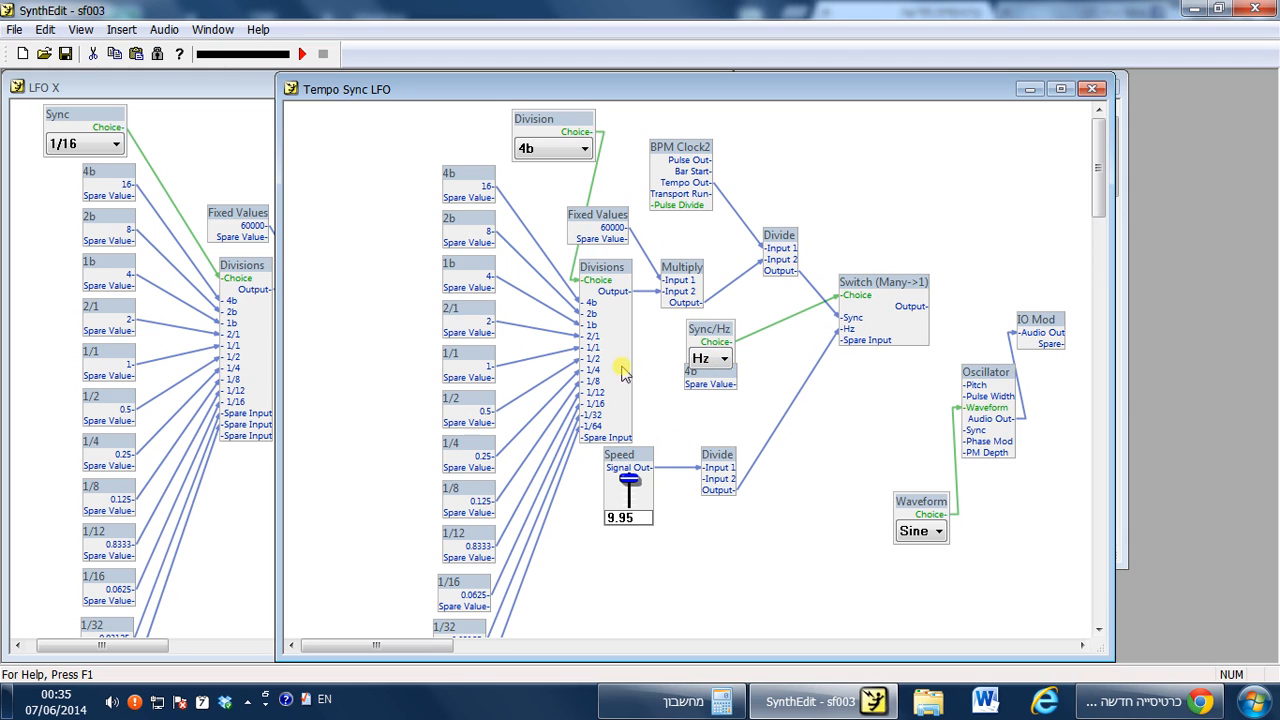
pyautogui.moveTo(707, 332); pyautogui.dragTo(738, 316)
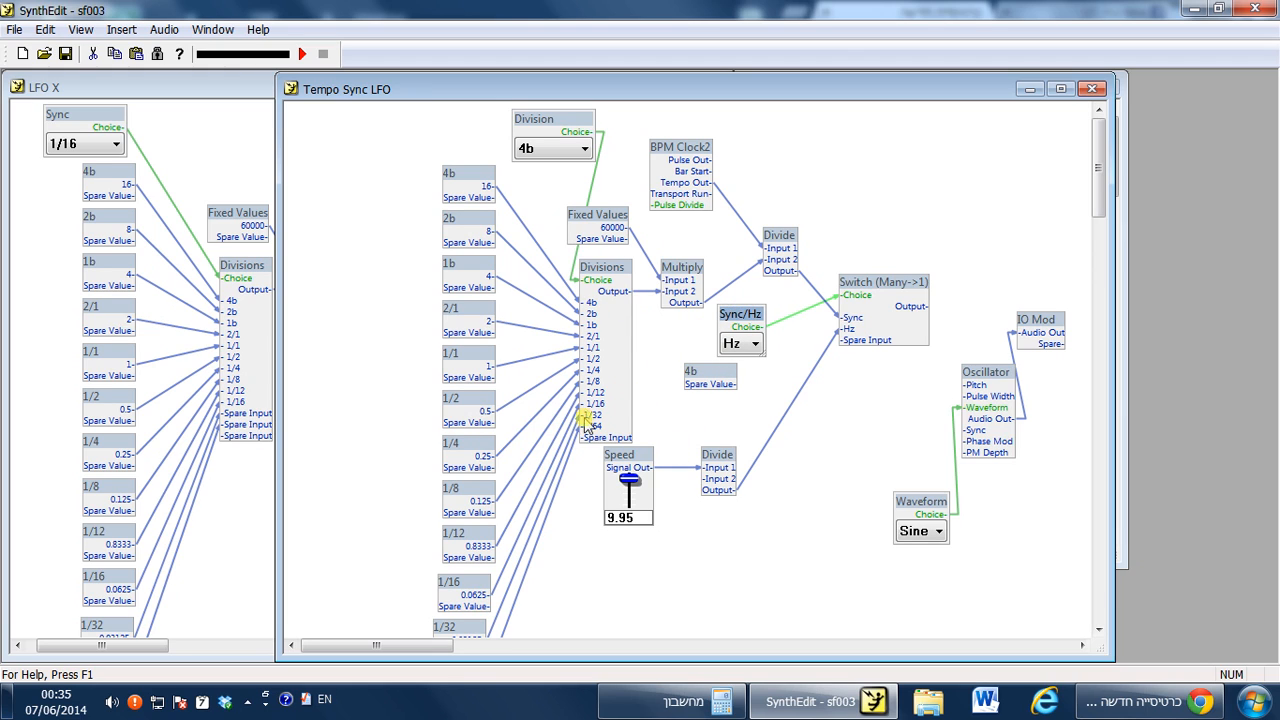
pyautogui.moveTo(681, 378); pyautogui.dragTo(465, 150)
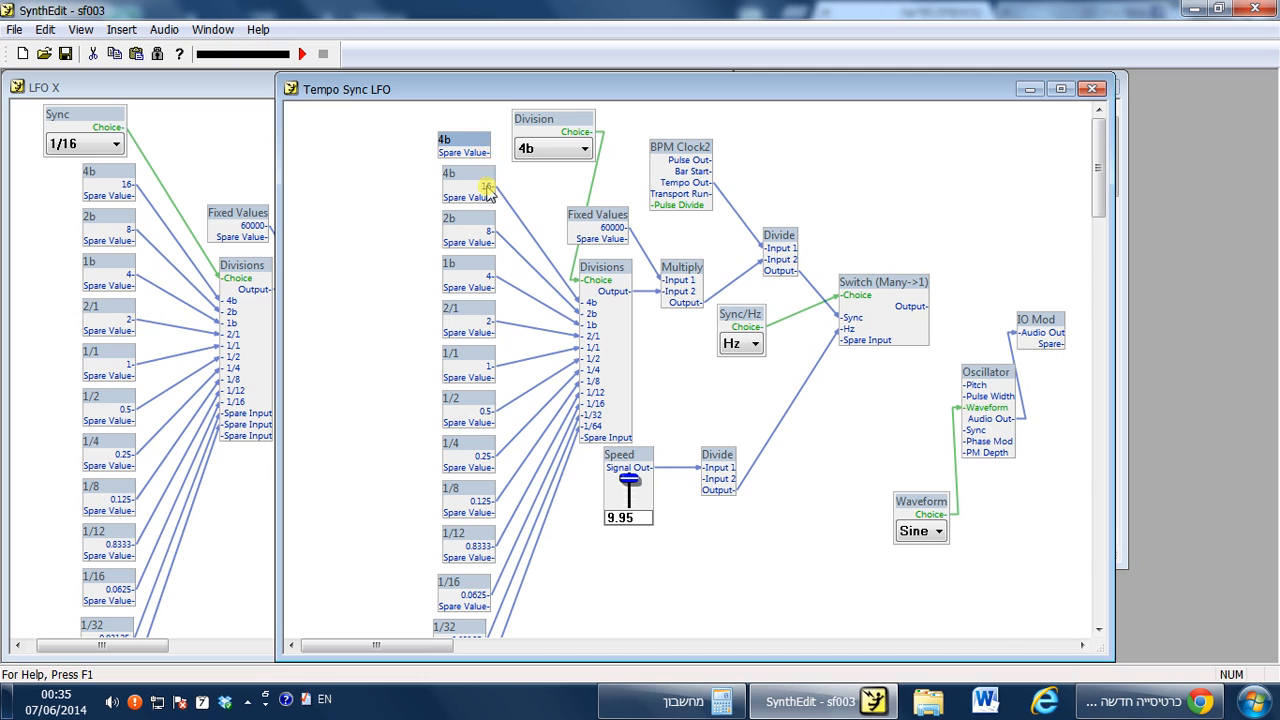
# Delete the duplicate 4b Fixed Values module above the original 4b module.
pyautogui.moveTo(473, 138); pyautogui.dragTo(473, 131)
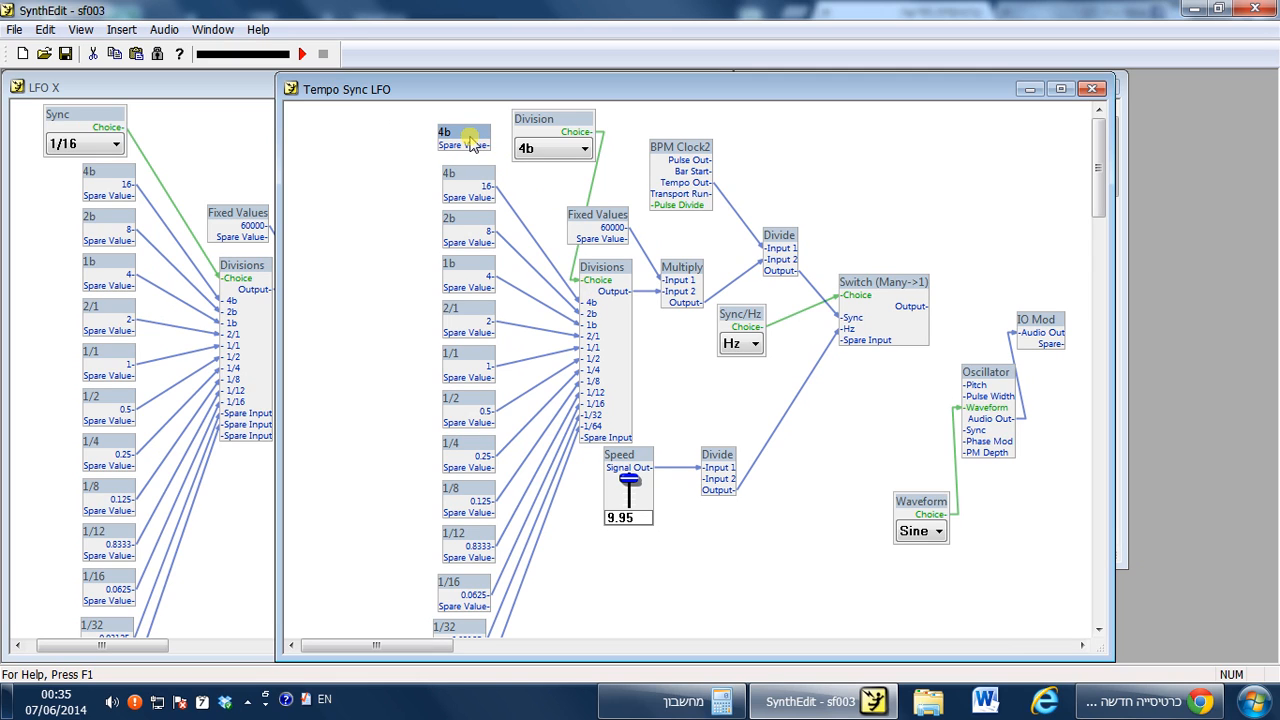
pyautogui.press('Delete')
# Connect the Switch (Many->1) output to the Oscillator's Pitch input.
pyautogui.scroll(-3, 590, 388)
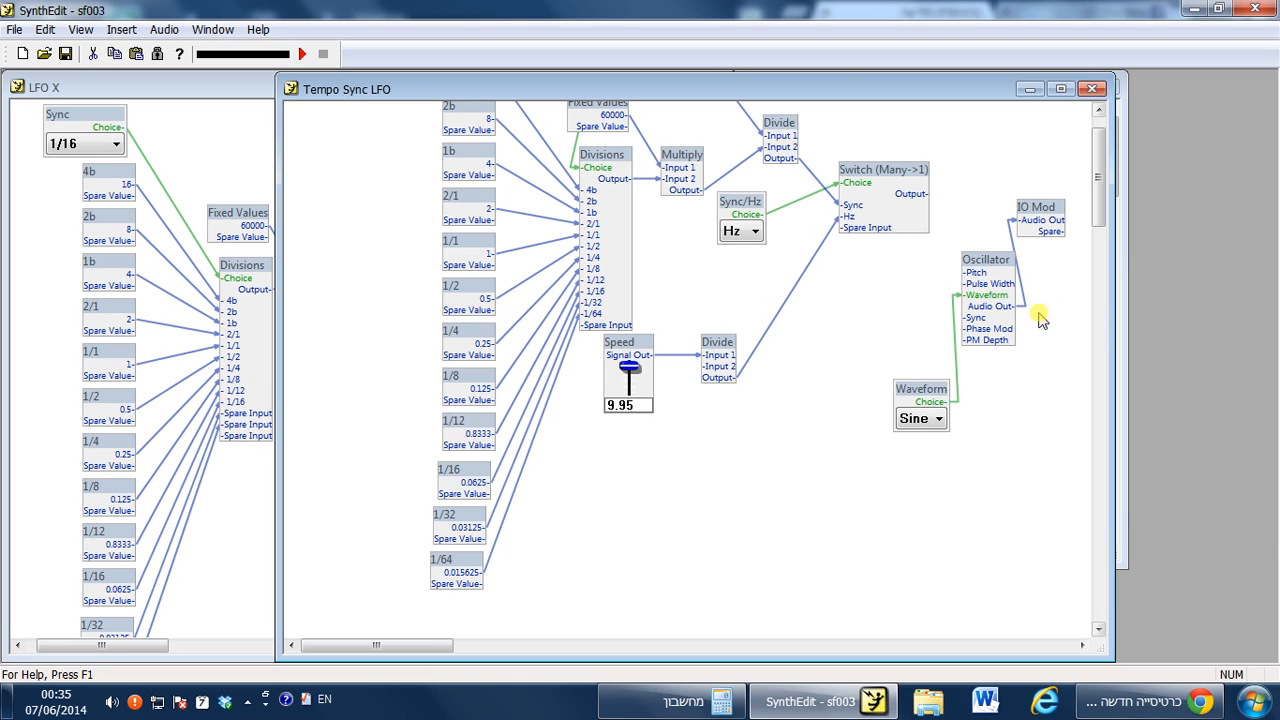
pyautogui.moveTo(925, 194); pyautogui.dragTo(980, 250)
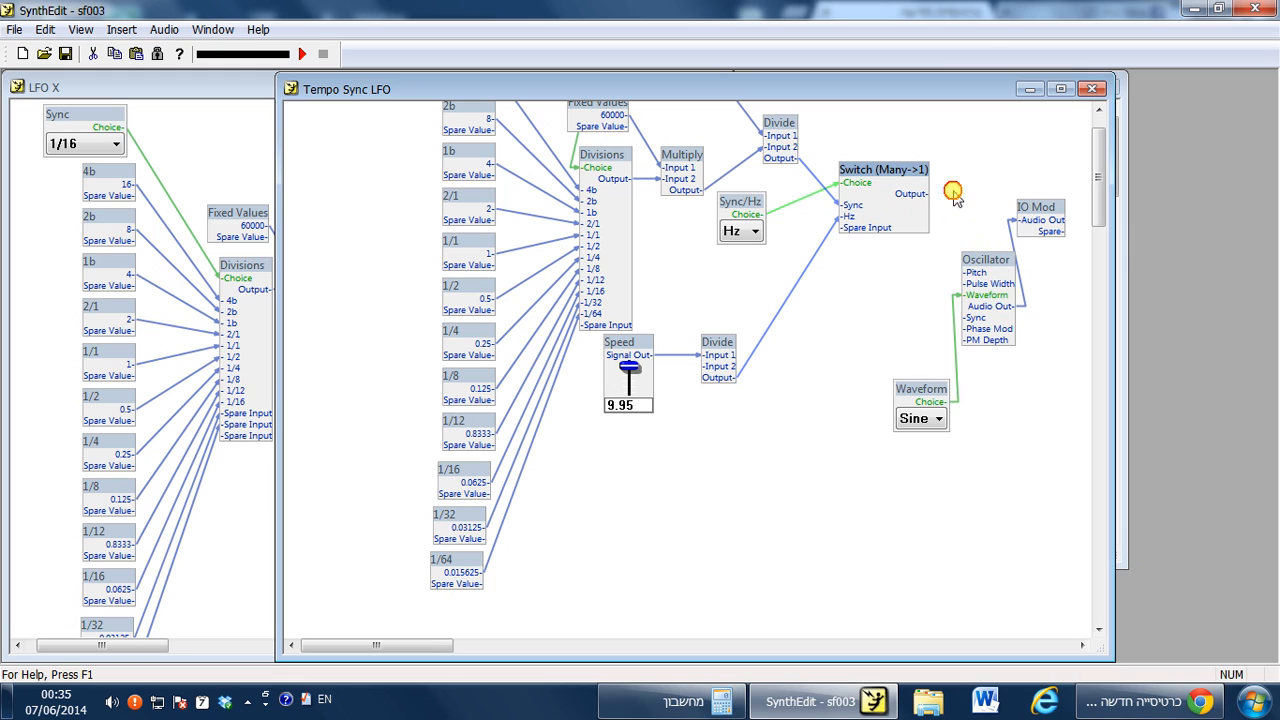
pyautogui.click(979, 273)
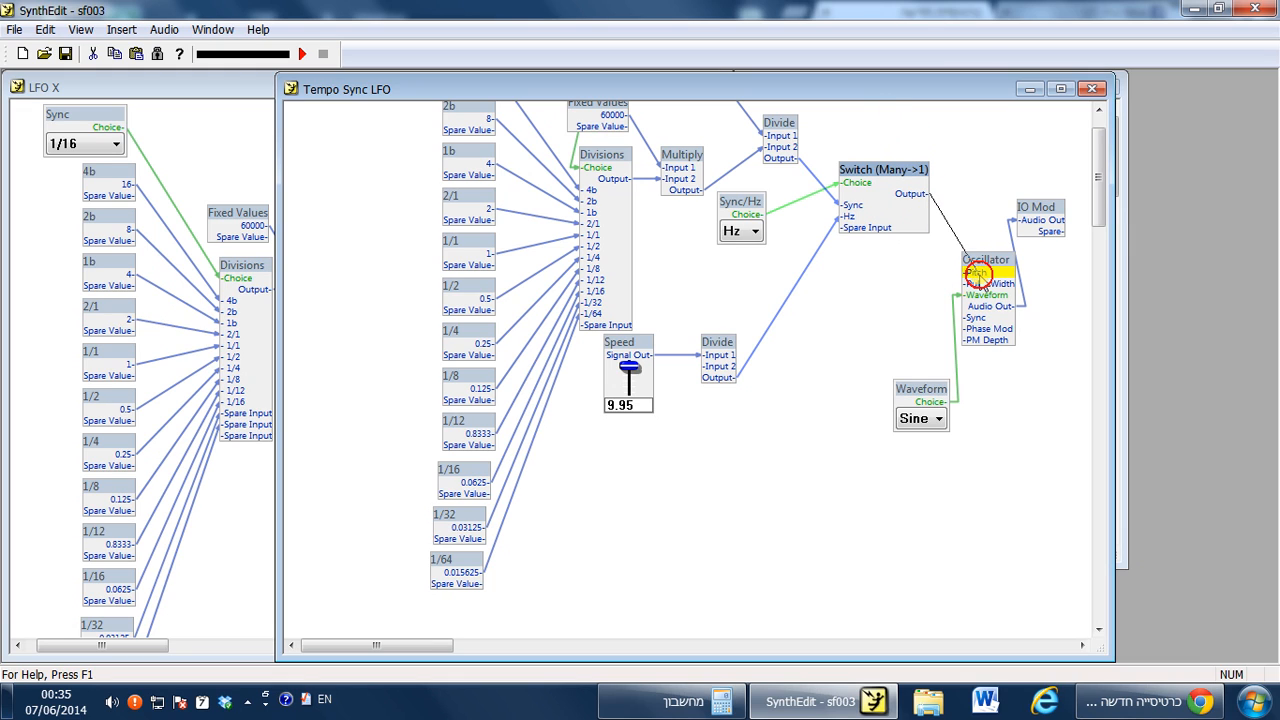
pyautogui.moveTo(979, 275); pyautogui.dragTo(982, 282)
# Reposition the Waveform selector and the Oscillator so the Waveform choice feeds the Oscillator directly.
pyautogui.moveTo(931, 395); pyautogui.dragTo(862, 393)
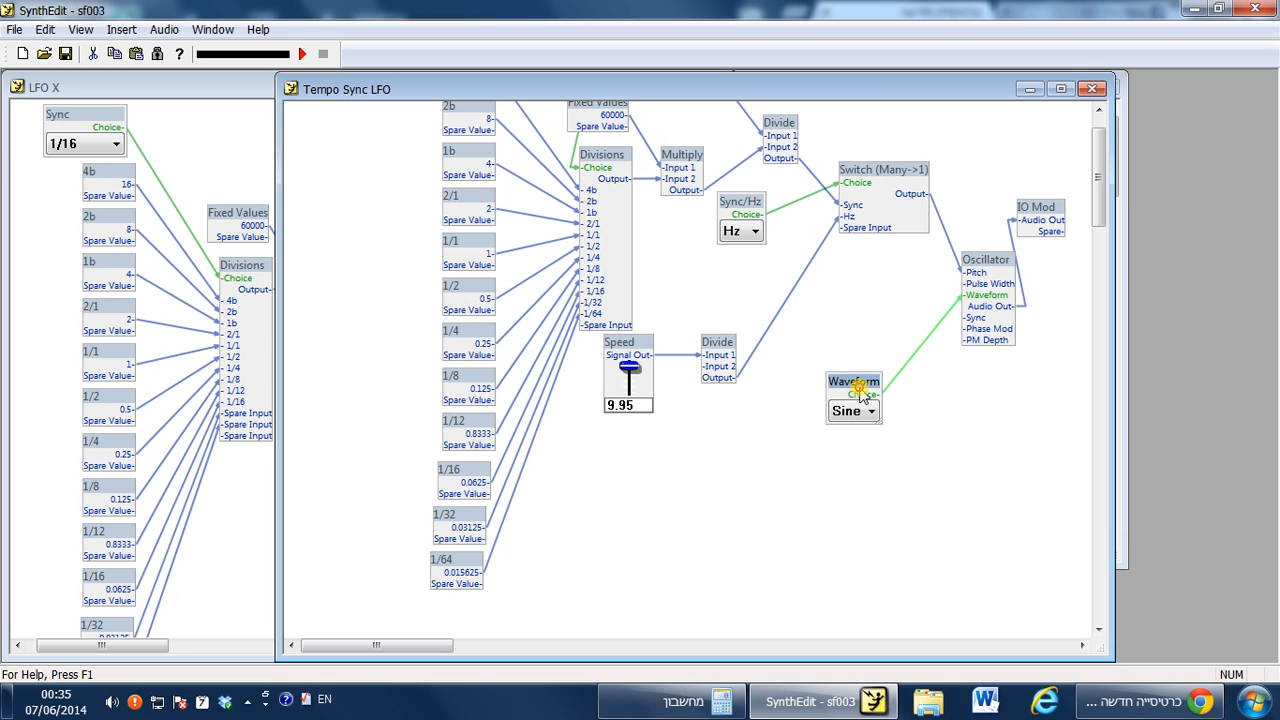
pyautogui.moveTo(992, 266)
pyautogui.mouseDown()
pyautogui.moveTo(966, 255)
pyautogui.moveTo(982, 275)
pyautogui.mouseUp()
pyautogui.click(895, 286)
pyautogui.scroll(3, 897, 290)
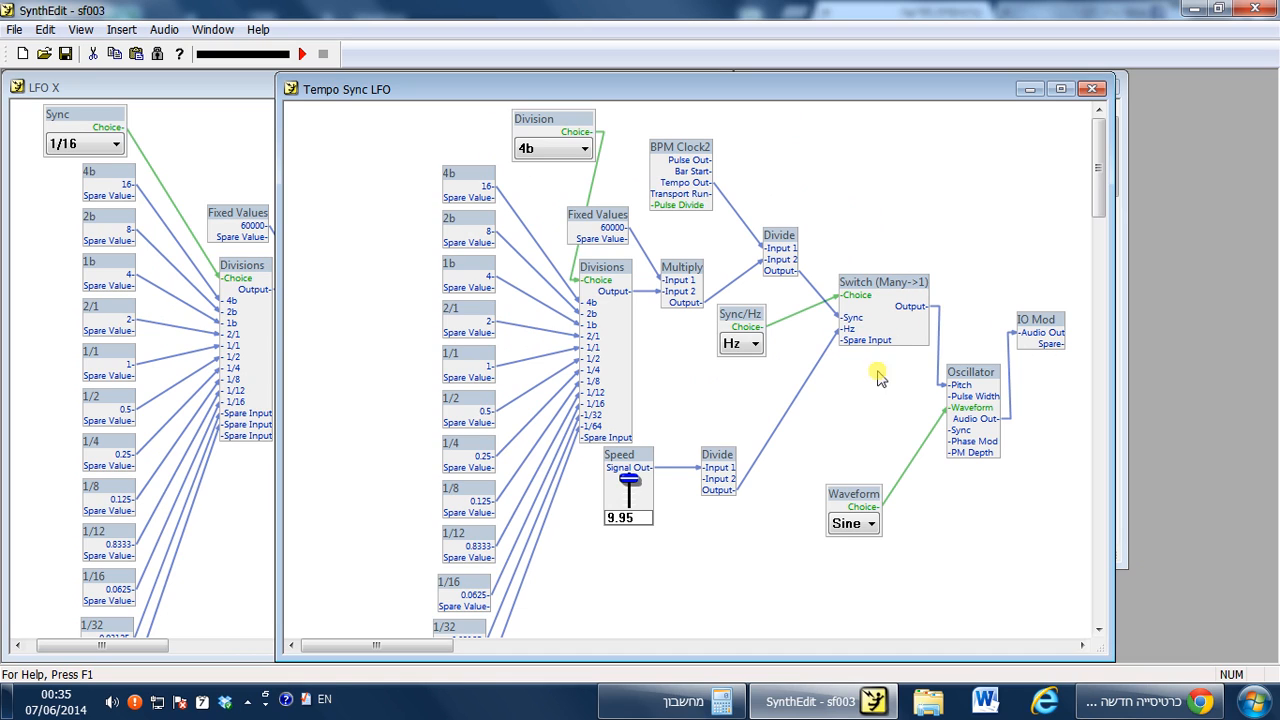
pyautogui.moveTo(852, 500); pyautogui.dragTo(867, 403)
pyautogui.click(951, 266)
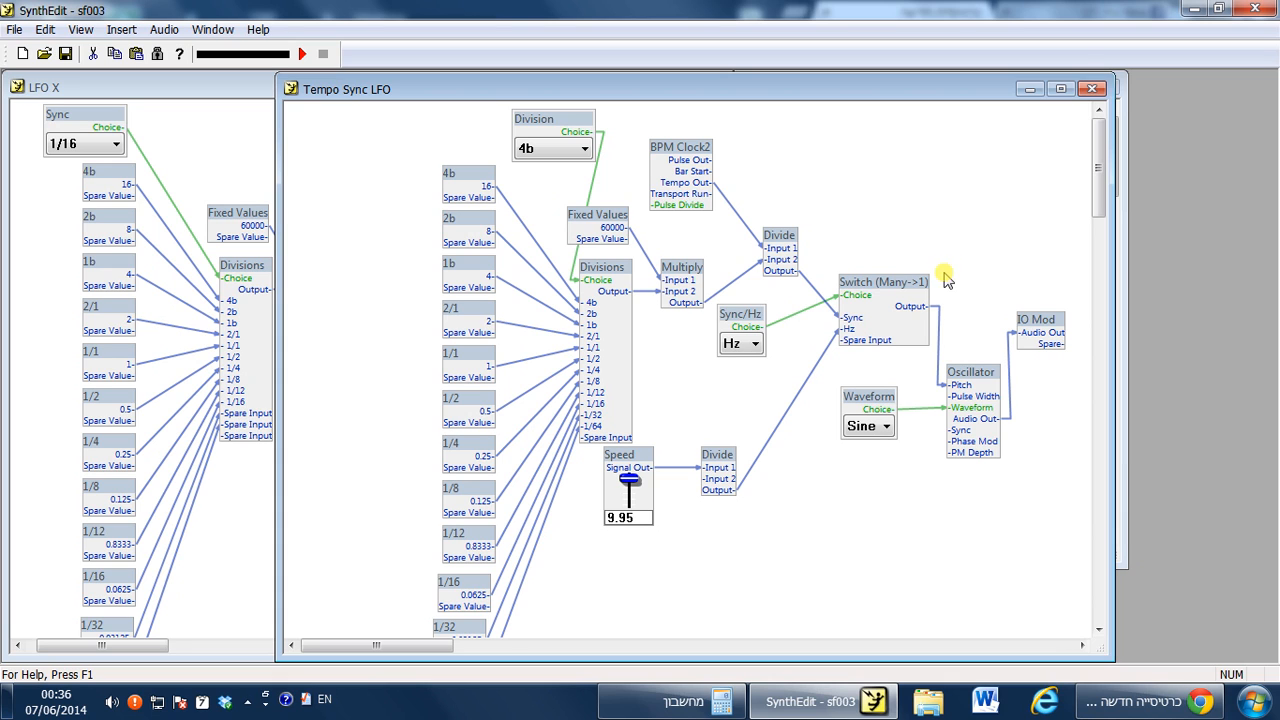
# Move the Tempo Sync LFO window left and widen it.
pyautogui.moveTo(831, 77); pyautogui.dragTo(786, 78)
pyautogui.moveTo(1062, 654); pyautogui.dragTo(1116, 651)
pyautogui.moveTo(1010, 322); pyautogui.dragTo(1040, 345)
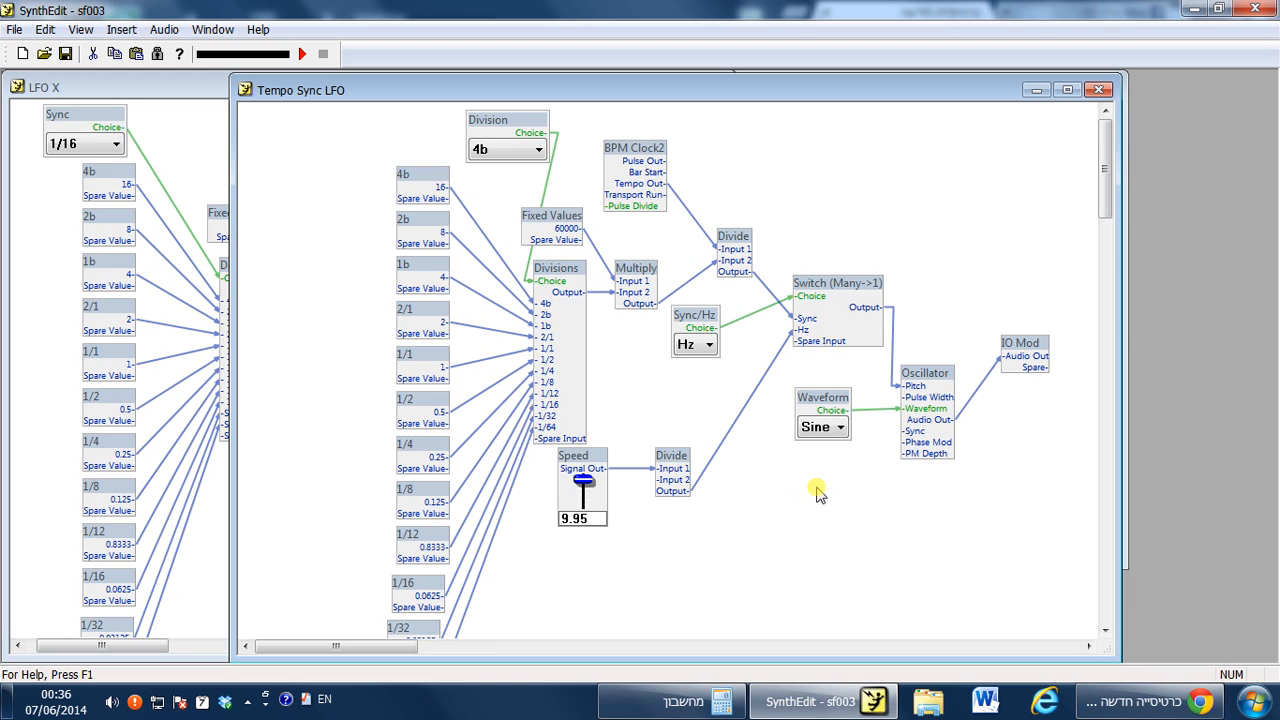
# Copy the VCA module from the LFO X structure and paste it into Tempo Sync LFO above the IO Mod.
pyautogui.click(220, 537)
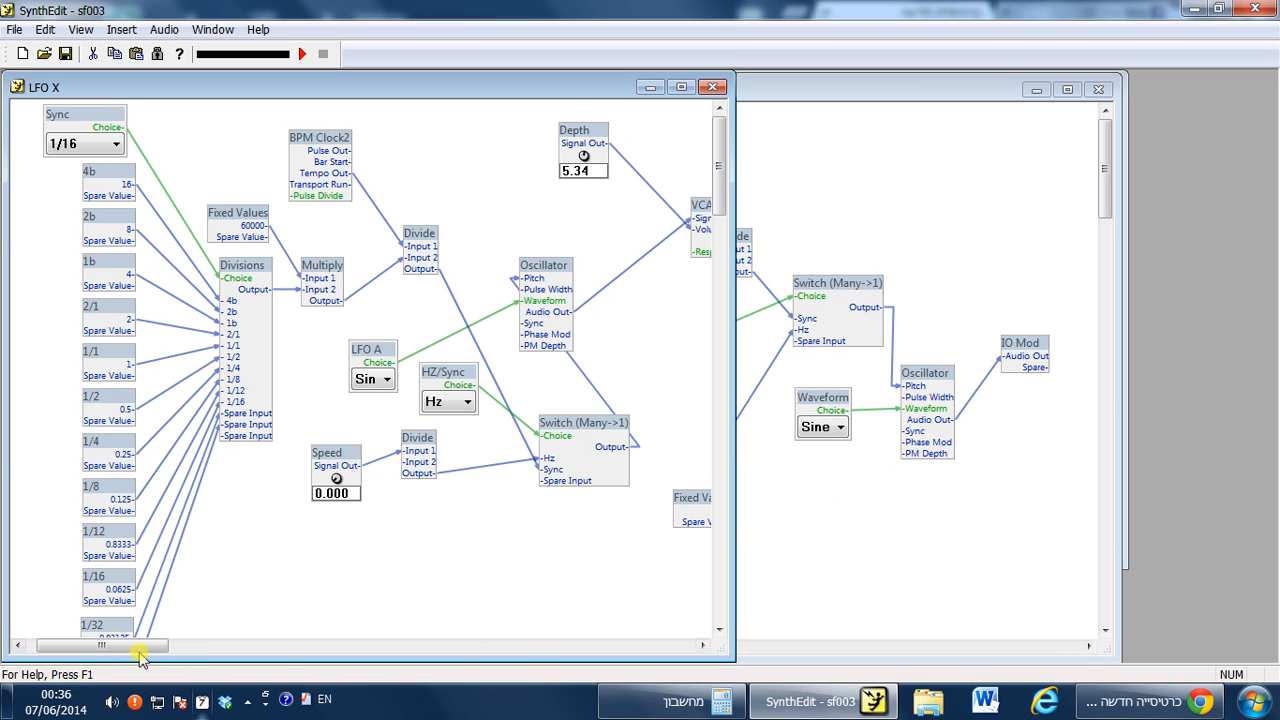
pyautogui.moveTo(140, 647); pyautogui.dragTo(164, 649)
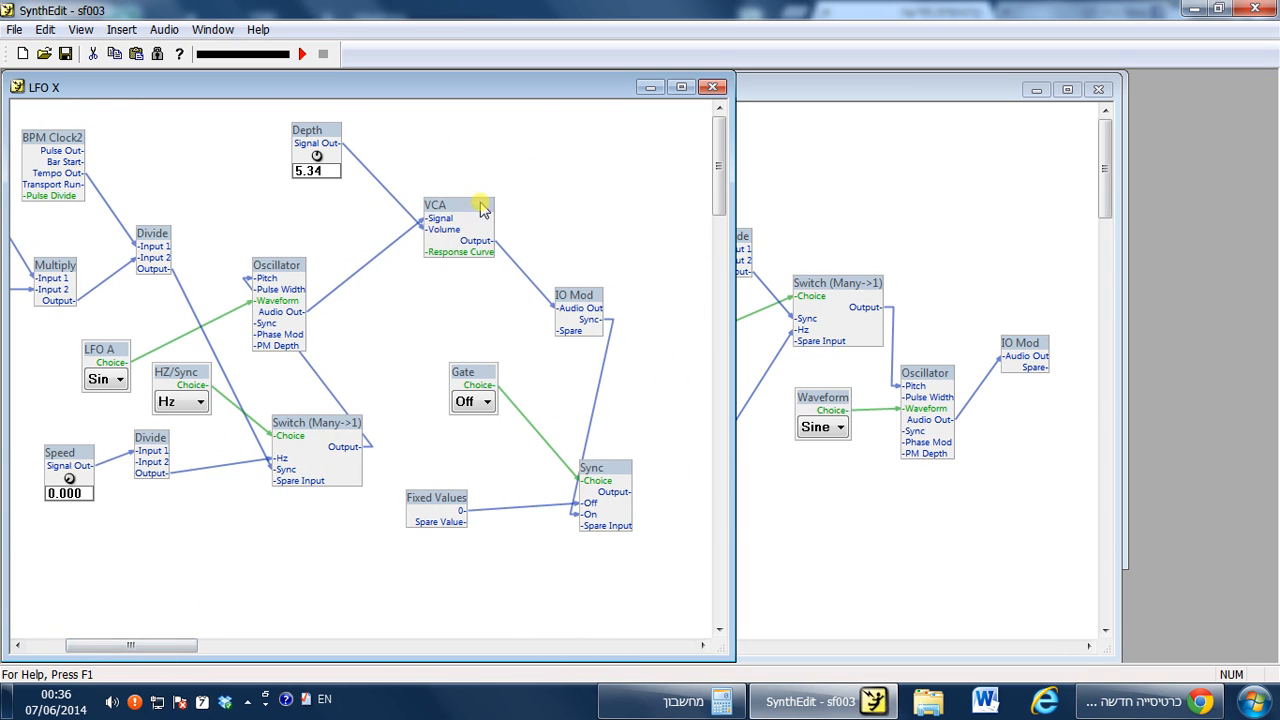
pyautogui.moveTo(472, 204); pyautogui.dragTo(483, 220)
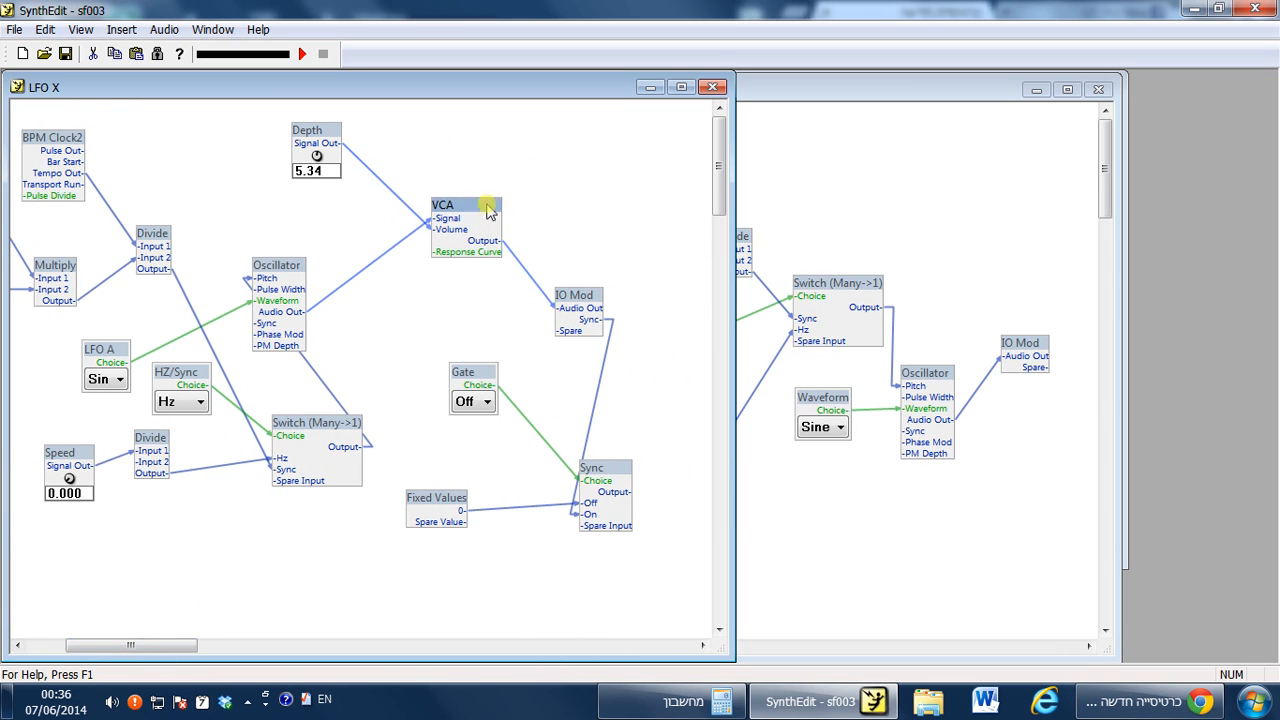
pyautogui.click(1000, 248)
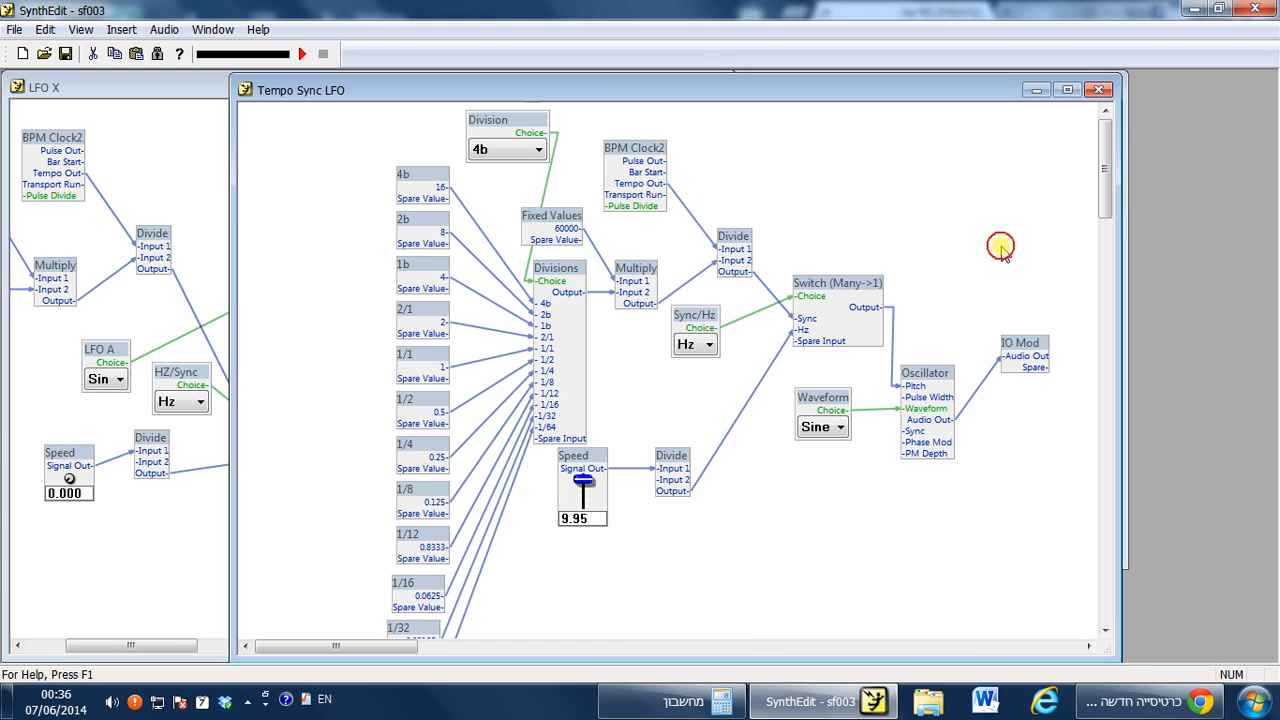
pyautogui.hotkey('ctrl', 'v')
pyautogui.moveTo(746, 364); pyautogui.dragTo(995, 260)
# Replace the Oscillator-to-IO Mod wire with a connection from the Oscillator's Audio Out to the VCA's Signal input.
pyautogui.moveTo(1012, 344); pyautogui.dragTo(1027, 374)
pyautogui.click(977, 406)
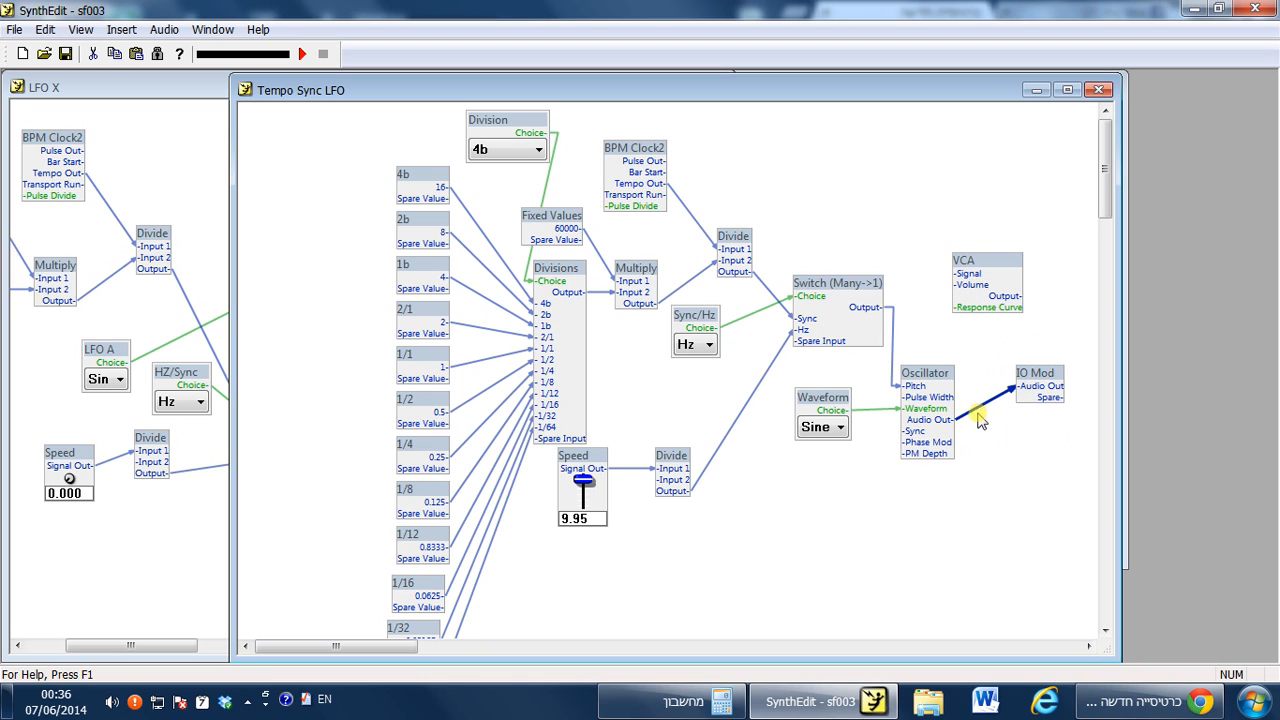
pyautogui.press('Delete')
pyautogui.moveTo(950, 419); pyautogui.dragTo(1012, 235)
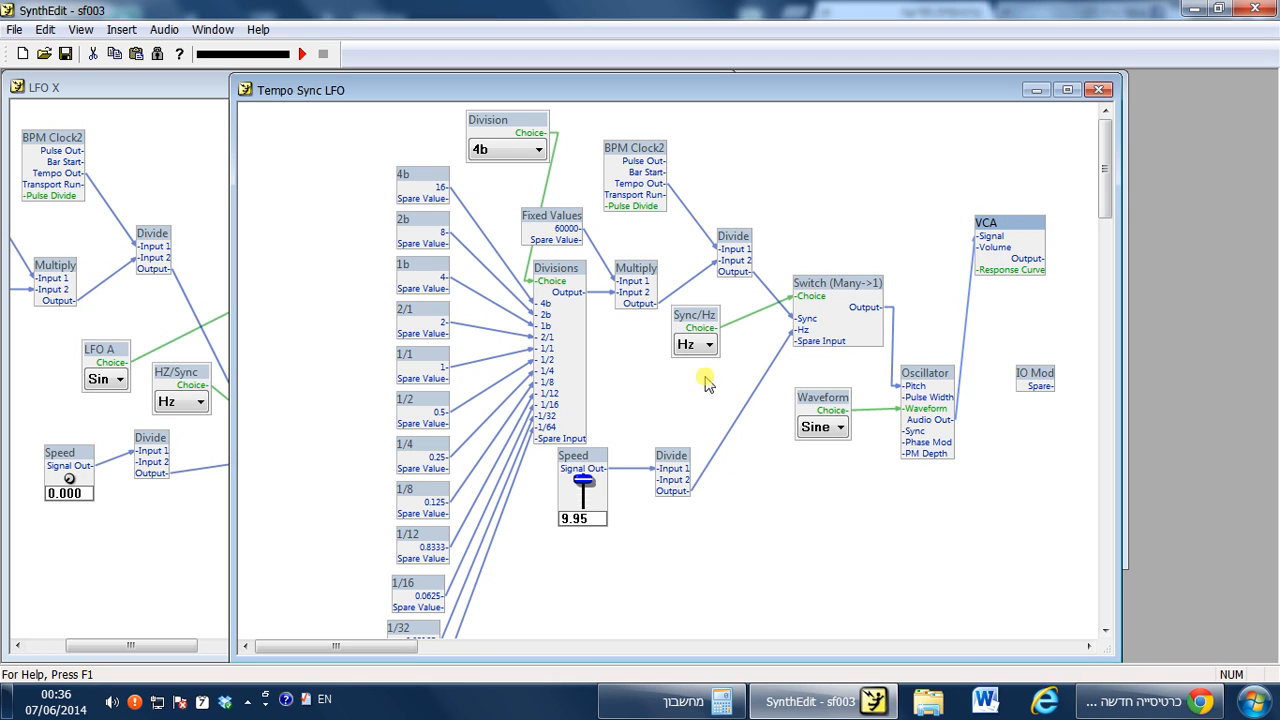
# Insert a Slider control and connect its Signal Out to the VCA's Volume input.
pyautogui.rightClick(850, 138)
pyautogui.moveTo(928, 148)
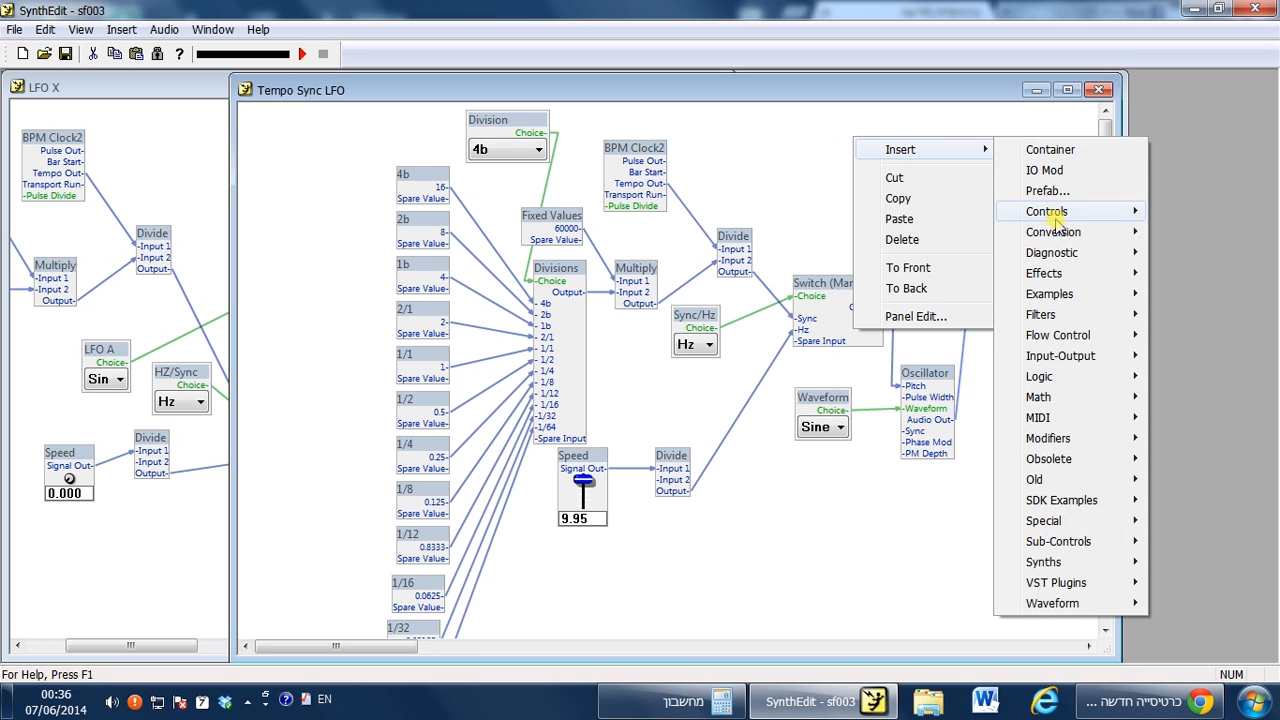
pyautogui.moveTo(1057, 222)
pyautogui.click(890, 521)
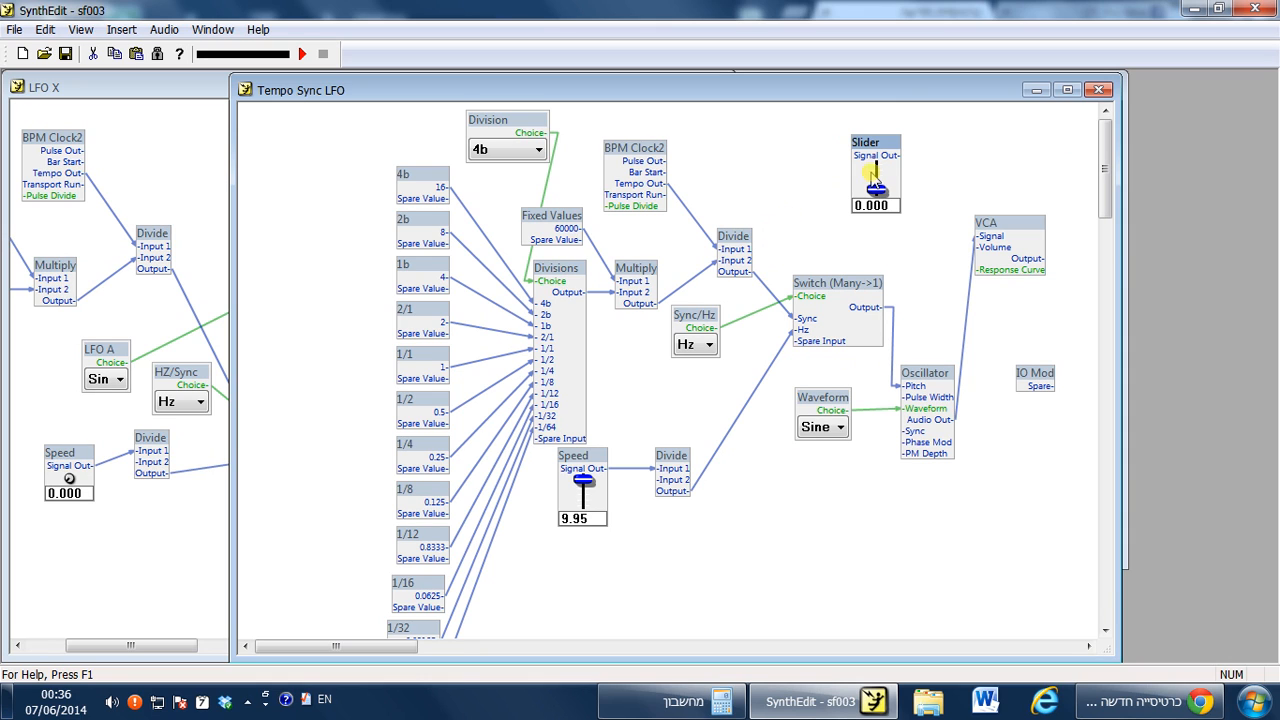
pyautogui.moveTo(900, 157); pyautogui.dragTo(980, 247)
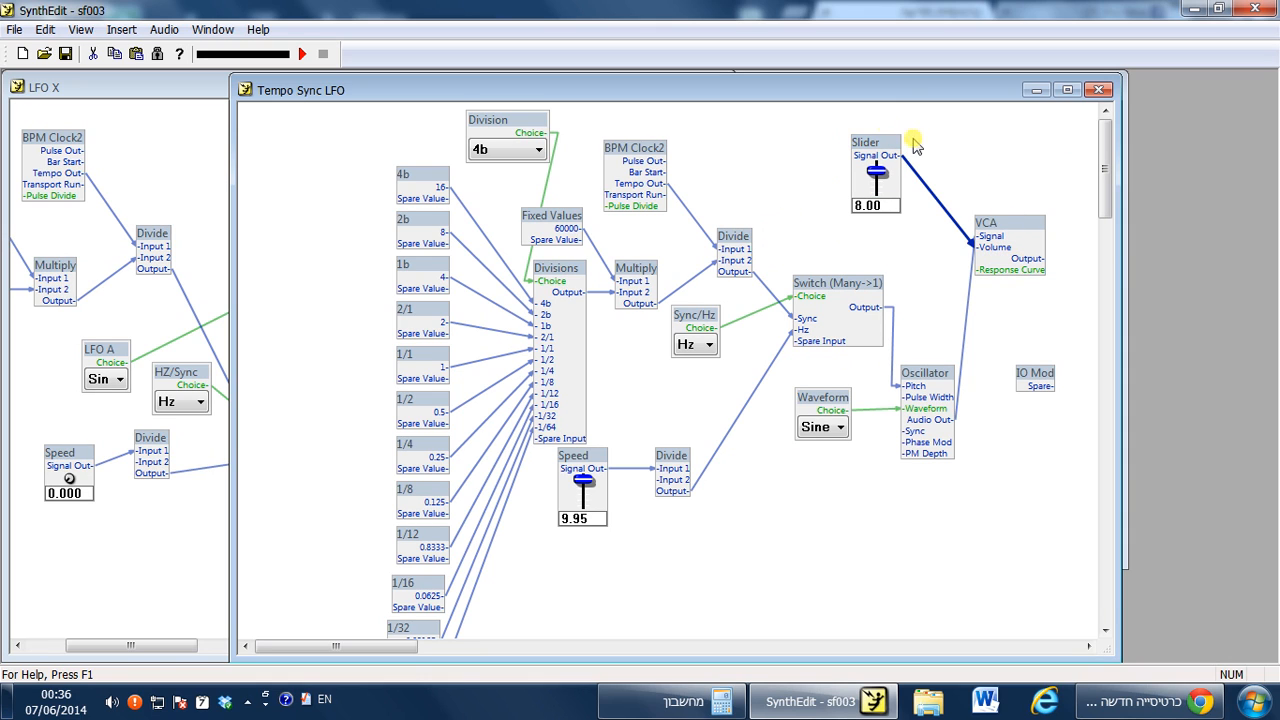
# Move the slider and VCA into place and sweep the slider through its range.
pyautogui.moveTo(880, 173); pyautogui.dragTo(829, 60)
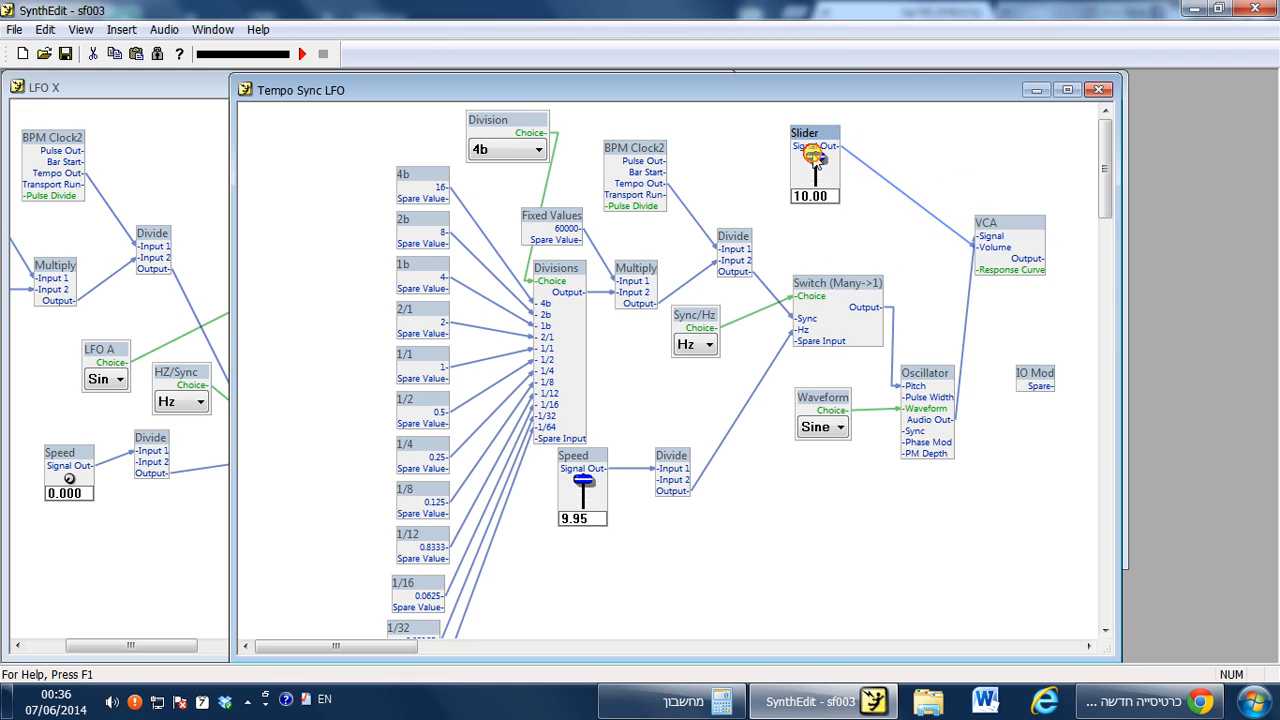
pyautogui.moveTo(815, 155); pyautogui.dragTo(820, 380)
pyautogui.moveTo(1012, 224); pyautogui.dragTo(990, 180)
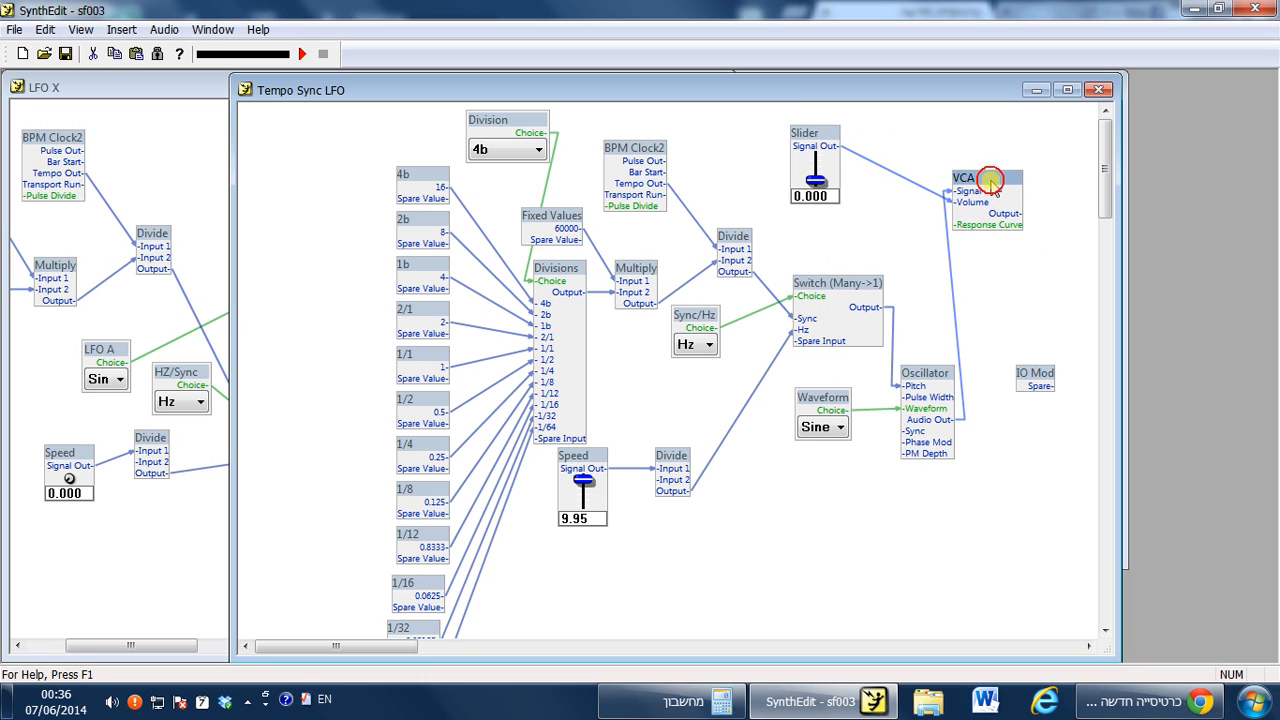
pyautogui.moveTo(812, 183); pyautogui.dragTo(828, 7)
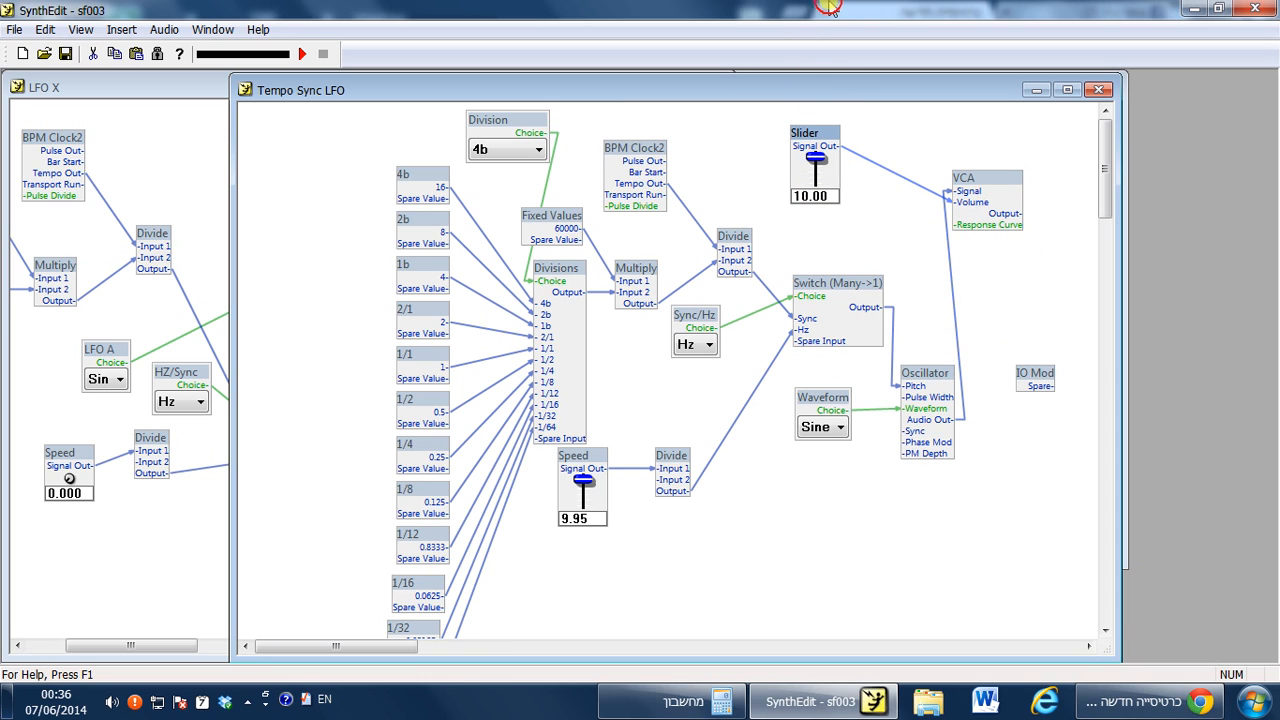
pyautogui.moveTo(815, 160); pyautogui.dragTo(847, 260)
# Rename the slider's title to Depth in its properties.
pyautogui.rightClick(808, 133)
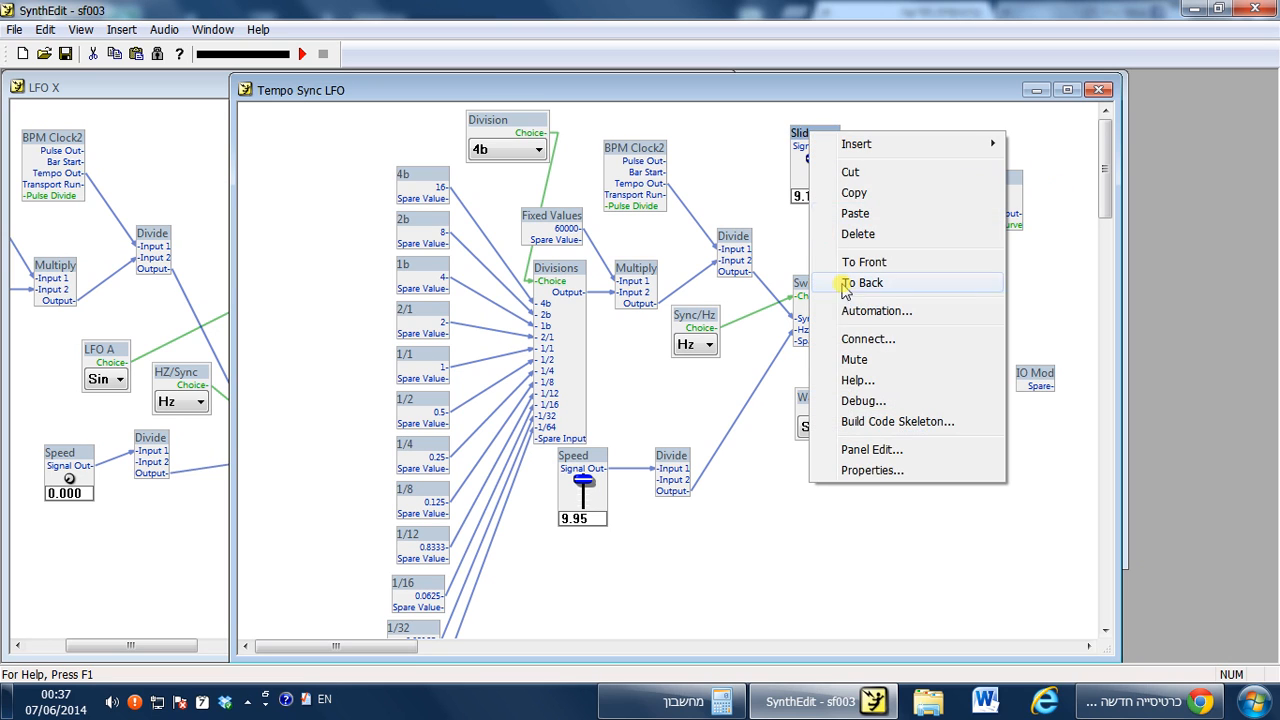
pyautogui.click(868, 476)
pyautogui.click(721, 330)
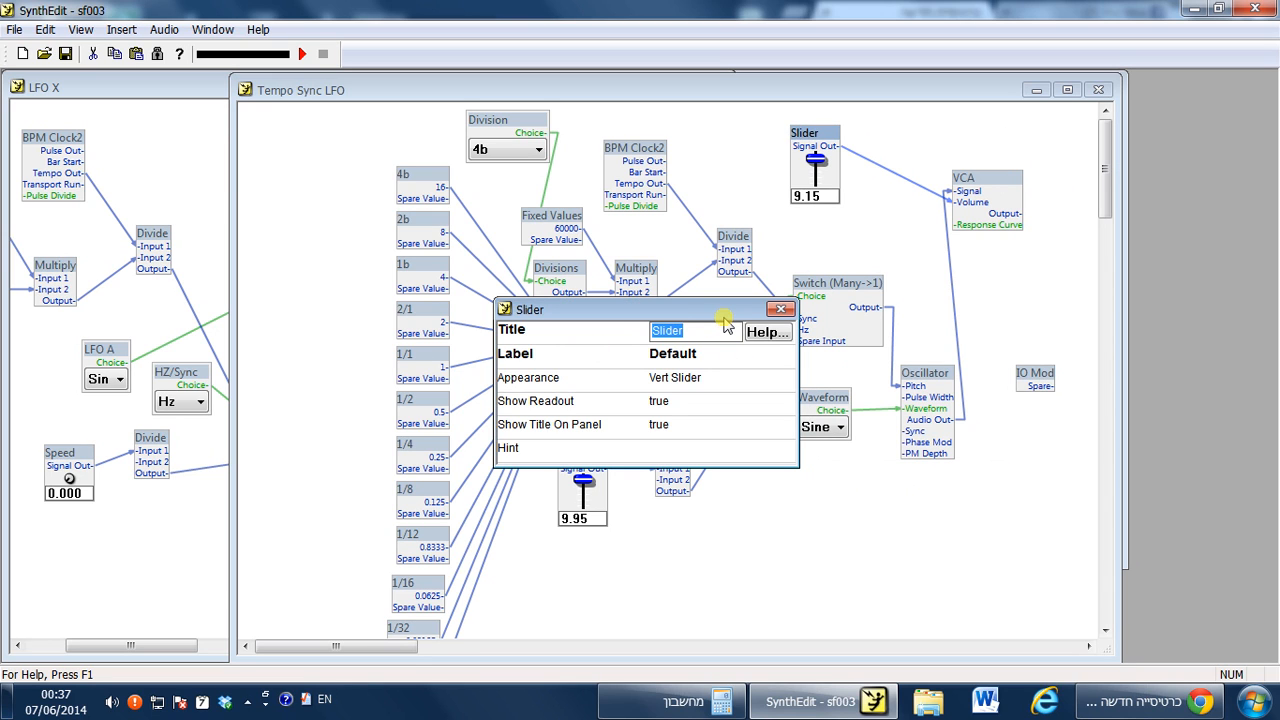
pyautogui.write('Depth')
pyautogui.press('Return')
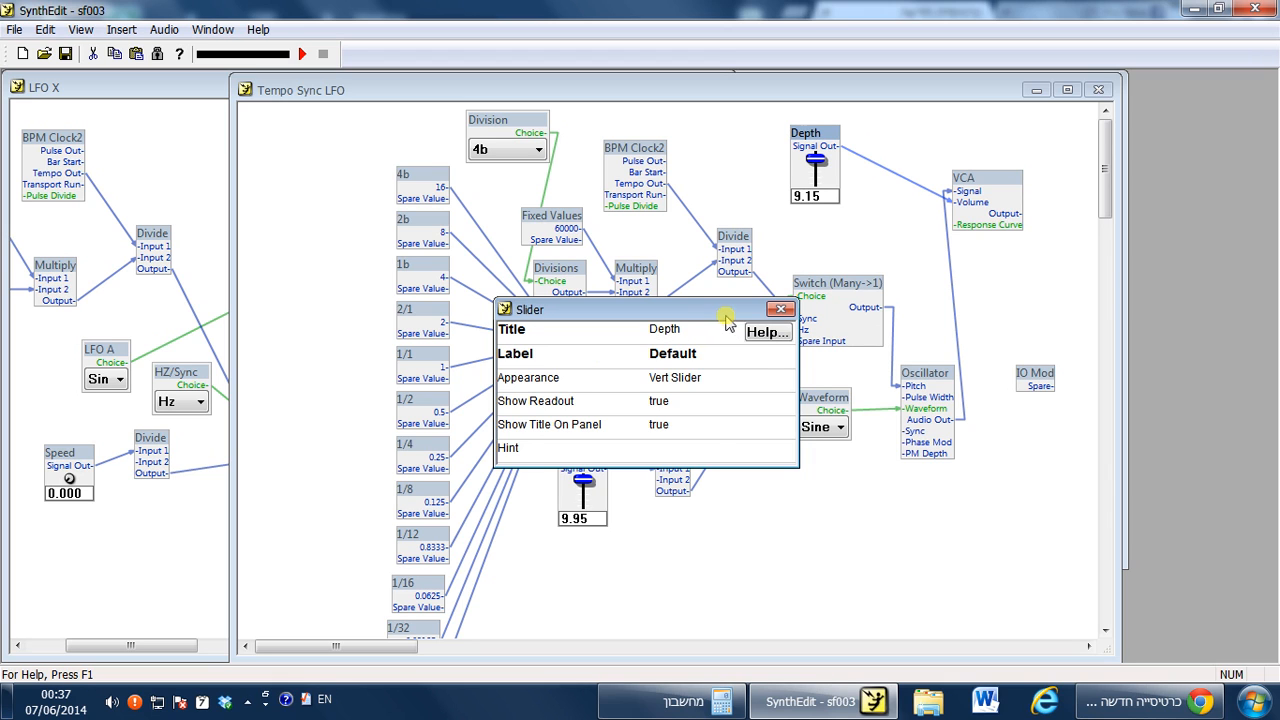
pyautogui.click(781, 309)
# Insert a Scope3 module and connect the VCA output to its Signal A input.
pyautogui.moveTo(368, 648); pyautogui.dragTo(428, 648)
pyautogui.rightClick(657, 271)
pyautogui.moveTo(674, 274)
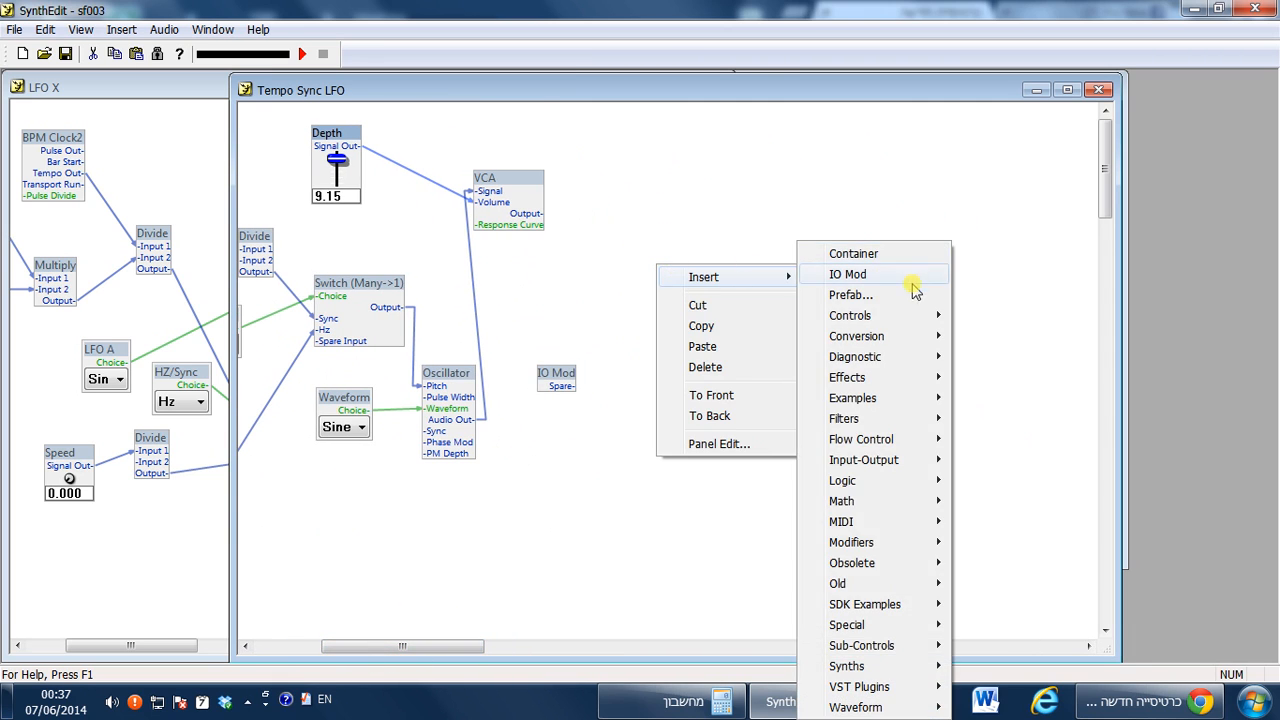
pyautogui.moveTo(903, 316)
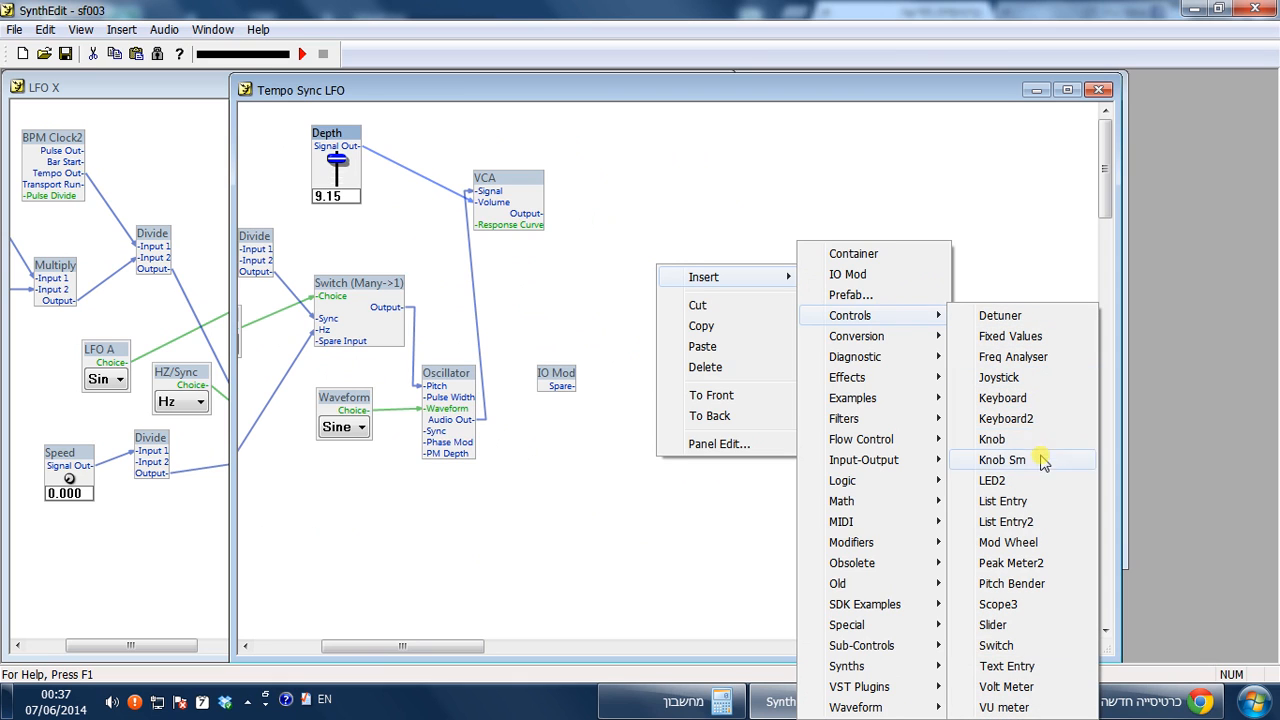
pyautogui.click(998, 604)
pyautogui.moveTo(754, 274); pyautogui.dragTo(742, 173)
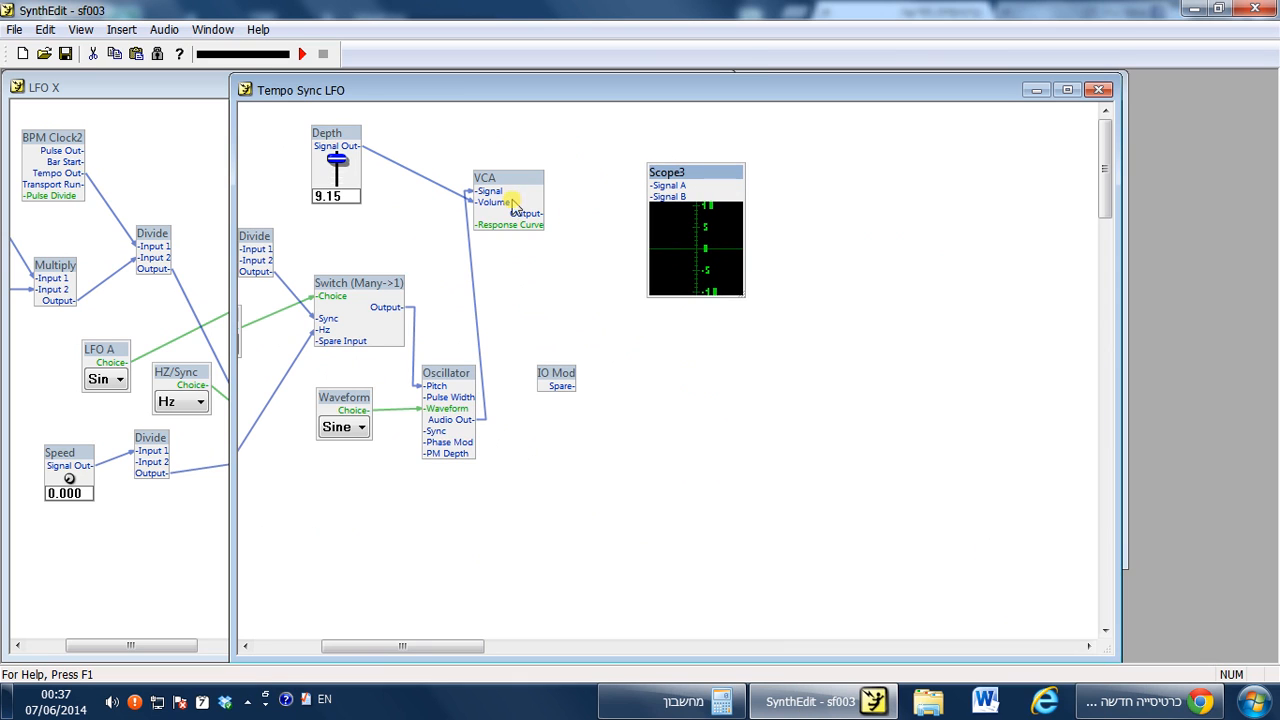
pyautogui.moveTo(533, 216); pyautogui.dragTo(666, 187)
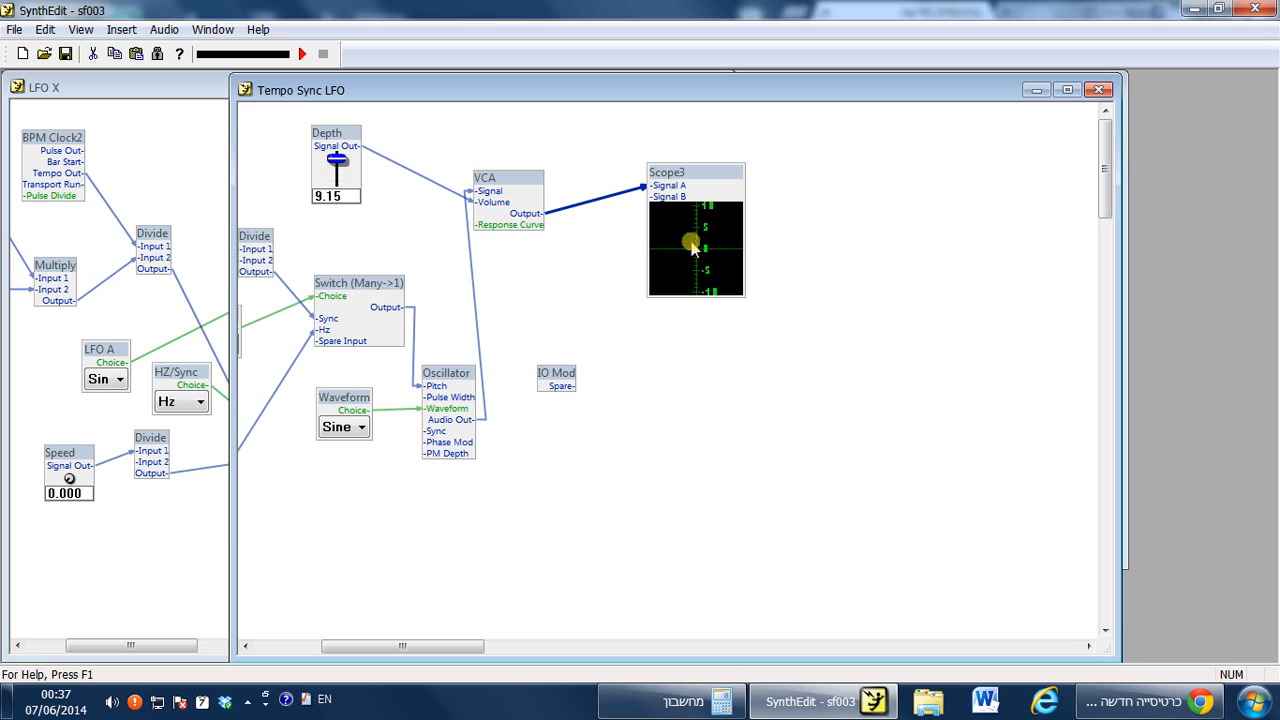
# Start audio playback and set the Depth slider to about 8.35 while watching the scope.
pyautogui.click(301, 55)
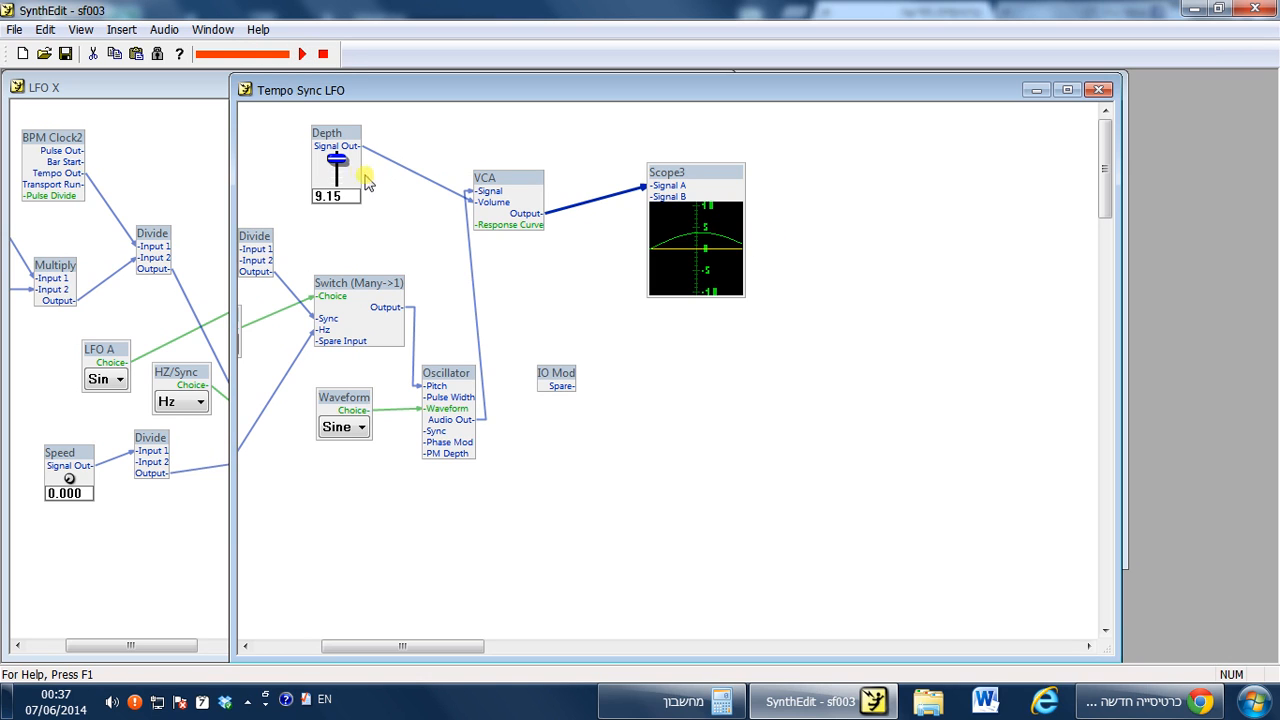
pyautogui.moveTo(340, 170)
pyautogui.mouseDown()
pyautogui.moveTo(340, 398)
pyautogui.moveTo(343, 150)
pyautogui.moveTo(345, 180)
pyautogui.mouseUp()
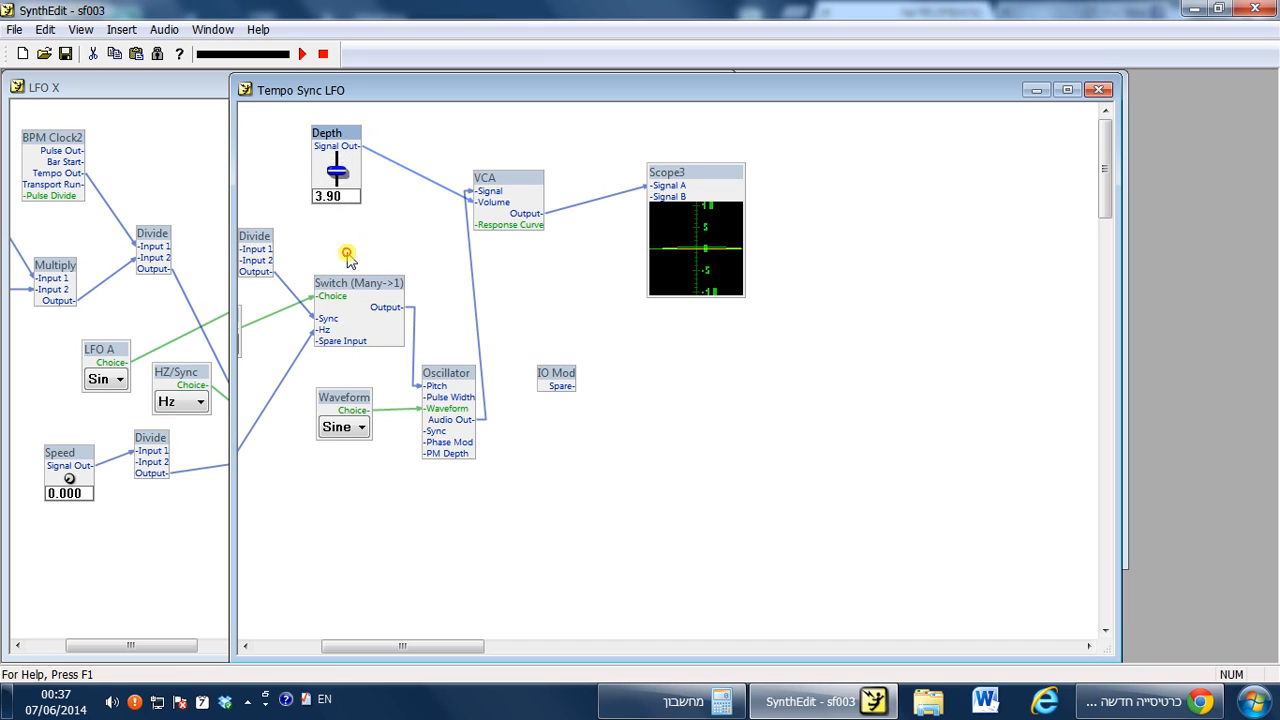
pyautogui.moveTo(337, 167)
pyautogui.mouseDown()
pyautogui.moveTo(340, 140)
pyautogui.moveTo(340, 205)
pyautogui.moveTo(352, 205)
pyautogui.moveTo(357, 51)
pyautogui.moveTo(366, 103)
pyautogui.mouseUp()
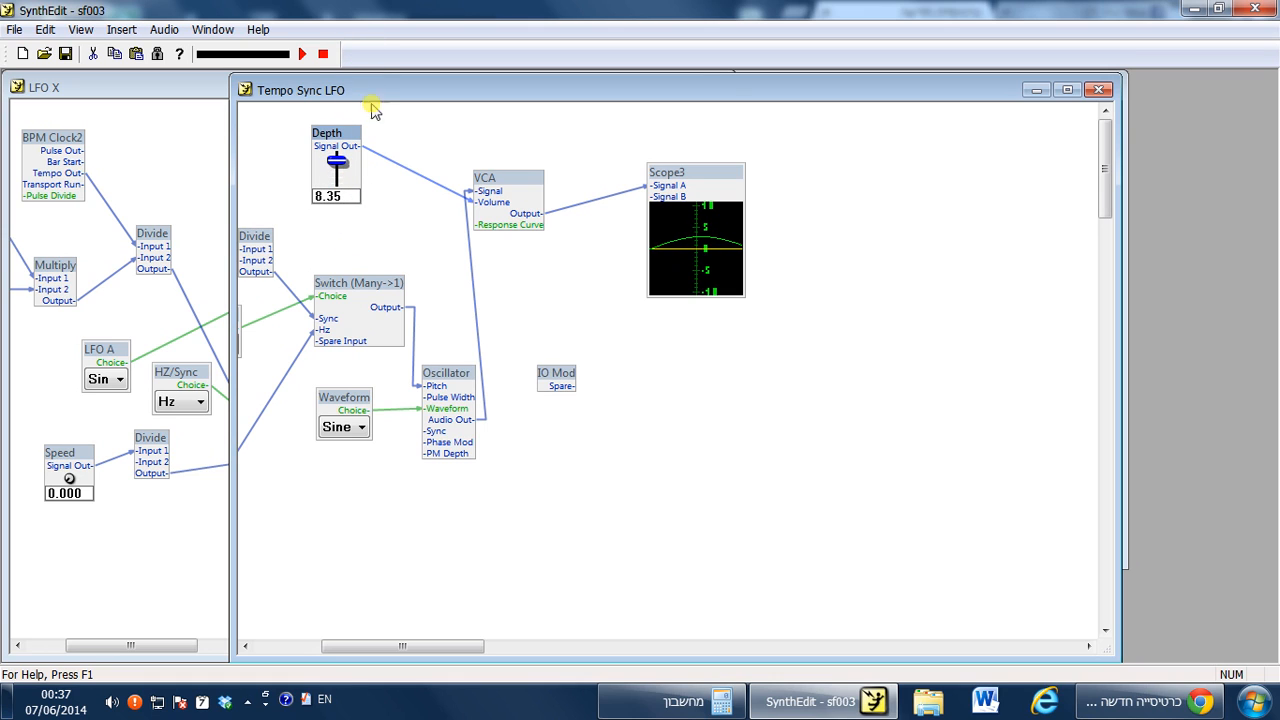
# Set the Speed slider to 10.00 and switch the Sync/Hz selector to Sync.
pyautogui.moveTo(366, 647); pyautogui.dragTo(337, 648)
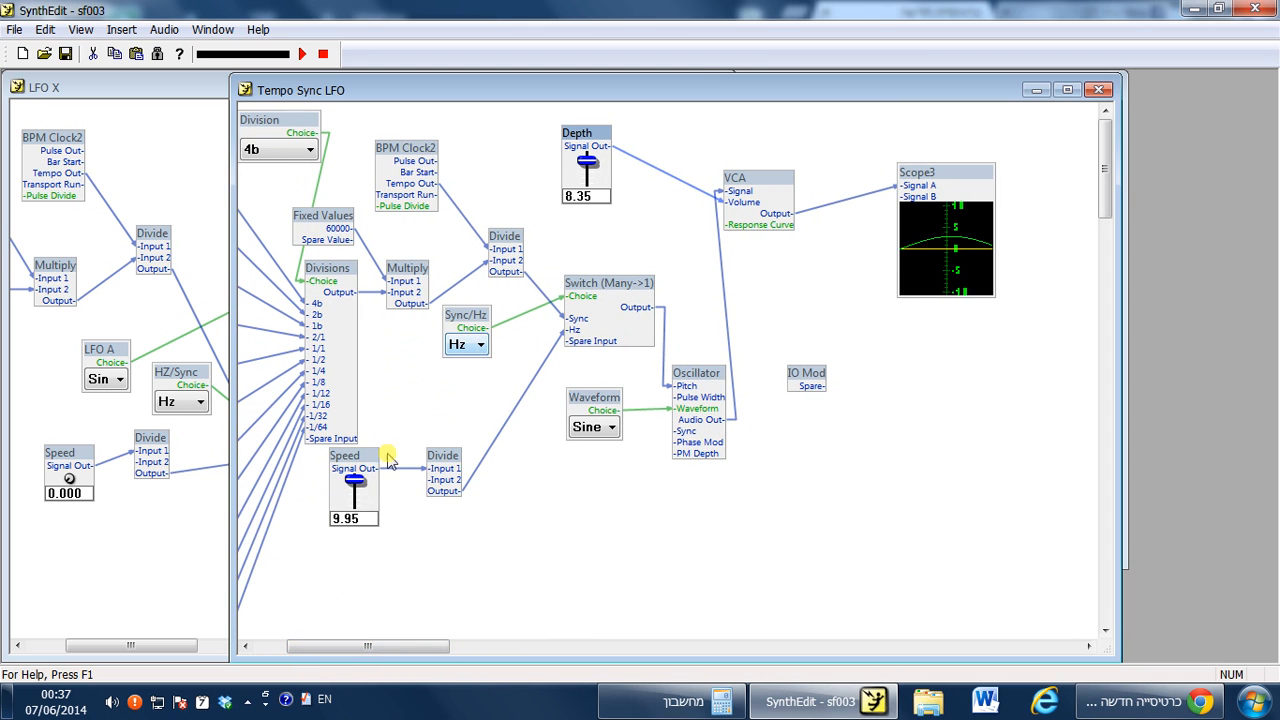
pyautogui.moveTo(355, 480)
pyautogui.mouseDown()
pyautogui.moveTo(357, 586)
pyautogui.moveTo(355, 422)
pyautogui.moveTo(357, 603)
pyautogui.moveTo(356, 470)
pyautogui.mouseUp()
pyautogui.click(466, 345)
pyautogui.click(466, 374)
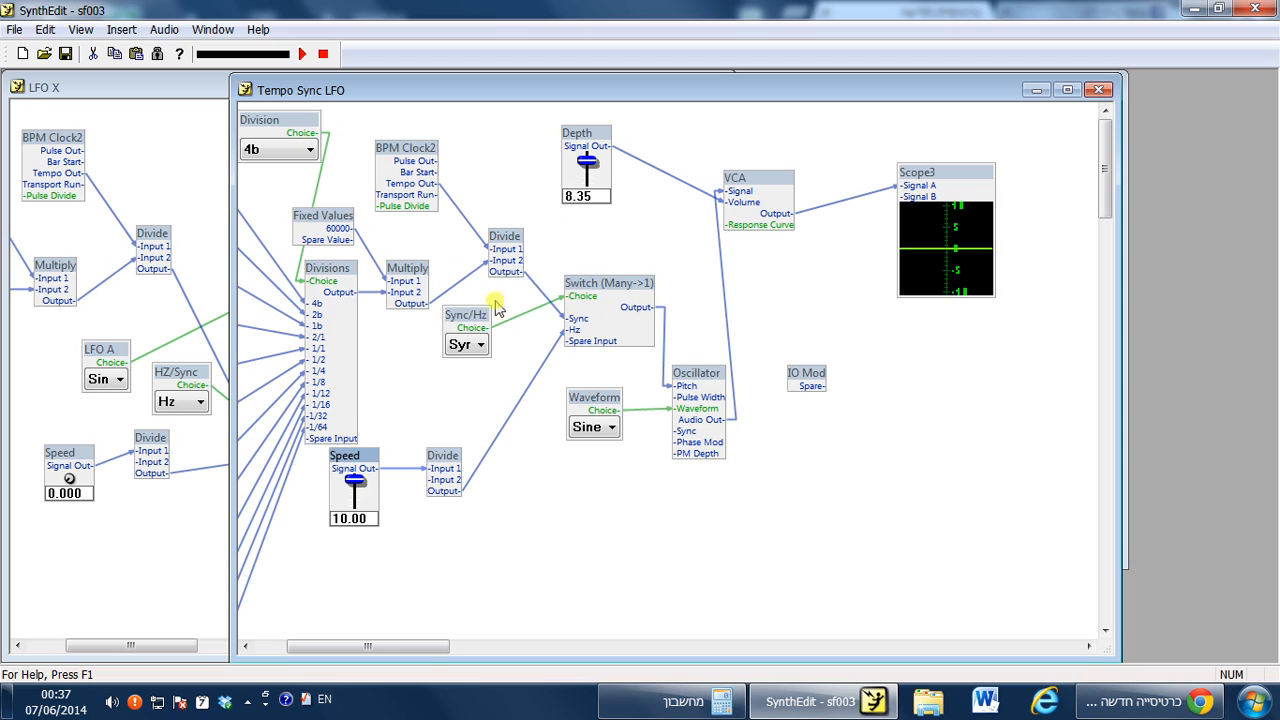
# Try the Division selector at 1b and finally set it to 1/64.
pyautogui.click(296, 149)
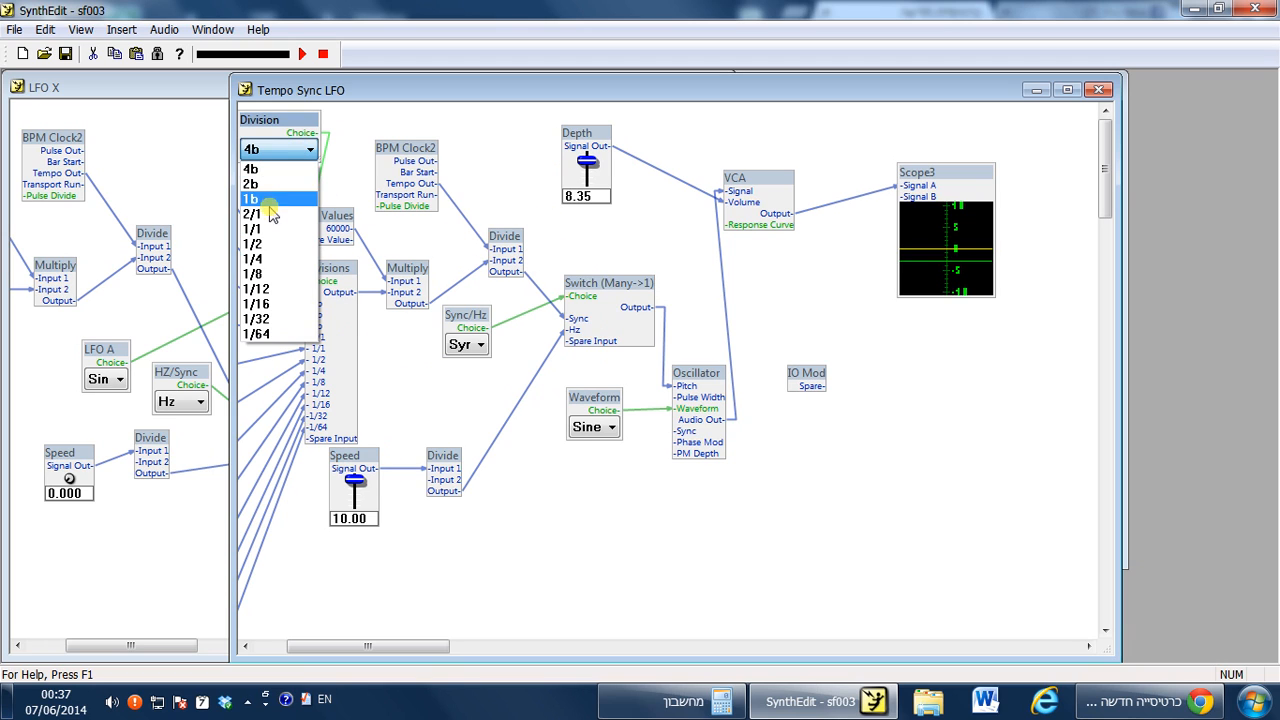
pyautogui.click(276, 200)
pyautogui.click(285, 150)
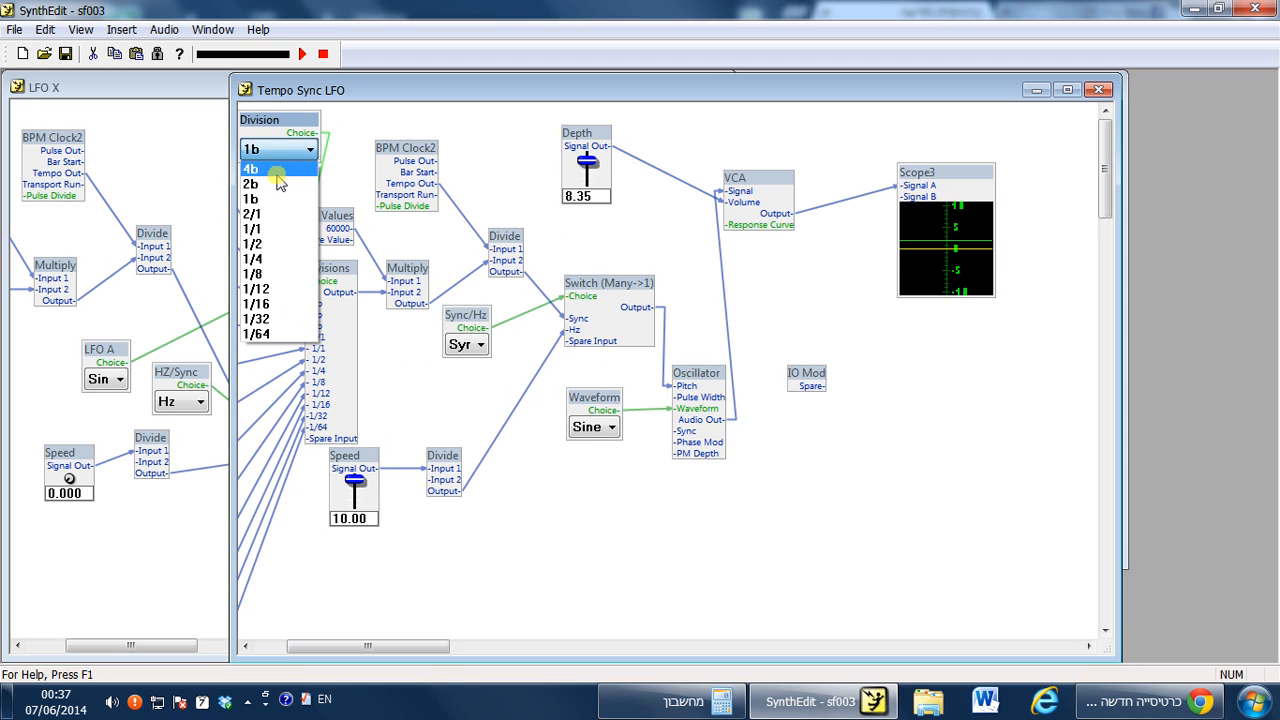
pyautogui.click(274, 336)
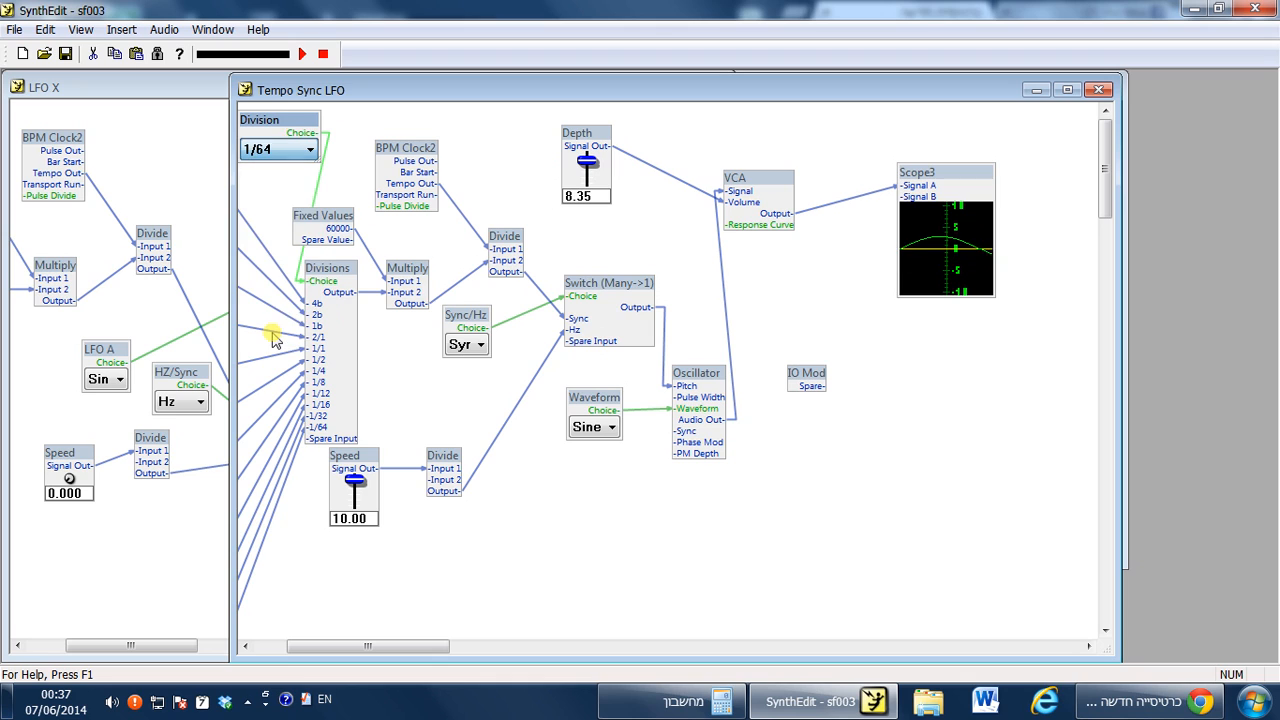
# Switch the Division selector to 1/32 and back to 1/64.
pyautogui.click(285, 150)
pyautogui.click(277, 322)
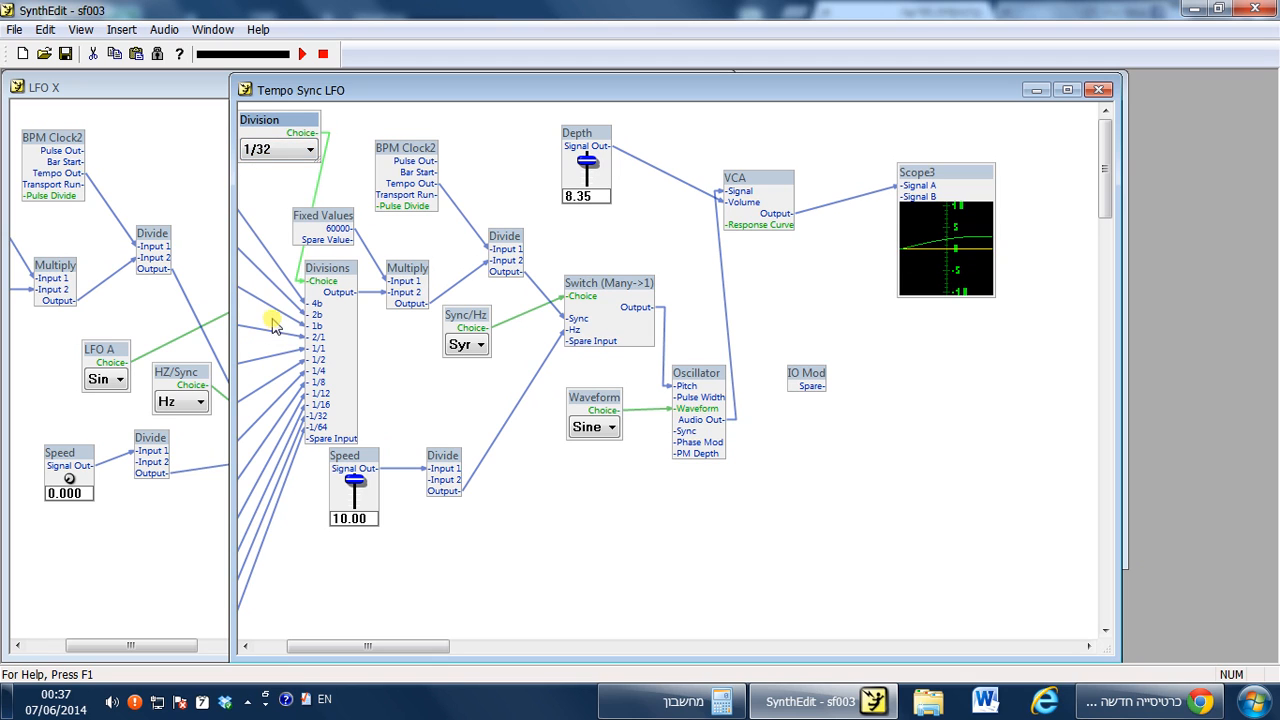
pyautogui.click(298, 152)
pyautogui.click(272, 337)
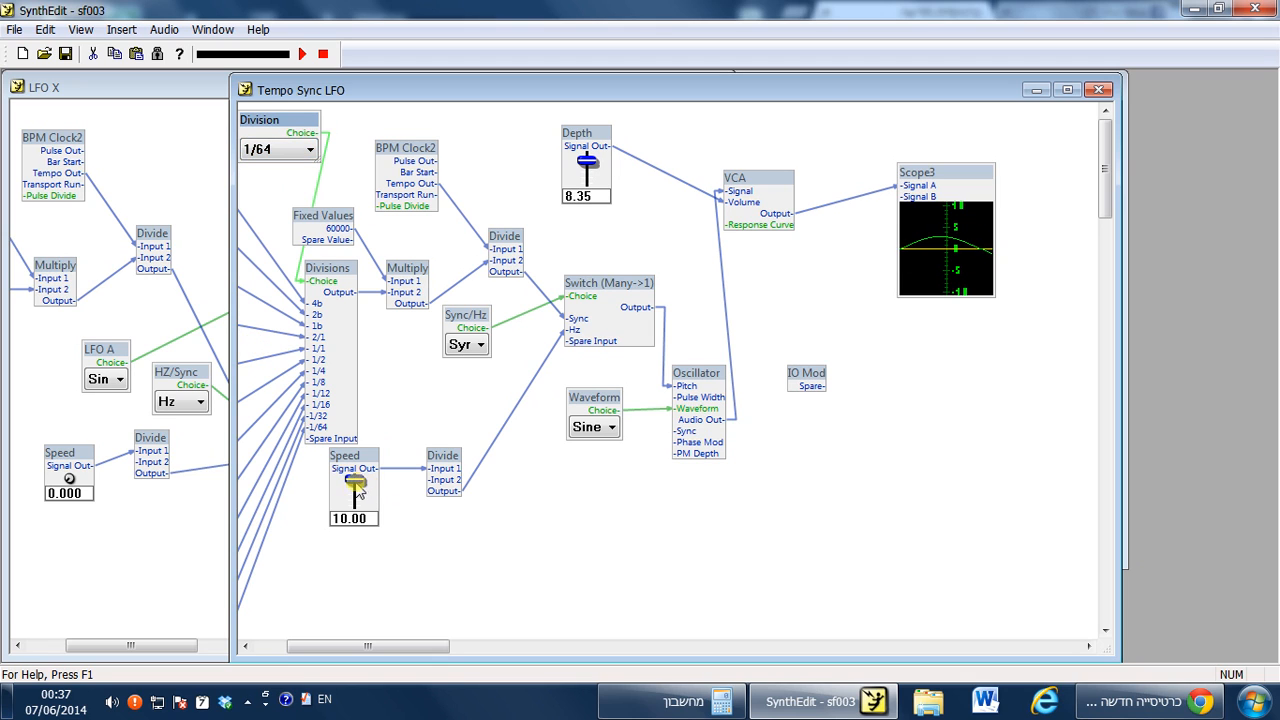
# Lower the Speed slider to about 5.20 and switch the Sync/Hz selector to Hz.
pyautogui.moveTo(356, 484); pyautogui.dragTo(383, 616)
pyautogui.click(475, 344)
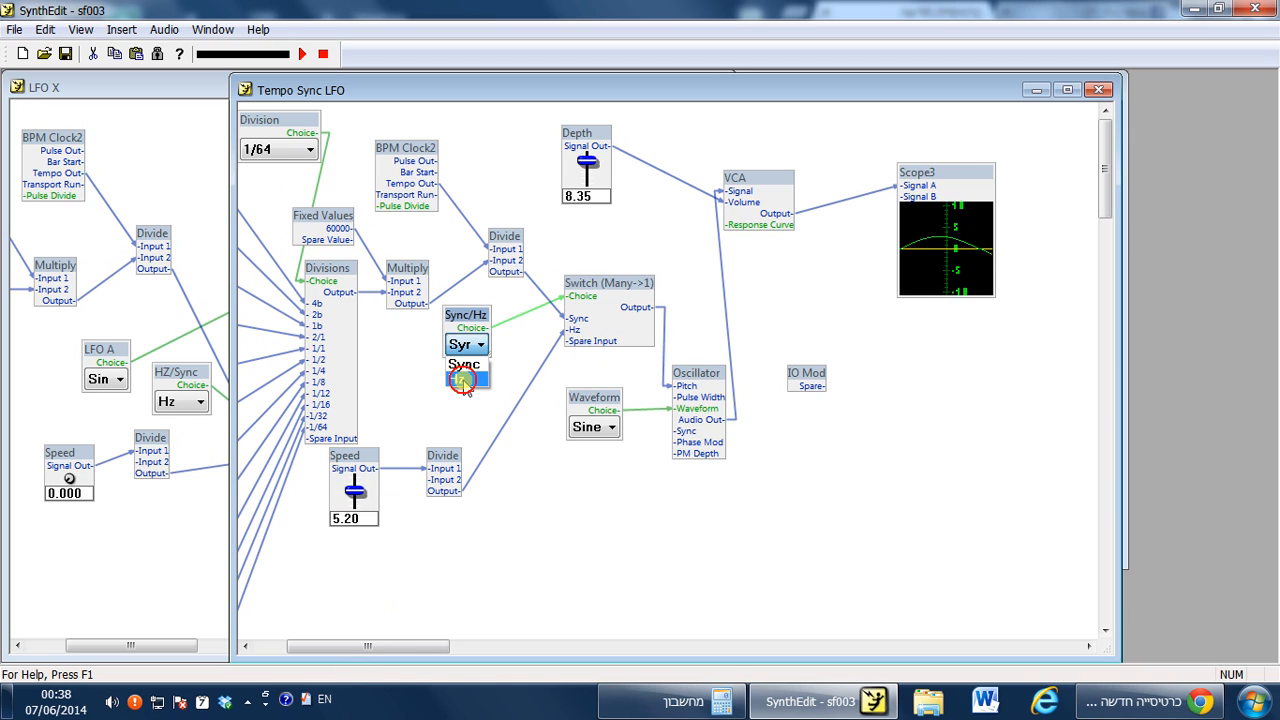
pyautogui.click(462, 381)
# Raise the Speed slider back to 10.00 and set the Division selector to 1/1.
pyautogui.moveTo(355, 486); pyautogui.dragTo(356, 380)
pyautogui.click(309, 149)
pyautogui.click(323, 260)
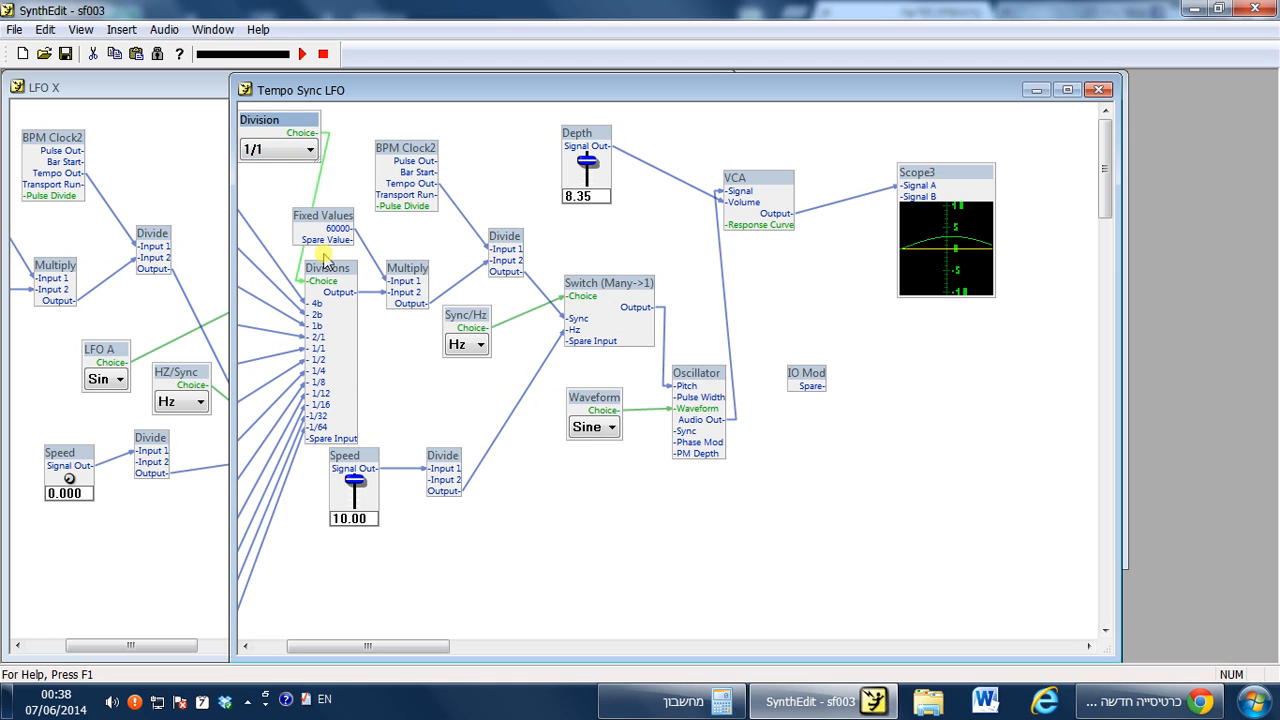
# Delete the Scope3 module from the Tempo Sync LFO structure.
pyautogui.click(697, 275)
pyautogui.click(943, 182)
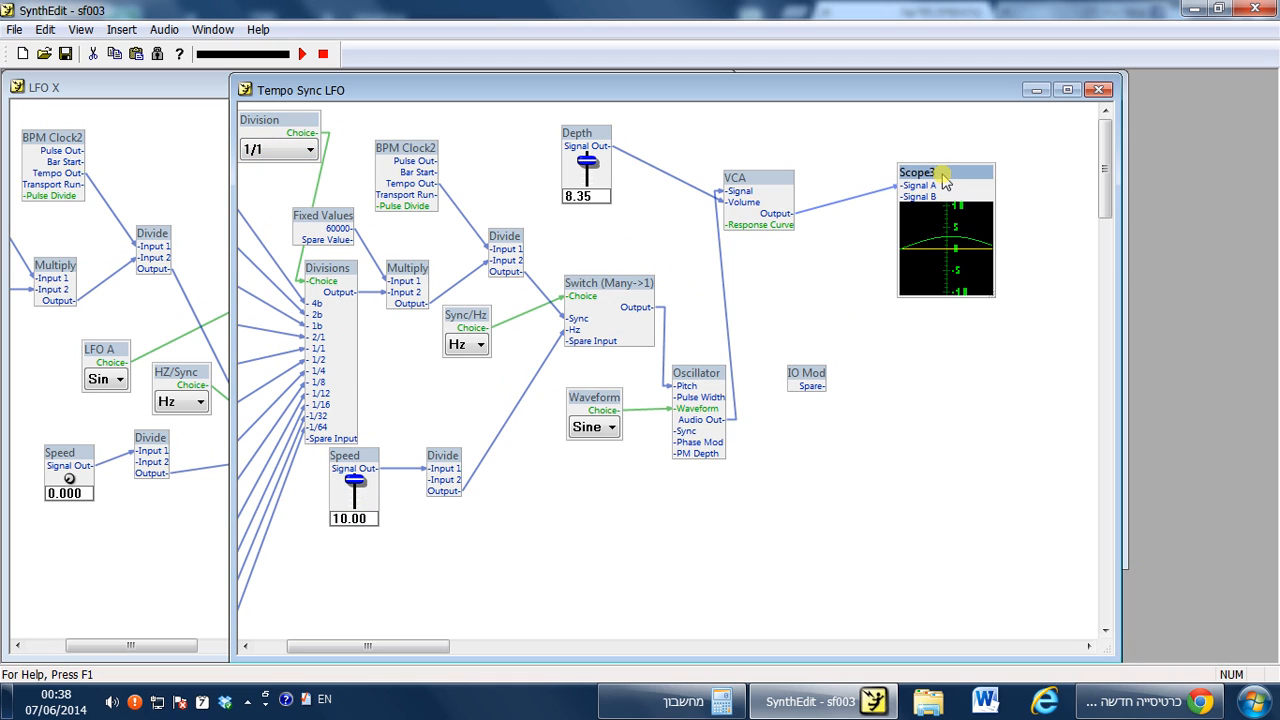
pyautogui.press('Delete')
# Move the IO Mod module beside the VCA and connect the VCA Output to its Output pin.
pyautogui.moveTo(806, 373); pyautogui.dragTo(916, 283)
pyautogui.moveTo(790, 214); pyautogui.dragTo(919, 304)
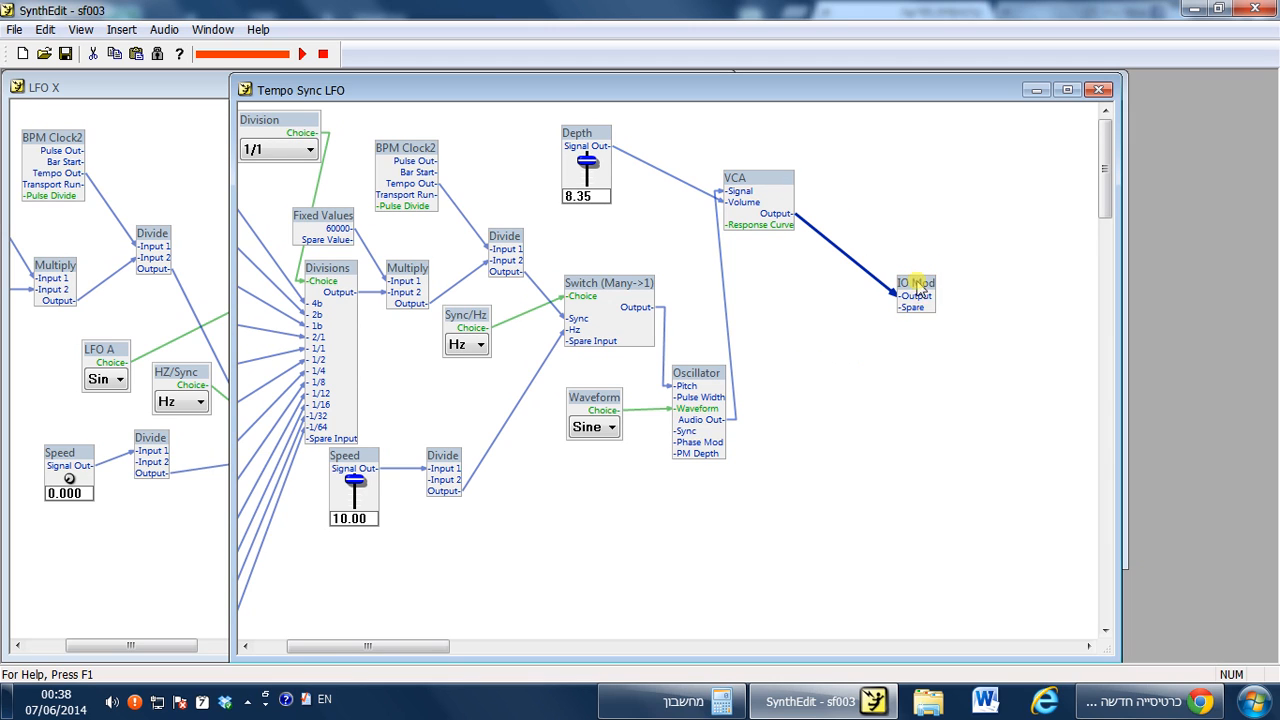
# Open the Panel Edit view of the Tempo Sync LFO container.
pyautogui.moveTo(737, 105); pyautogui.dragTo(787, 300)
pyautogui.moveTo(826, 90); pyautogui.dragTo(813, 558)
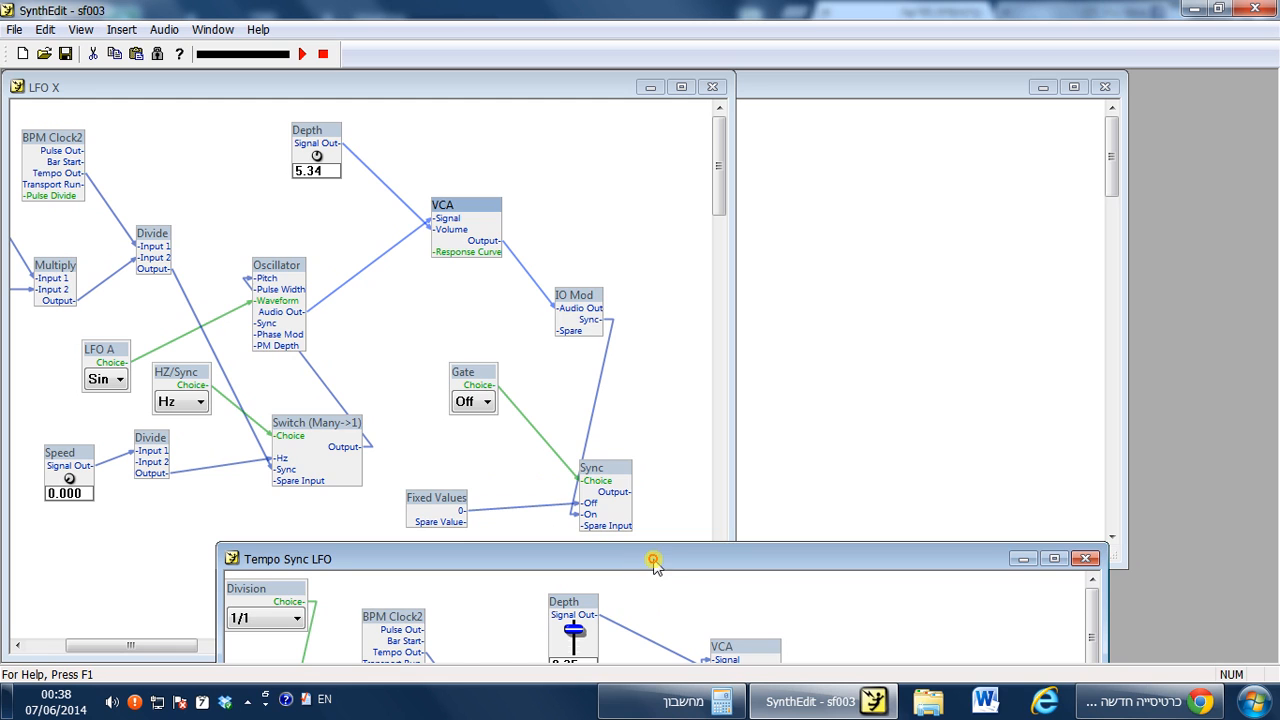
pyautogui.moveTo(654, 560); pyautogui.dragTo(622, 117)
pyautogui.rightClick(858, 486)
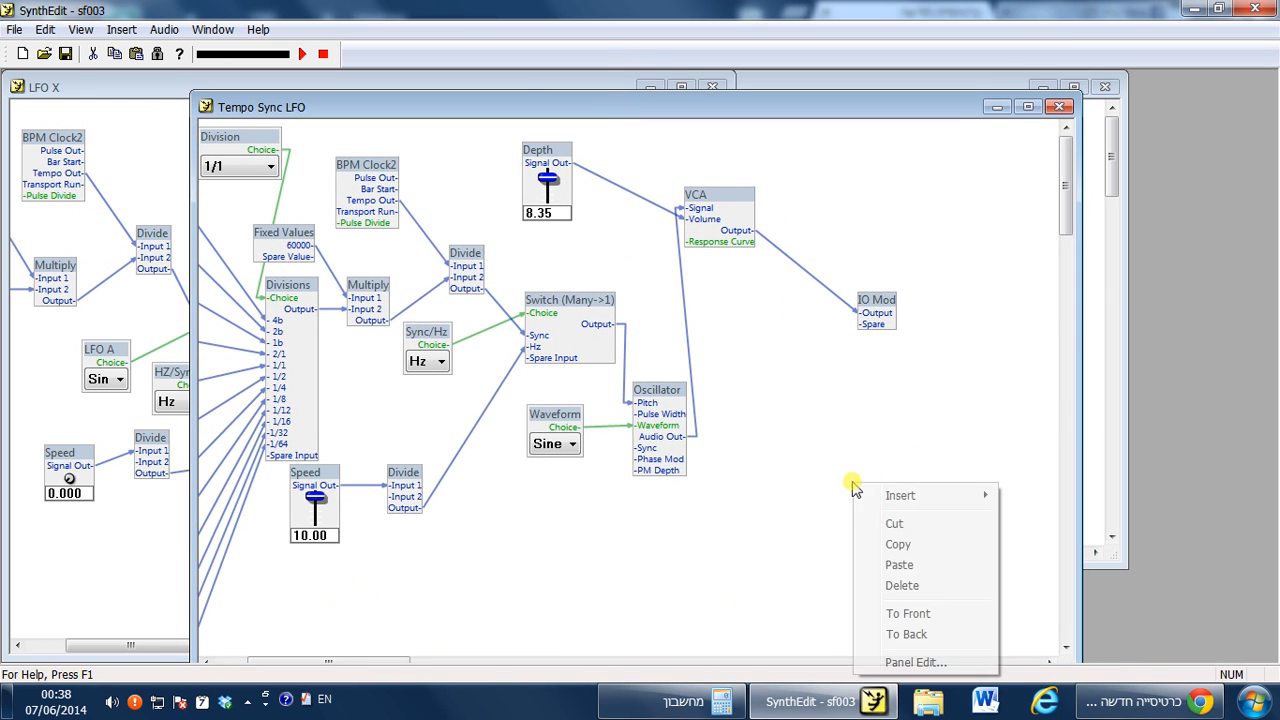
pyautogui.click(898, 661)
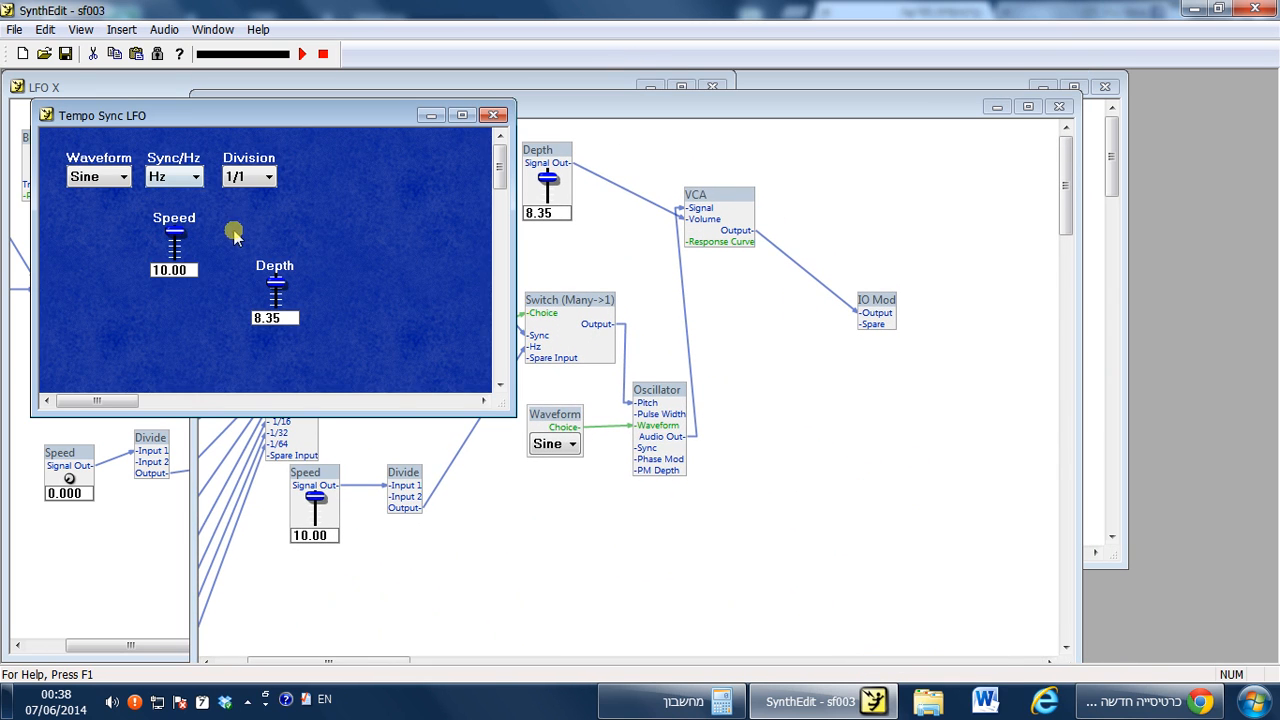
# Place the Depth slider to the left of the Speed slider on the panel and close the panel view.
pyautogui.moveTo(281, 276); pyautogui.dragTo(111, 228)
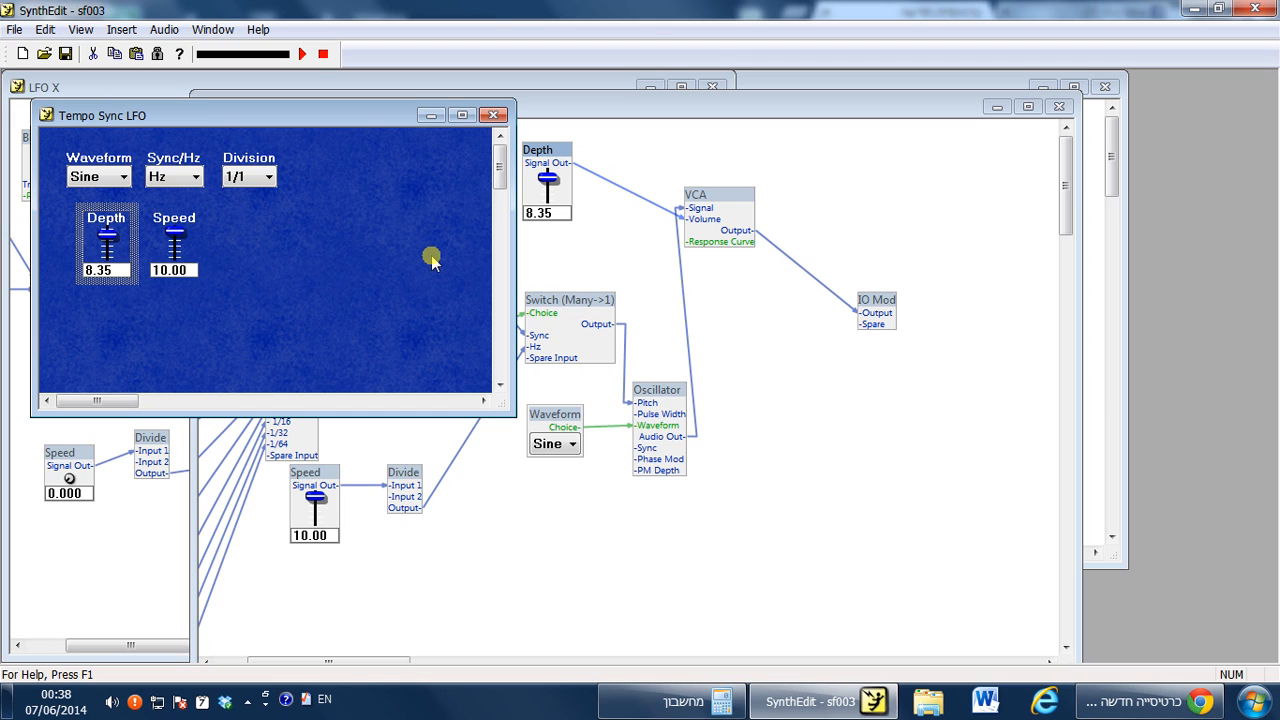
pyautogui.click(493, 115)
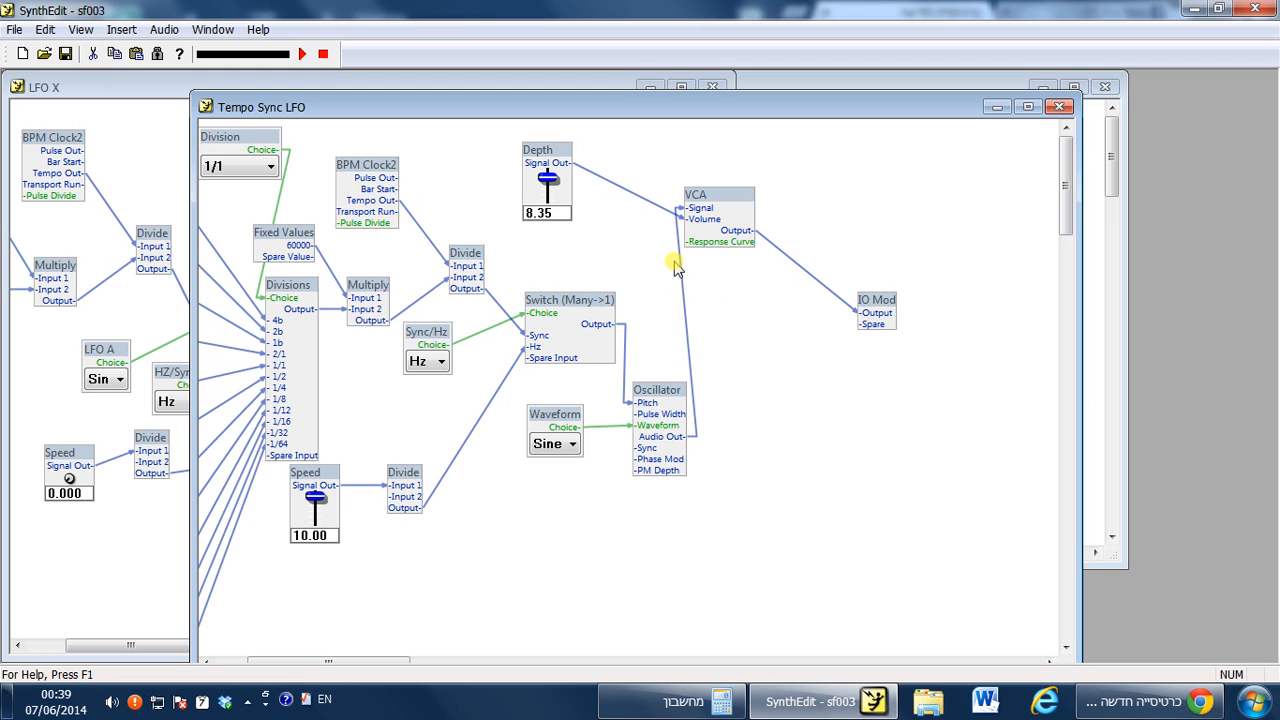
# Connect the Oscillator's Sync input to the IO Mod's spare pin.
pyautogui.click(645, 457)
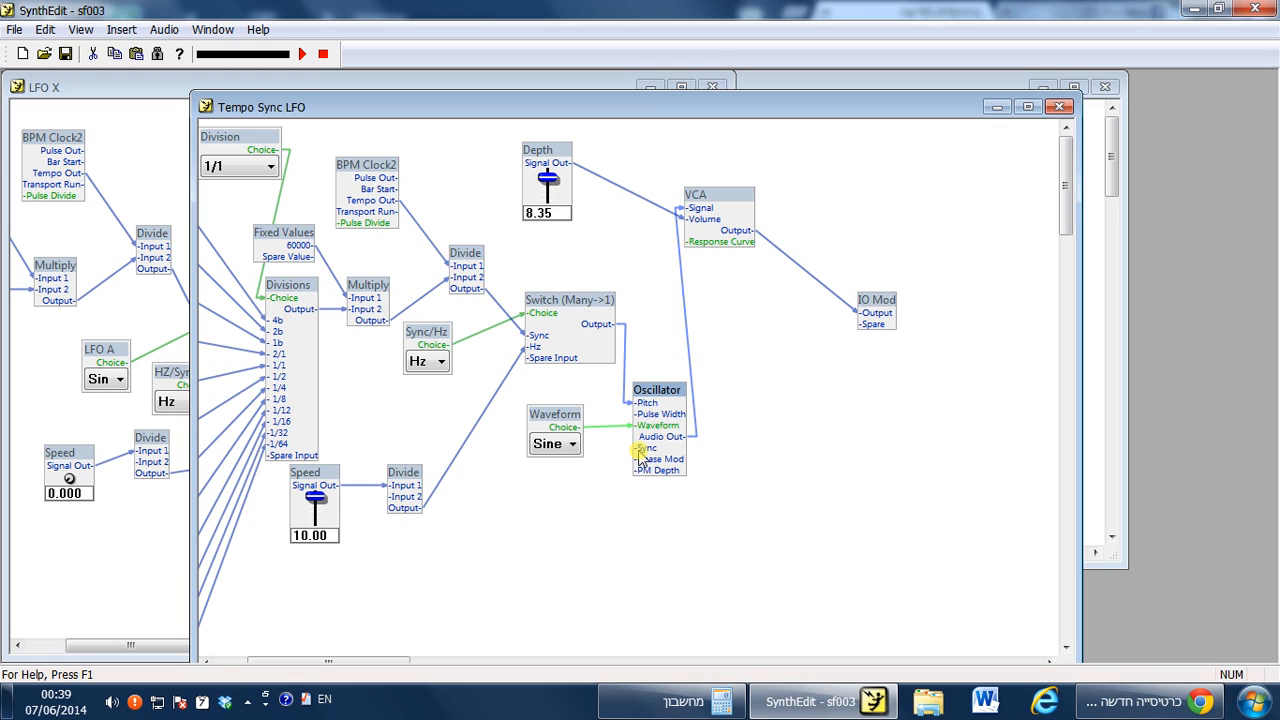
pyautogui.moveTo(640, 455); pyautogui.dragTo(610, 495)
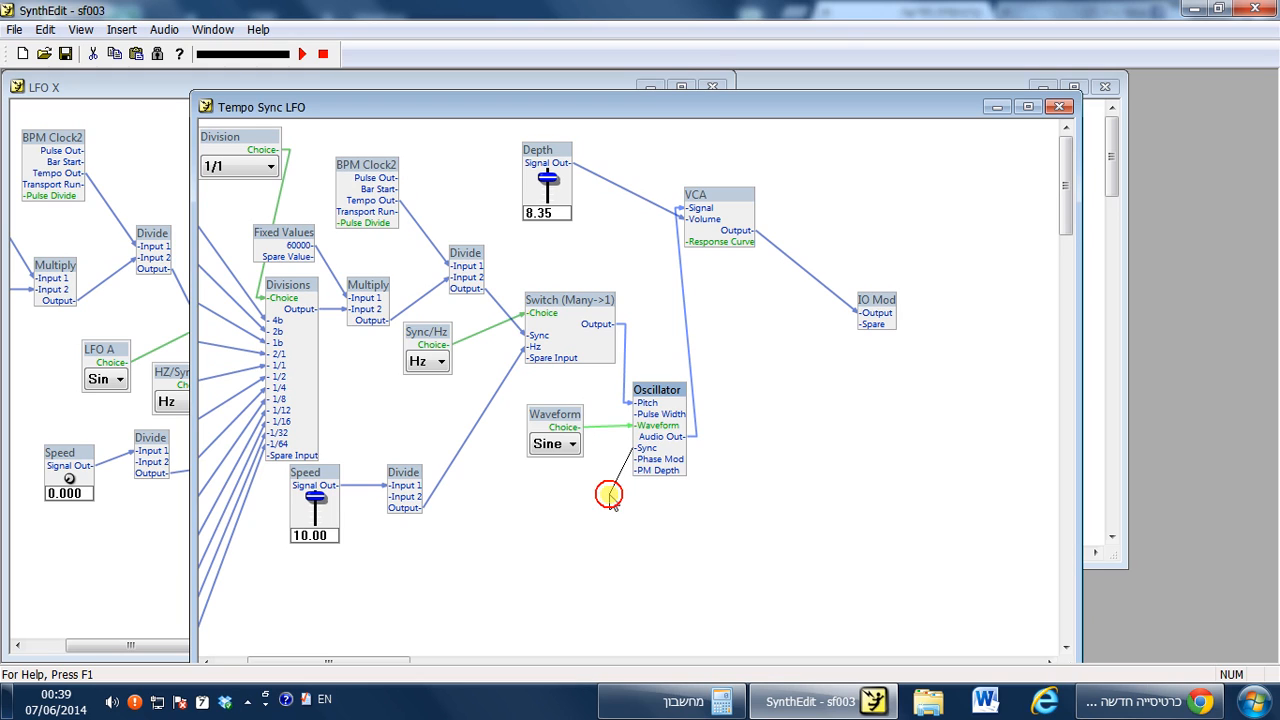
pyautogui.moveTo(610, 495)
pyautogui.mouseDown()
pyautogui.moveTo(609, 466)
pyautogui.moveTo(611, 482)
pyautogui.mouseUp()
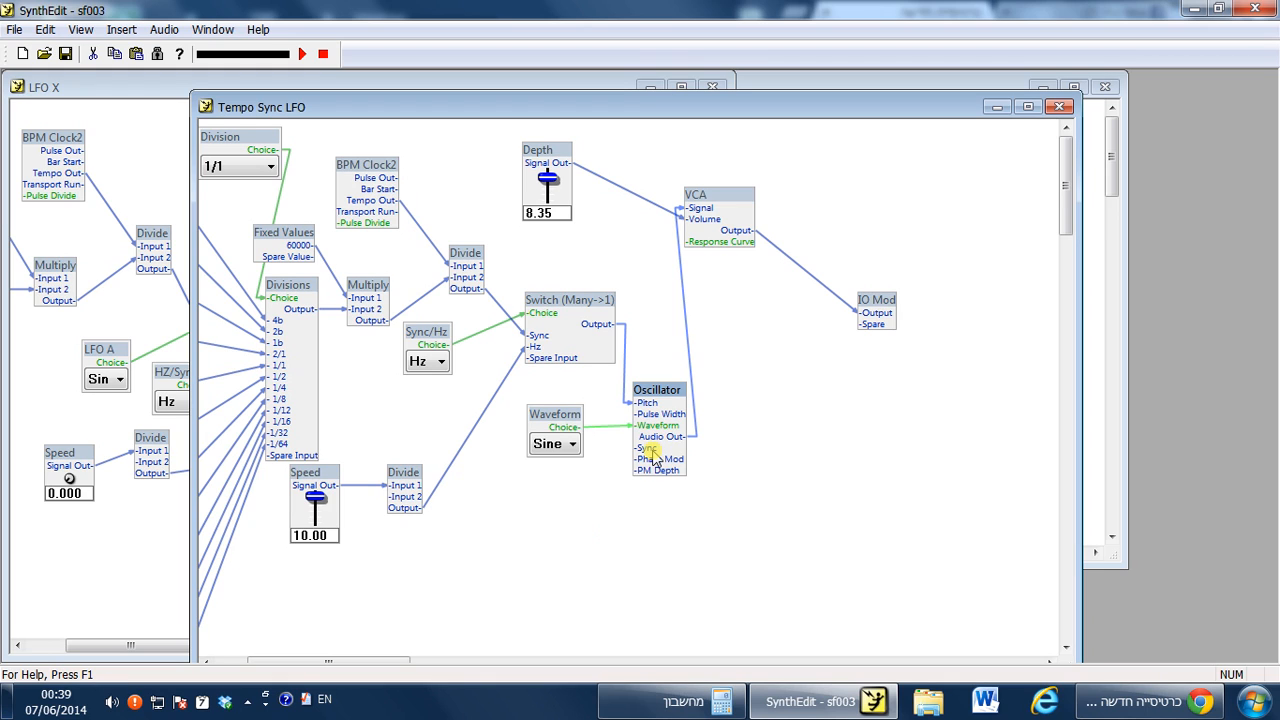
pyautogui.moveTo(640, 457); pyautogui.dragTo(600, 527)
pyautogui.click(775, 583)
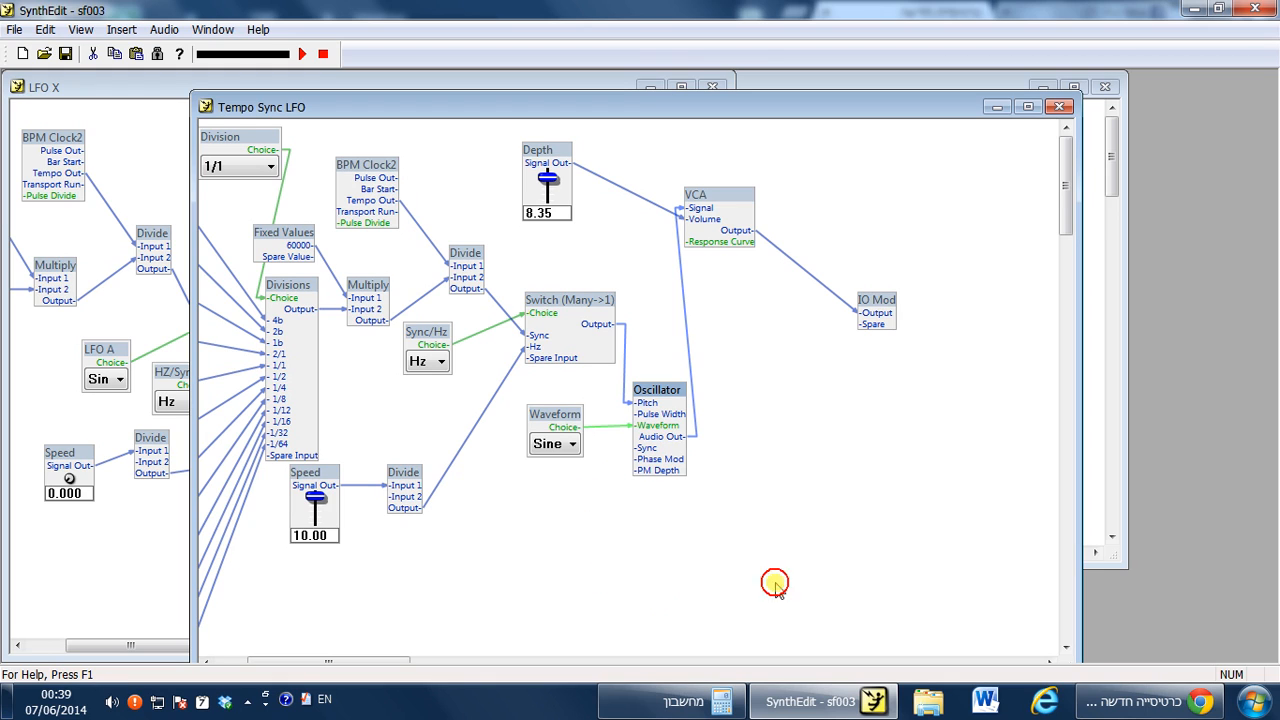
pyautogui.click(871, 327)
pyautogui.moveTo(872, 330)
pyautogui.mouseDown()
pyautogui.moveTo(874, 343)
pyautogui.moveTo(883, 300)
pyautogui.moveTo(893, 323)
pyautogui.moveTo(866, 289)
pyautogui.moveTo(877, 431)
pyautogui.mouseUp()
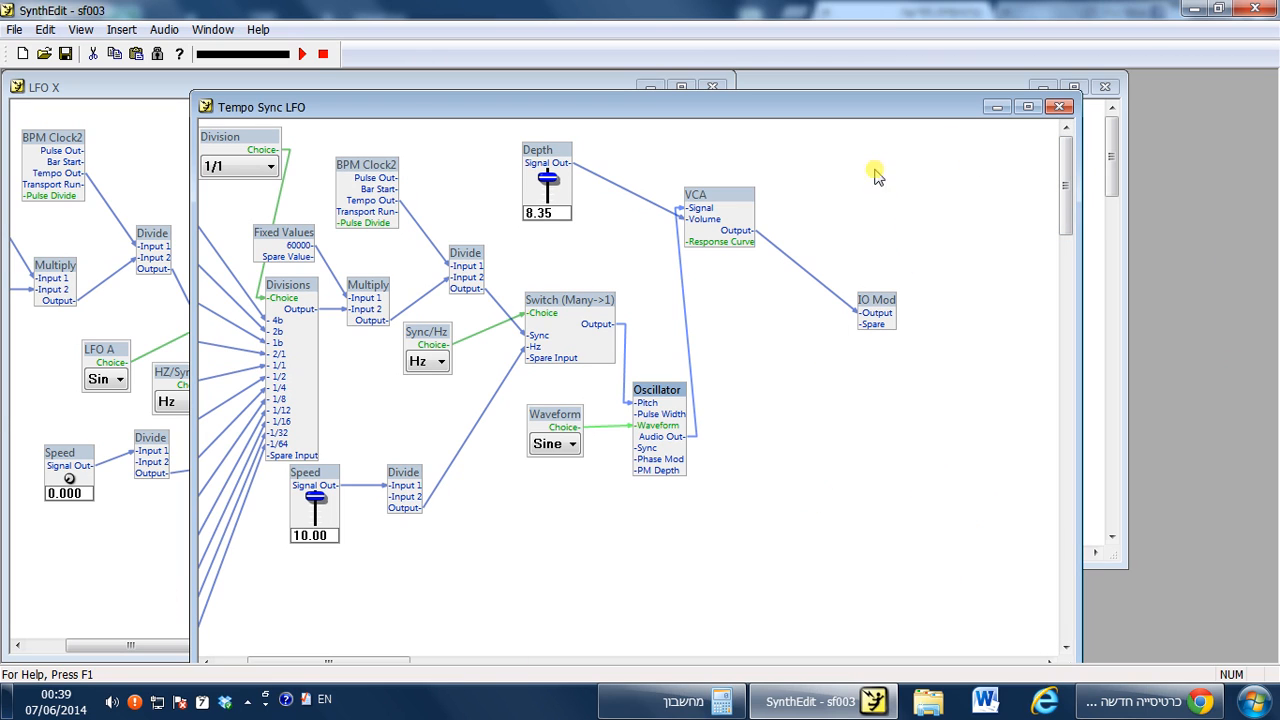
pyautogui.moveTo(872, 334); pyautogui.dragTo(640, 449)
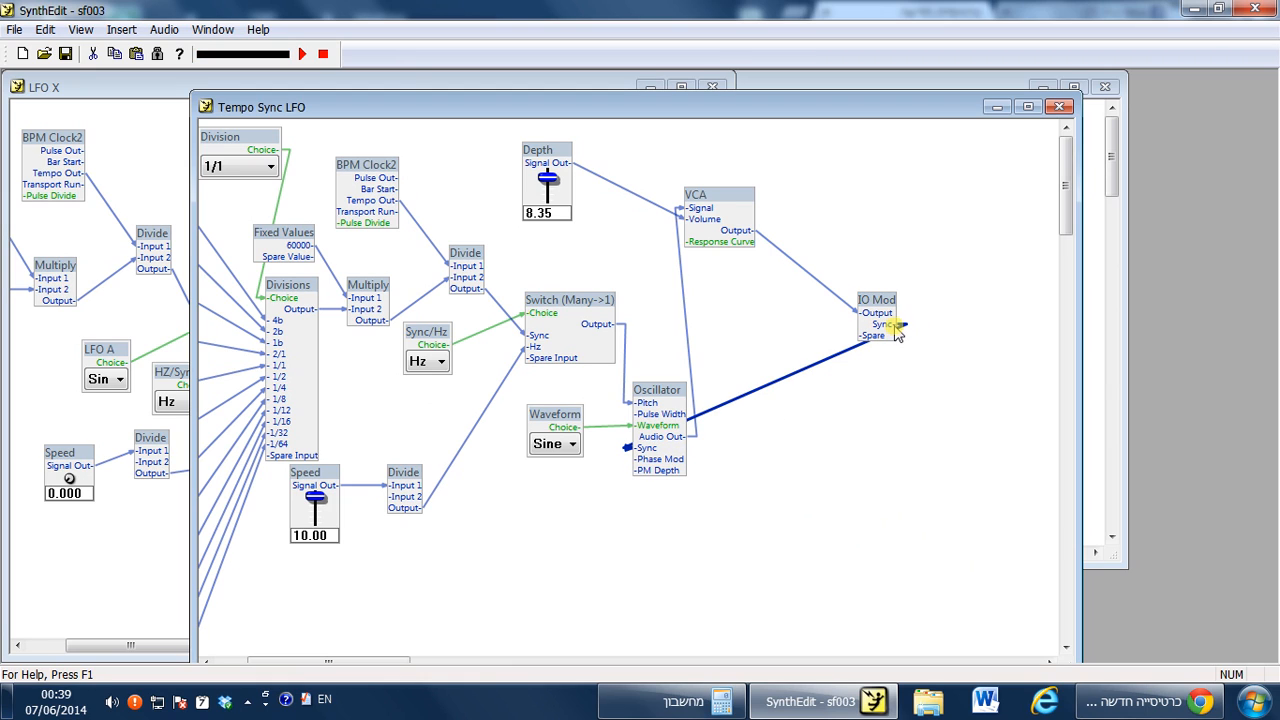
# Examine the XY Matrix's Sync LFO connections in the Soundfont XY Synth structure, then close that window.
pyautogui.click(839, 363)
pyautogui.click(829, 366)
pyautogui.moveTo(847, 115); pyautogui.dragTo(903, 326)
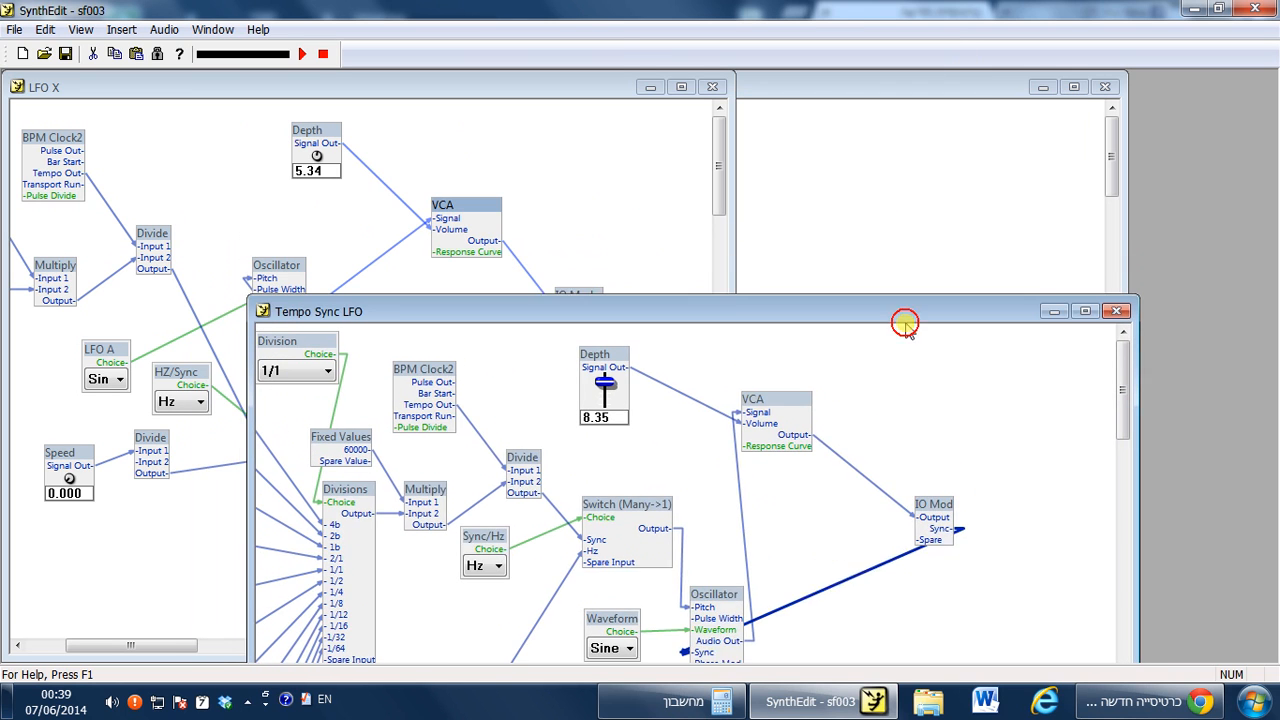
pyautogui.moveTo(571, 94); pyautogui.dragTo(1251, 158)
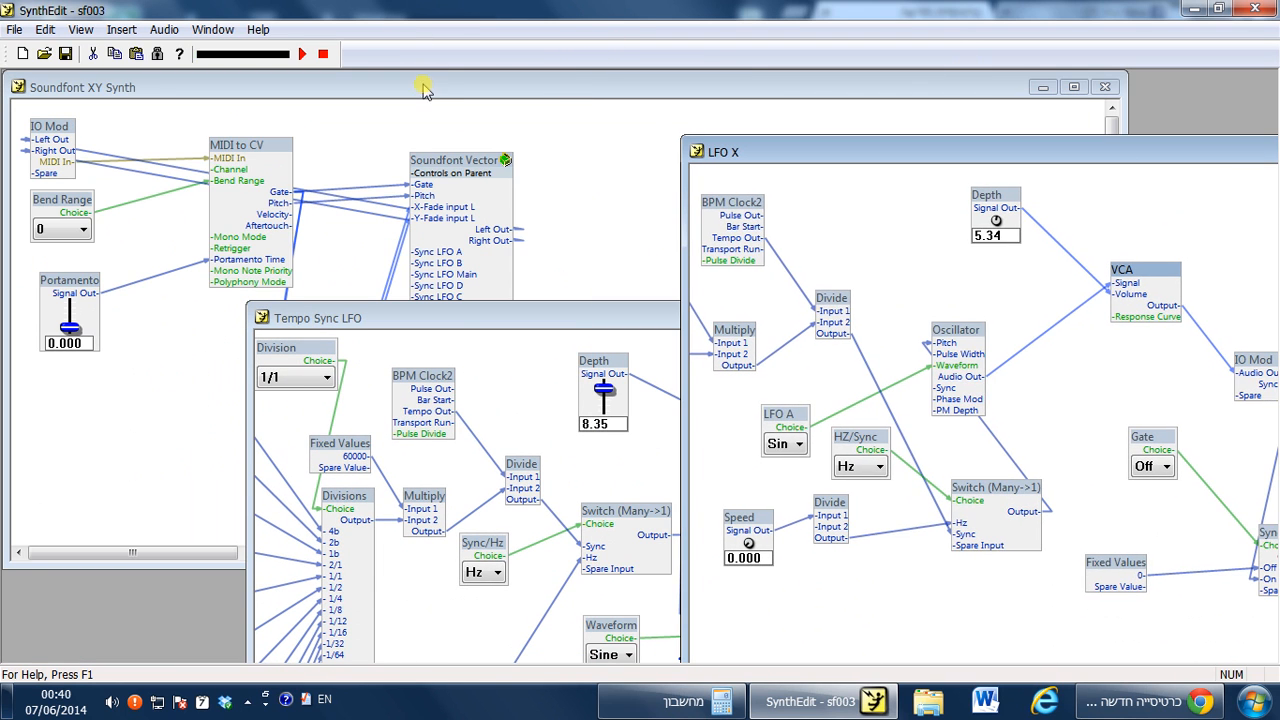
pyautogui.moveTo(423, 88); pyautogui.dragTo(878, 120)
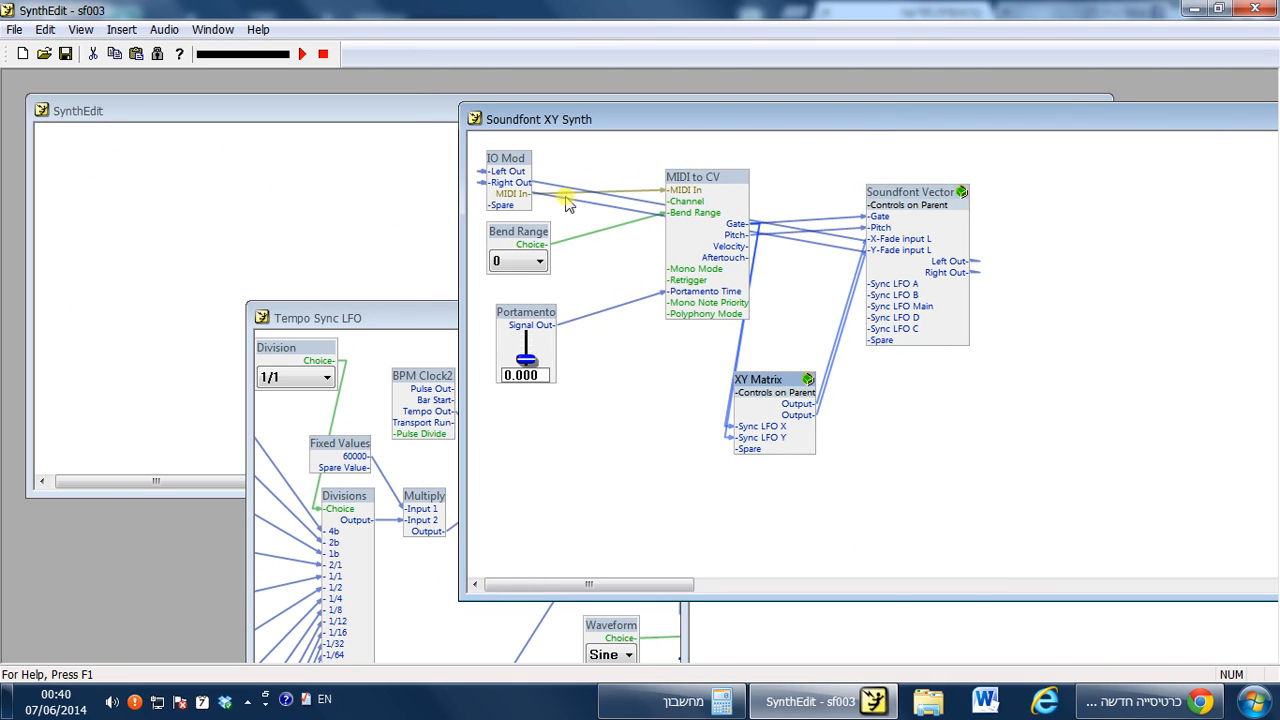
pyautogui.moveTo(734, 238)
pyautogui.mouseDown()
pyautogui.moveTo(743, 218)
pyautogui.moveTo(748, 314)
pyautogui.moveTo(718, 468)
pyautogui.moveTo(758, 452)
pyautogui.moveTo(731, 465)
pyautogui.moveTo(669, 380)
pyautogui.mouseUp()
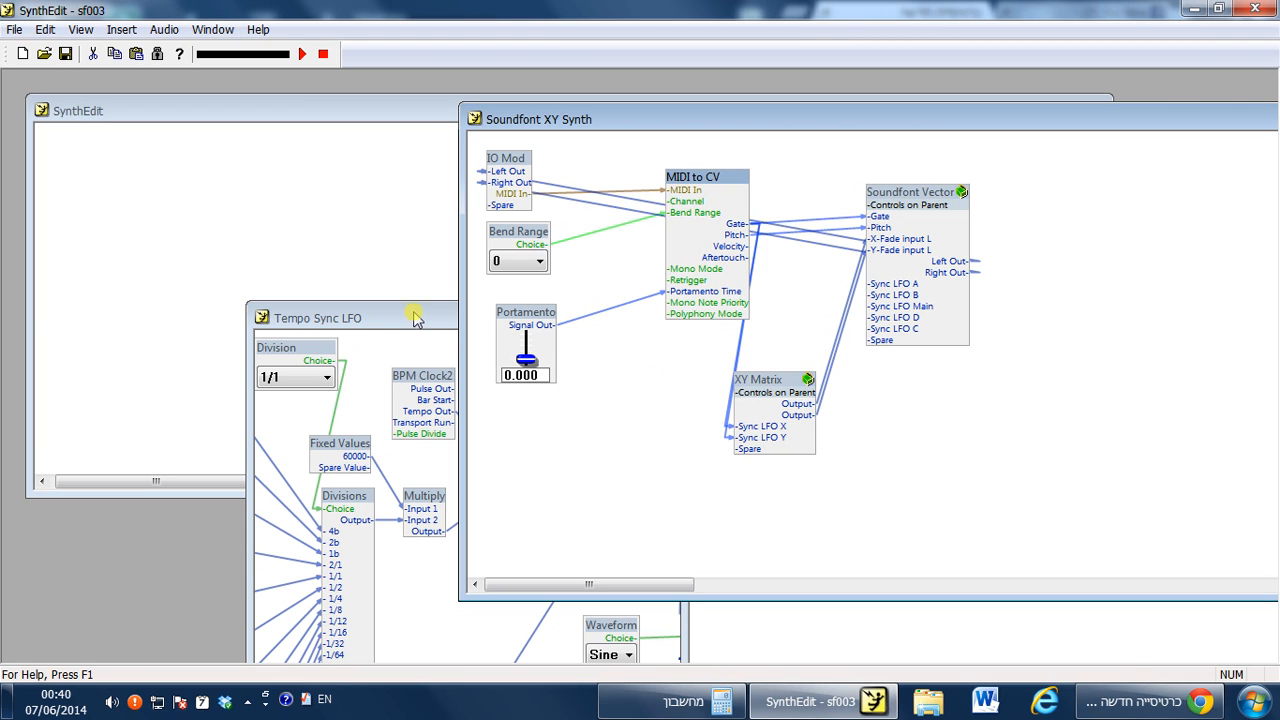
pyautogui.moveTo(416, 318); pyautogui.dragTo(291, 160)
pyautogui.moveTo(1157, 122); pyautogui.dragTo(691, 125)
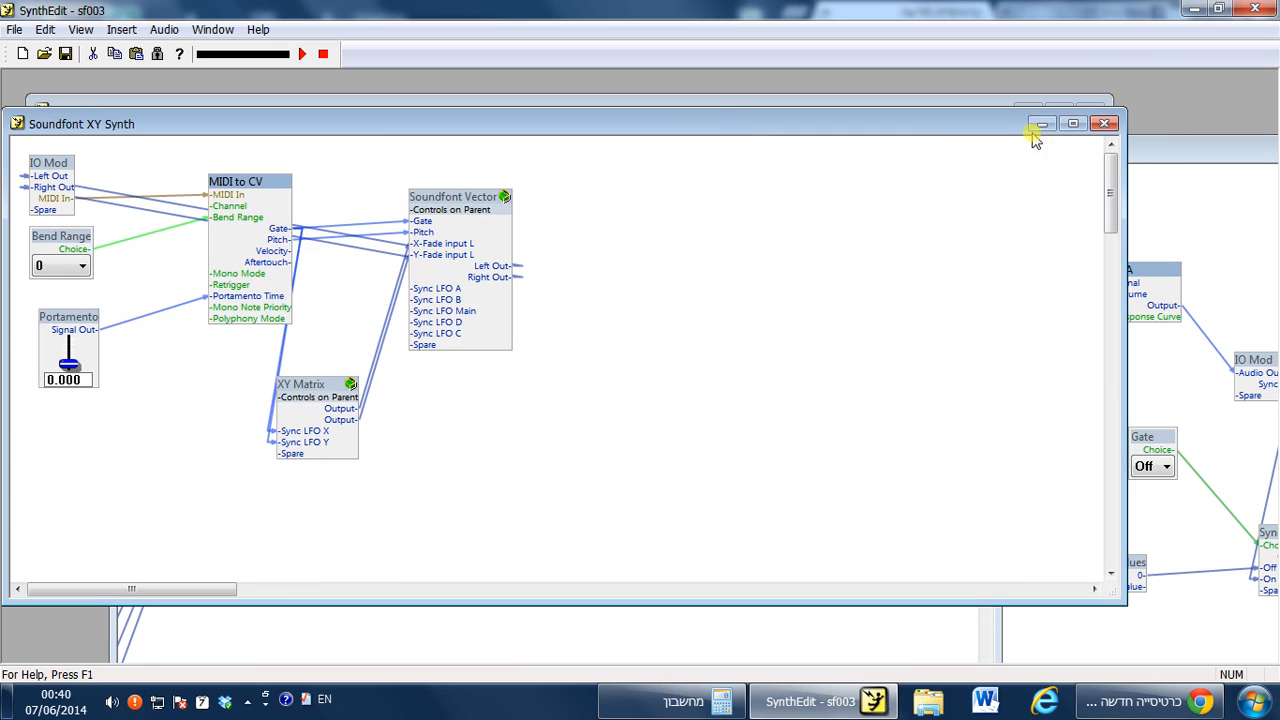
pyautogui.click(1106, 125)
# Delete the Sync connection between the Oscillator and the IO Mod.
pyautogui.moveTo(800, 140); pyautogui.dragTo(730, 117)
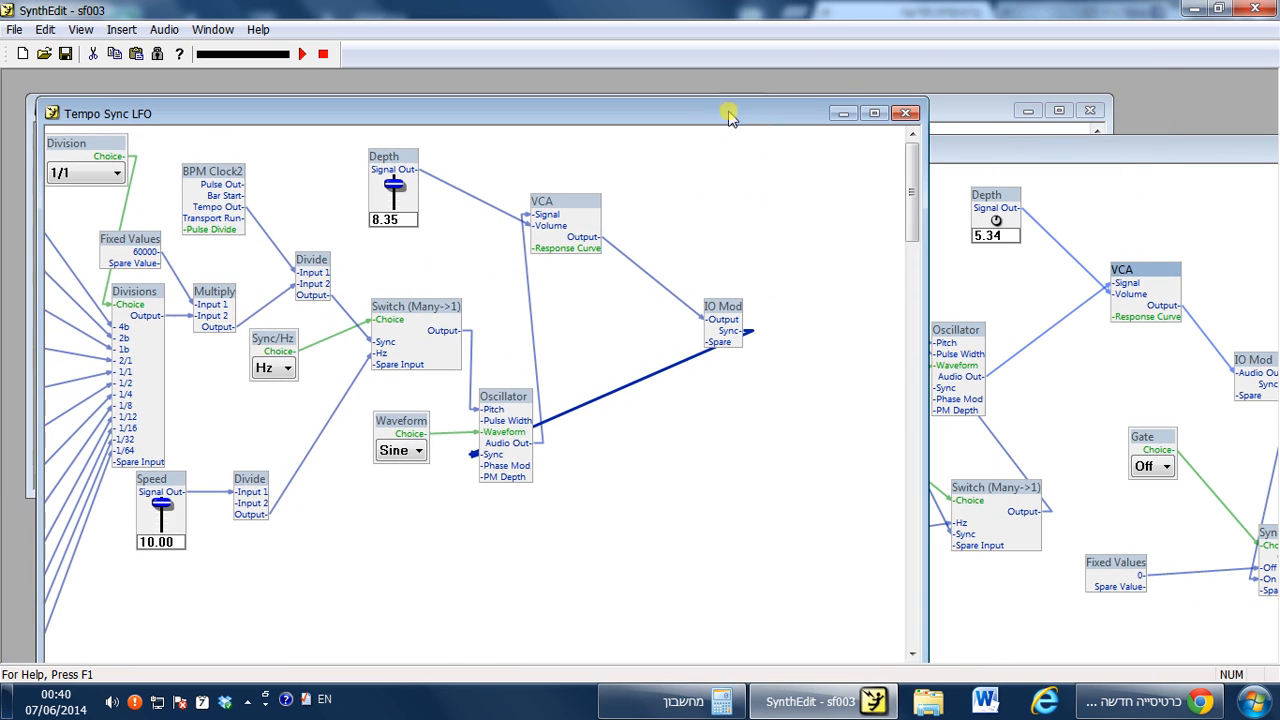
pyautogui.moveTo(1014, 129); pyautogui.dragTo(808, 84)
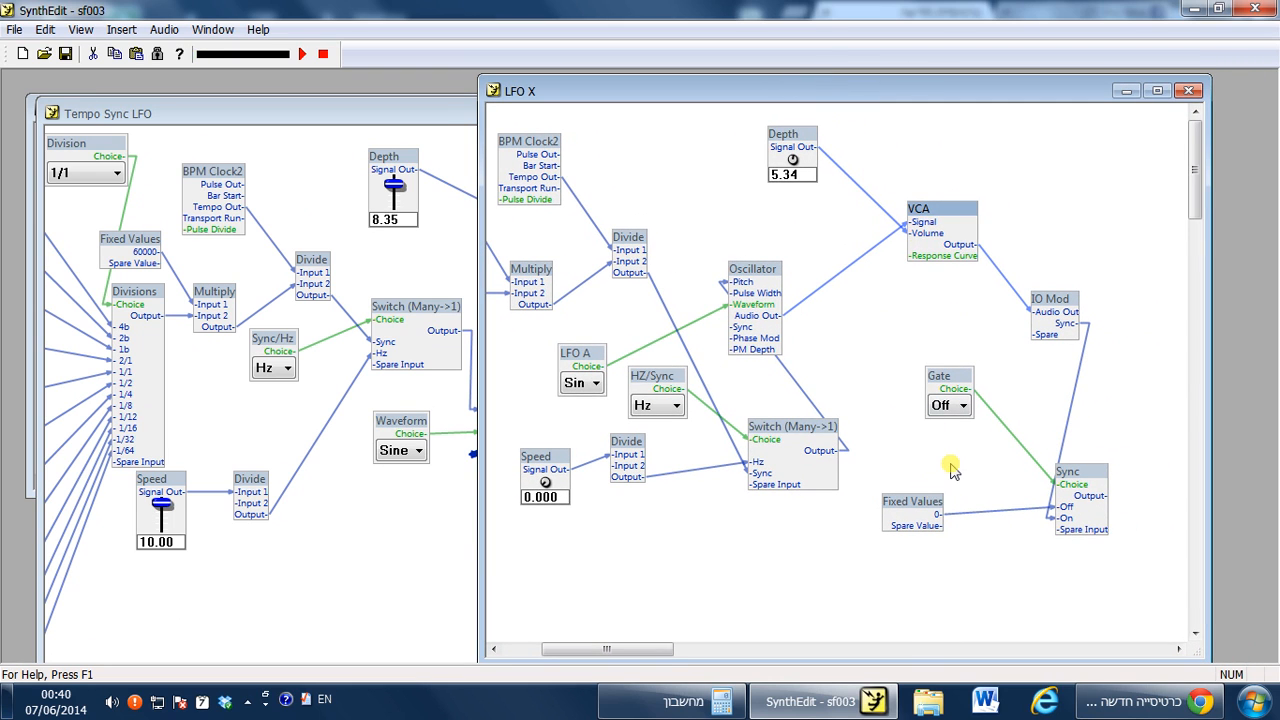
pyautogui.moveTo(597, 97); pyautogui.dragTo(800, 75)
pyautogui.moveTo(536, 110); pyautogui.dragTo(614, 77)
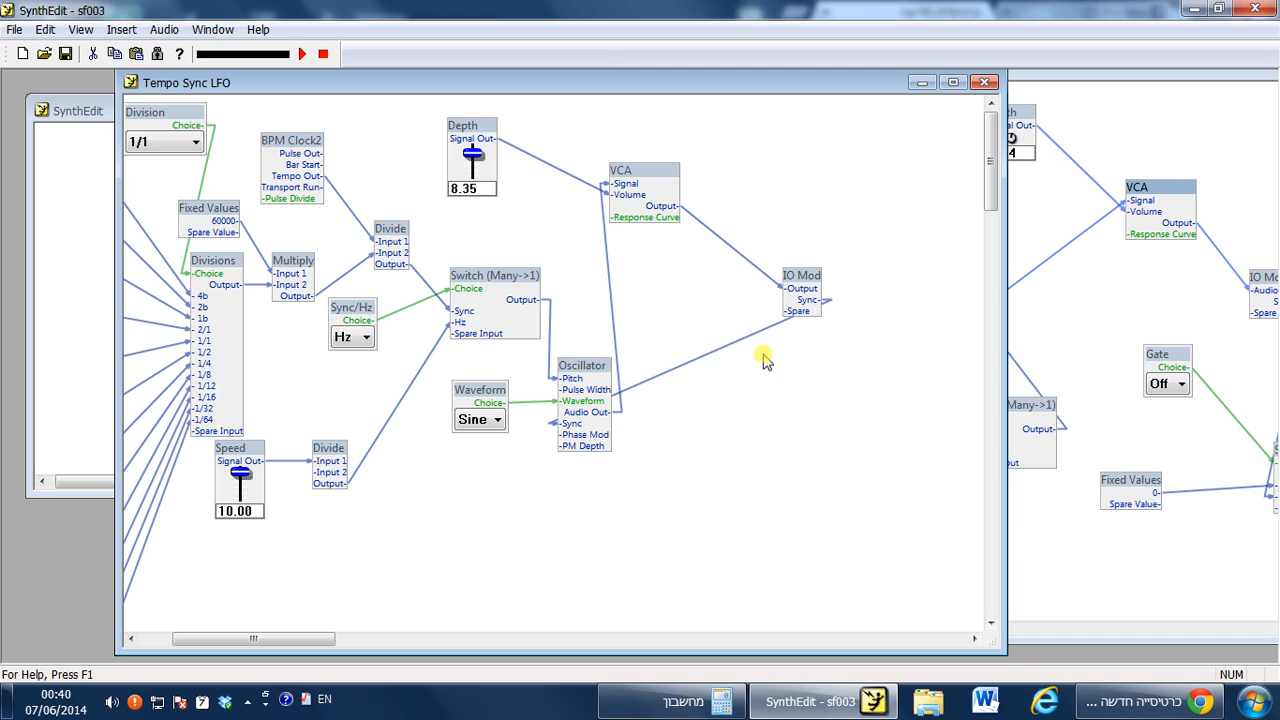
pyautogui.press('Delete')
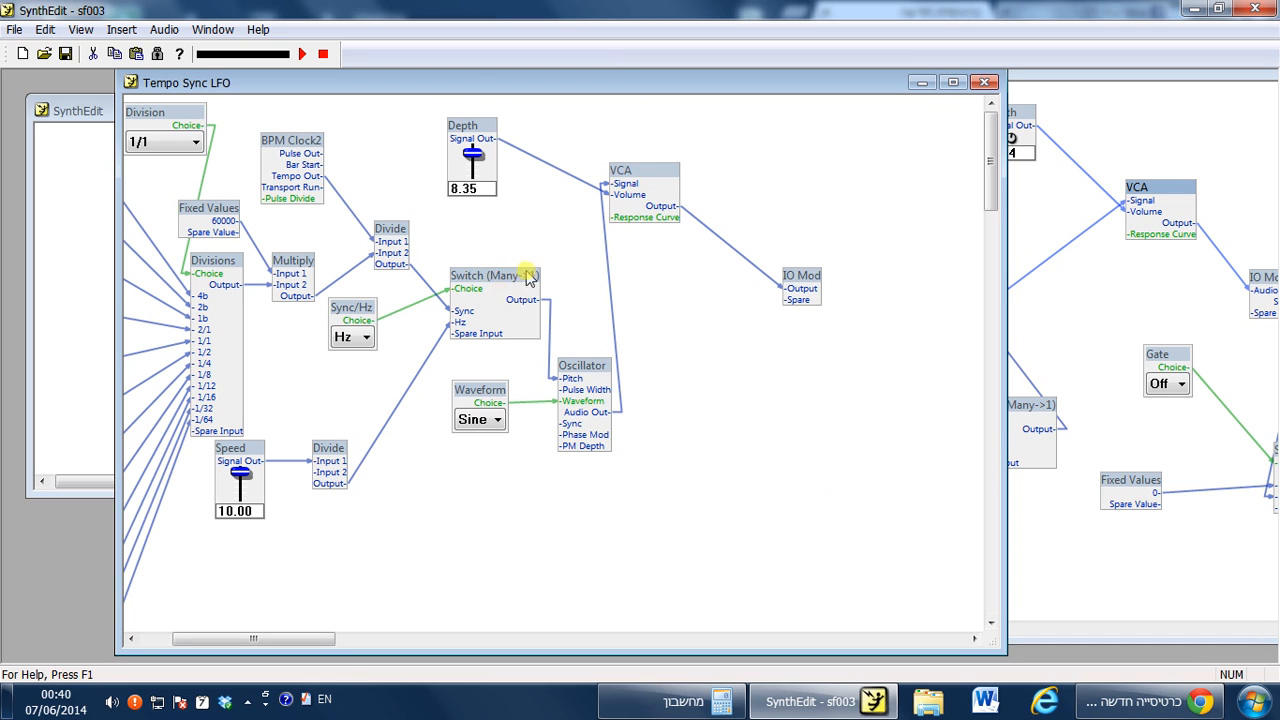
# Insert a Switch (Many->1) module to the right of the Oscillator.
pyautogui.rightClick(700, 395)
pyautogui.moveTo(760, 404)
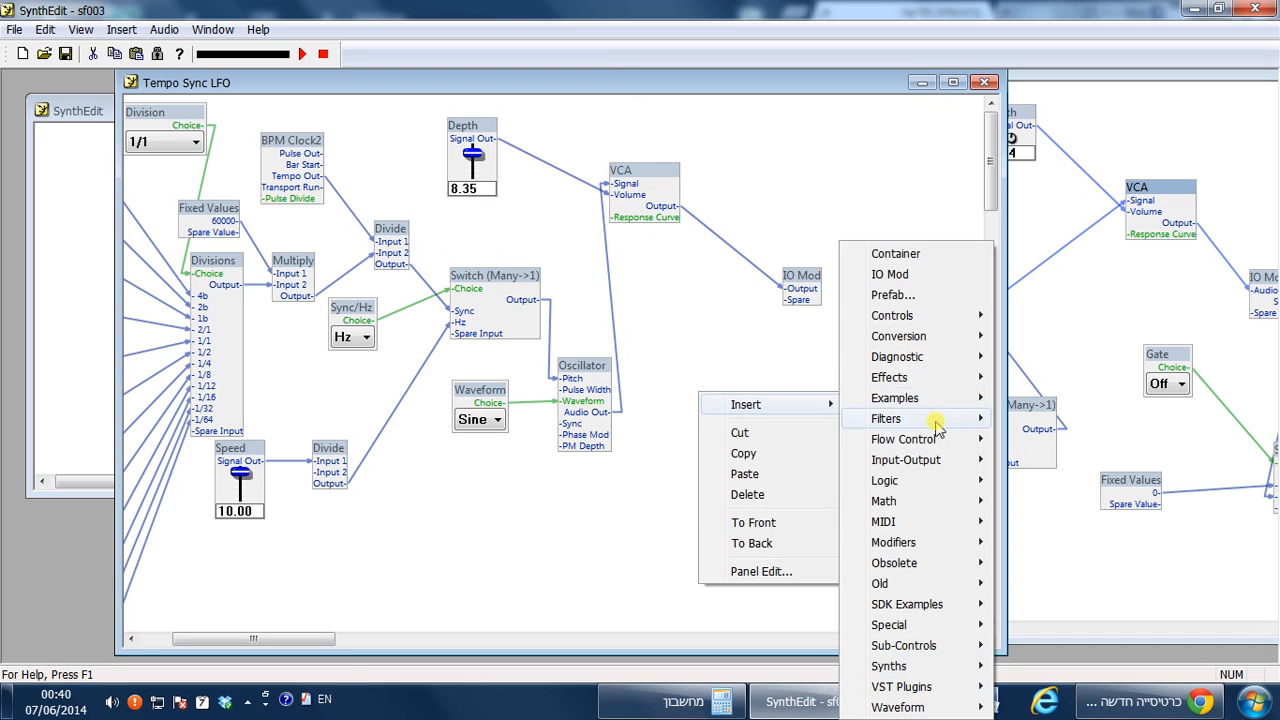
pyautogui.moveTo(937, 445)
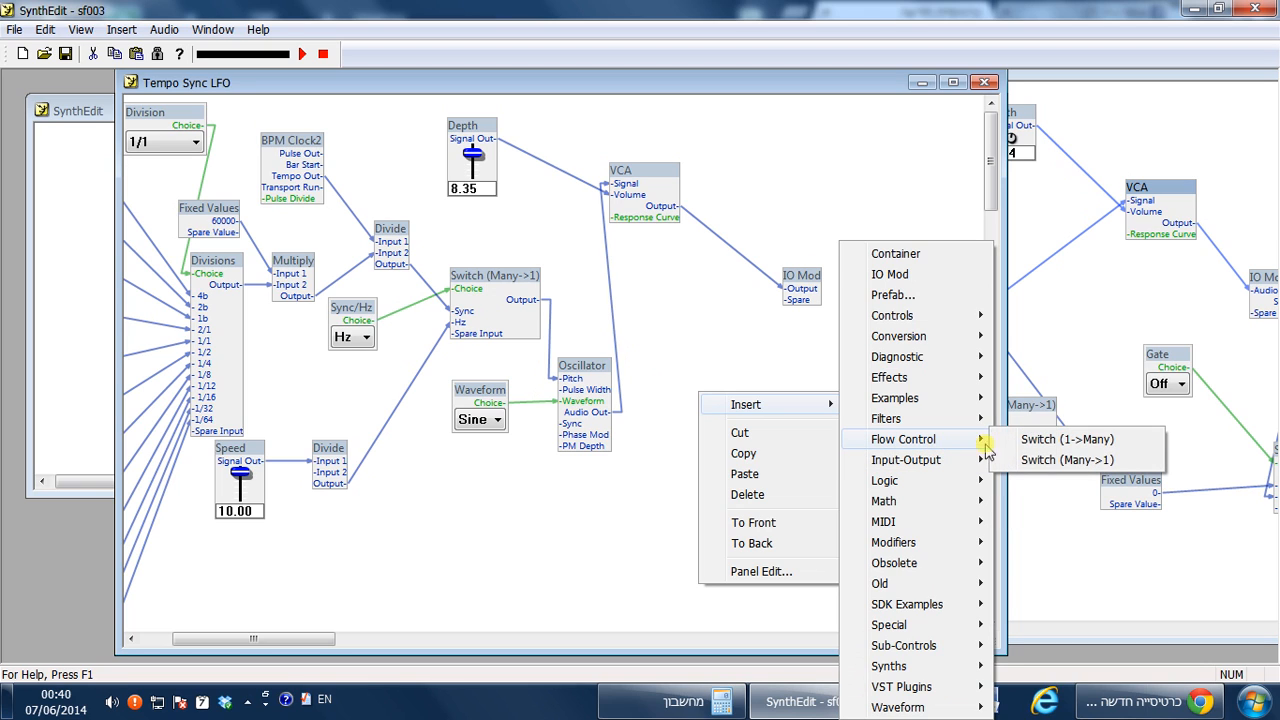
pyautogui.click(1075, 460)
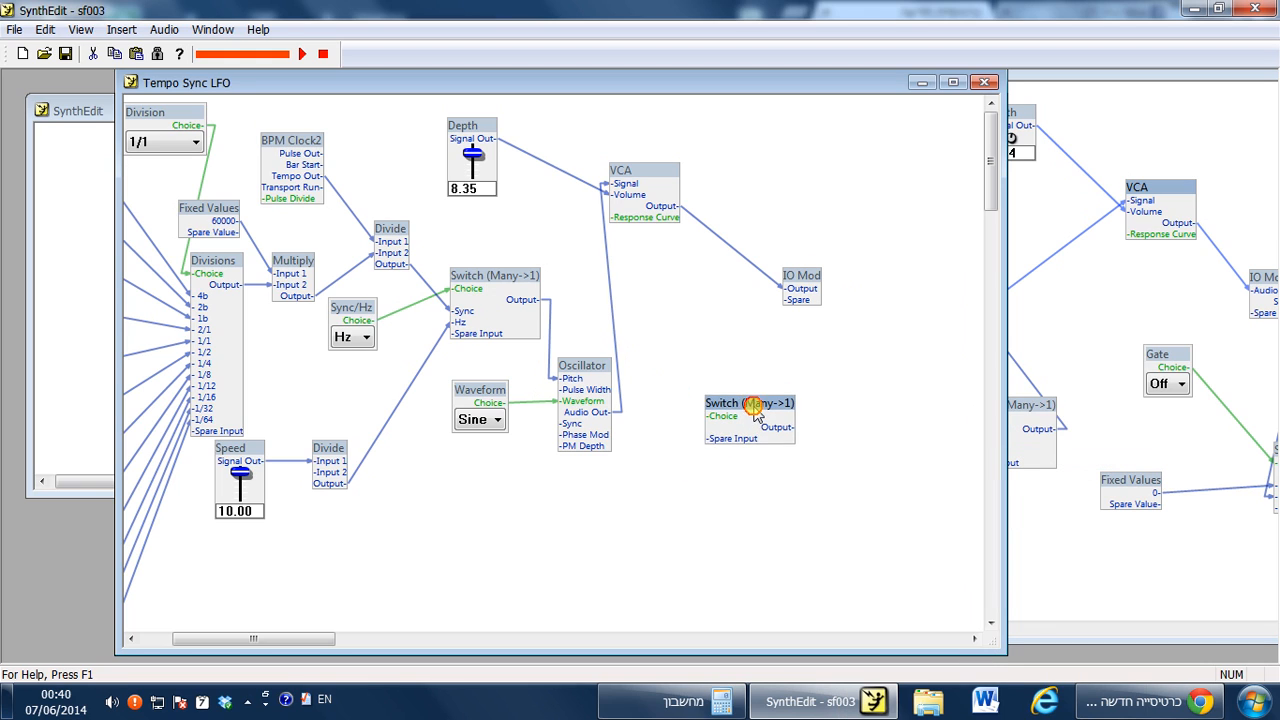
pyautogui.moveTo(753, 405); pyautogui.dragTo(783, 412)
# Insert a List Entry control and connect its Choice output to the new Switch's Choice input.
pyautogui.moveTo(723, 346)
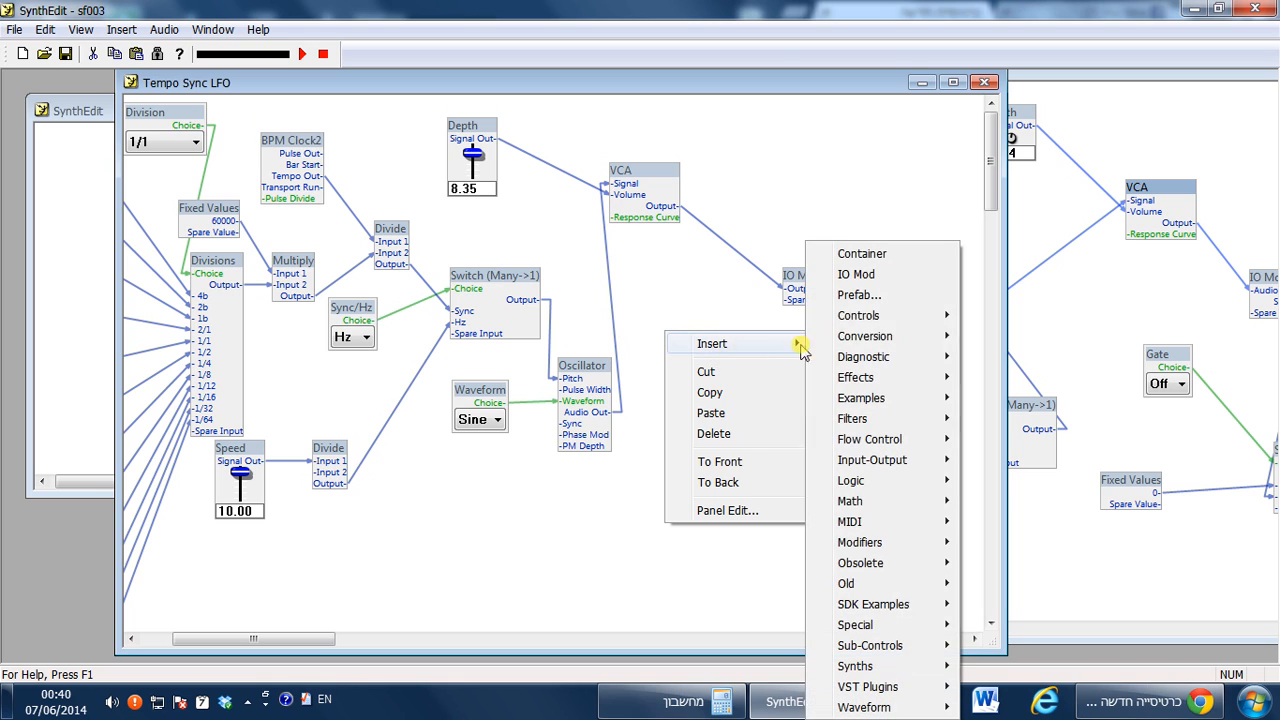
pyautogui.moveTo(918, 316)
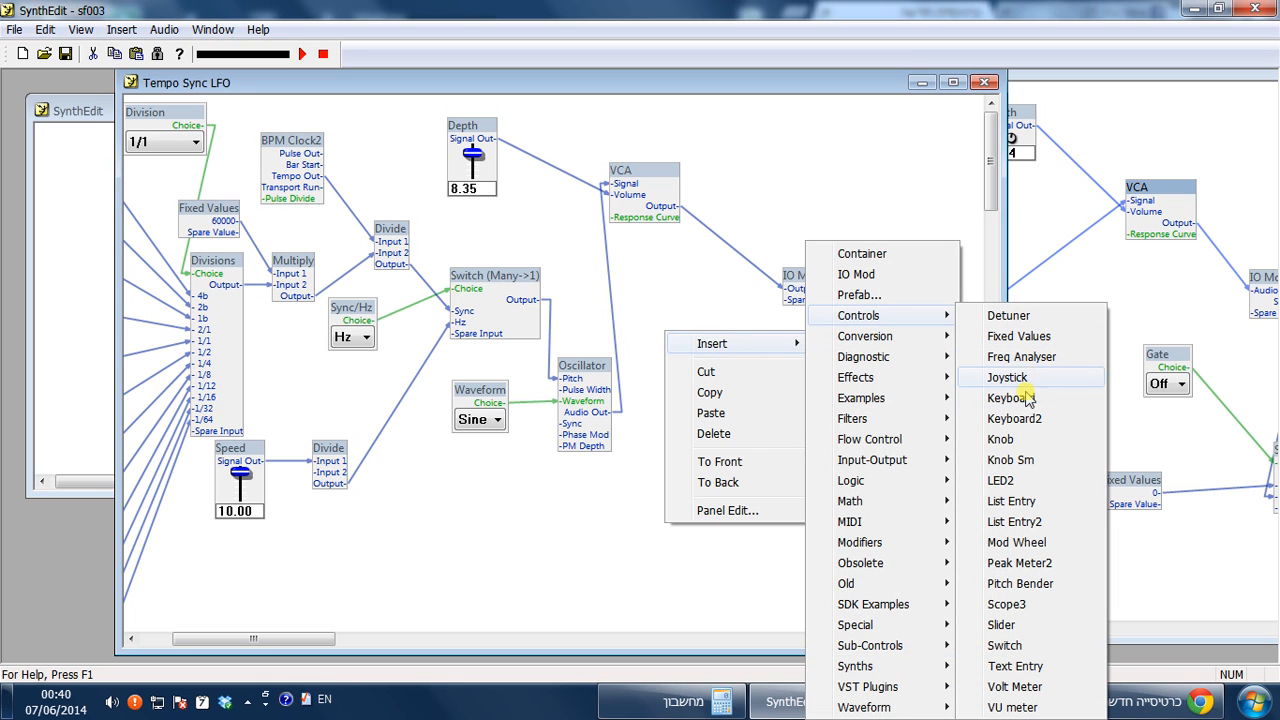
pyautogui.click(1014, 502)
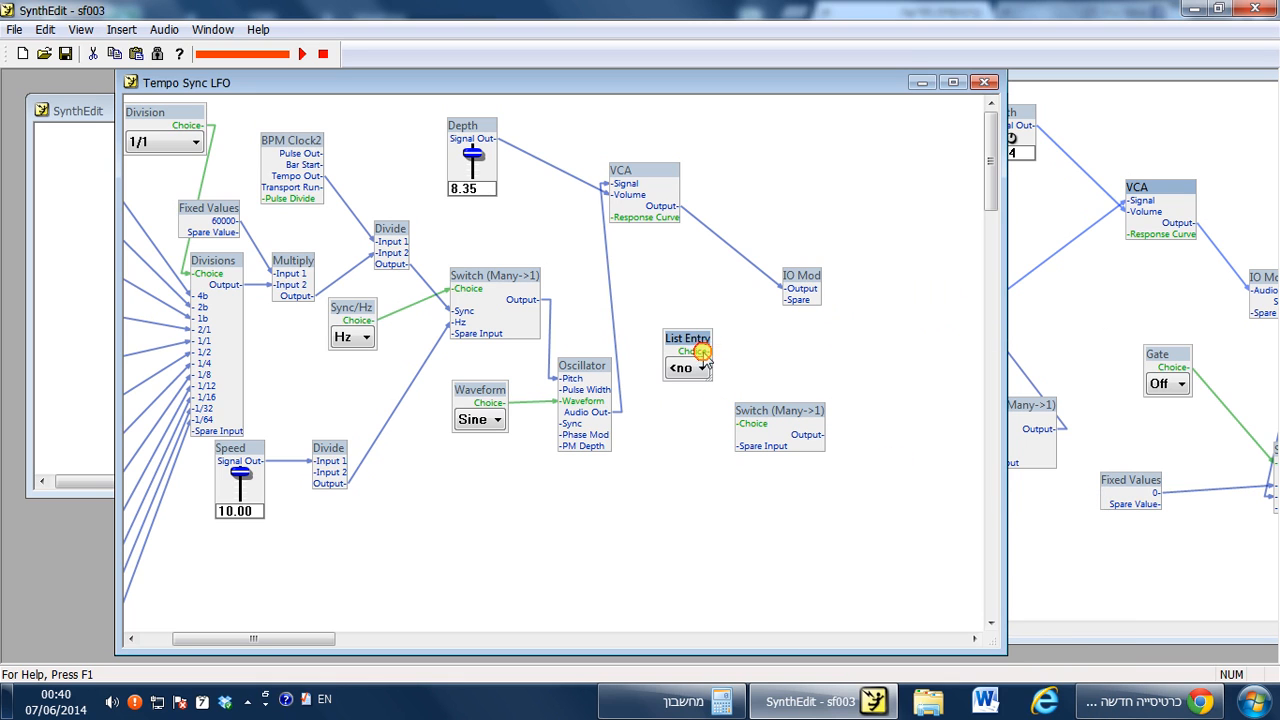
pyautogui.moveTo(702, 352); pyautogui.dragTo(741, 423)
pyautogui.click(703, 369)
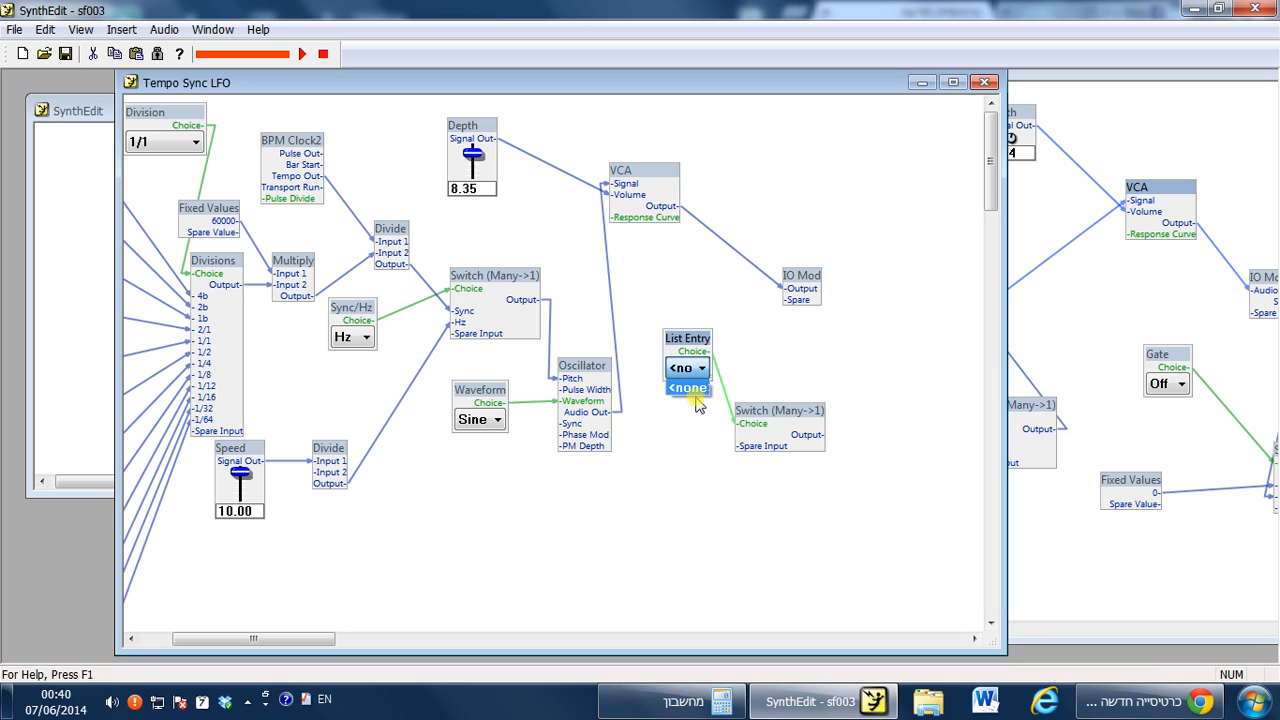
pyautogui.moveTo(677, 343); pyautogui.dragTo(667, 317)
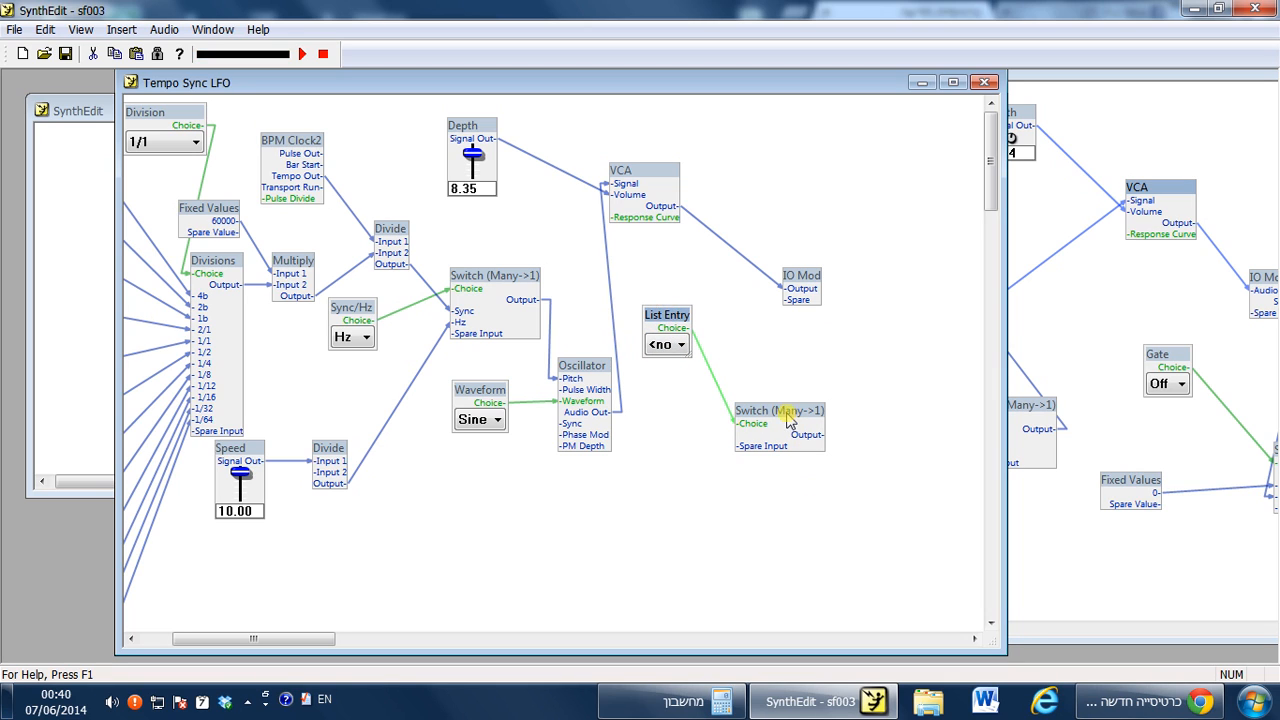
pyautogui.moveTo(789, 420); pyautogui.dragTo(797, 390)
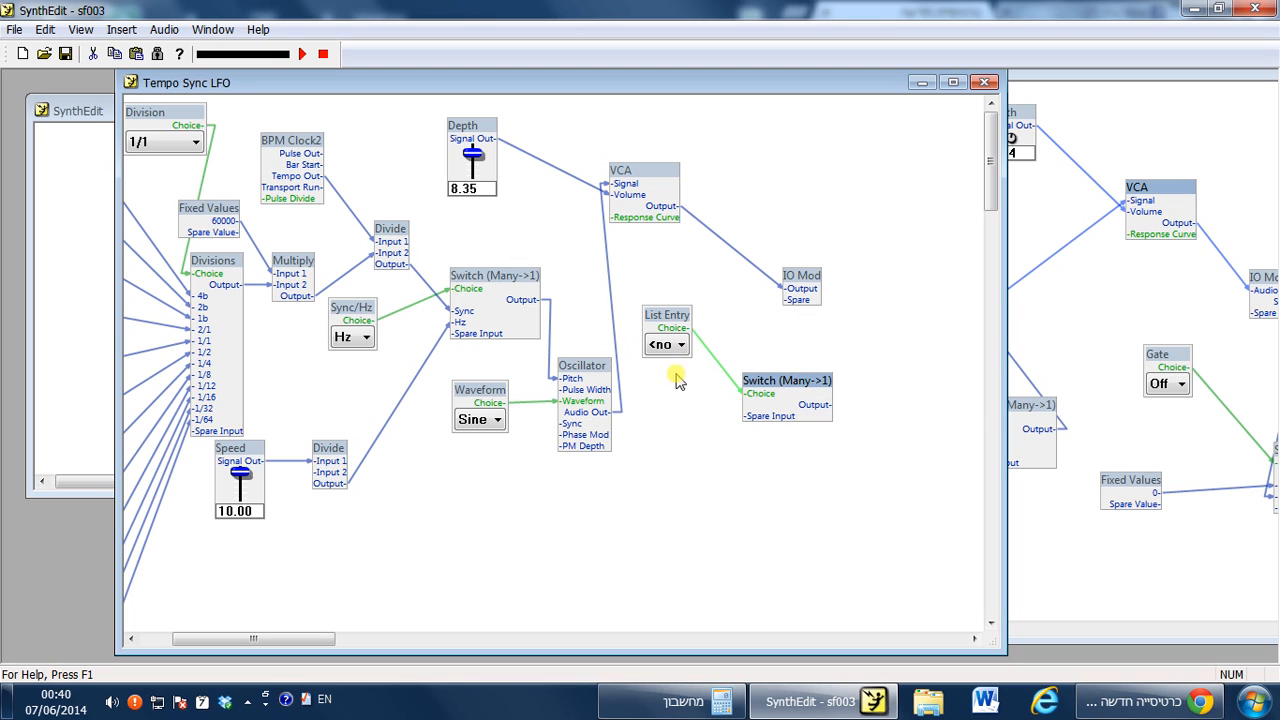
pyautogui.moveTo(786, 300); pyautogui.dragTo(838, 384)
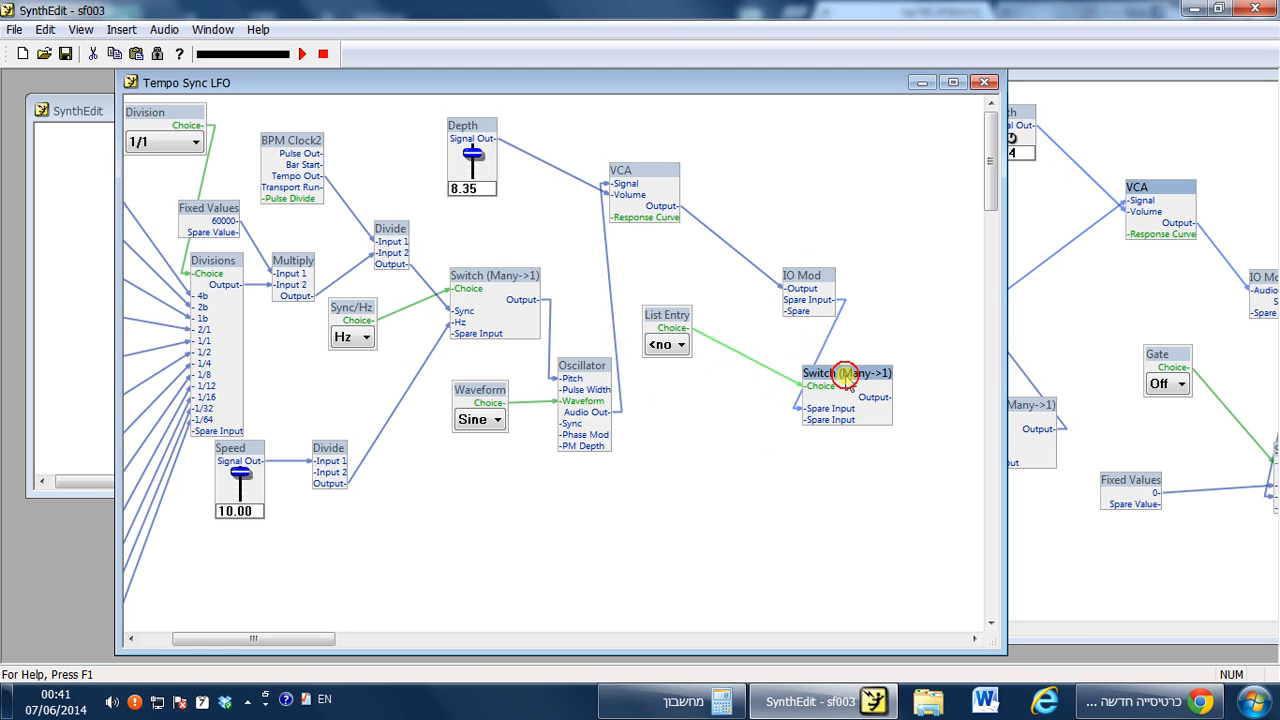
pyautogui.click(829, 339)
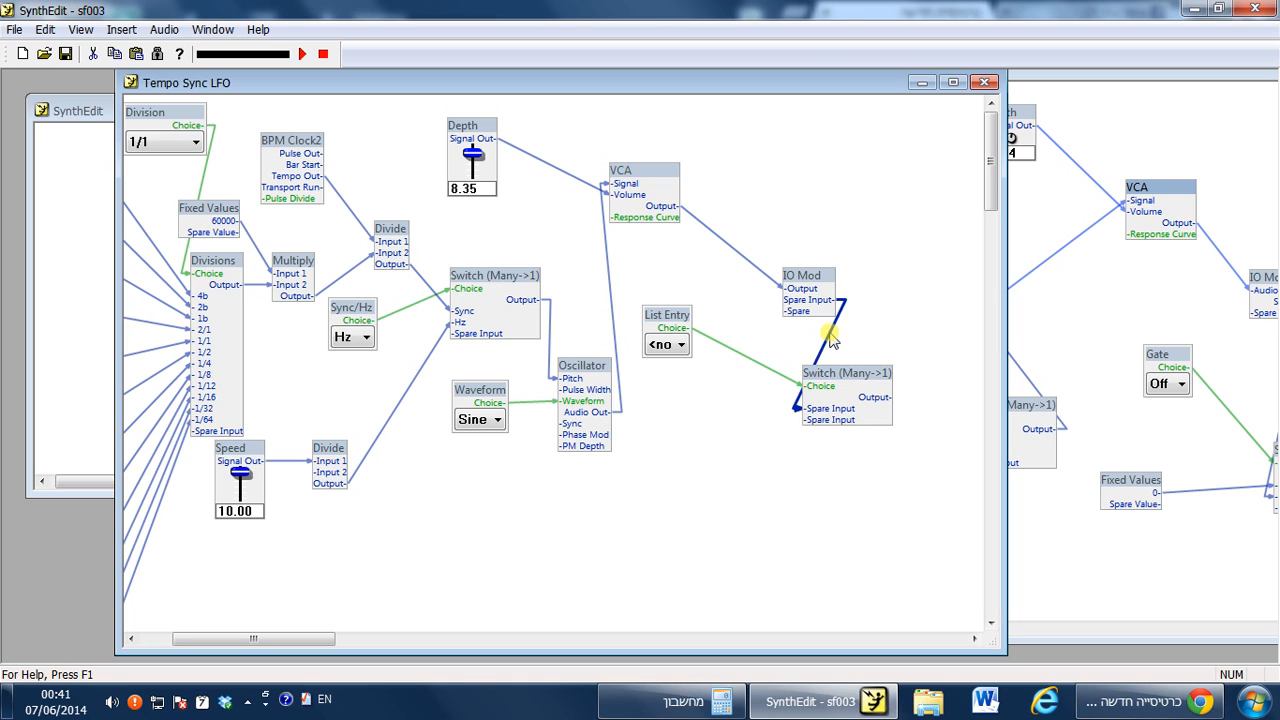
pyautogui.press('Delete')
# Reposition the new Switch (Many->1) module beside the List Entry control.
pyautogui.click(846, 373)
pyautogui.click(1210, 452)
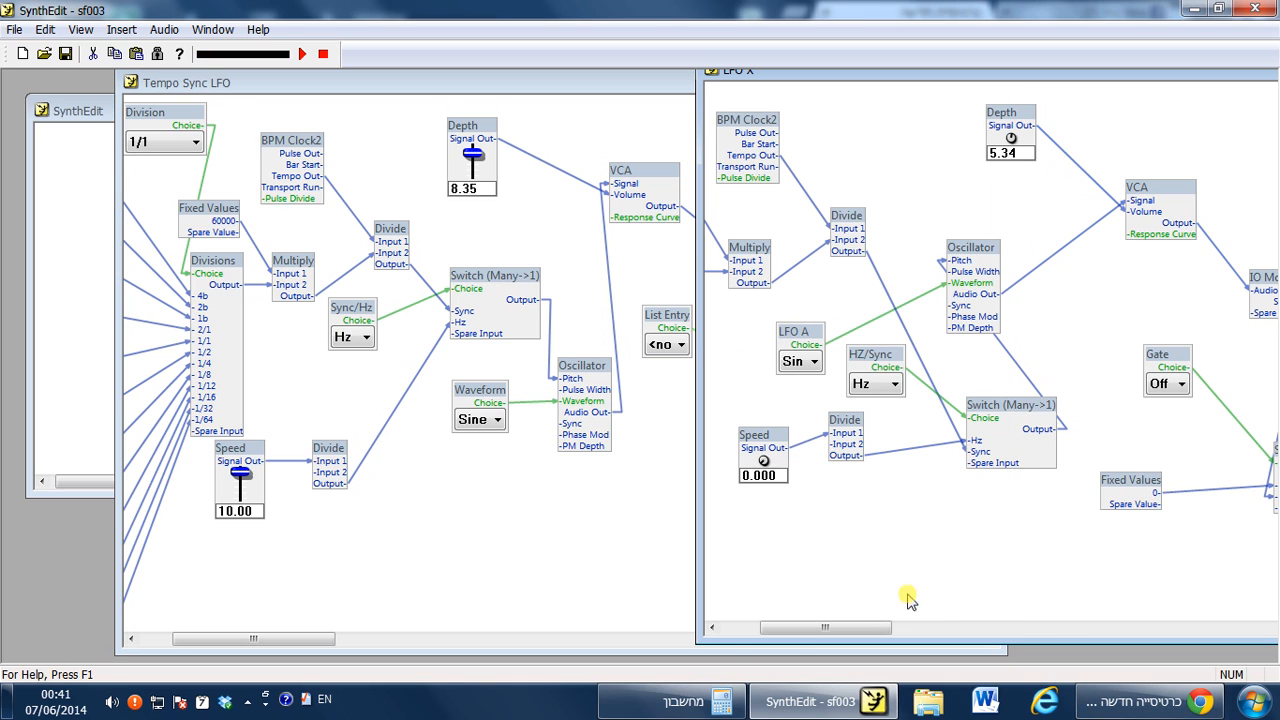
pyautogui.click(531, 638)
pyautogui.moveTo(417, 638); pyautogui.dragTo(249, 603)
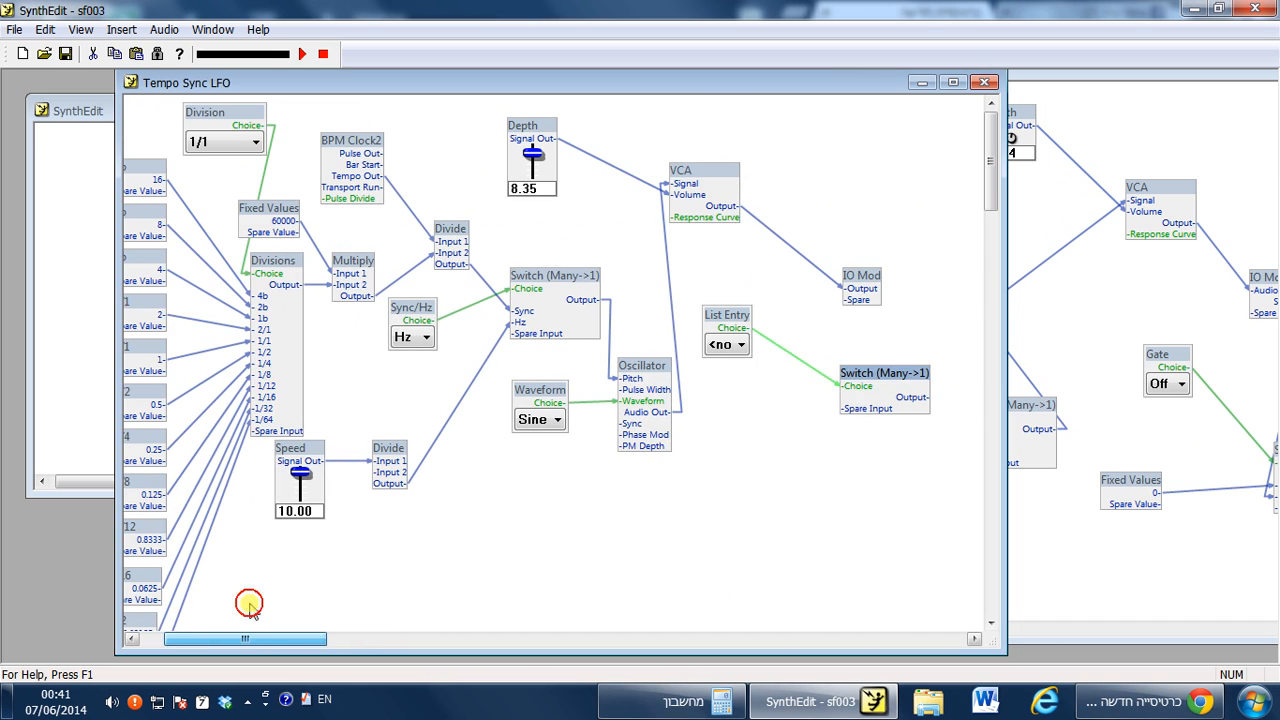
pyautogui.click(805, 437)
pyautogui.moveTo(901, 378); pyautogui.dragTo(873, 370)
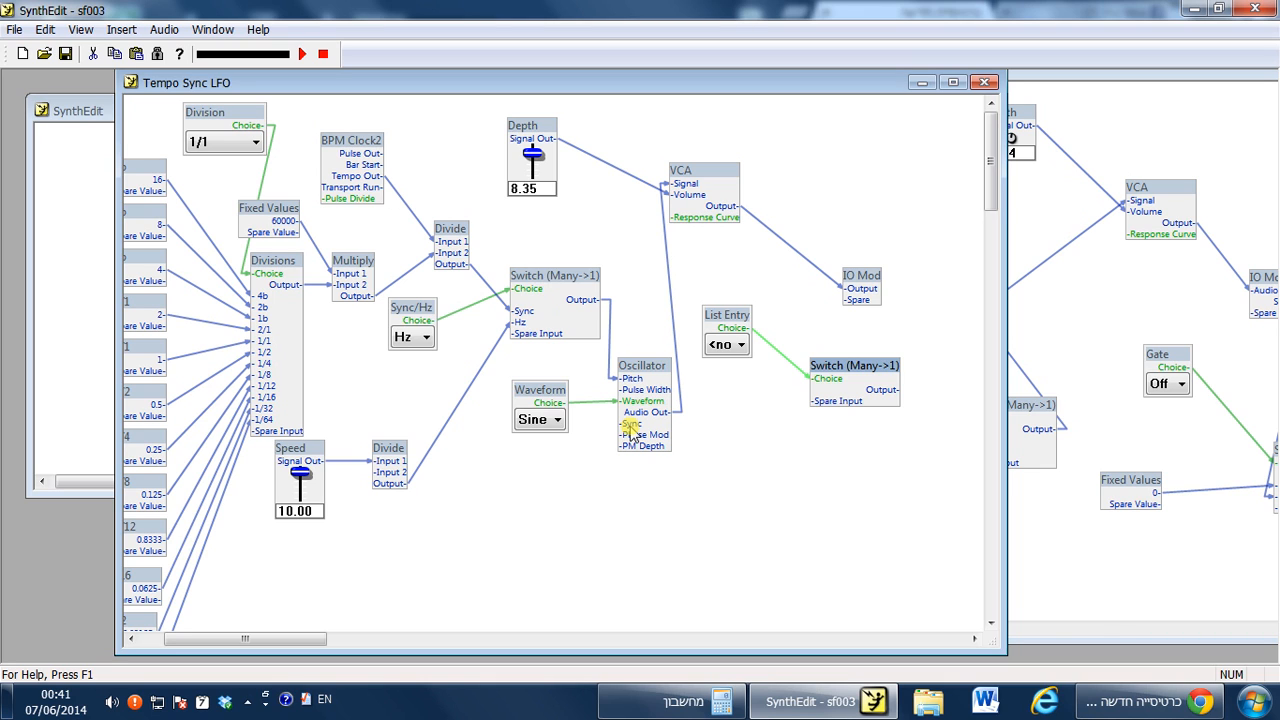
# Insert a Fixed Values control below the Oscillator.
pyautogui.rightClick(704, 432)
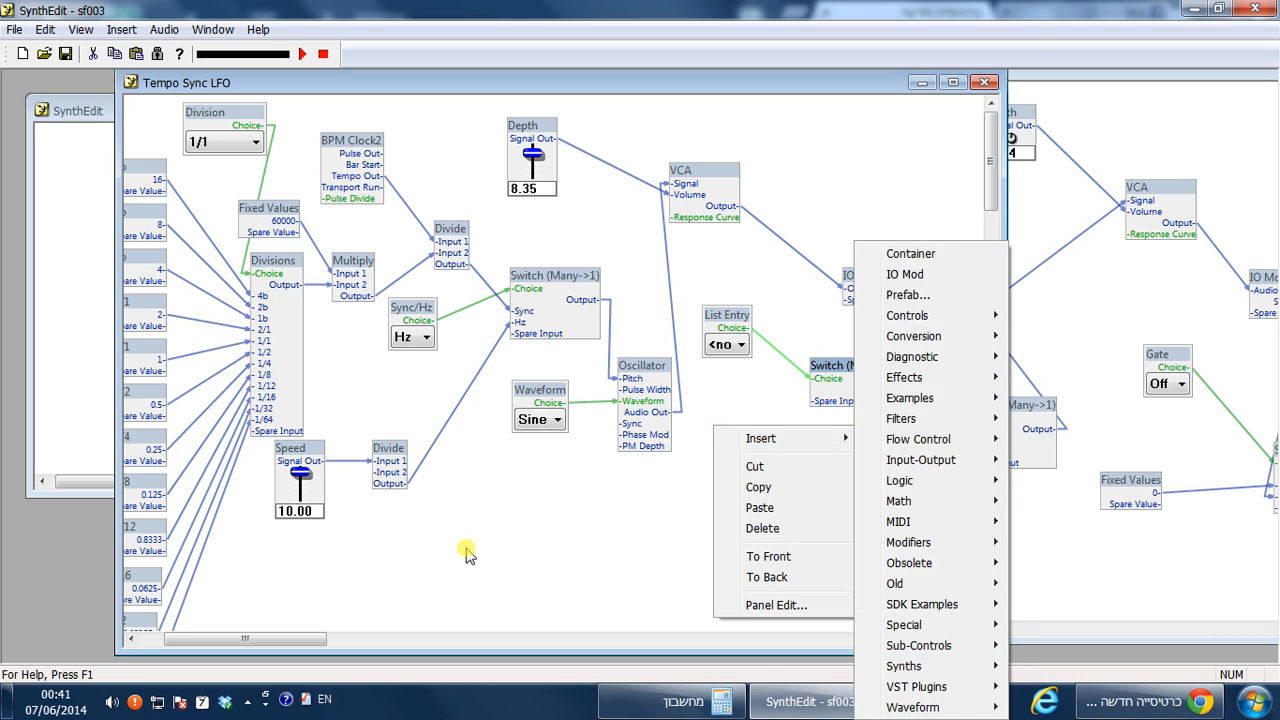
pyautogui.click(466, 550)
pyautogui.rightClick(620, 507)
pyautogui.moveTo(728, 334)
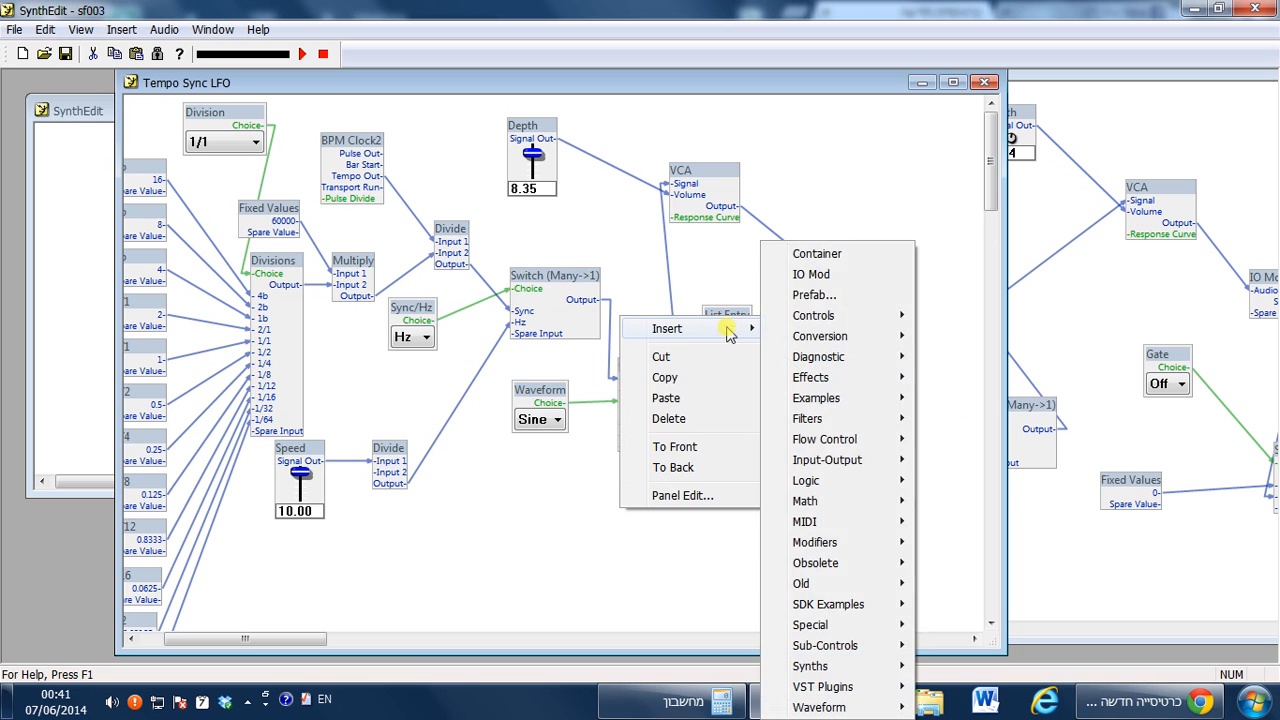
pyautogui.moveTo(870, 315)
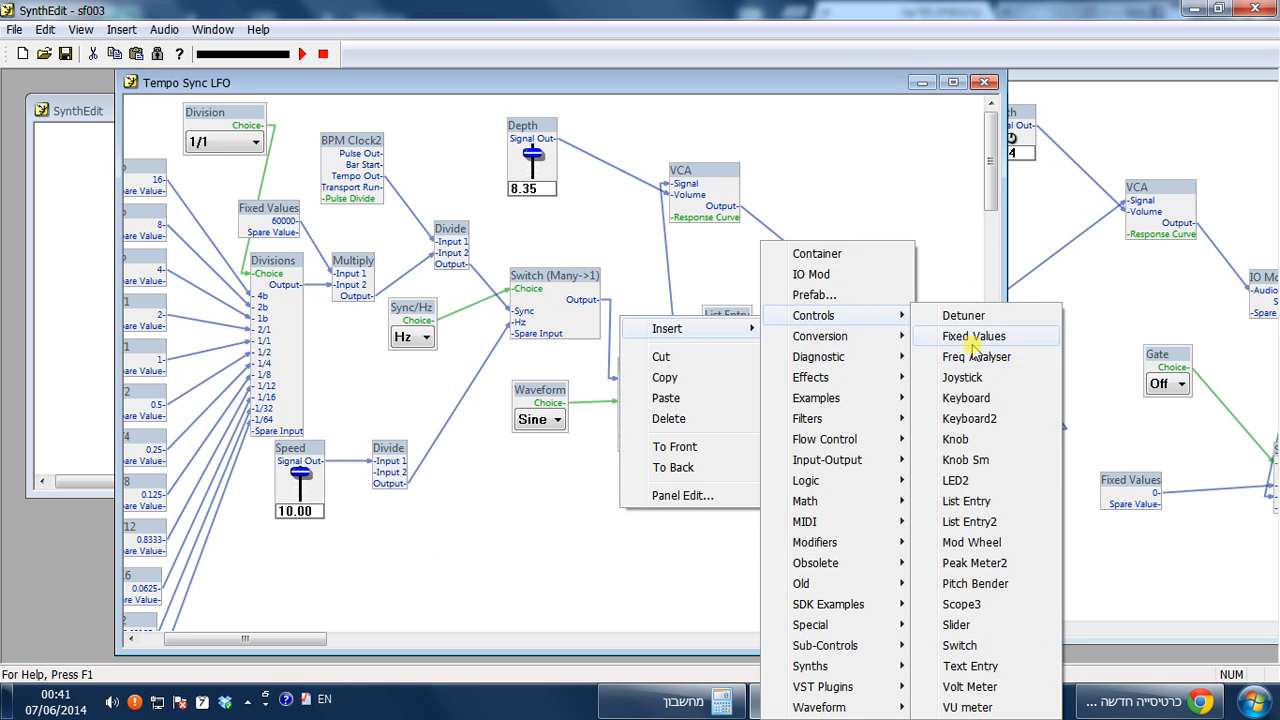
pyautogui.click(955, 336)
# Connect the Fixed Values output to the new Switch's spare input.
pyautogui.rightClick(660, 518)
pyautogui.click(674, 528)
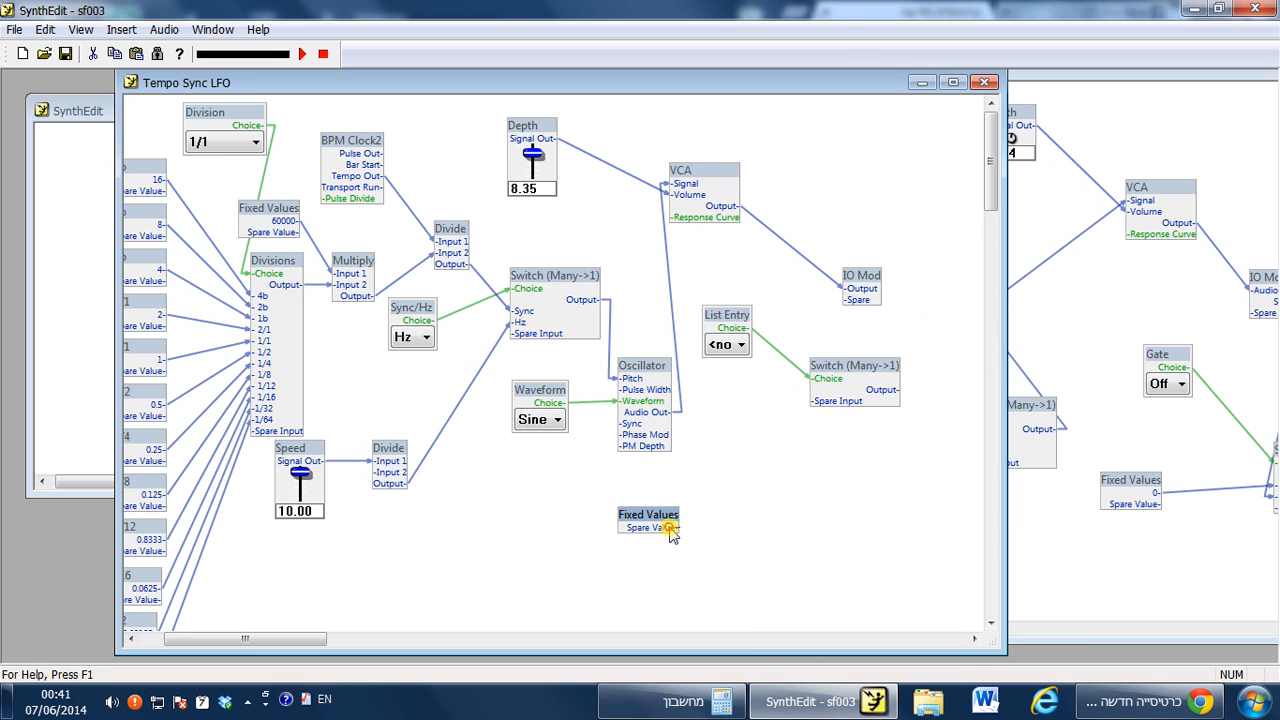
pyautogui.moveTo(677, 527); pyautogui.dragTo(822, 410)
# Set the Fixed Values control's value to 0.
pyautogui.rightClick(665, 527)
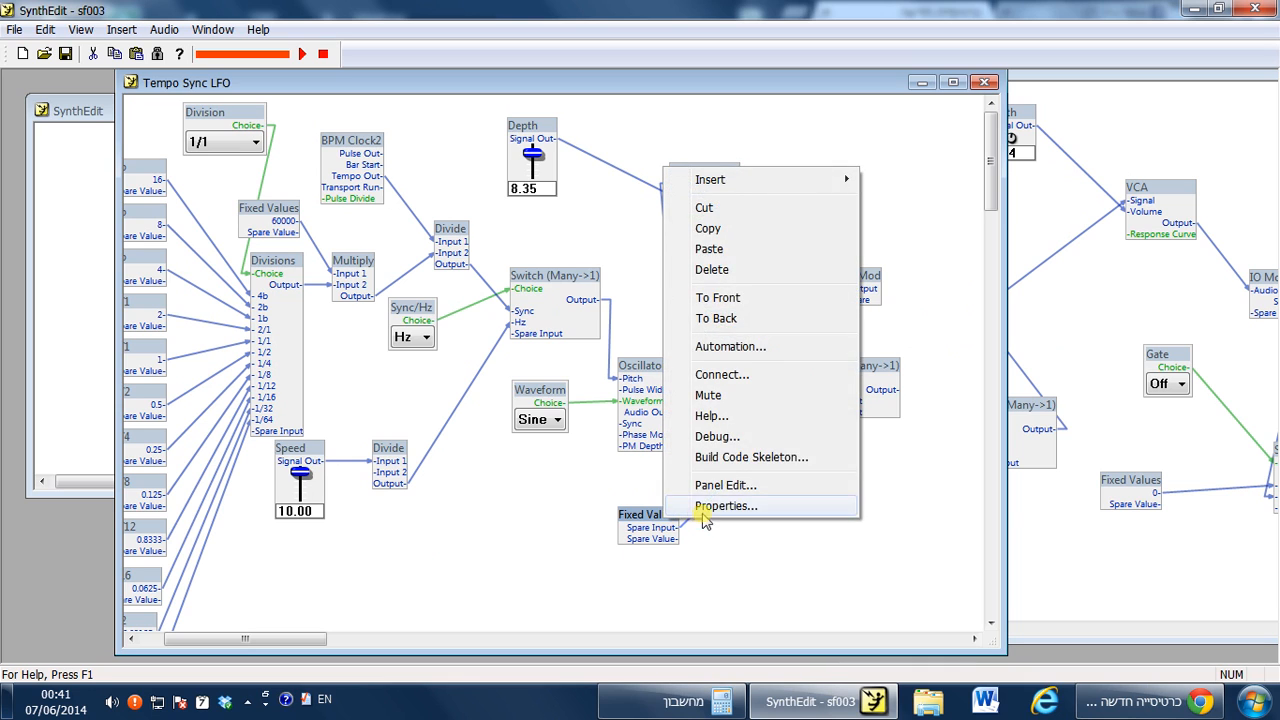
pyautogui.click(700, 510)
pyautogui.click(570, 420)
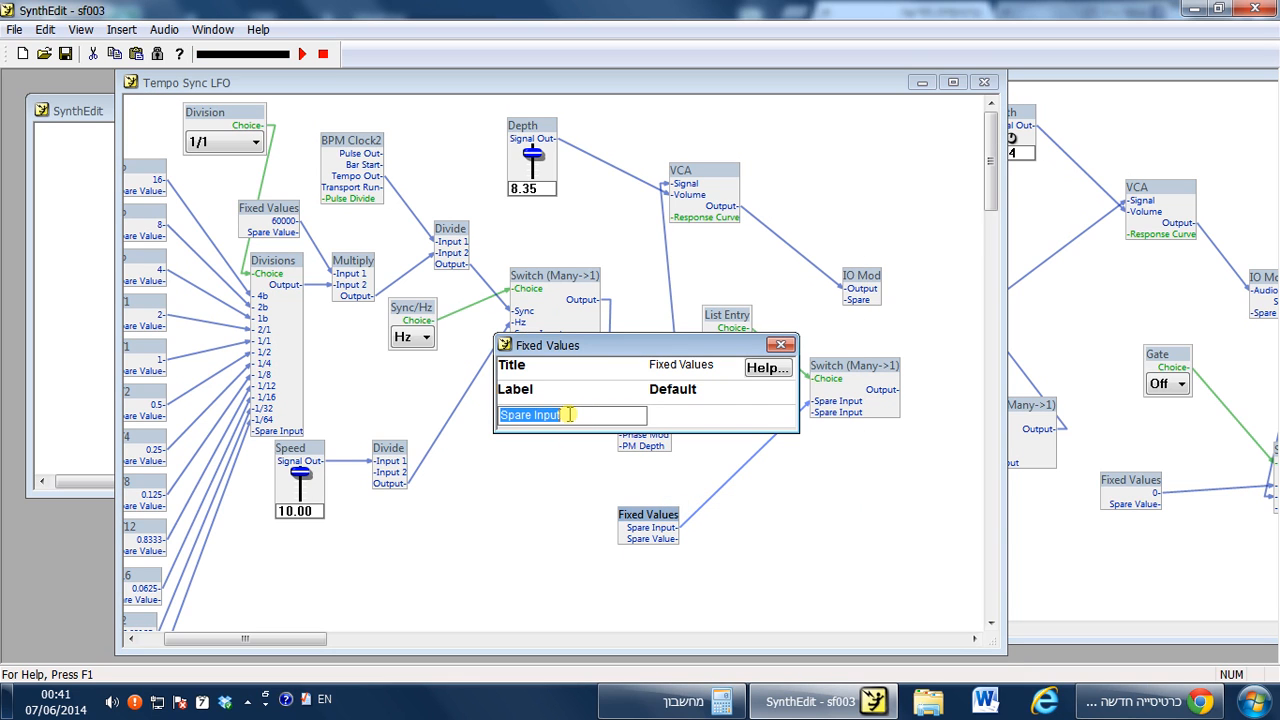
pyautogui.write('0')
pyautogui.click(665, 414)
pyautogui.click(786, 515)
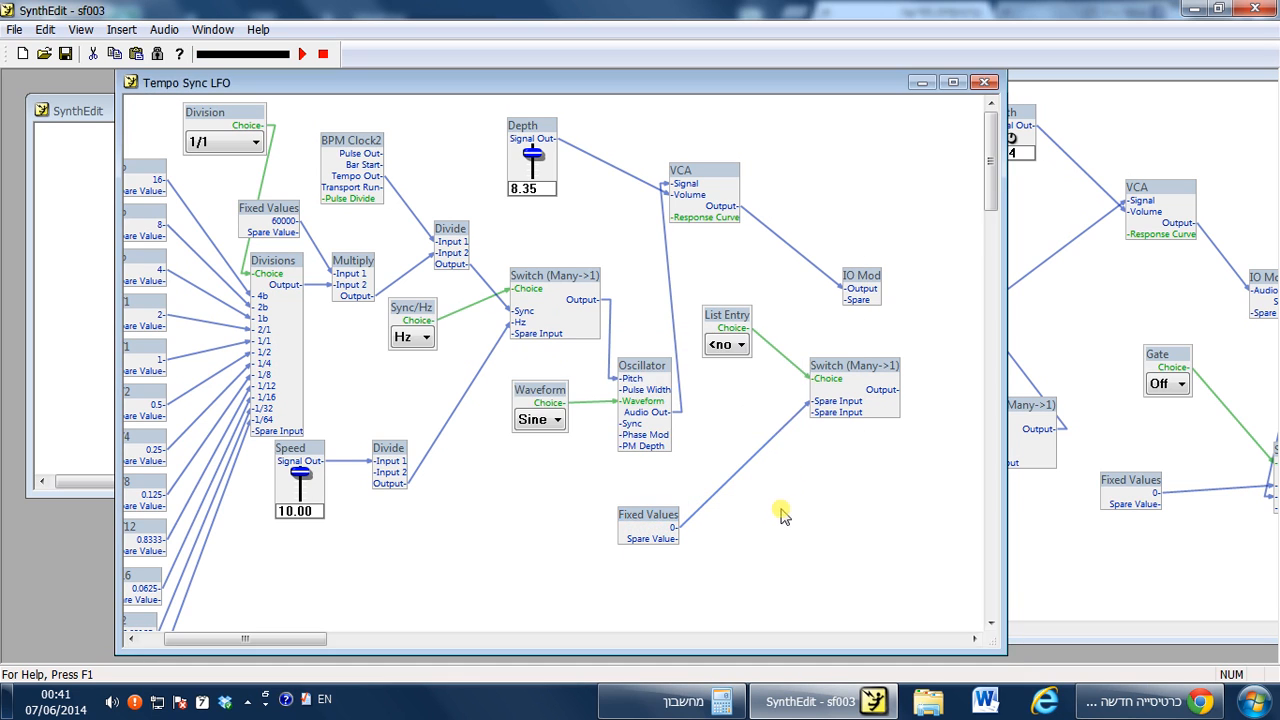
# Nudge the Fixed Values control up and connect the new Switch's output to the Oscillator's Sync input.
pyautogui.moveTo(654, 536)
pyautogui.mouseDown()
pyautogui.moveTo(658, 498)
pyautogui.moveTo(648, 512)
pyautogui.mouseUp()
pyautogui.moveTo(880, 400); pyautogui.dragTo(636, 427)
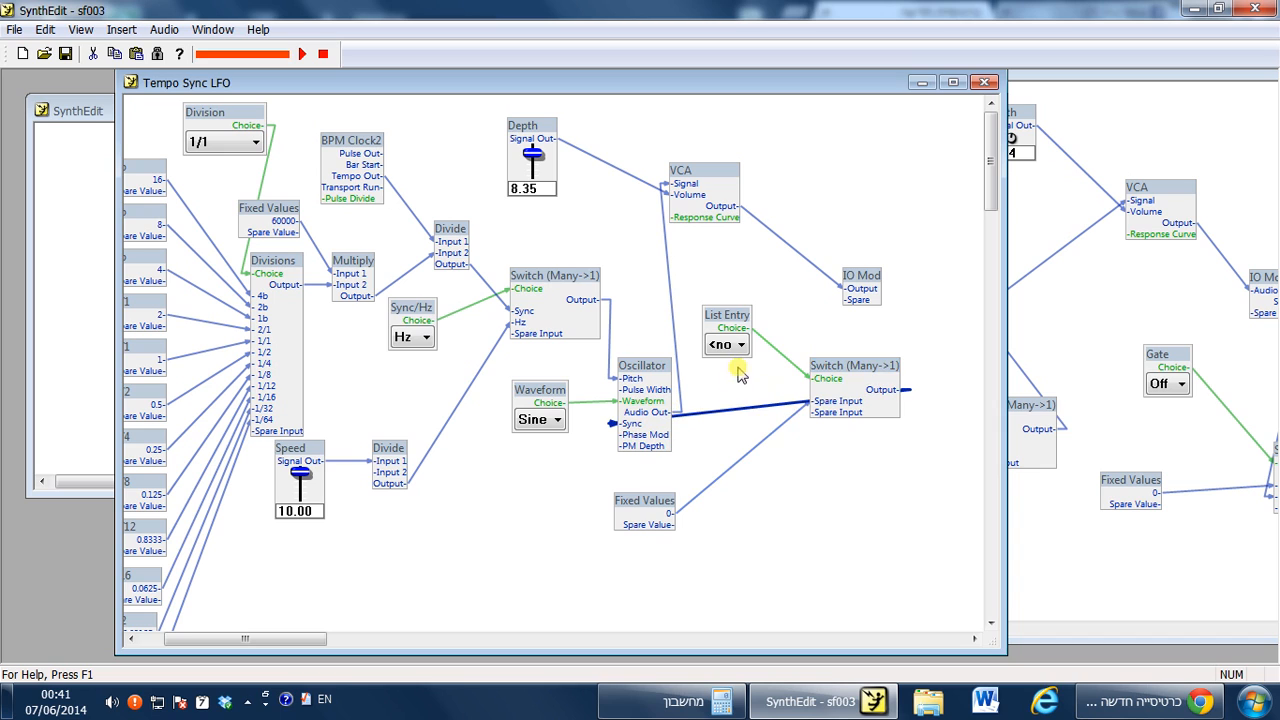
pyautogui.click(745, 348)
pyautogui.click(745, 355)
# Rename the new Switch's first spare input to Off.
pyautogui.rightClick(845, 378)
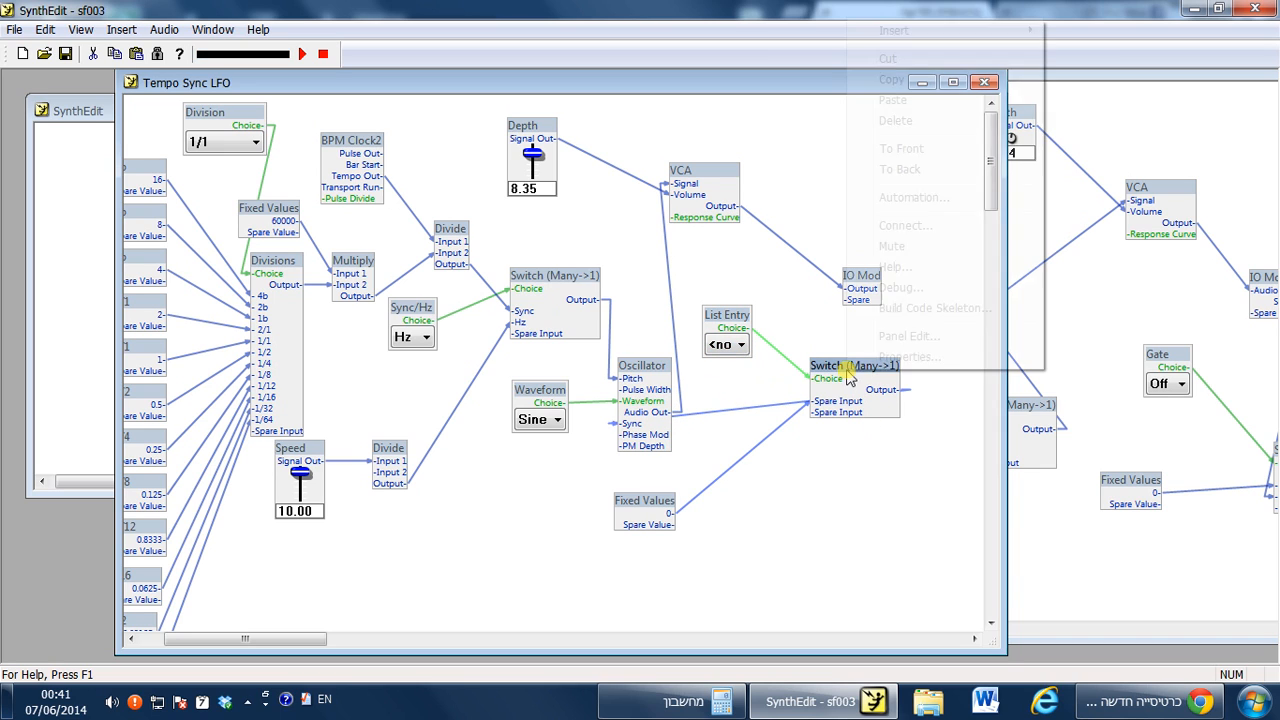
pyautogui.click(908, 350)
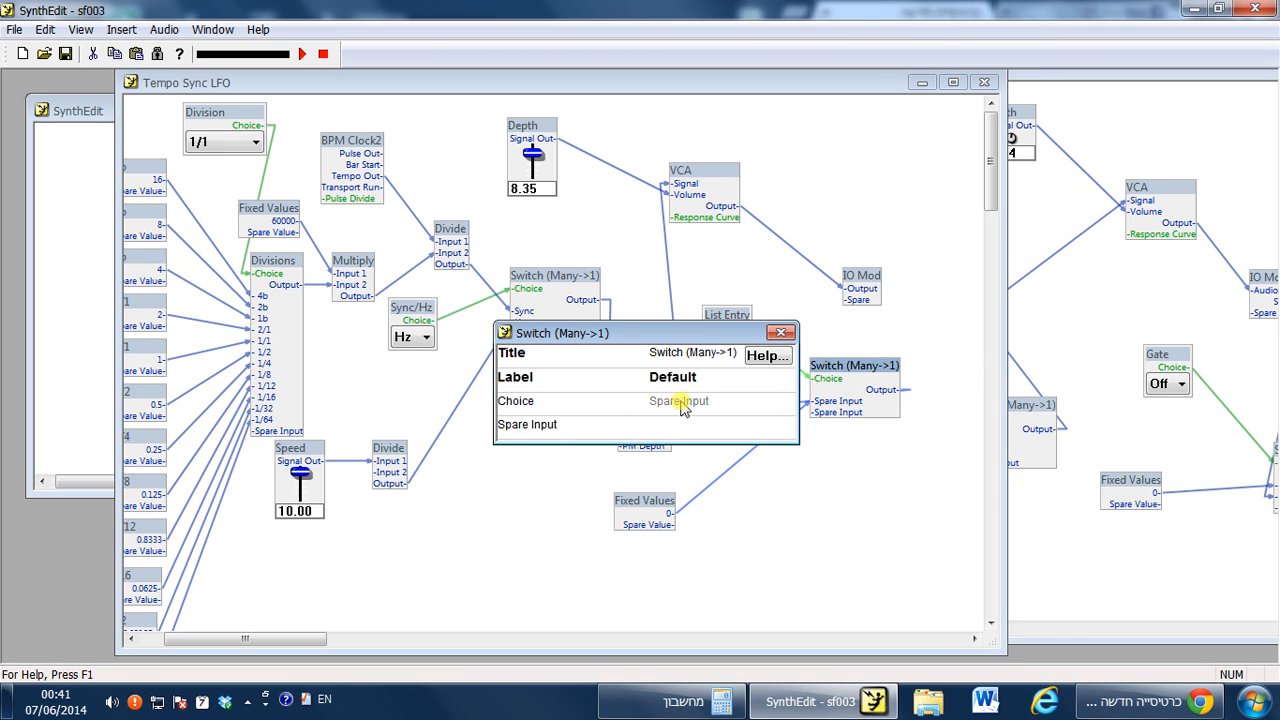
pyautogui.click(555, 425)
pyautogui.write('O')
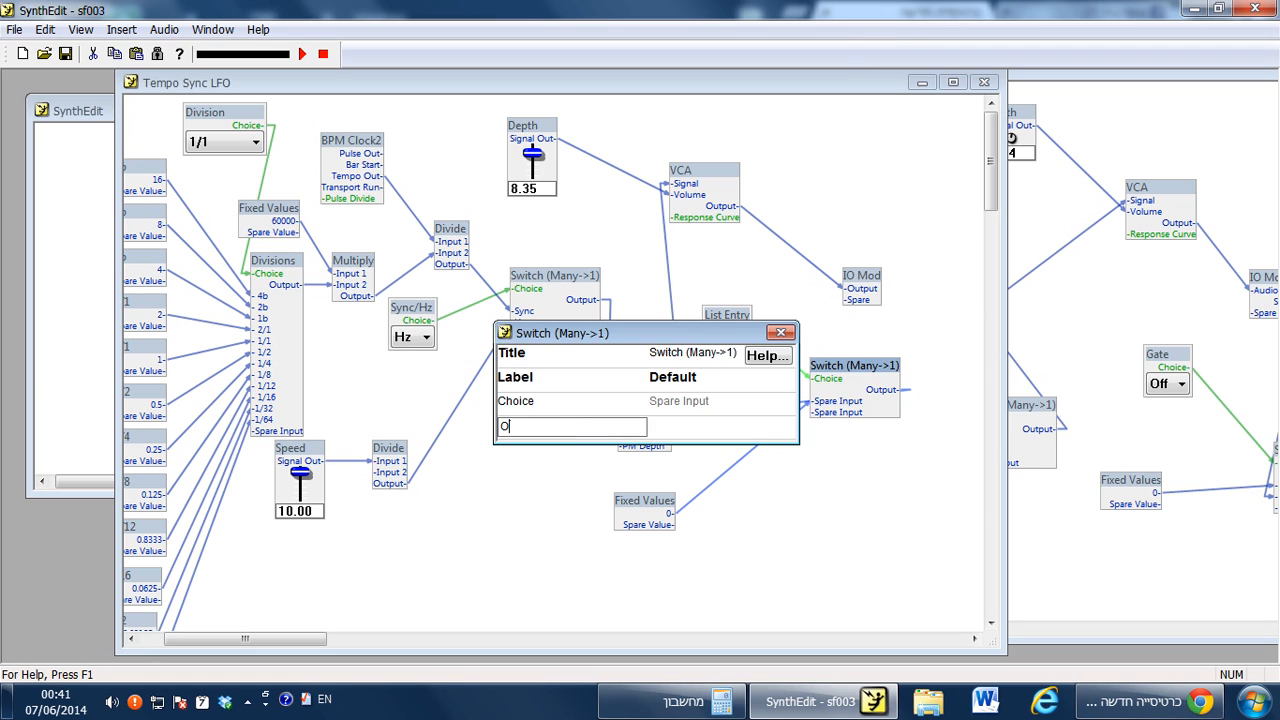
pyautogui.write('ff')
pyautogui.press('Return')
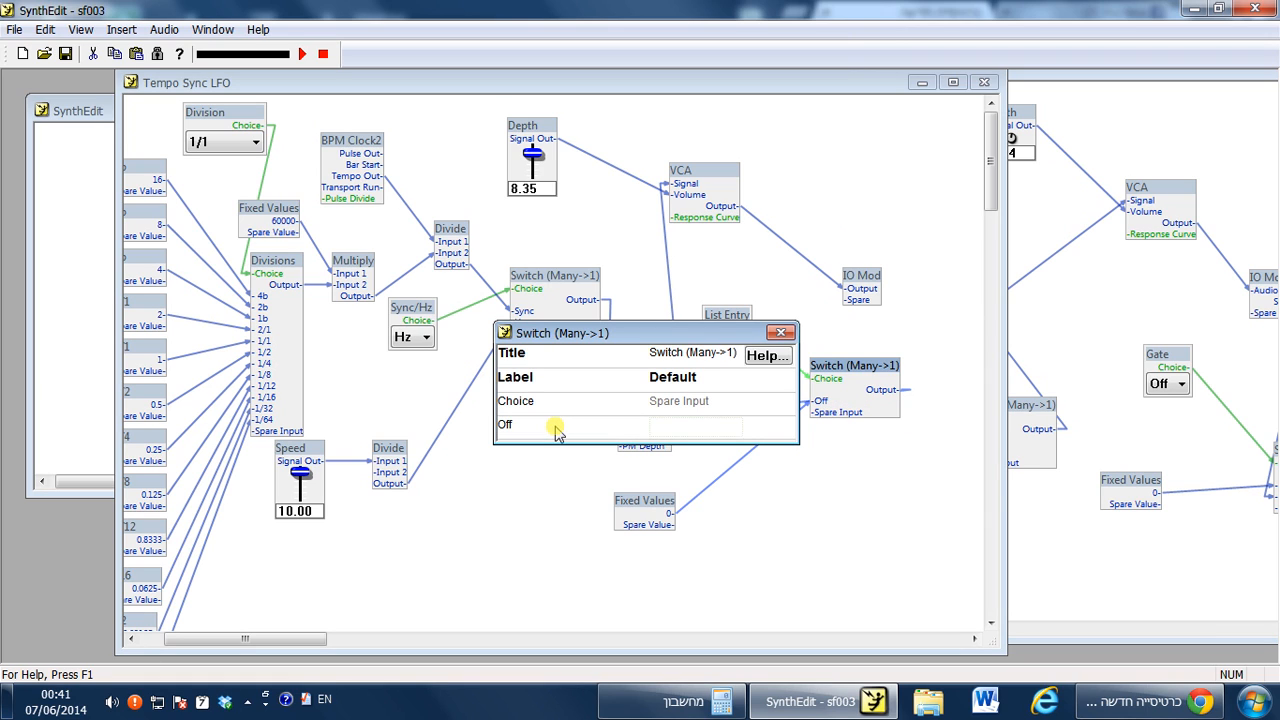
pyautogui.click(782, 333)
# Choose Off in the List Entry control and move the Fixed Values control slightly higher.
pyautogui.click(726, 345)
pyautogui.click(731, 371)
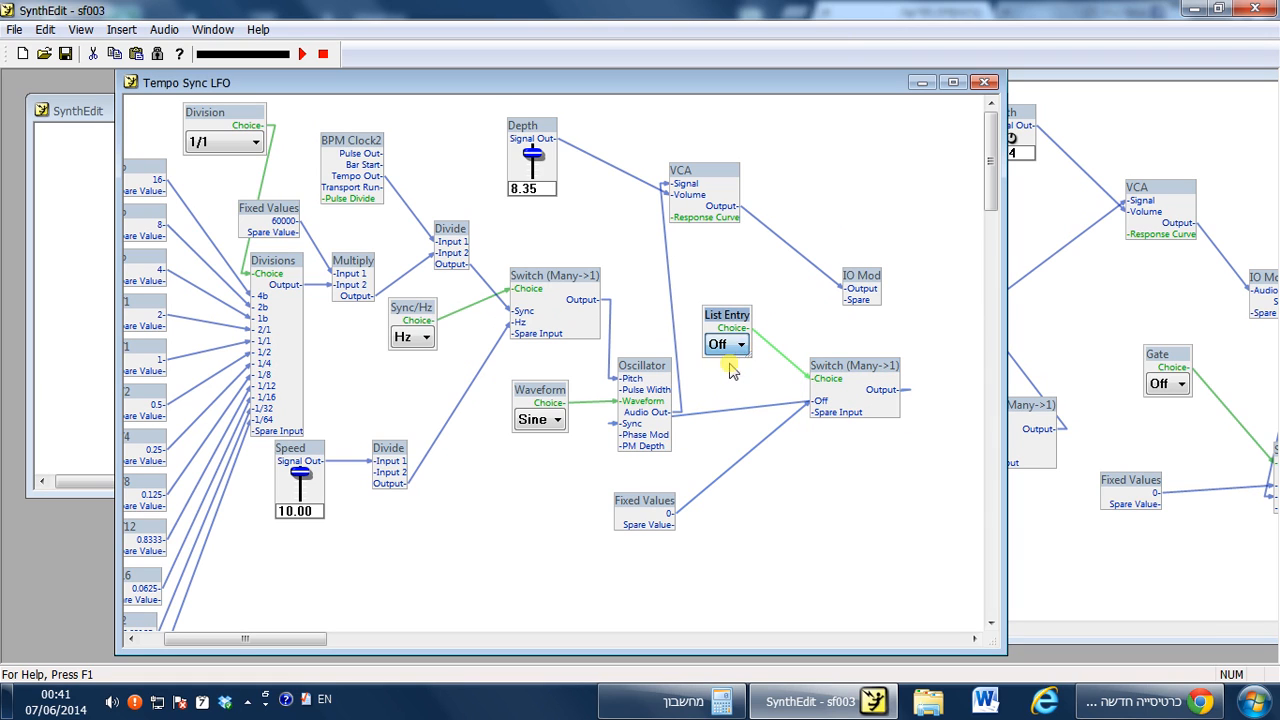
pyautogui.click(622, 427)
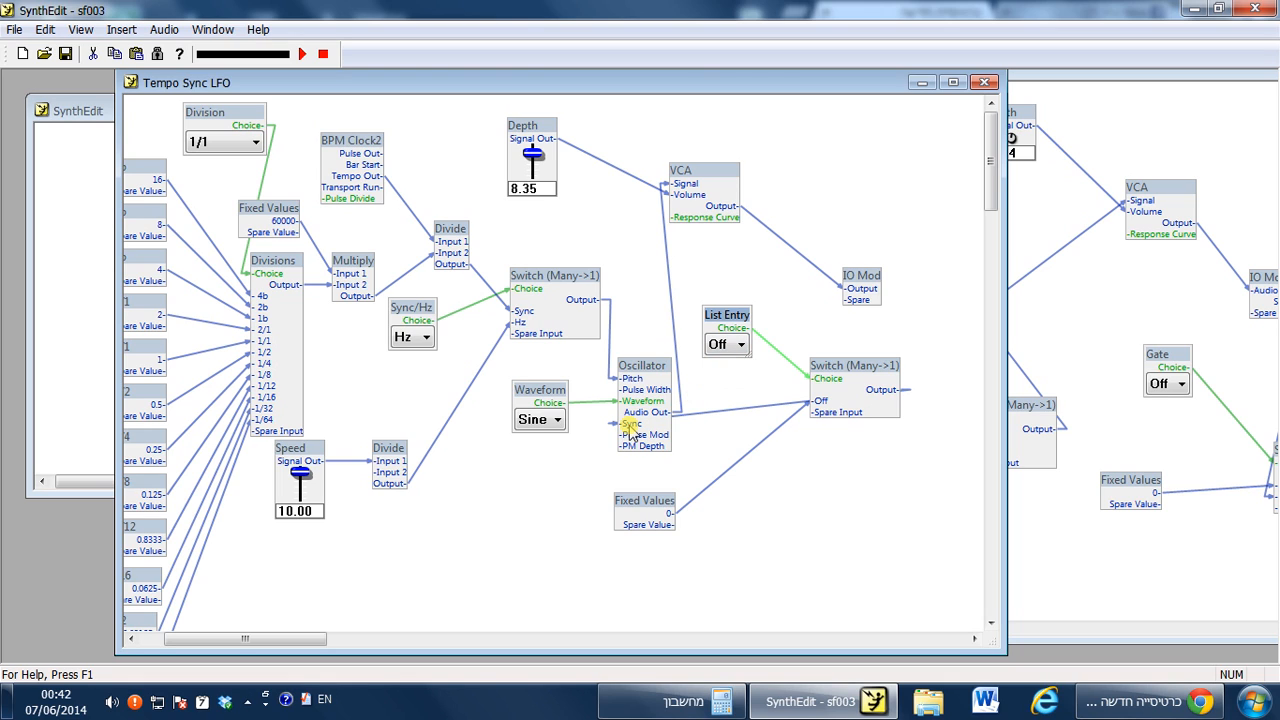
pyautogui.click(722, 345)
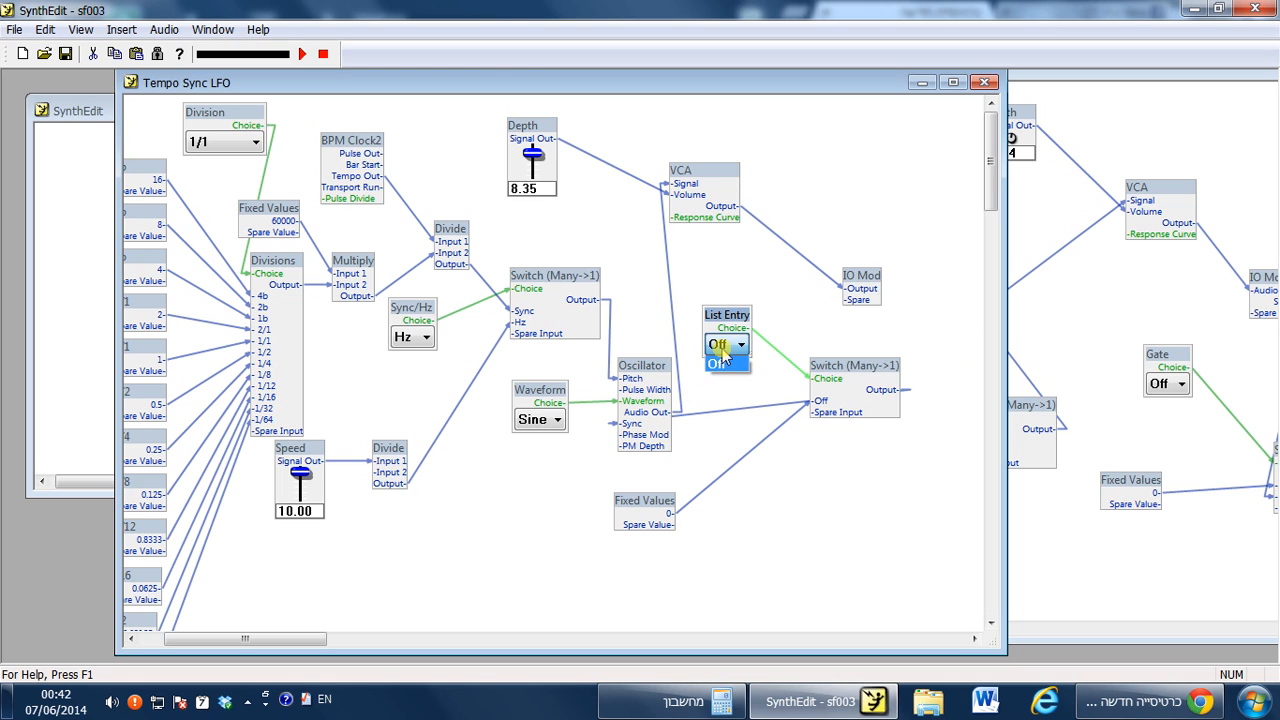
pyautogui.click(722, 365)
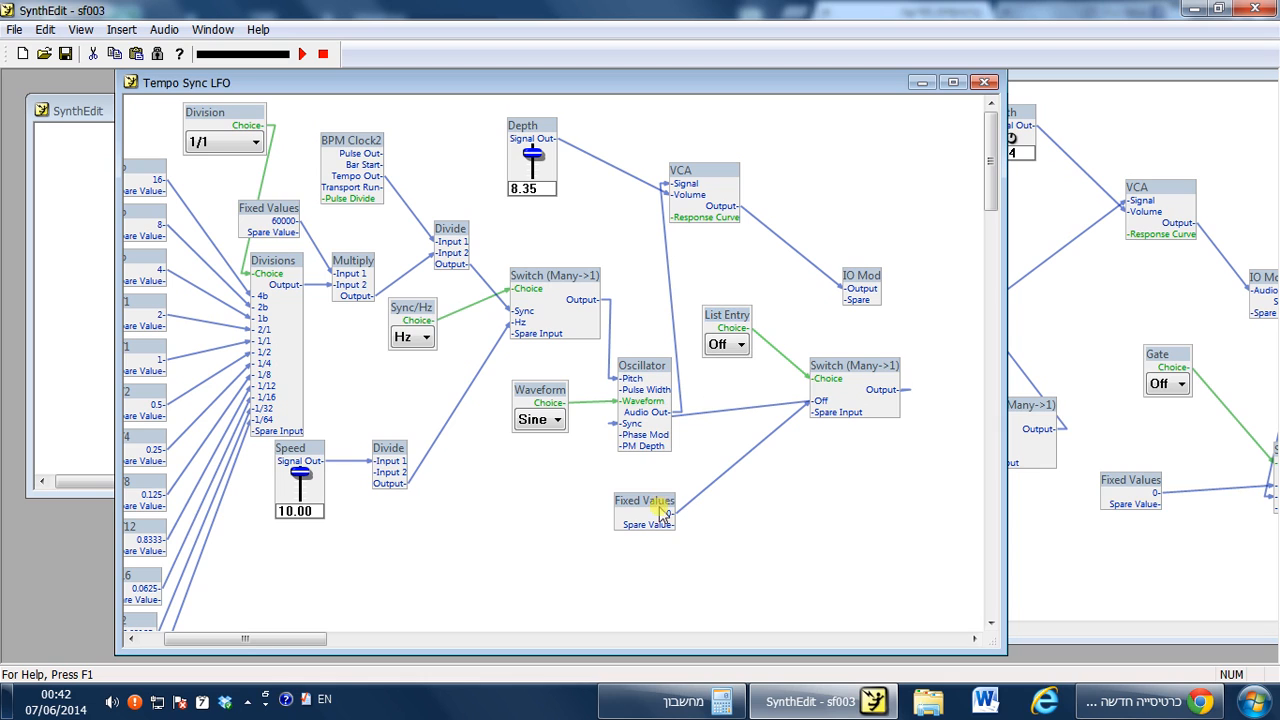
pyautogui.moveTo(645, 502)
pyautogui.mouseDown()
pyautogui.moveTo(636, 484)
pyautogui.moveTo(649, 479)
pyautogui.mouseUp()
pyautogui.click(773, 490)
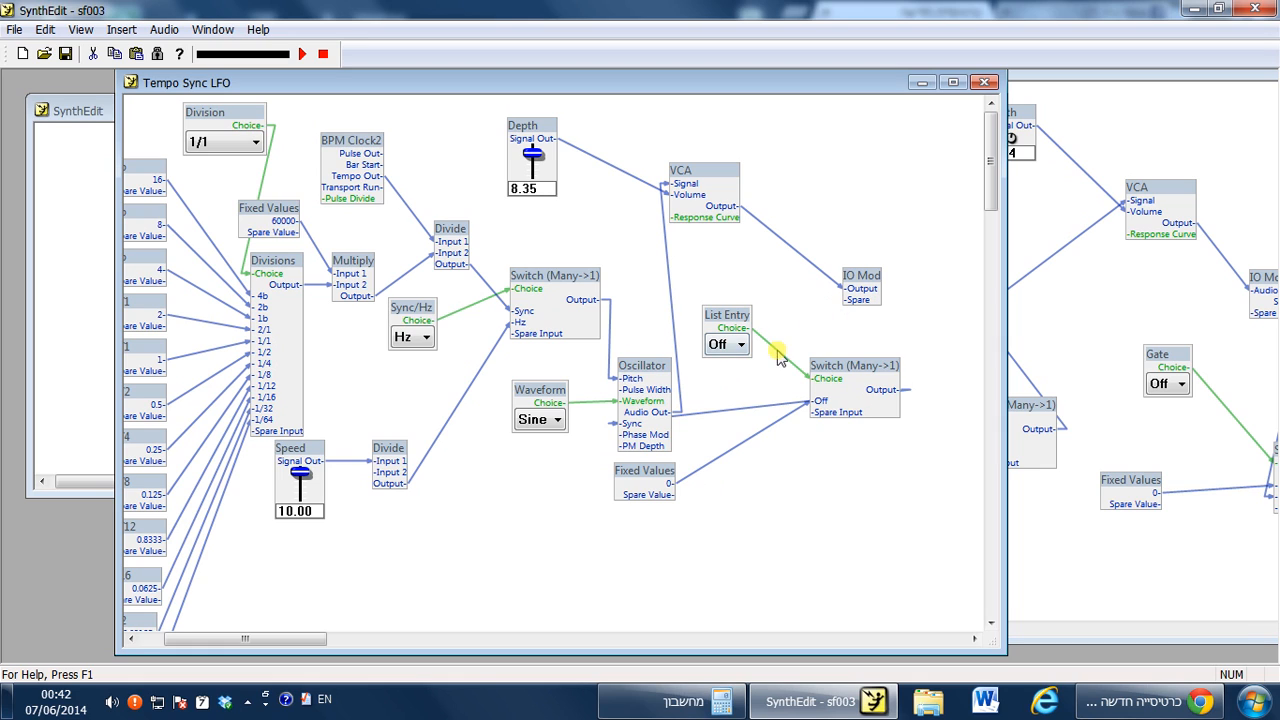
# Connect IO Mod's spare pin to the Switch's spare input and name that IO Mod pin Gate.
pyautogui.moveTo(827, 421); pyautogui.dragTo(850, 301)
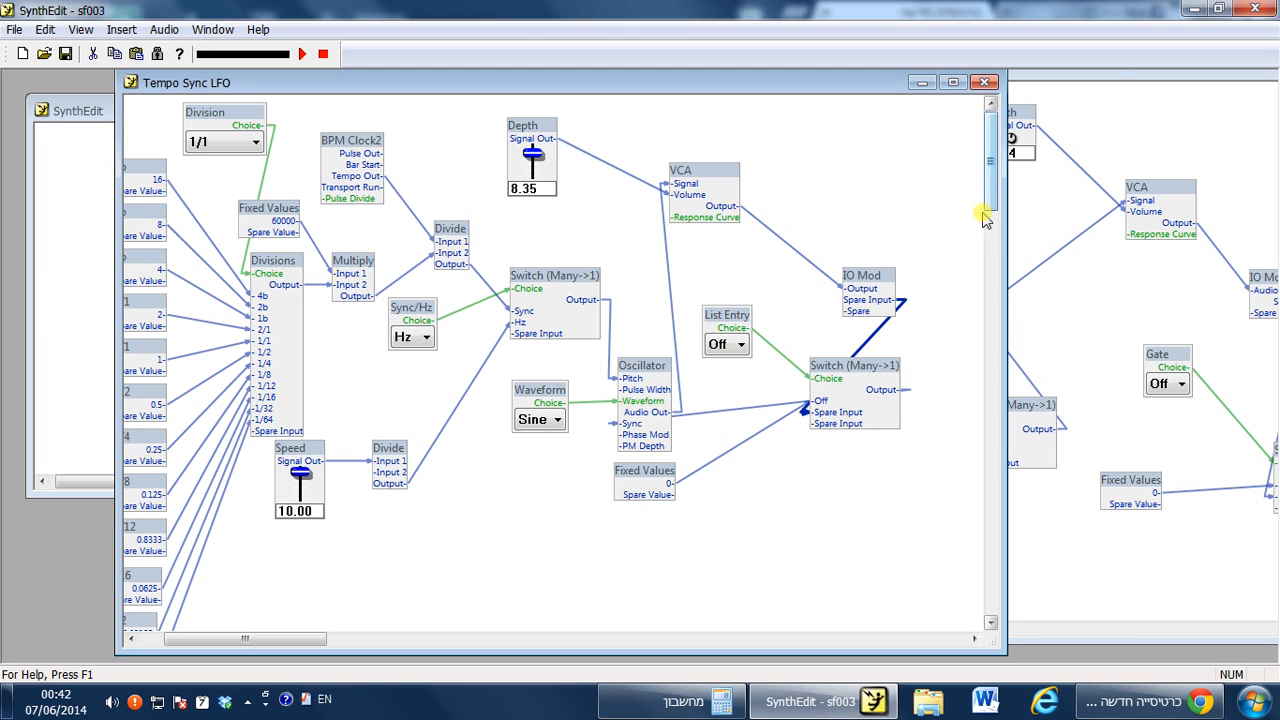
pyautogui.click(856, 369)
pyautogui.rightClick(880, 283)
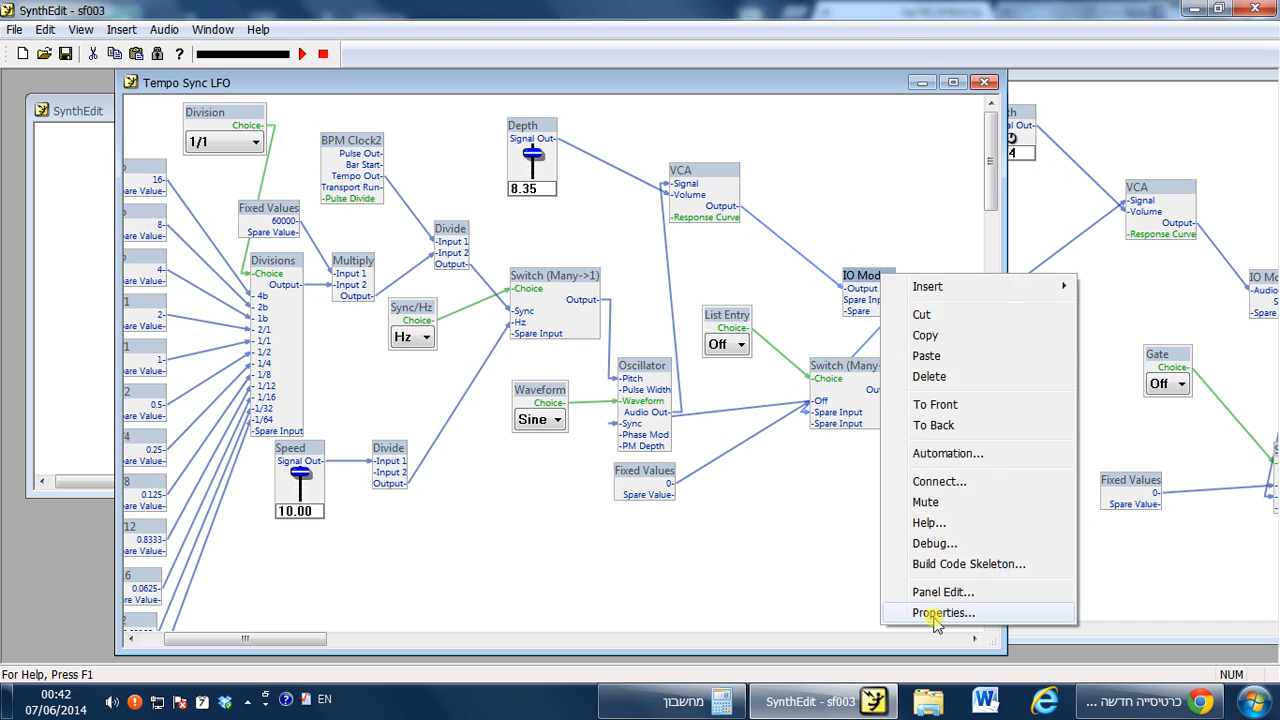
pyautogui.click(935, 611)
pyautogui.click(555, 426)
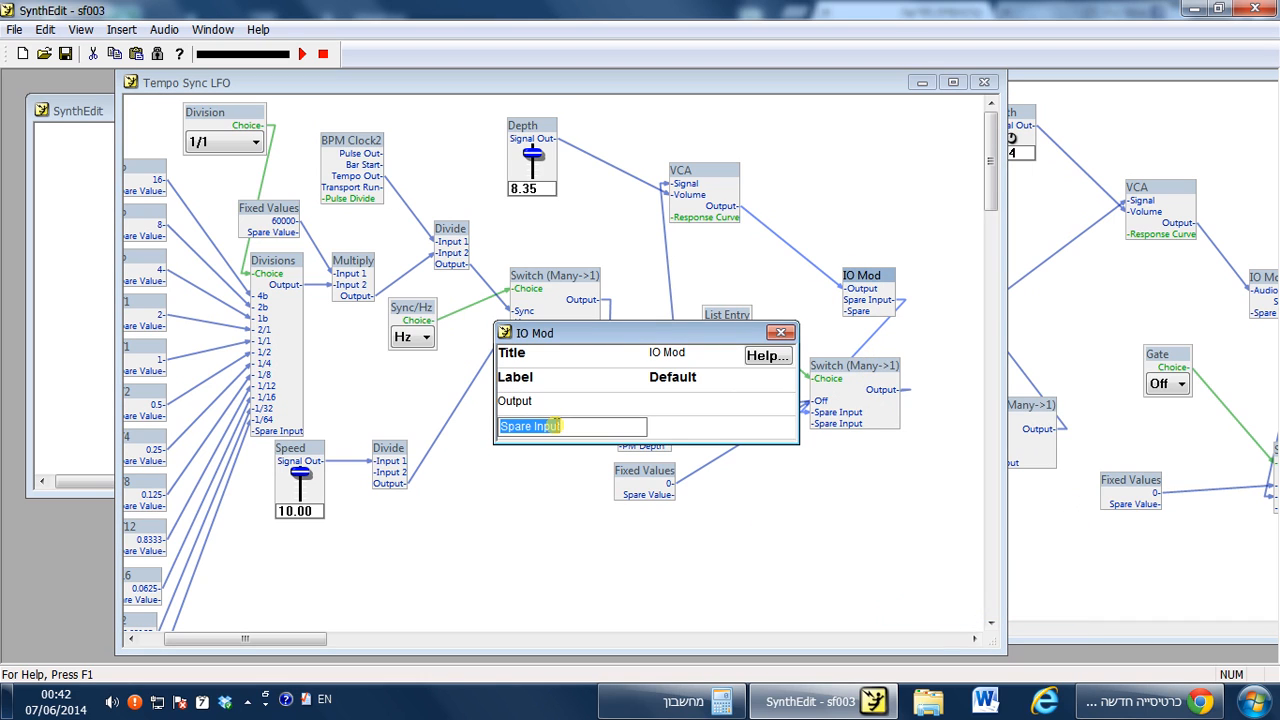
pyautogui.write('Gate')
pyautogui.press('Return')
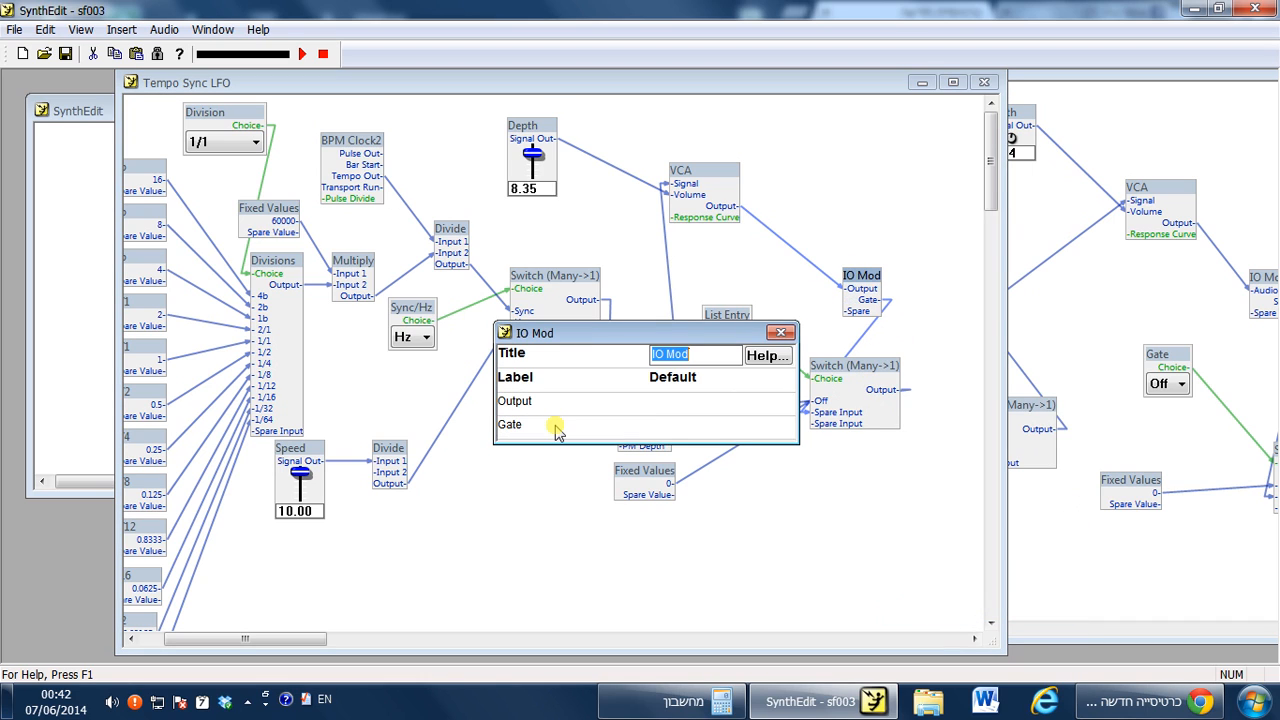
pyautogui.click(781, 332)
# Rename the Switch's second input to Gate.
pyautogui.moveTo(850, 366); pyautogui.dragTo(852, 358)
pyautogui.rightClick(852, 358)
pyautogui.click(914, 352)
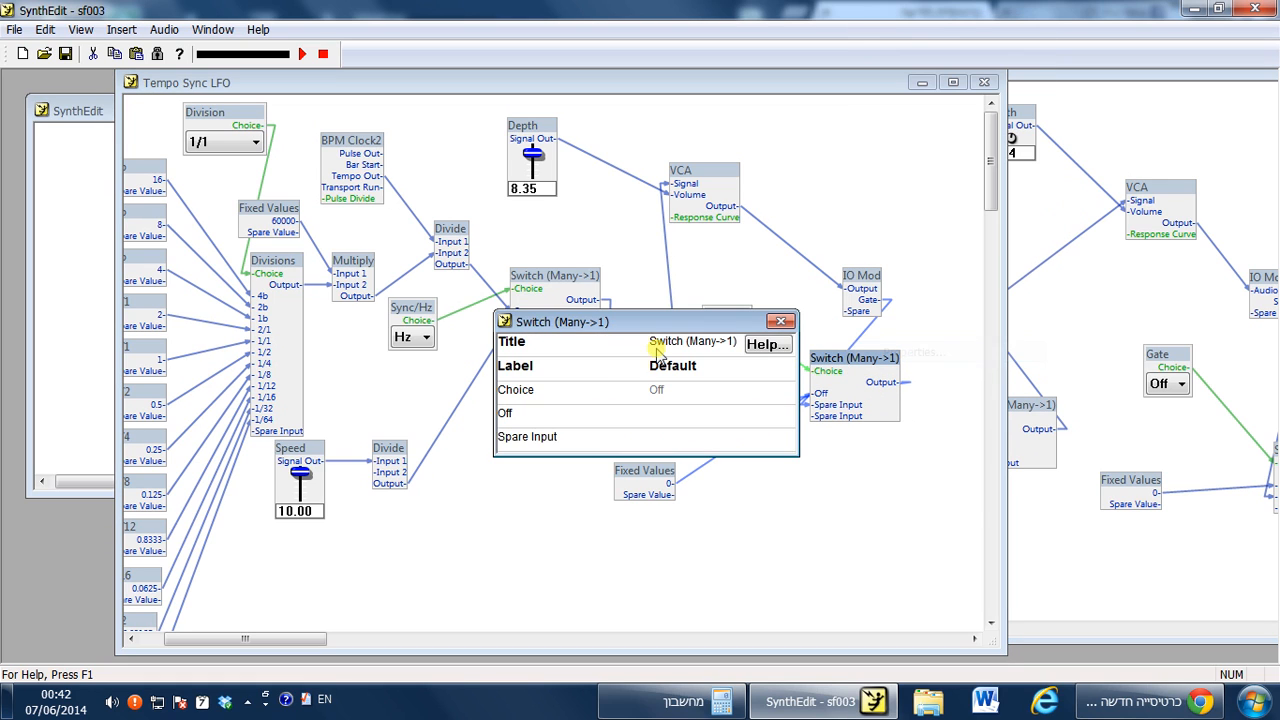
pyautogui.click(571, 436)
pyautogui.write('Gate')
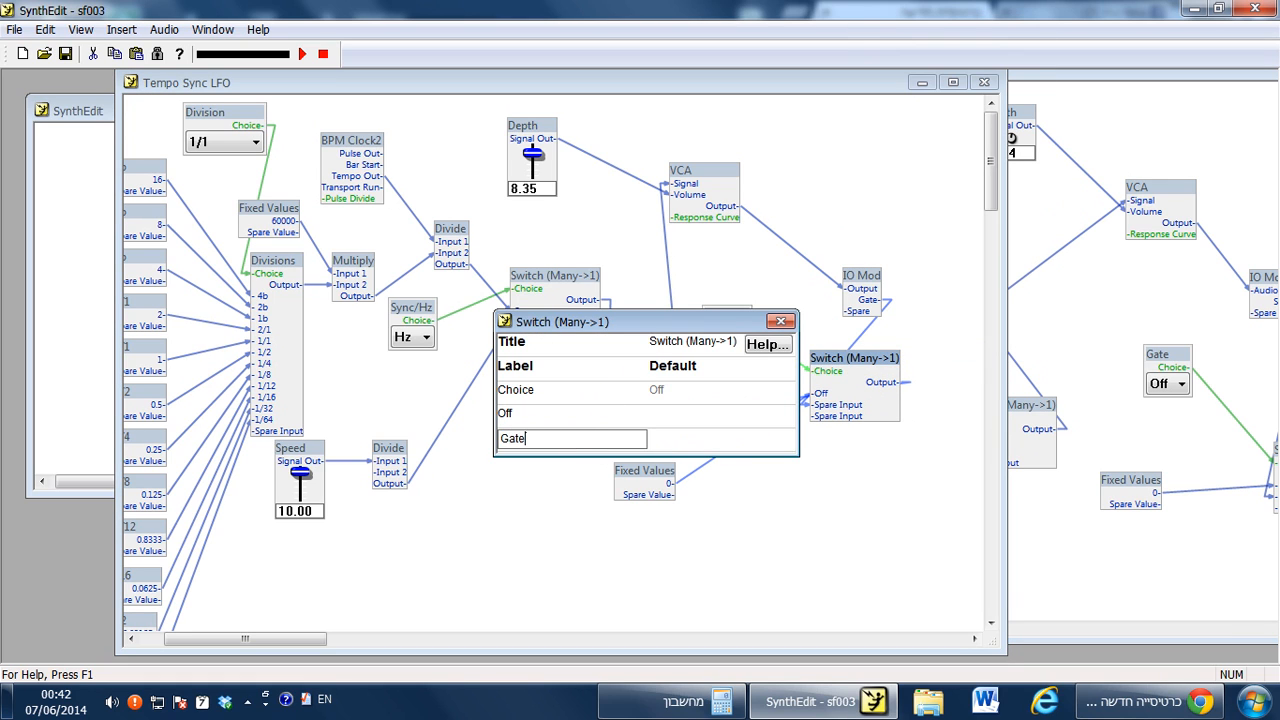
pyautogui.press('Return')
pyautogui.click(781, 321)
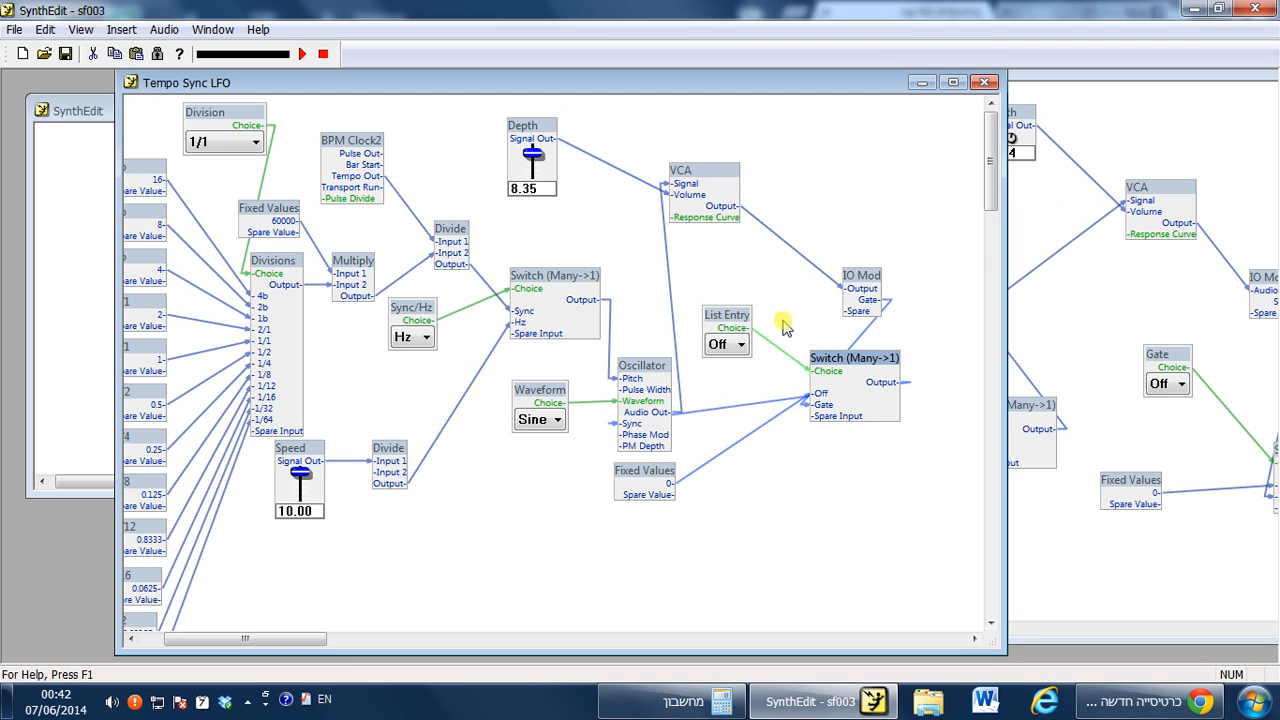
# Move the Switch (Many->1) down beside the Oscillator and choose Off in the List Entry control.
pyautogui.moveTo(845, 365); pyautogui.dragTo(775, 445)
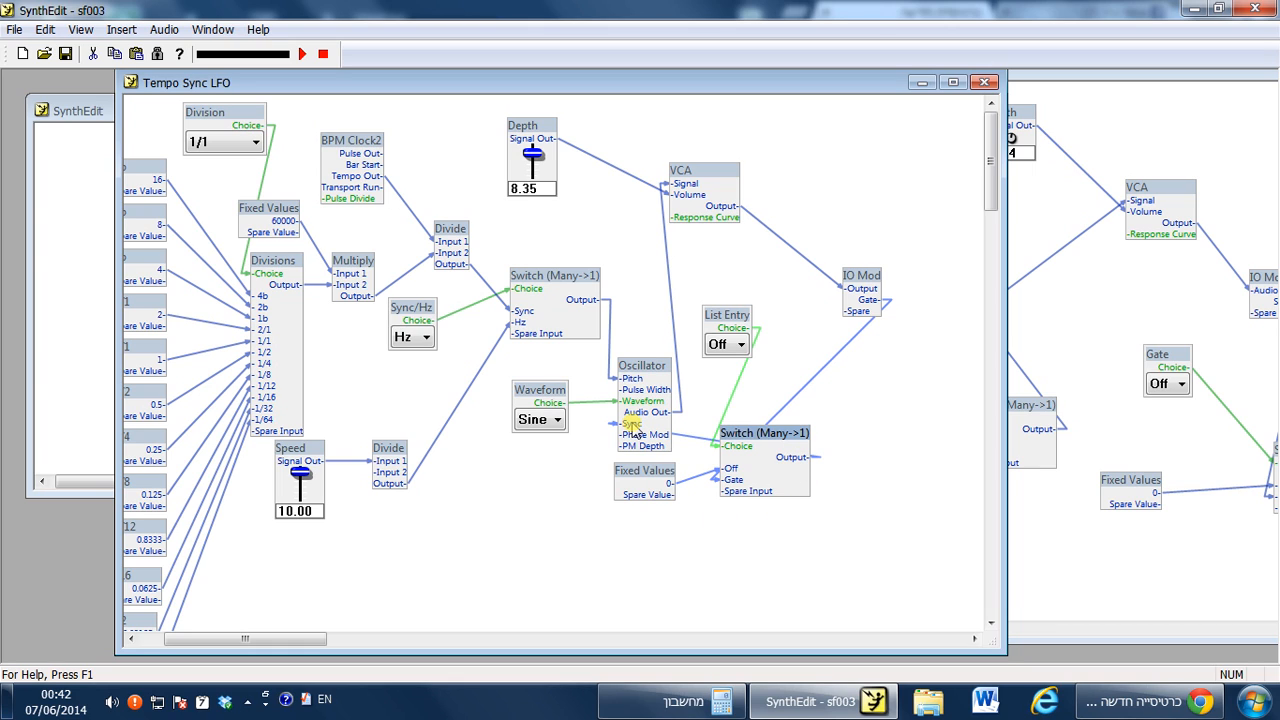
pyautogui.click(737, 344)
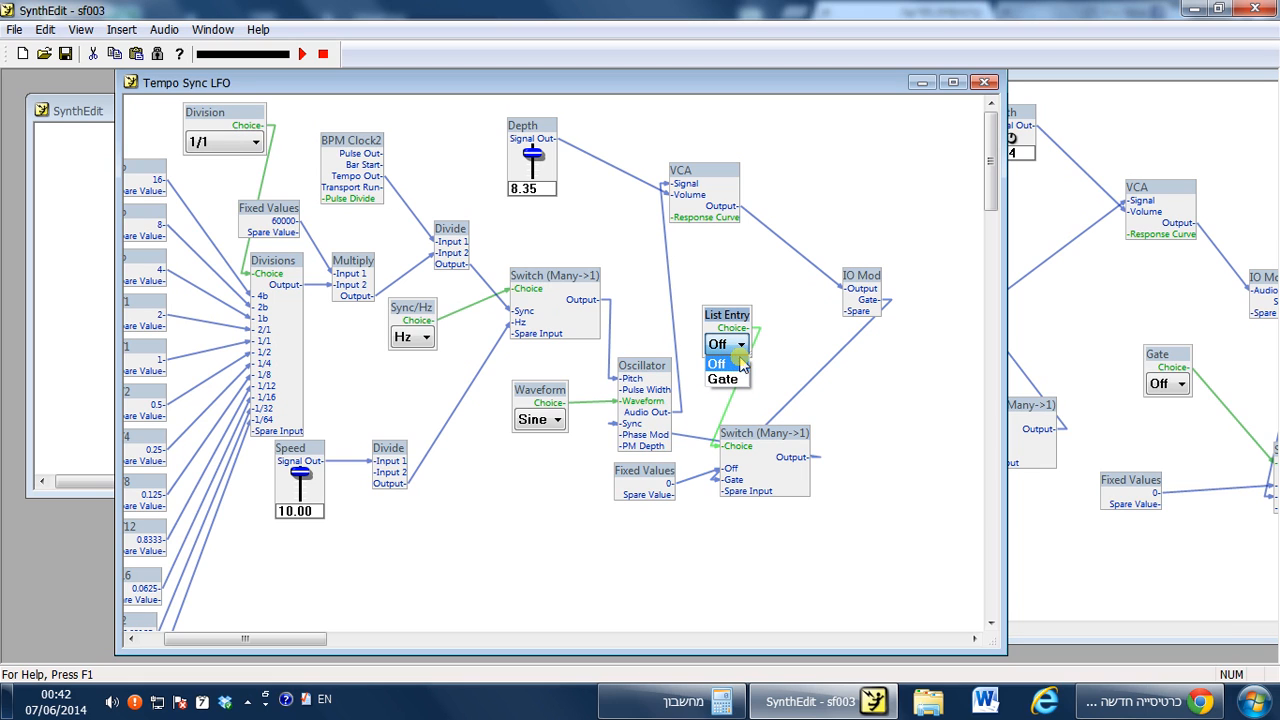
pyautogui.click(740, 364)
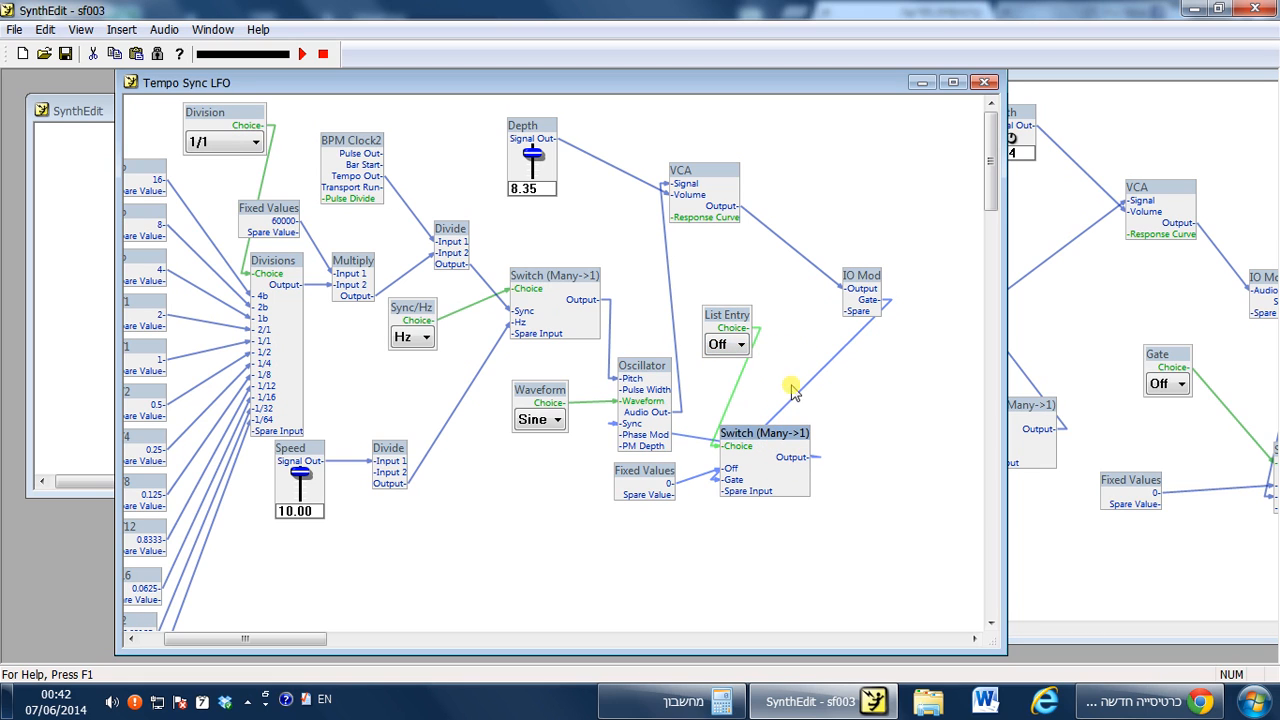
# Rename the Switch's Gate input to On.
pyautogui.rightClick(782, 442)
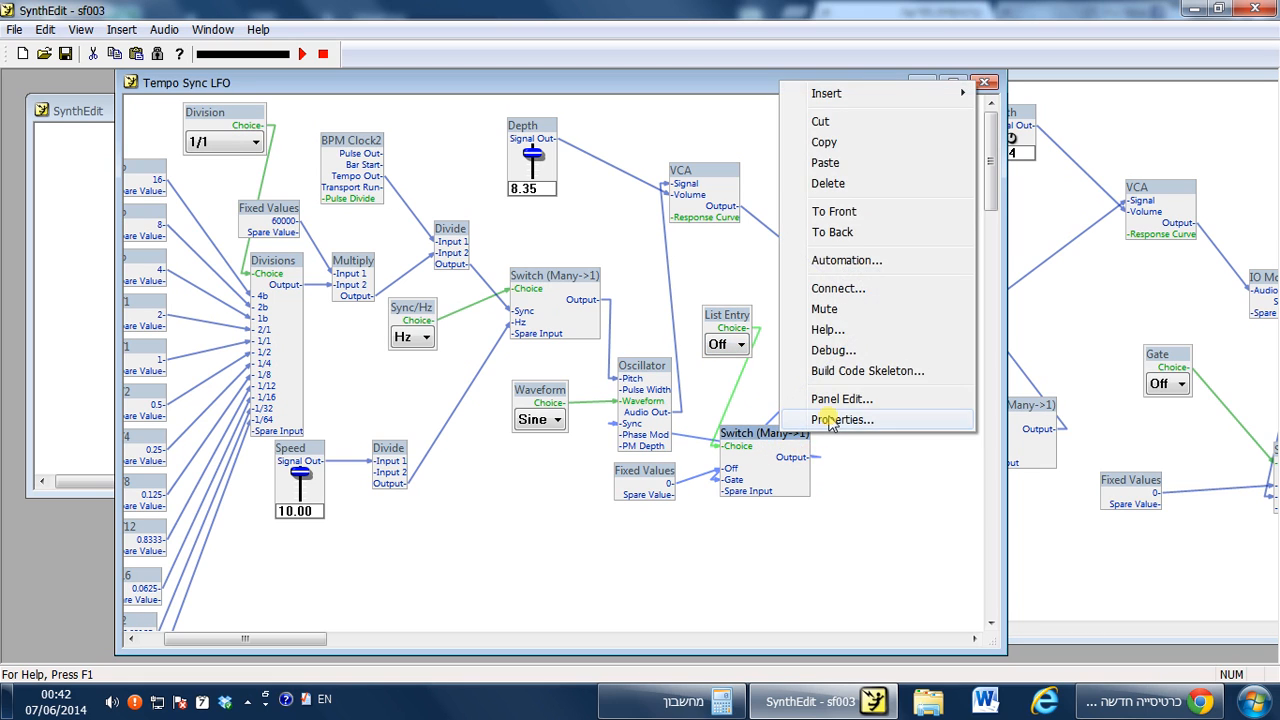
pyautogui.click(826, 420)
pyautogui.click(525, 437)
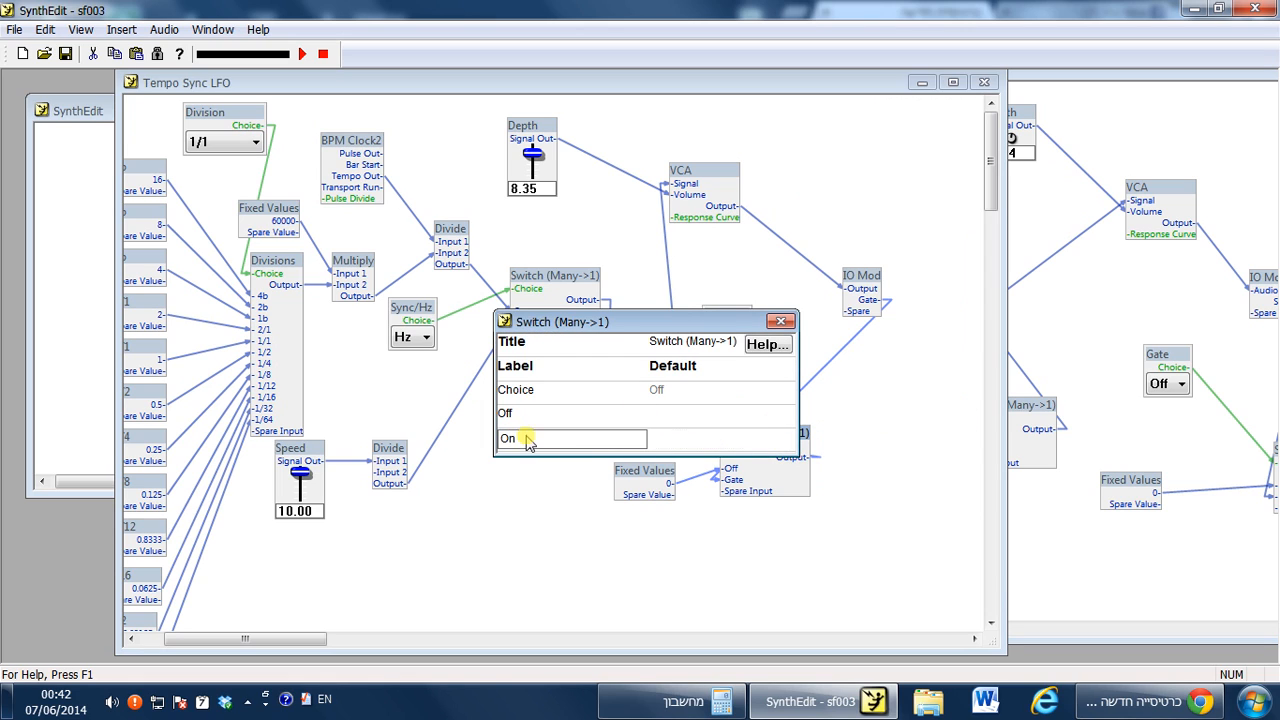
pyautogui.press('Return')
pyautogui.click(779, 324)
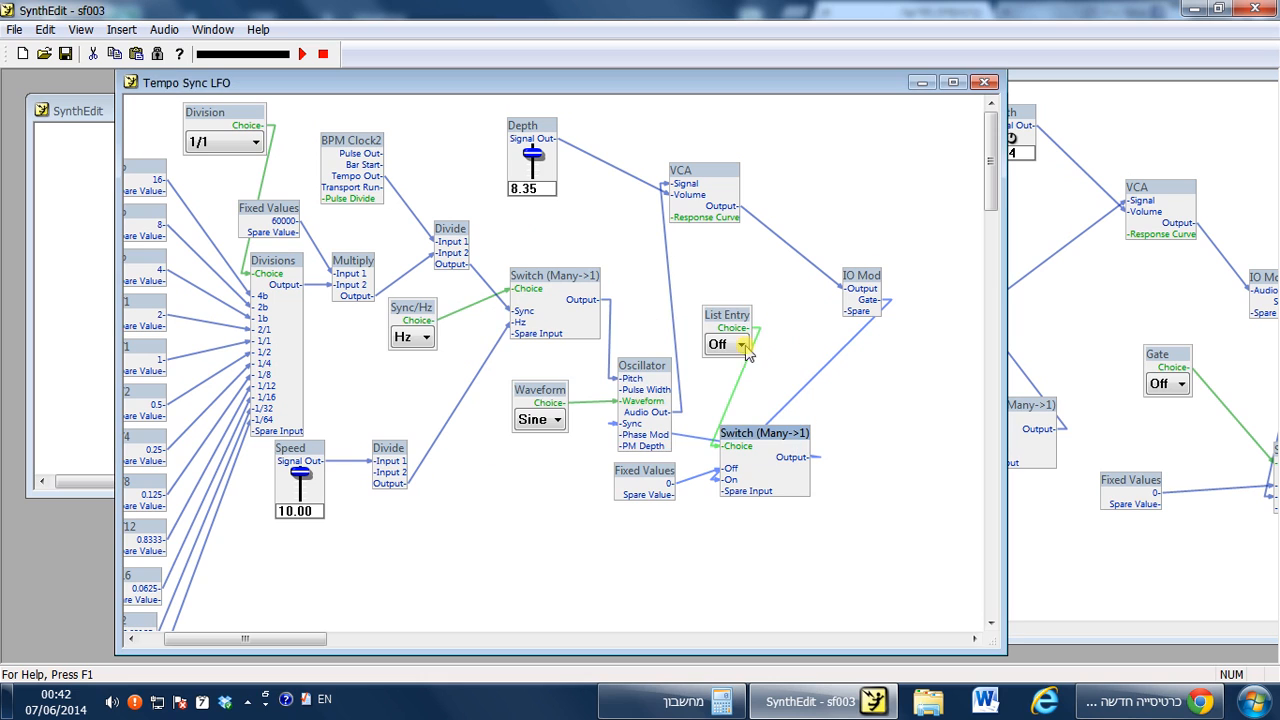
# Move the List Entry control above the Switch and set its title to Gate.
pyautogui.moveTo(730, 322); pyautogui.dragTo(686, 269)
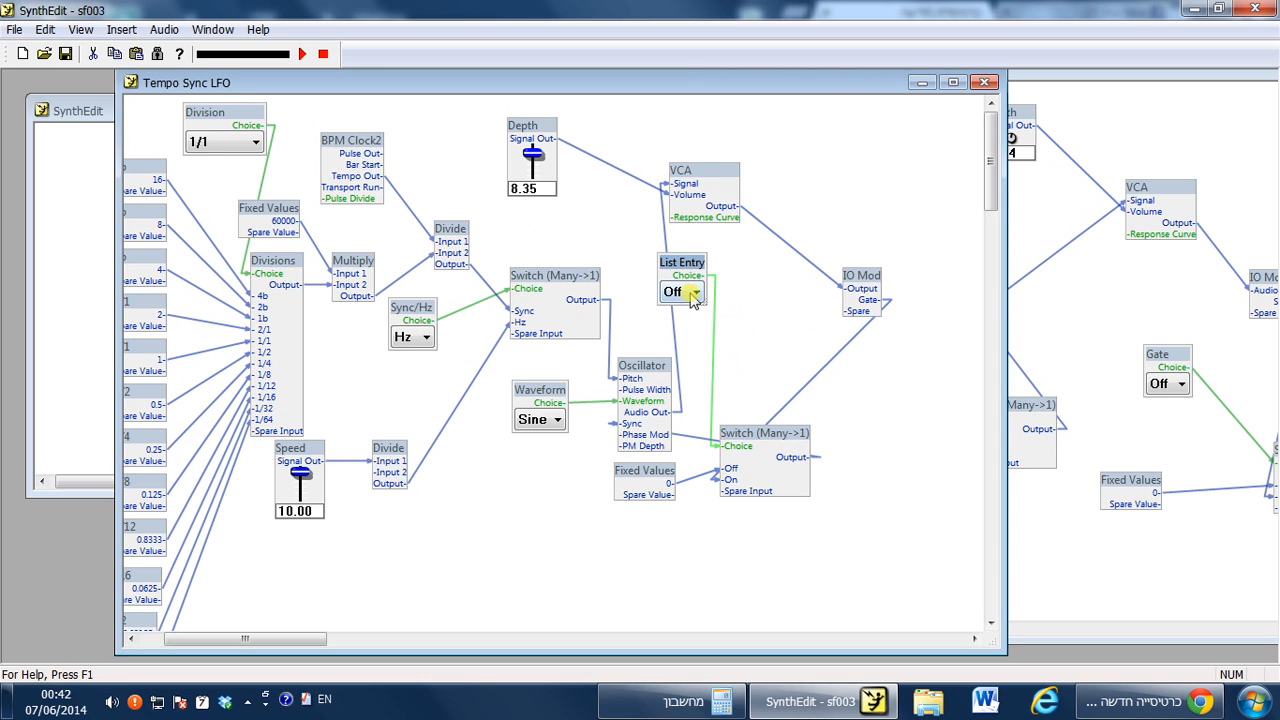
pyautogui.click(690, 292)
pyautogui.rightClick(665, 258)
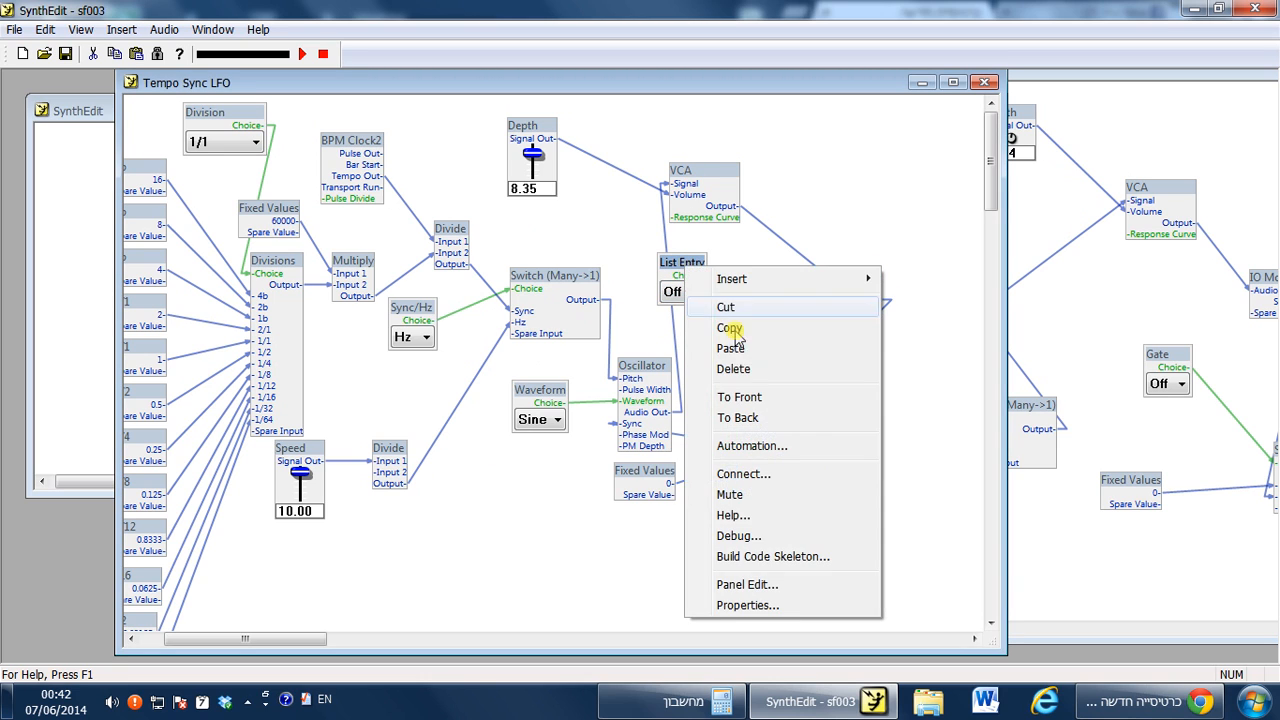
pyautogui.click(790, 608)
pyautogui.click(674, 343)
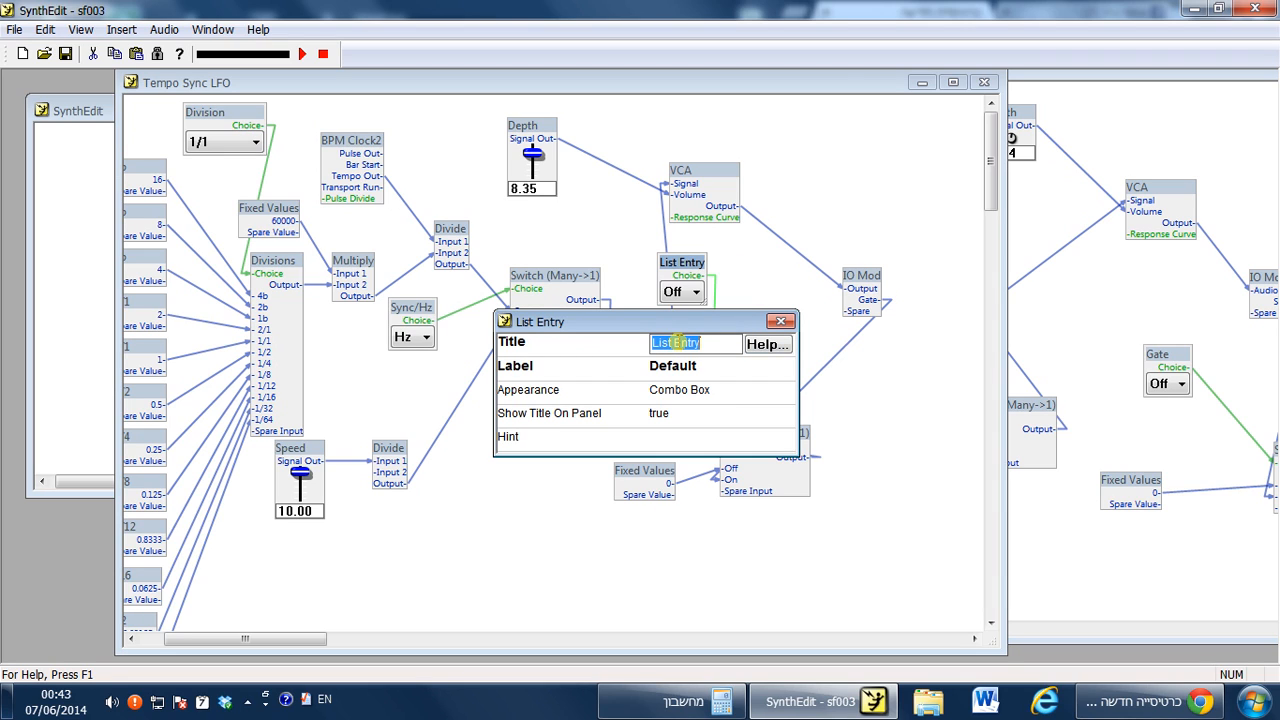
pyautogui.write('Gate')
pyautogui.press('Return')
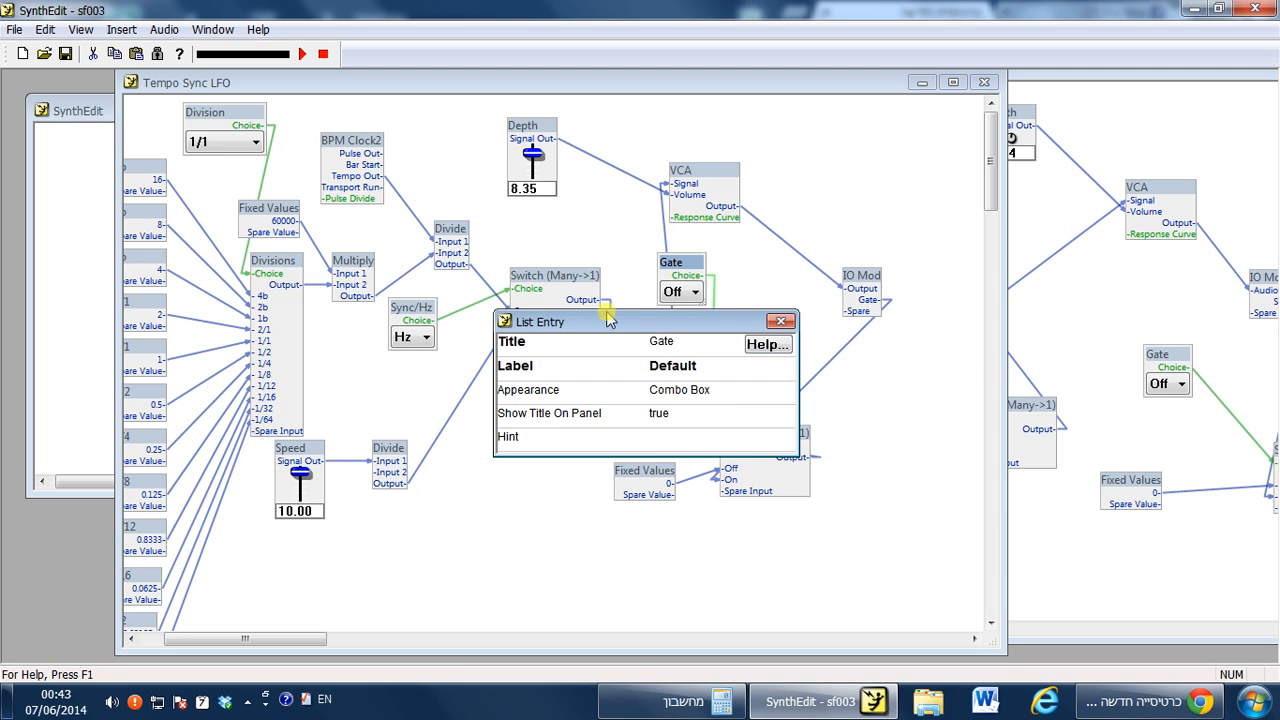
pyautogui.click(780, 321)
# Open the panel view and place the Gate control beside the Speed slider.
pyautogui.rightClick(775, 300)
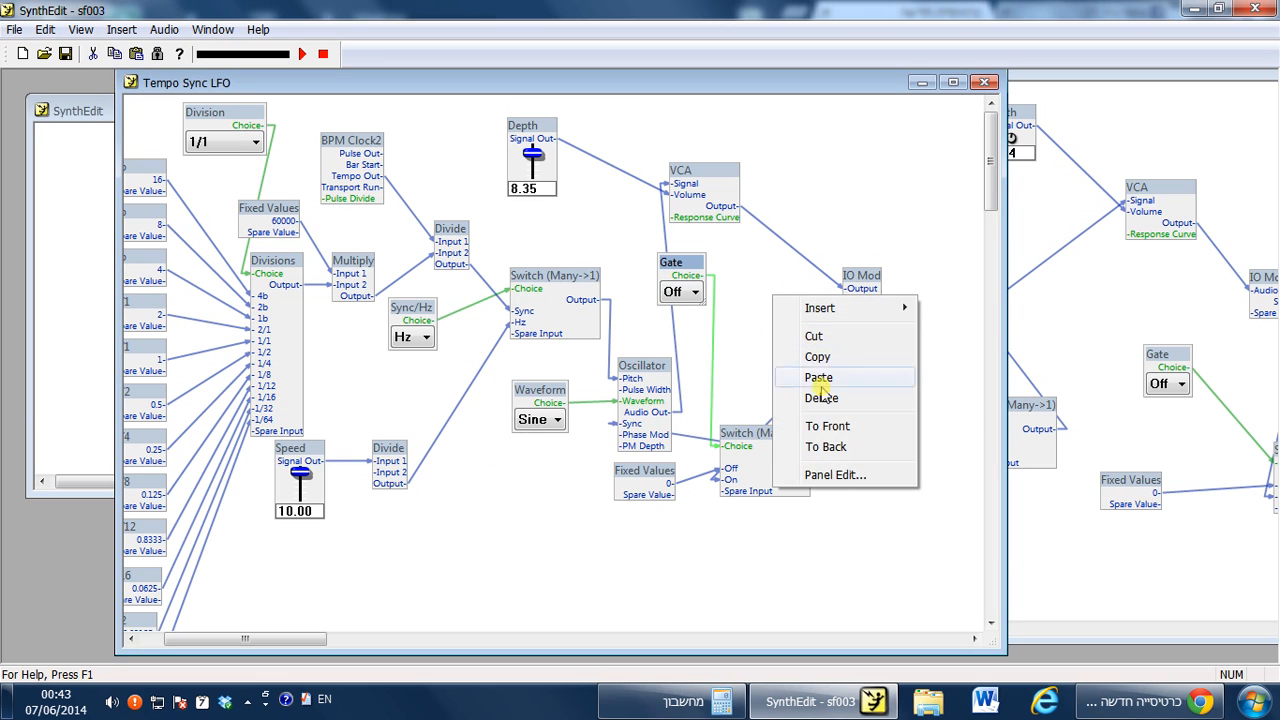
pyautogui.click(828, 474)
pyautogui.moveTo(330, 266); pyautogui.dragTo(257, 215)
pyautogui.click(256, 244)
pyautogui.click(297, 252)
pyautogui.click(247, 222)
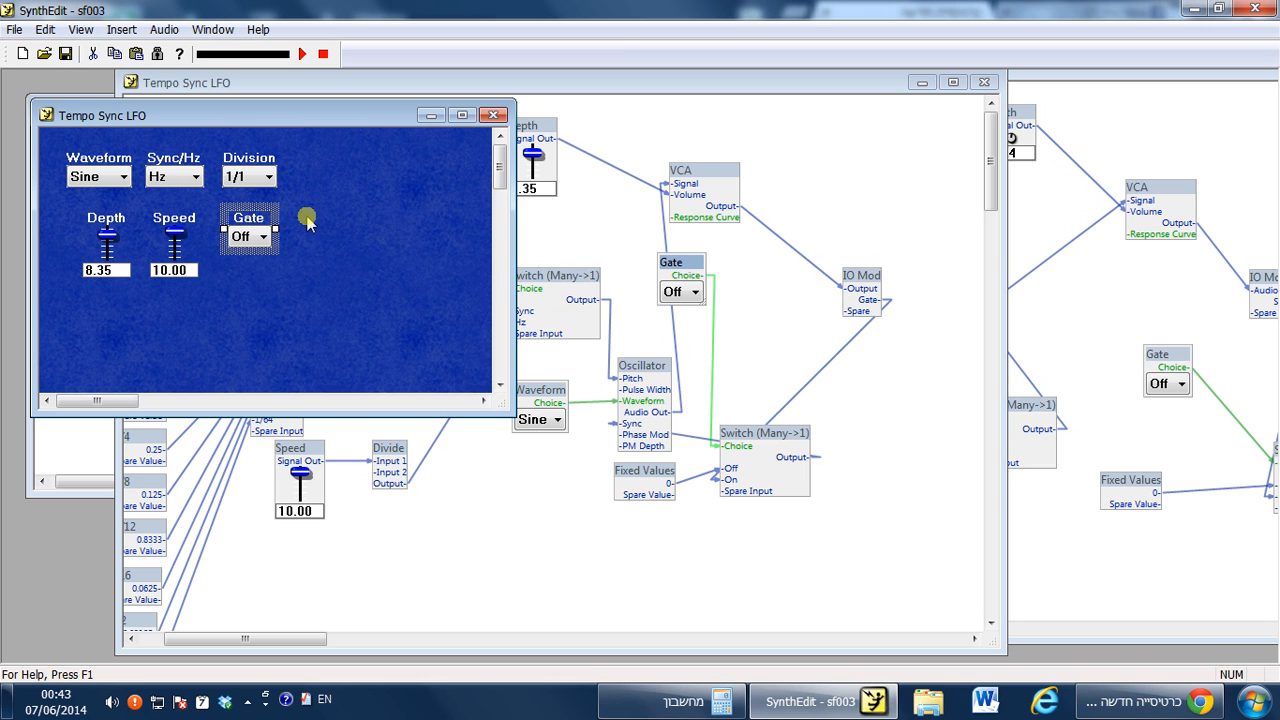
# Open the LFO X panel and set it beside the Tempo Sync LFO panel to compare the controls.
pyautogui.click(985, 82)
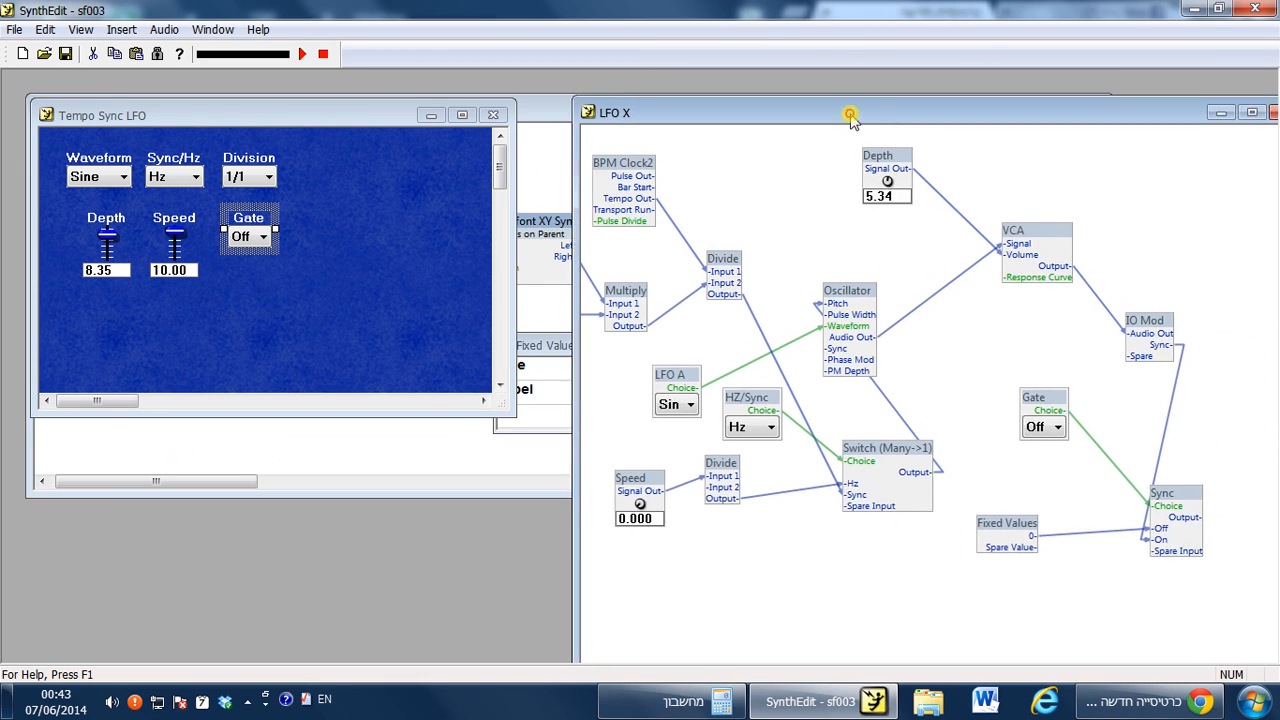
pyautogui.click(847, 103)
pyautogui.rightClick(949, 137)
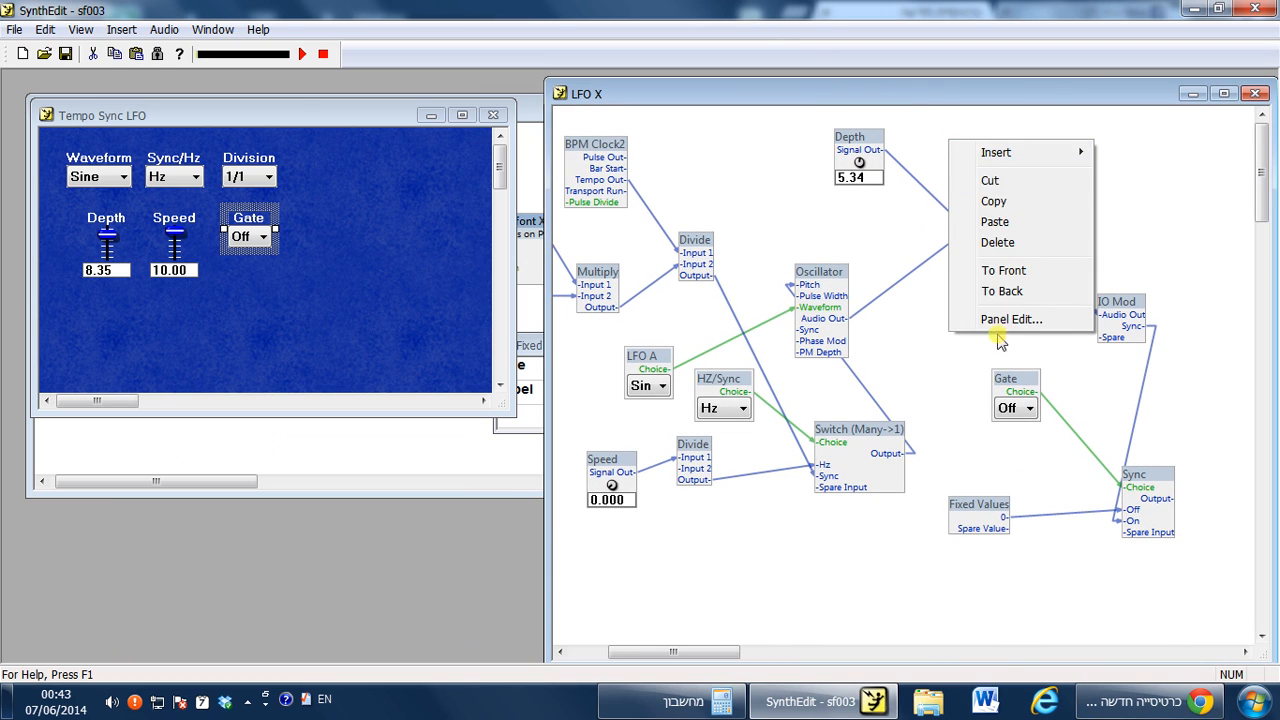
pyautogui.click(1000, 318)
pyautogui.moveTo(154, 118); pyautogui.dragTo(431, 157)
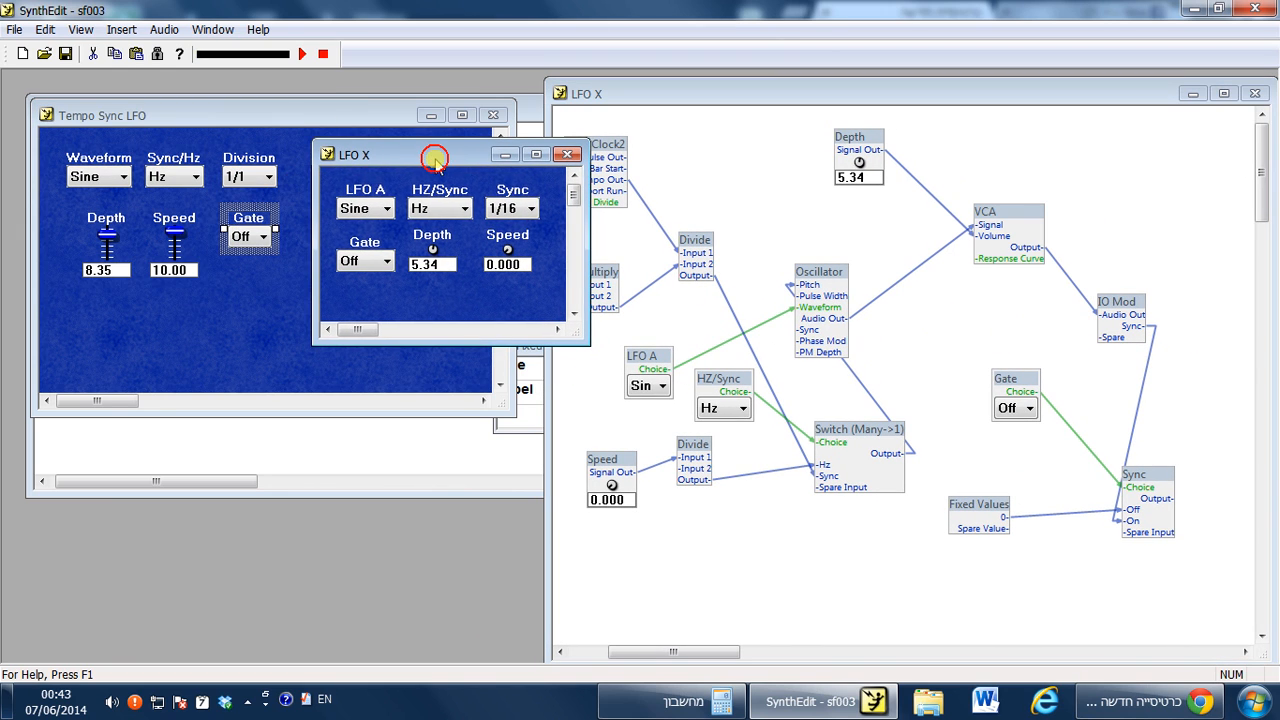
# Compare the Sync/Hz, Division and Gate controls on the Tempo Sync LFO panel with those on the LFO X panel.
pyautogui.click(198, 178)
pyautogui.click(196, 178)
pyautogui.click(194, 180)
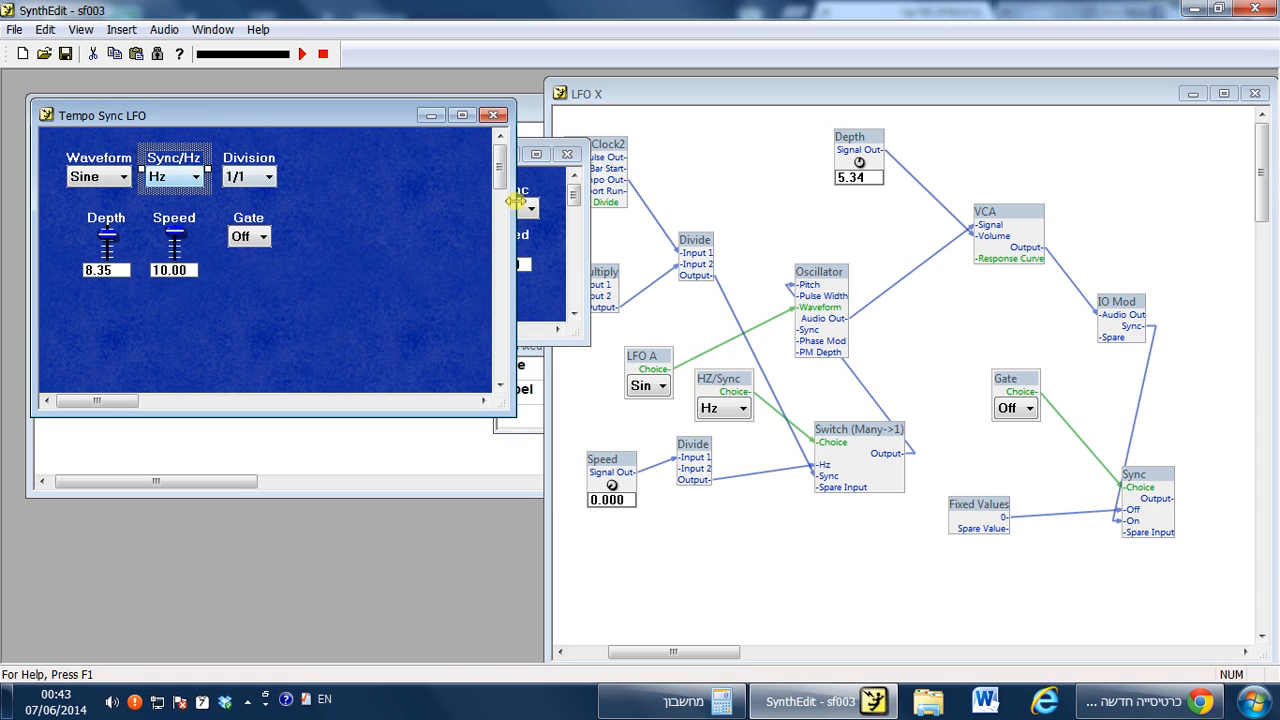
pyautogui.click(548, 230)
pyautogui.click(258, 180)
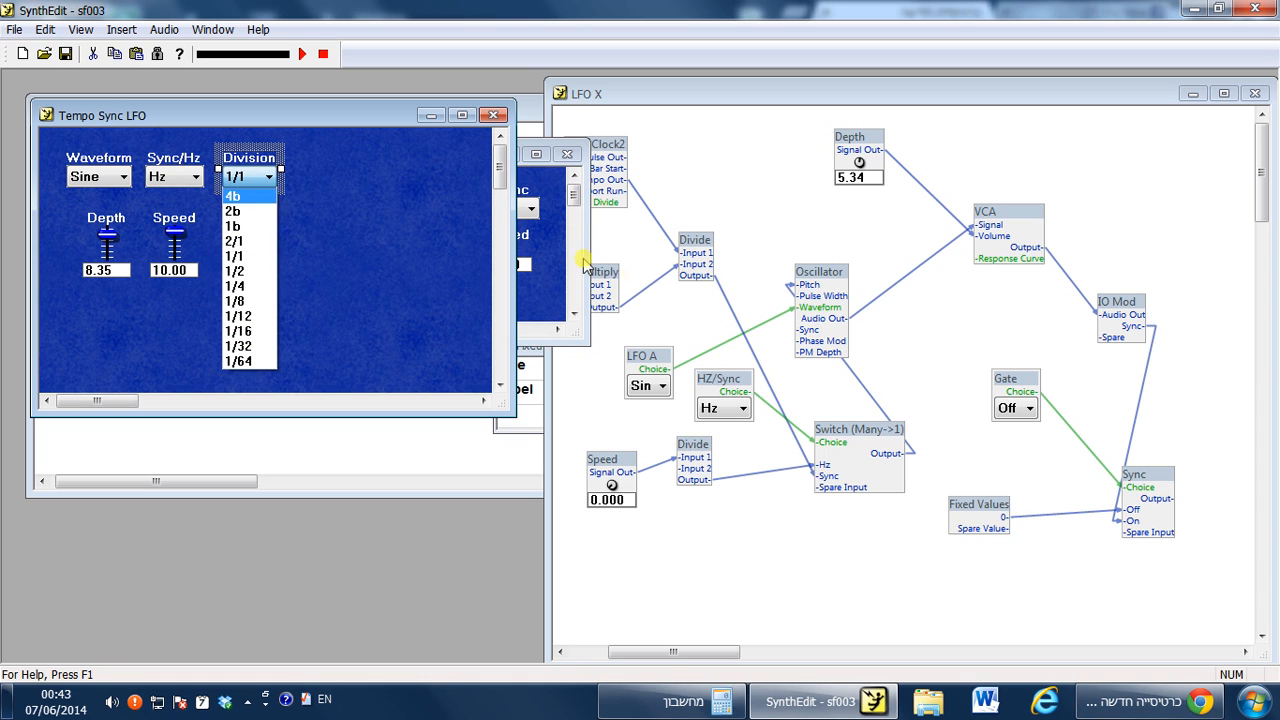
pyautogui.click(551, 242)
pyautogui.click(540, 232)
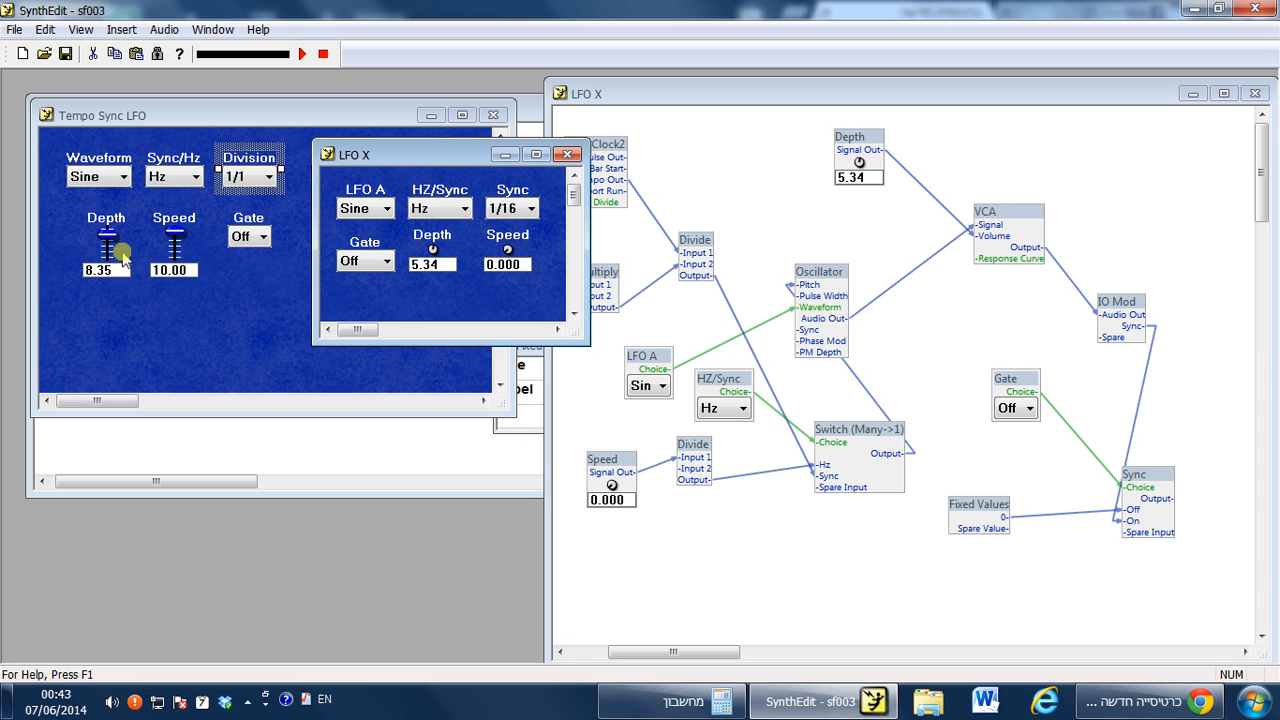
pyautogui.click(255, 240)
pyautogui.click(363, 223)
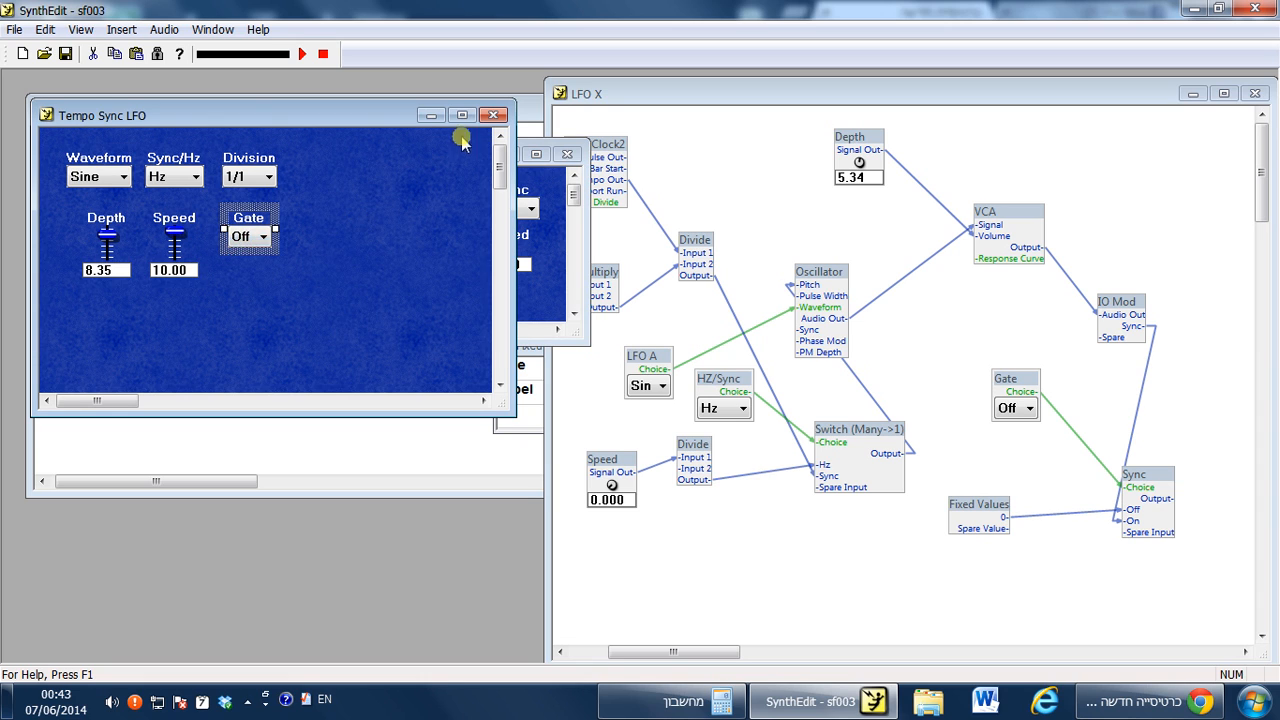
# Close the Tempo Sync LFO and LFO X panel windows and reposition the LFO X structure window.
pyautogui.click(493, 115)
pyautogui.click(567, 155)
pyautogui.click(465, 170)
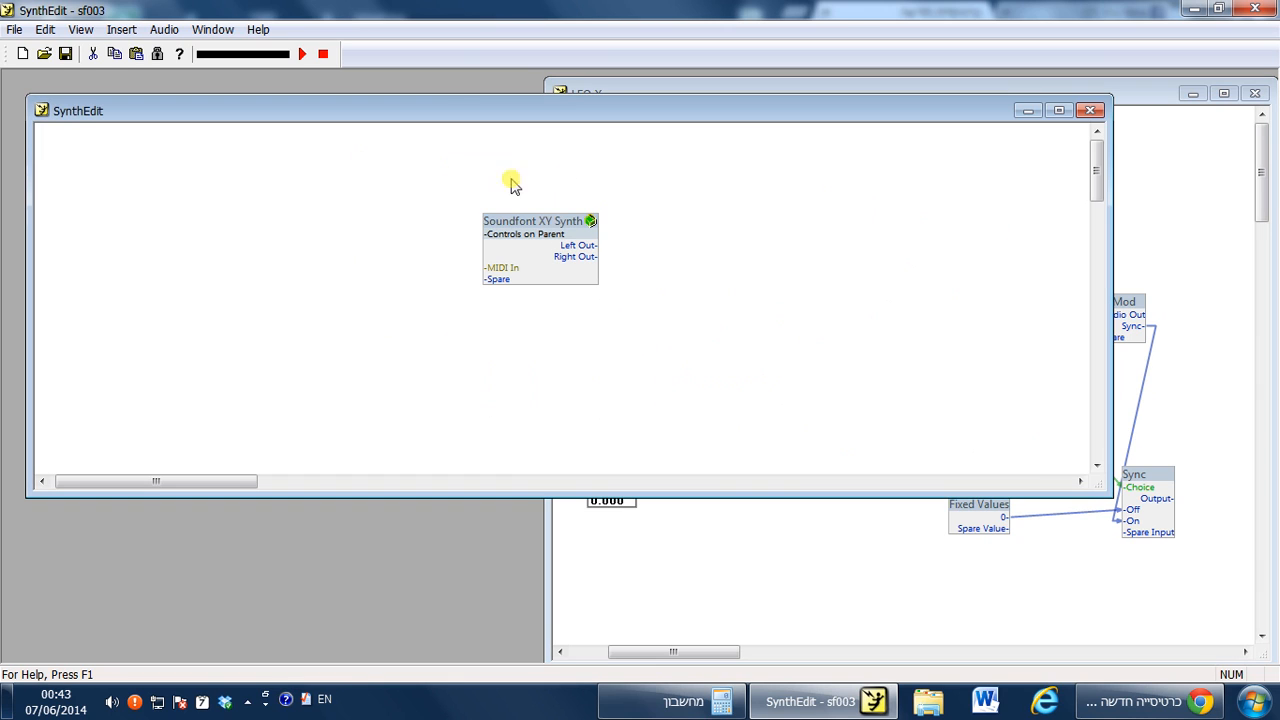
pyautogui.click(1097, 117)
pyautogui.moveTo(1107, 92); pyautogui.dragTo(870, 110)
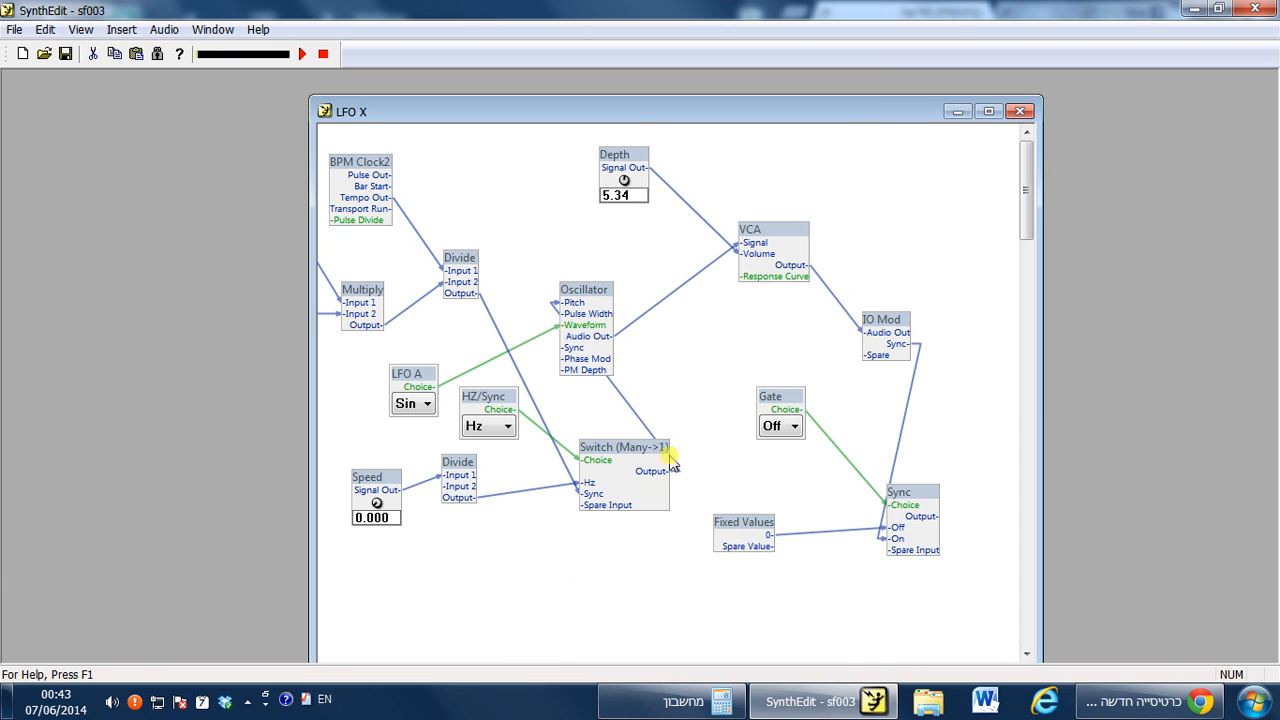
pyautogui.rightClick(868, 188)
pyautogui.moveTo(930, 199)
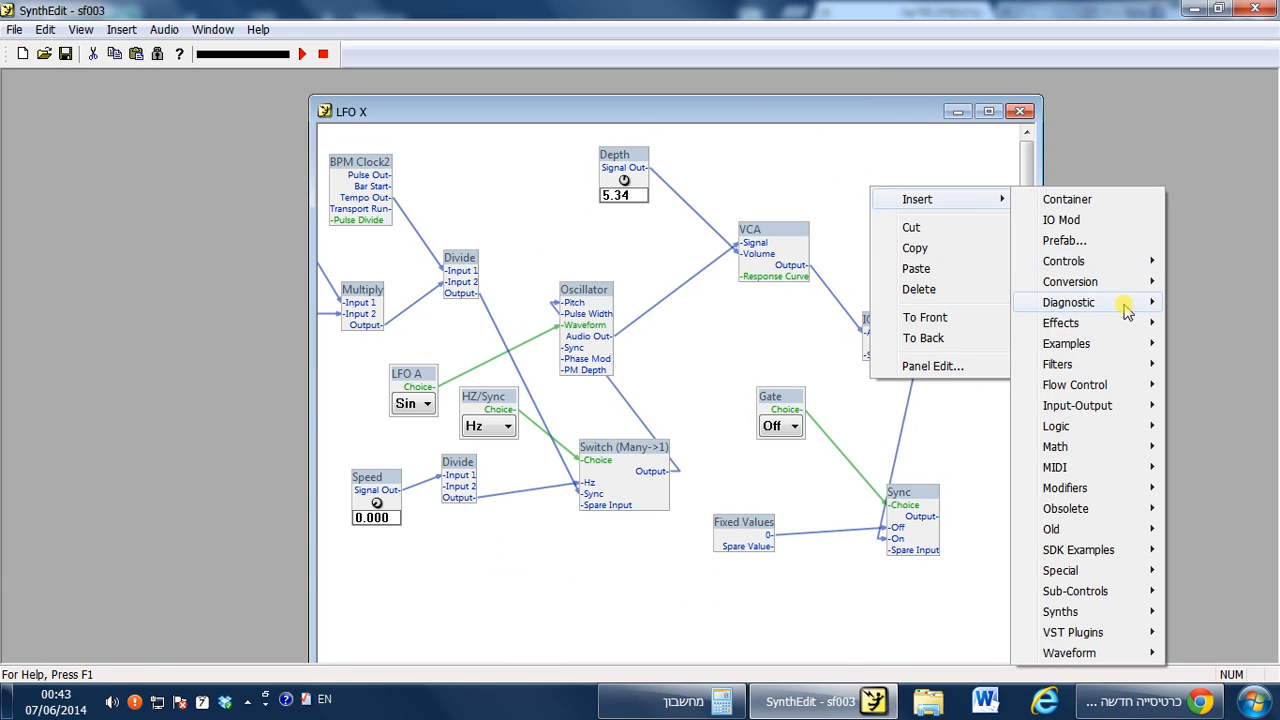
pyautogui.click(751, 166)
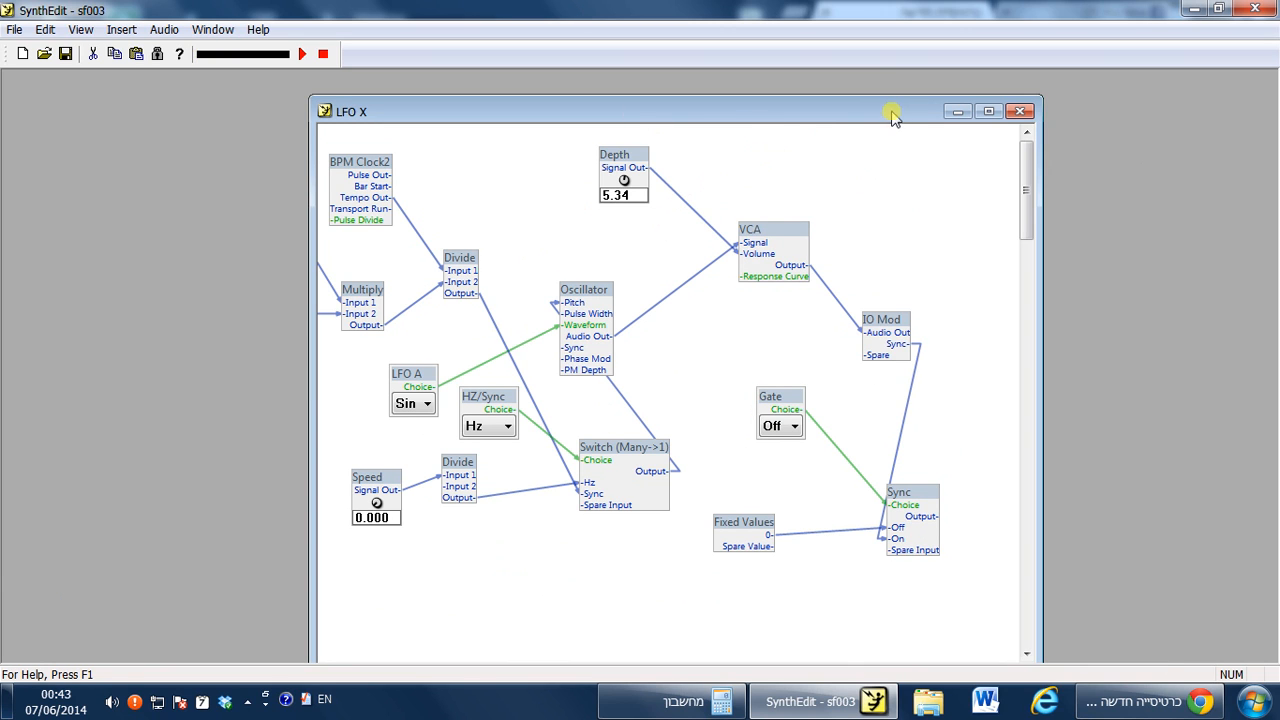
# Maximize the LFO X structure and rearrange the Speed, Divide, BPM Clock2, Gate and Oscillator modules for room.
pyautogui.moveTo(893, 113); pyautogui.dragTo(835, 111)
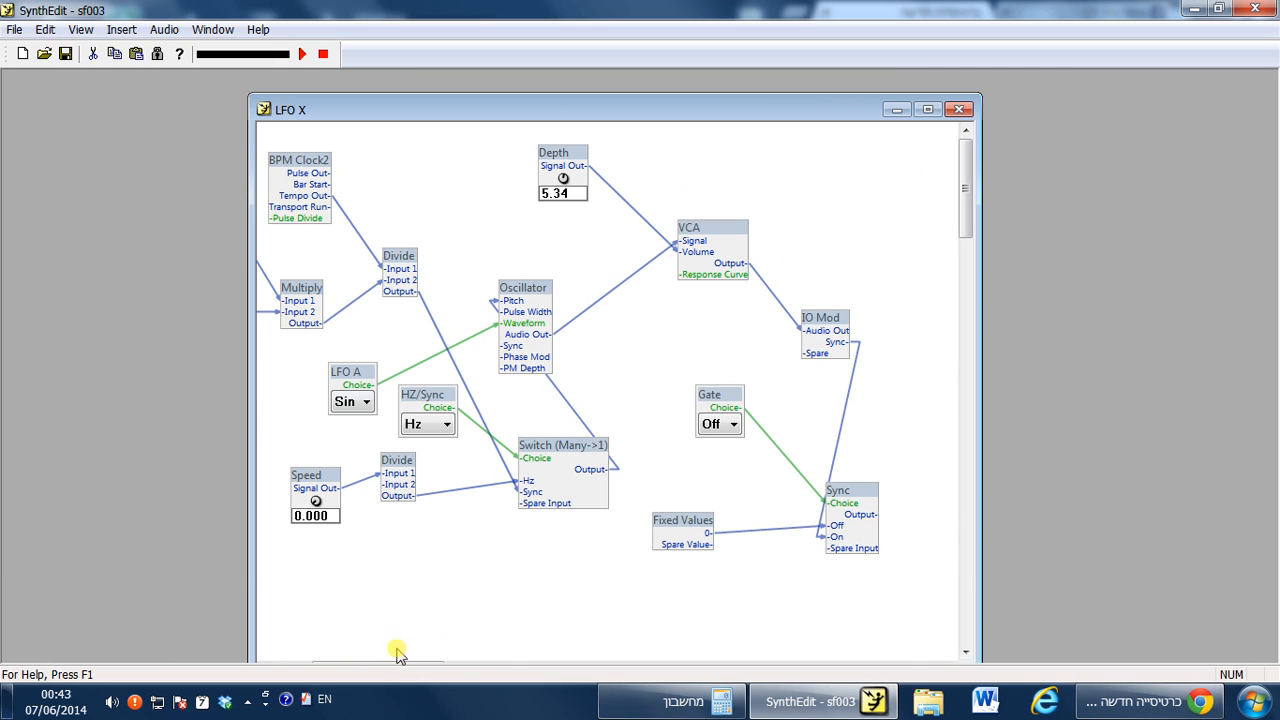
pyautogui.moveTo(383, 653); pyautogui.dragTo(337, 646)
pyautogui.scroll(1, 536, 545)
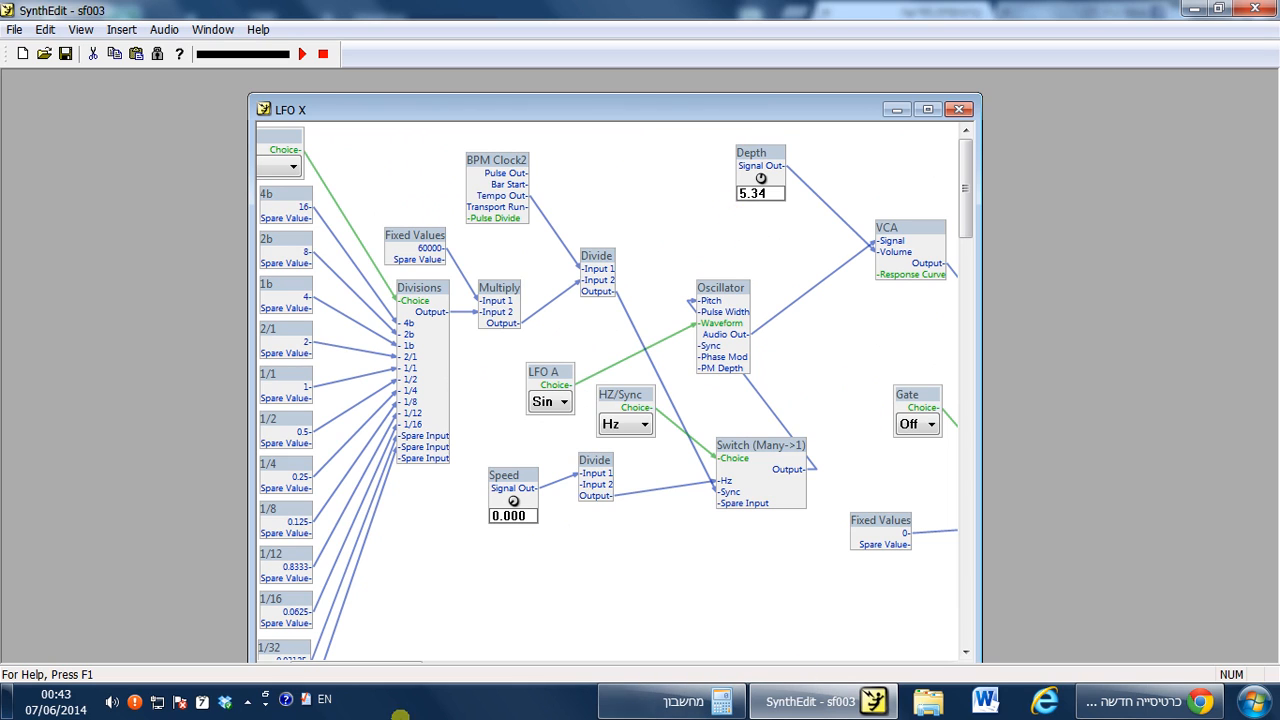
pyautogui.moveTo(390, 658); pyautogui.dragTo(391, 655)
pyautogui.scroll(-3, 560, 526)
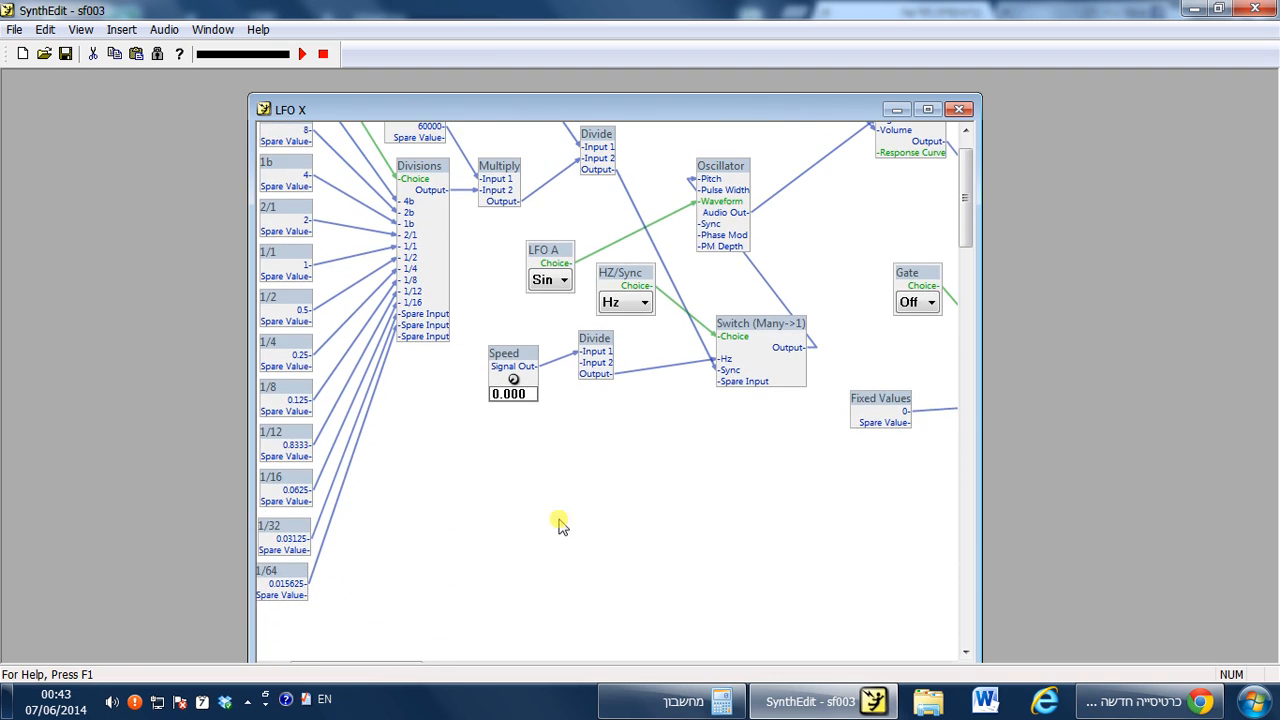
pyautogui.scroll(4, 569, 525)
pyautogui.click(927, 110)
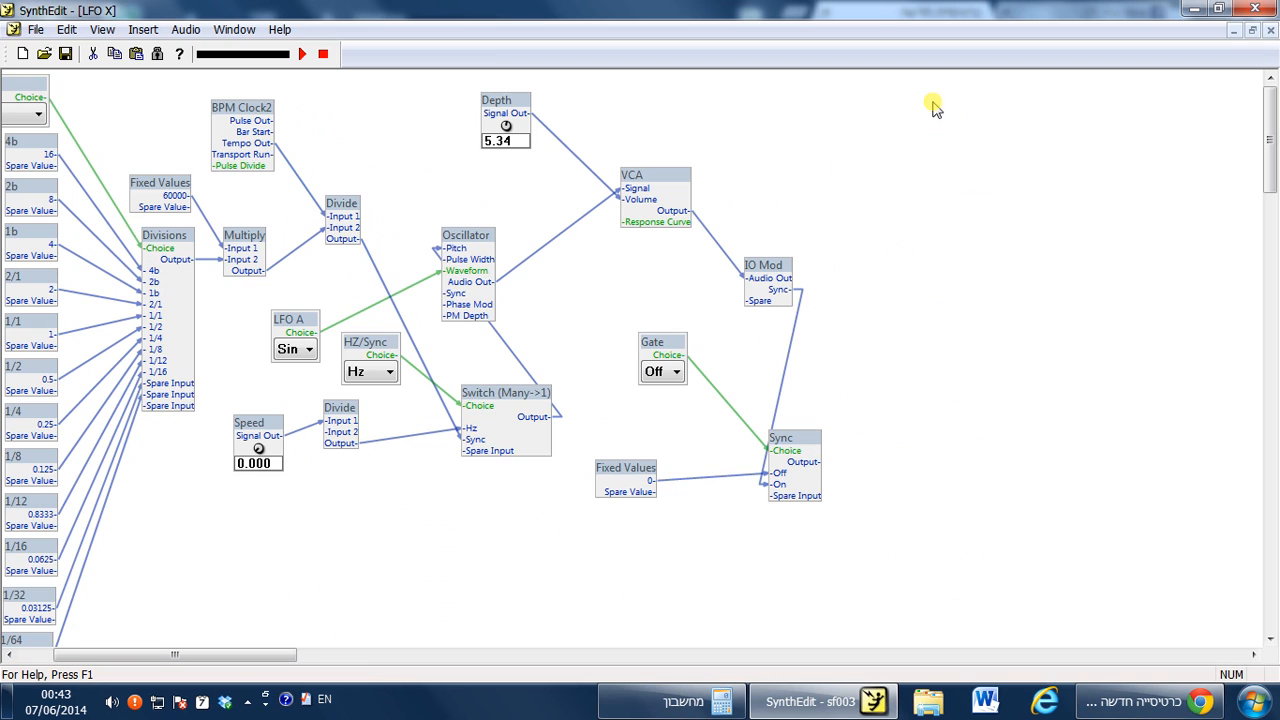
pyautogui.moveTo(250, 662); pyautogui.dragTo(200, 642)
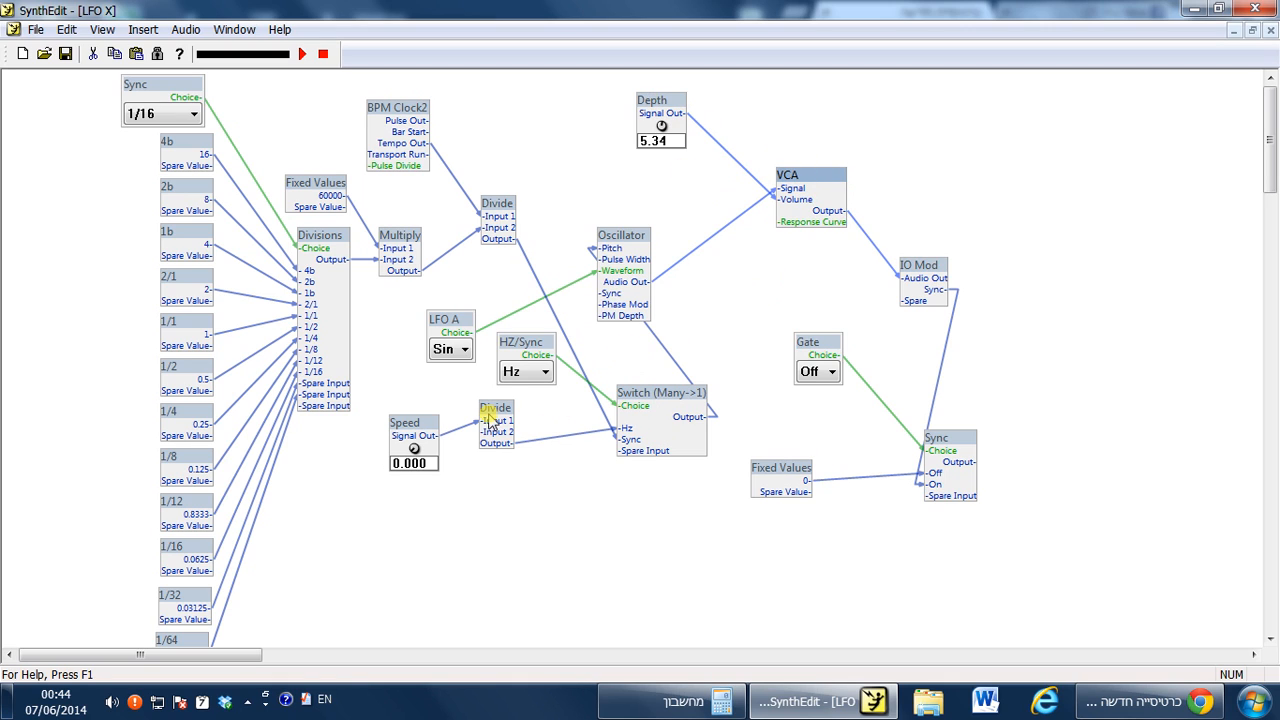
pyautogui.moveTo(410, 432); pyautogui.dragTo(419, 425)
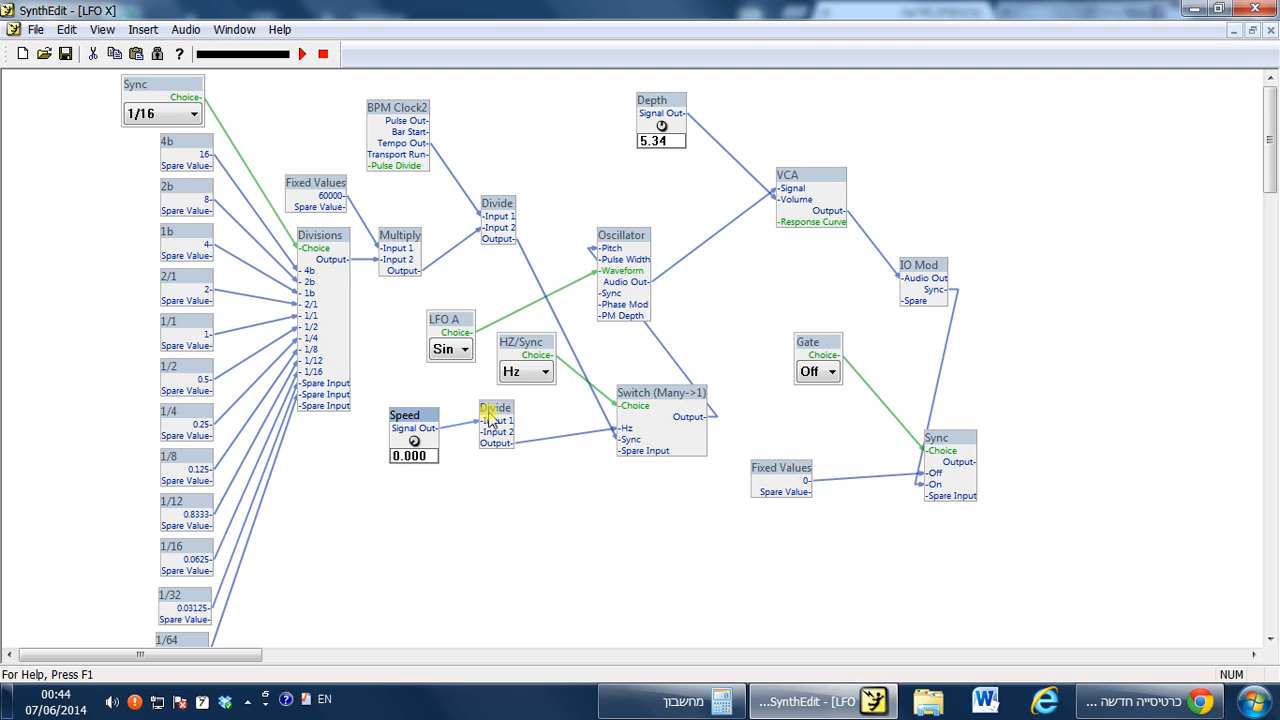
pyautogui.moveTo(503, 412); pyautogui.dragTo(503, 420)
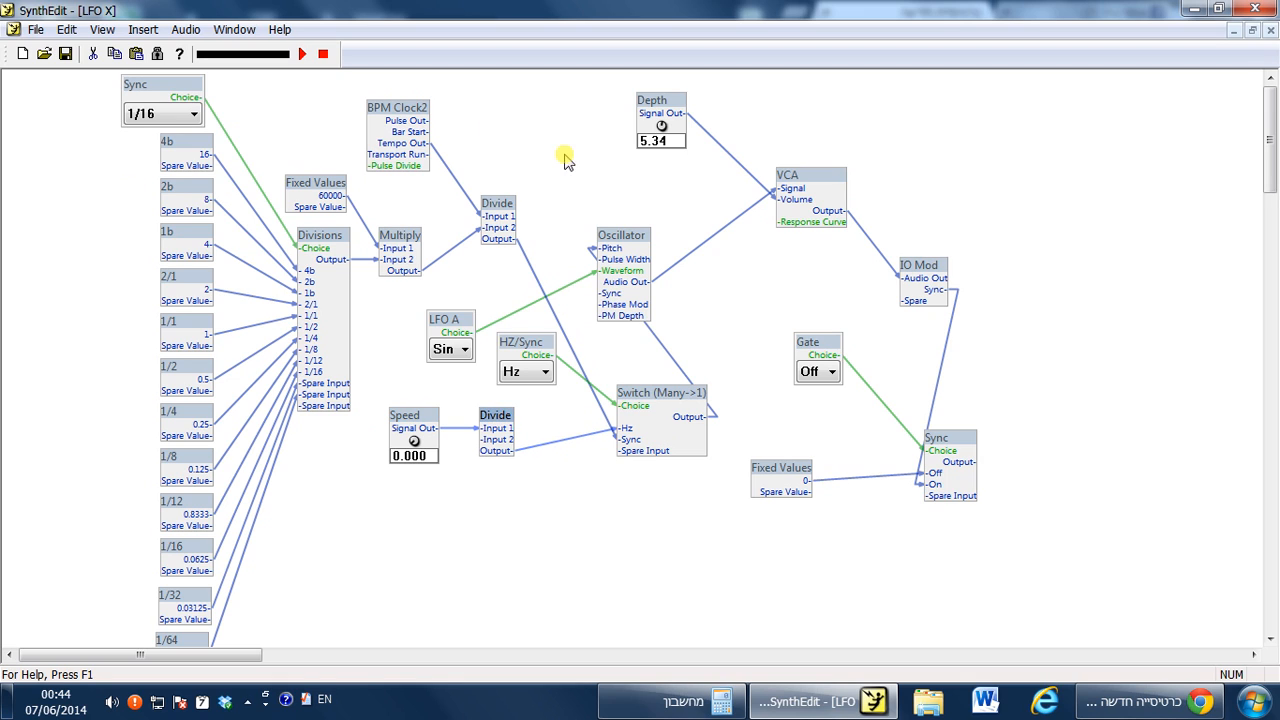
pyautogui.moveTo(398, 110); pyautogui.dragTo(414, 110)
pyautogui.click(330, 245)
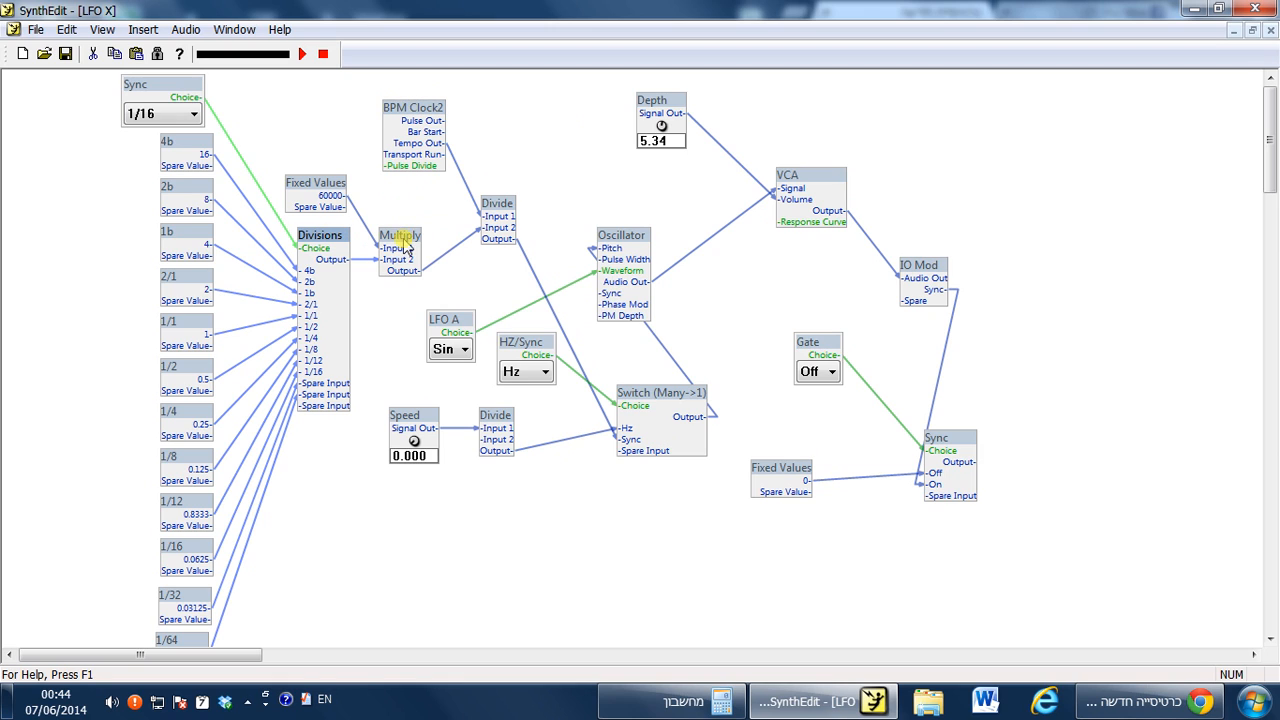
pyautogui.moveTo(822, 346); pyautogui.dragTo(808, 361)
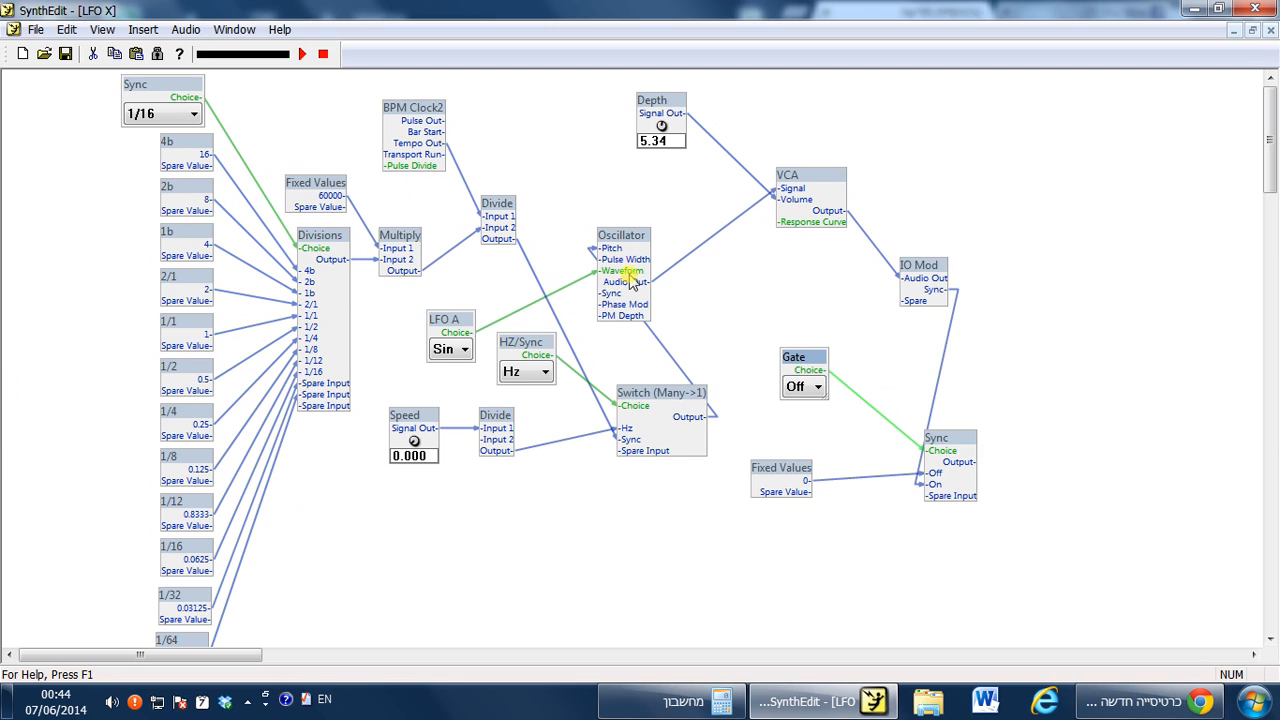
pyautogui.moveTo(630, 247); pyautogui.dragTo(810, 258)
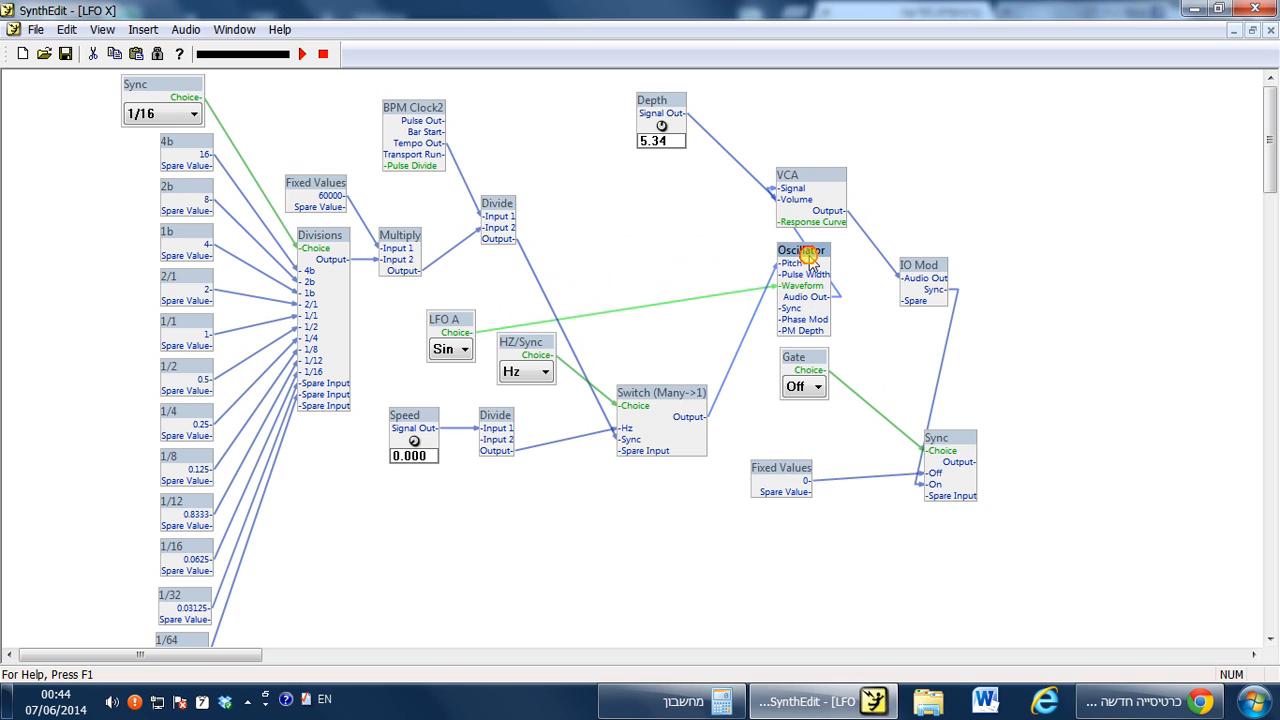
# Connect the Sync module's Output to the Oscillator's Sync input.
pyautogui.click(968, 470)
pyautogui.moveTo(796, 336); pyautogui.dragTo(982, 460)
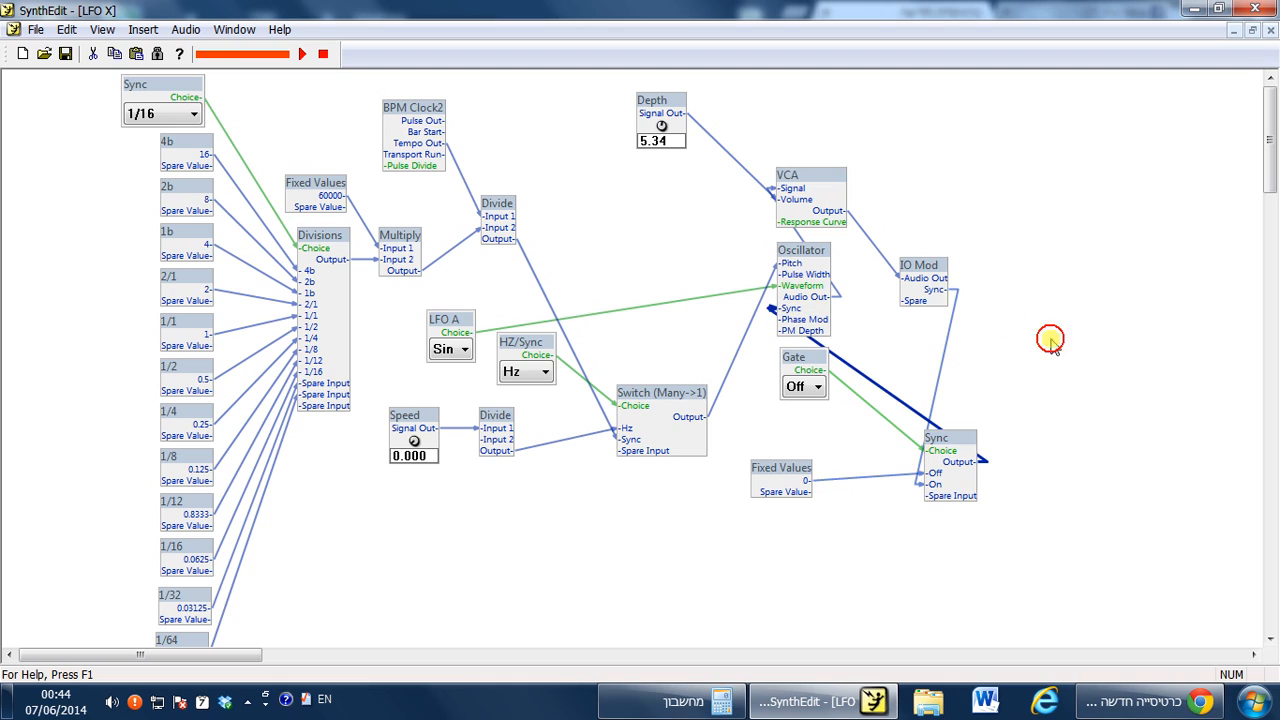